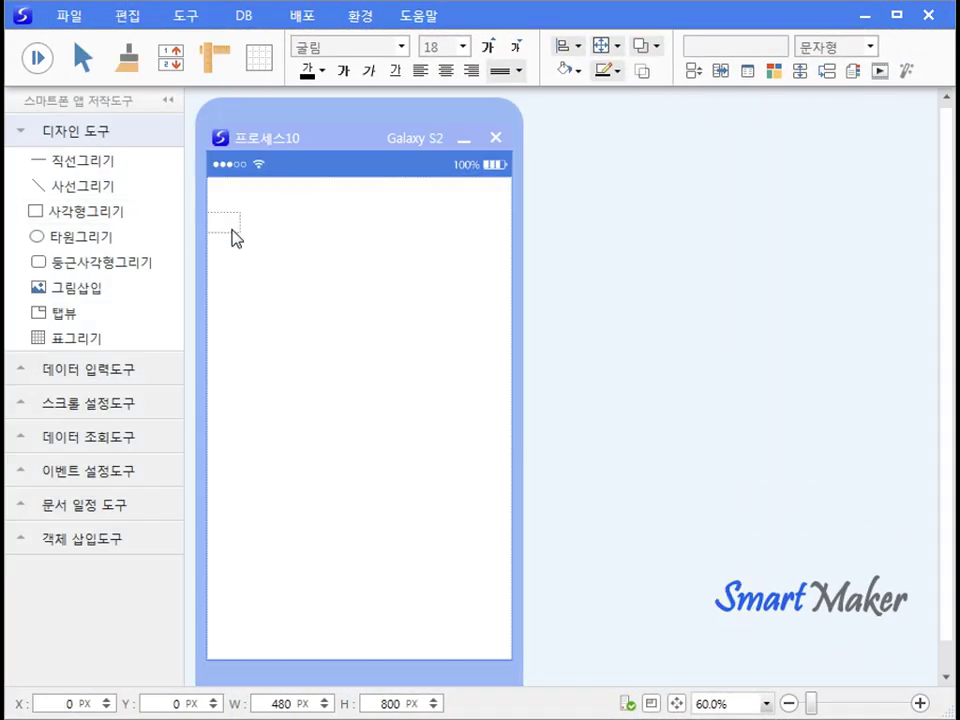
Draw a title box labelled 비목정보 near the top of the phone screen and a smaller label box 비목코드 below it.
drag(306, 209, 388, 240)
text(비룩정보)
click(118, 210)
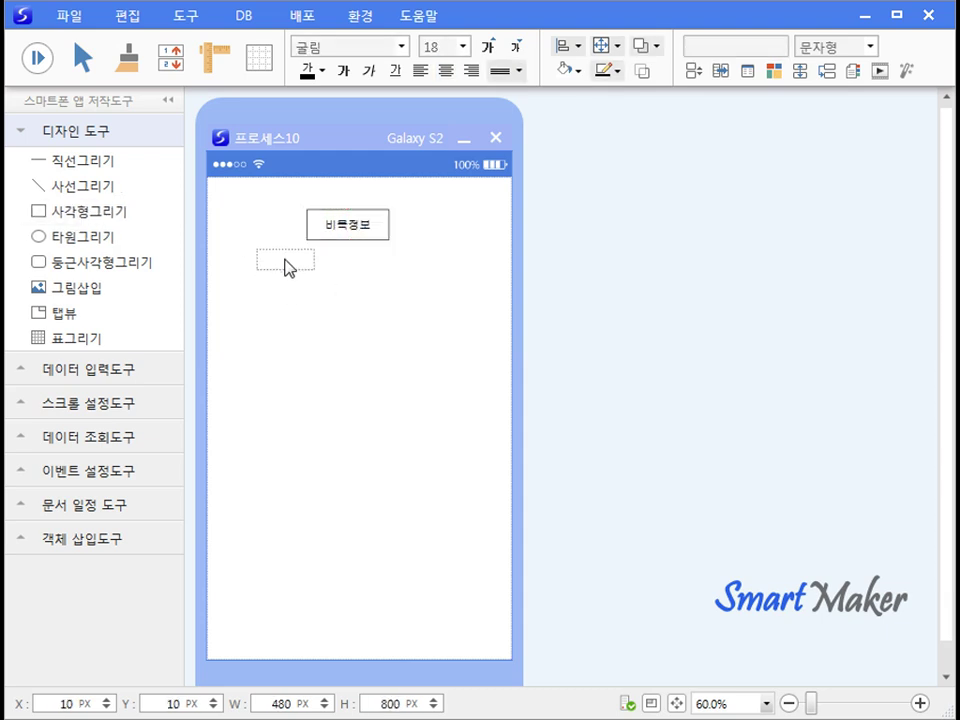
click(286, 260)
text(비룩코드)
Duplicate the 비목코드 box three times downward and relabel the copies 비목명, 적요 and 사용중지.
key(ctrl+v)
key(ctrl+v)
key(ctrl+v)
click(285, 297)
text(비룩명)
click(300, 312)
text(적요)
click(304, 338)
text(사용중지)
click(336, 402)
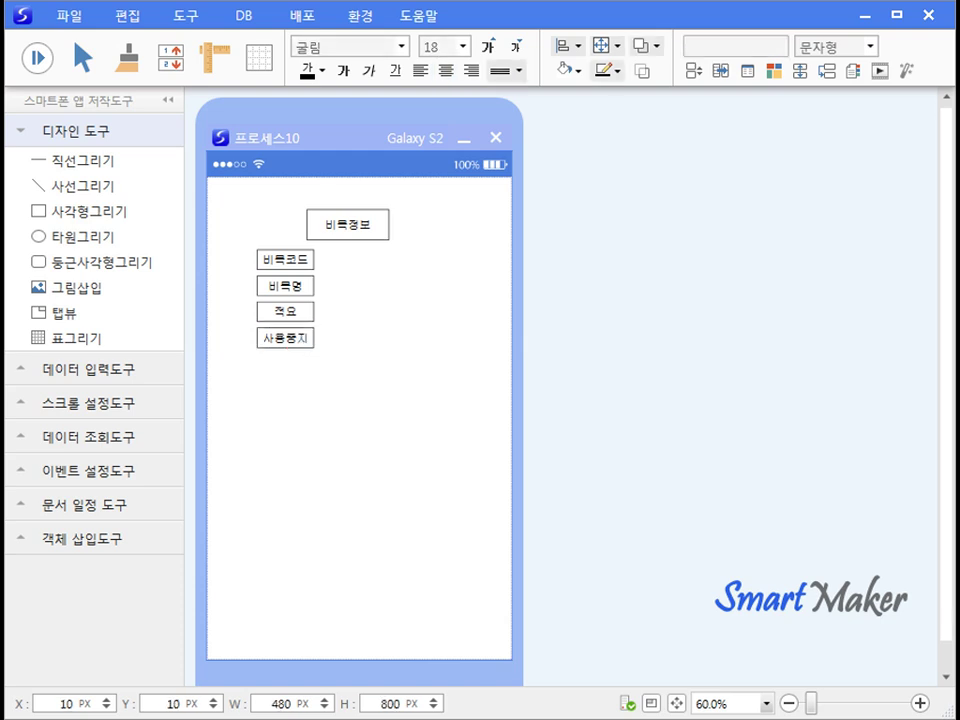
Place a data input field beside the 비목코드 label and duplicate it twice for the 비목명 and 적요 rows.
click(62, 370)
click(90, 398)
click(360, 262)
key(ctrl+c)
key(ctrl+v)
key(ctrl+v)
Widen the 비목명 input field to about 262 px and the 적요 input field to about 287 px.
click(405, 260)
drag(407, 260, 493, 287)
click(405, 287)
click(405, 313)
drag(407, 313, 506, 315)
click(440, 340)
Open the property settings of the 비목코드 input field.
right_click(357, 268)
click(418, 277)
click(587, 438)
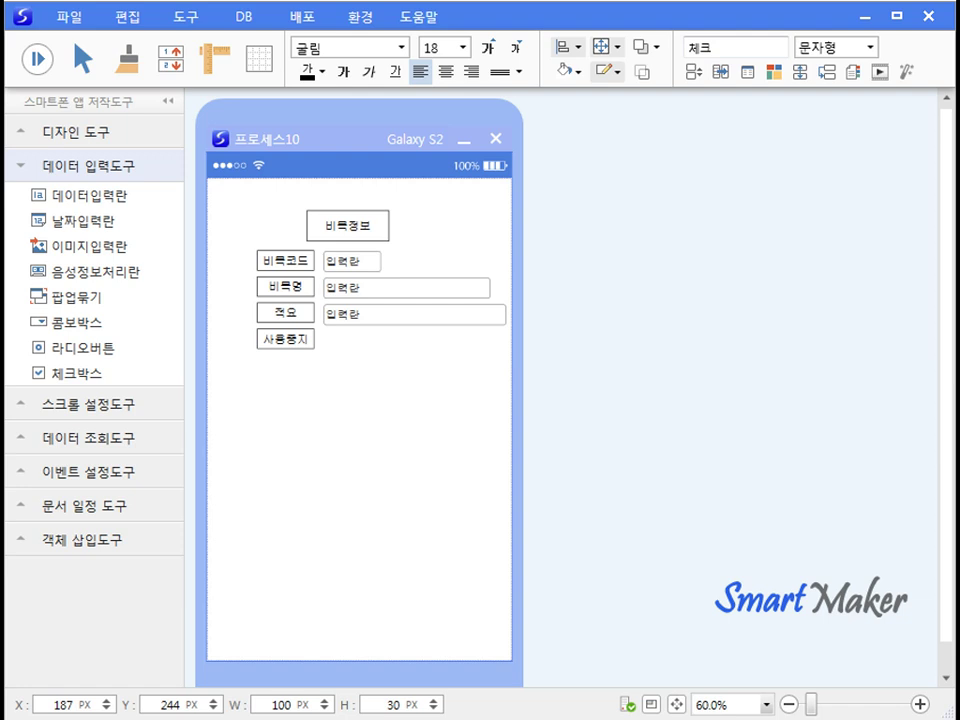
Add a checkbox beside the 사용중지 label and set its 모두선택 value to Y and its 선택안함 value to N.
drag(58, 374, 366, 345)
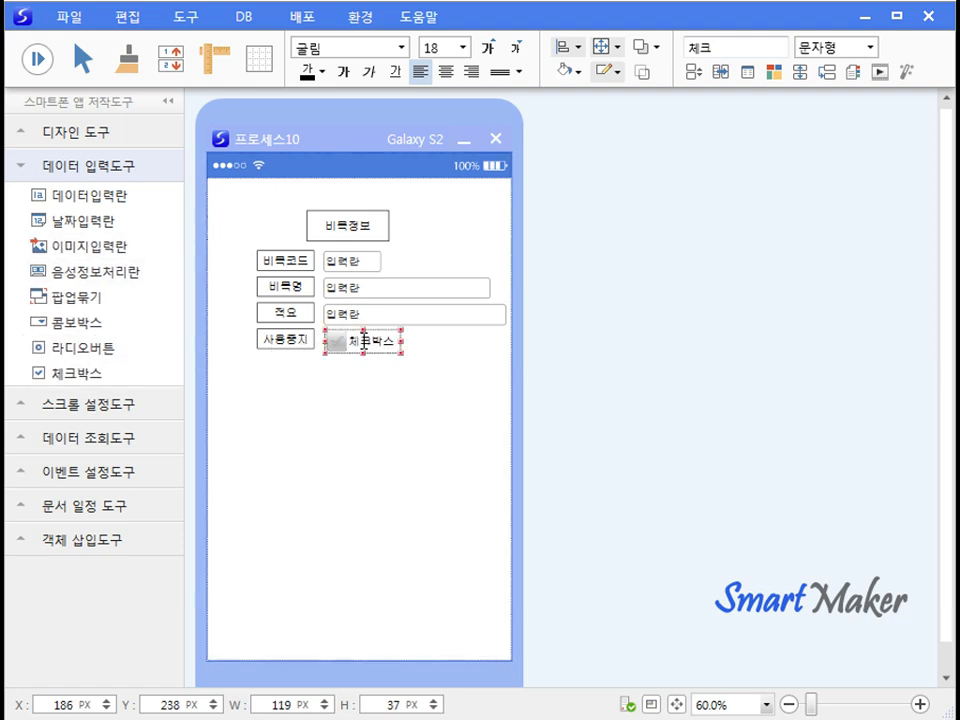
click(344, 345)
right_click(345, 347)
click(386, 367)
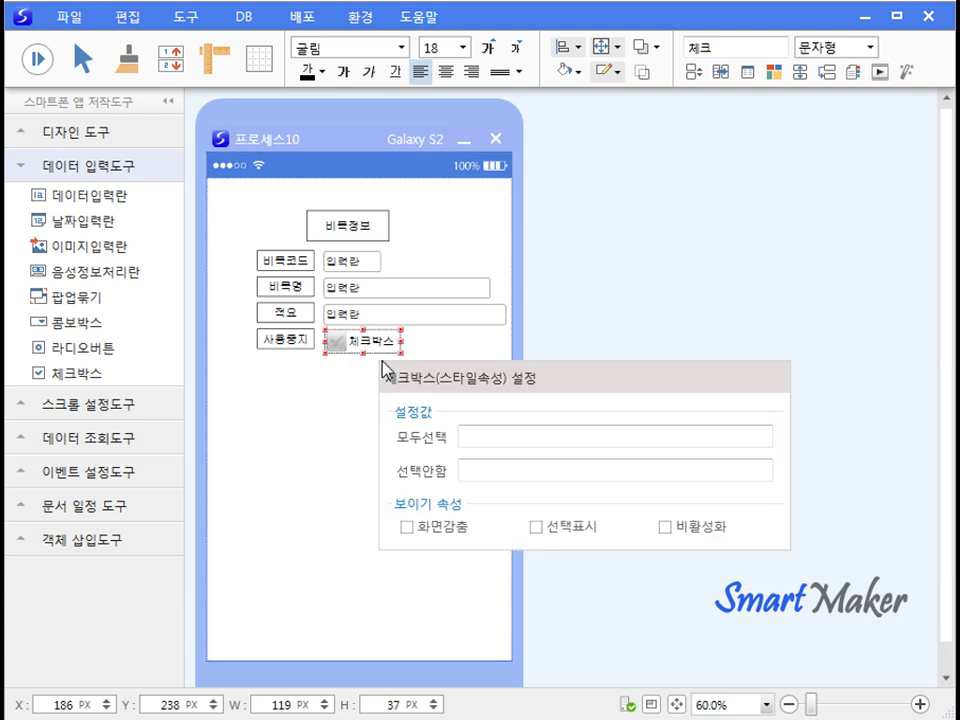
click(467, 431)
text(Y)
click(528, 470)
text(N)
click(328, 424)
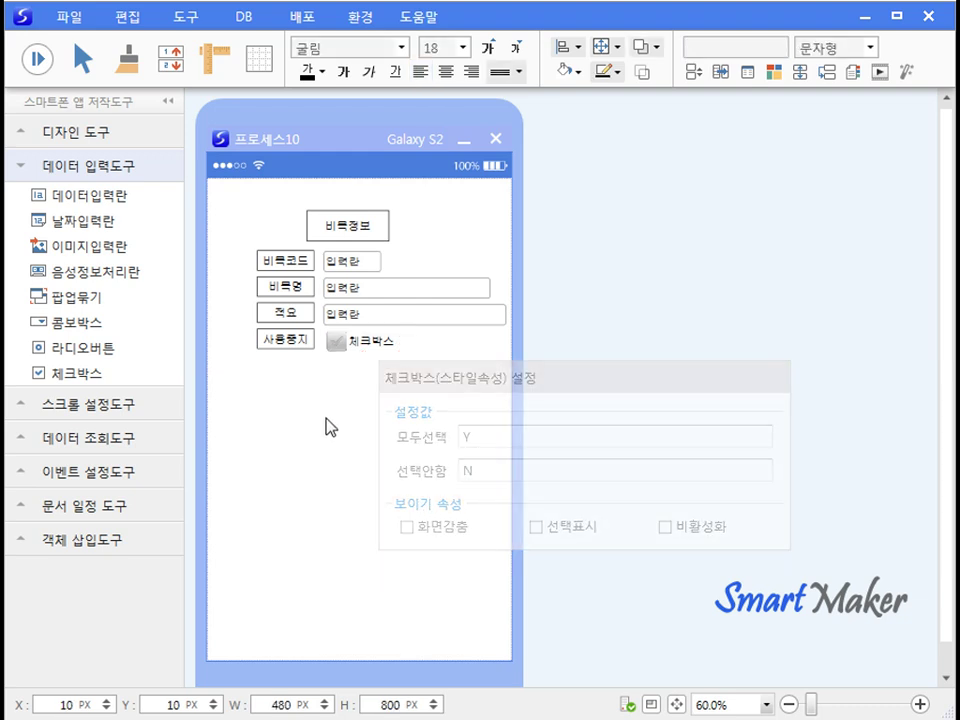
Review the 사용중지 checkbox's data properties, including its data type and maximum number of digits.
right_click(349, 345)
click(368, 388)
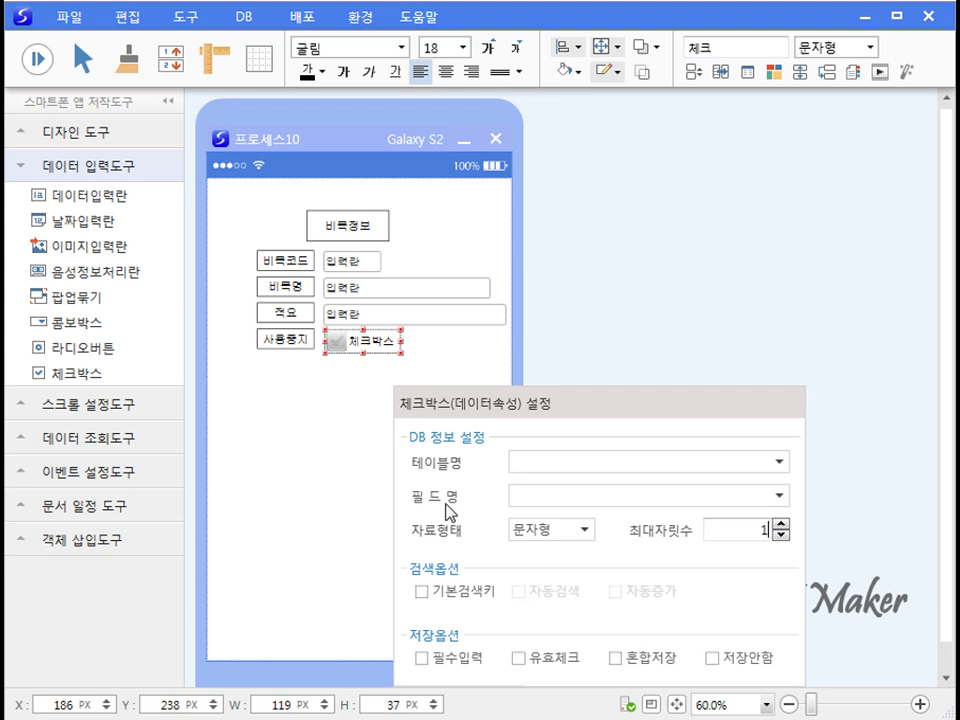
click(309, 441)
Delete the 체크박스 caption text from the 사용중지 checkbox.
click(364, 343)
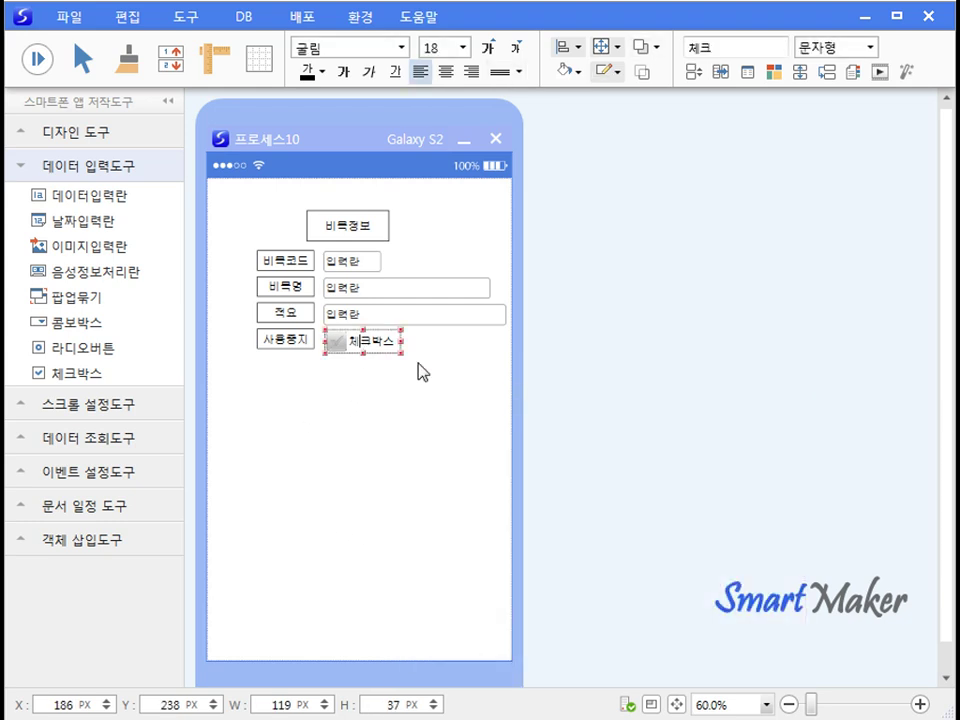
key(Delete)
key(Escape)
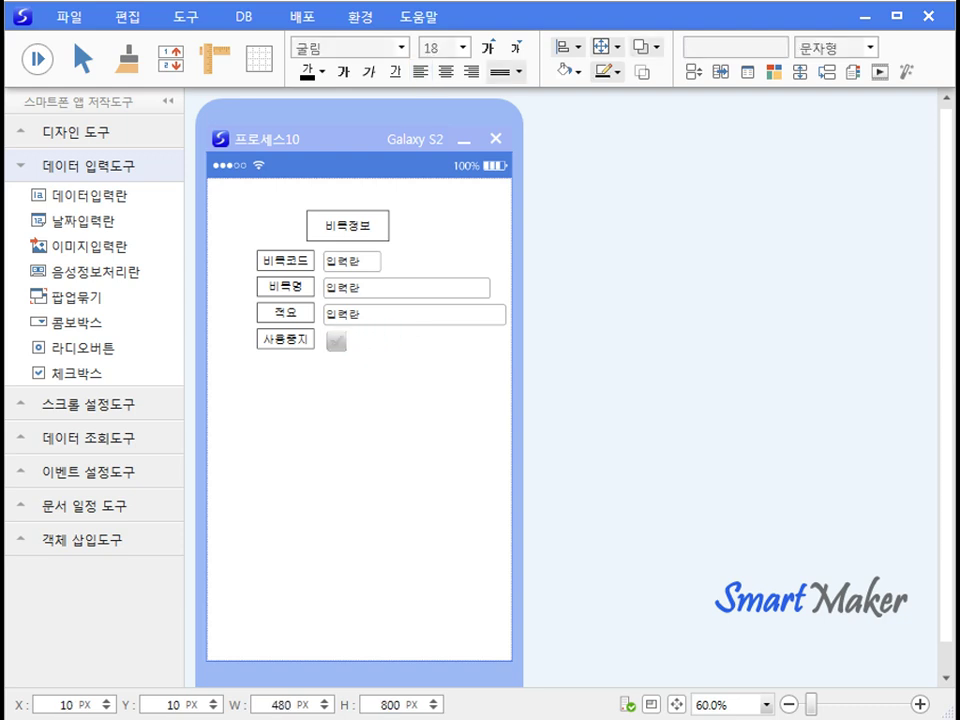
Enable the 필수입력 save option in the data properties of the 비목명 input field.
right_click(372, 295)
click(408, 339)
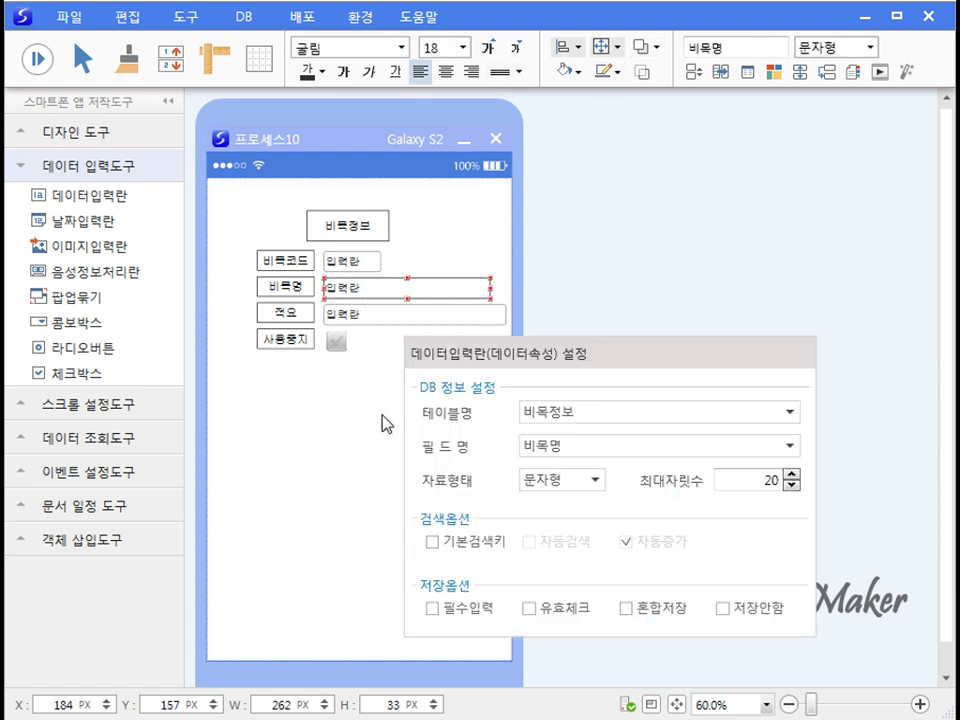
click(432, 607)
click(338, 405)
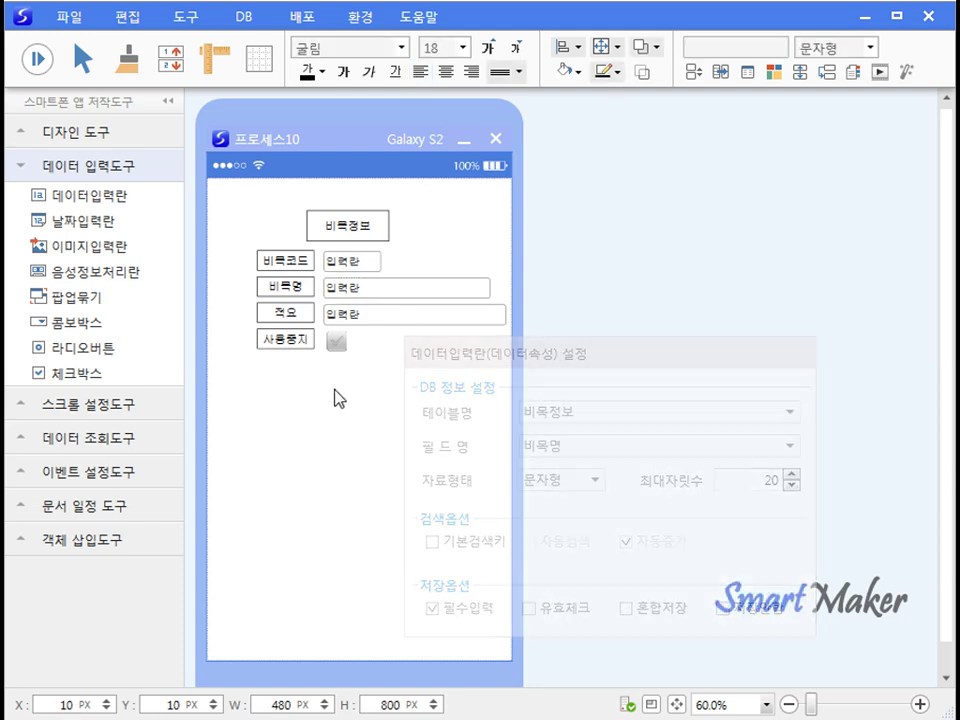
Review the table, field and save options in the data properties of the 적요 input field.
right_click(358, 318)
click(390, 360)
right_click(394, 373)
click(430, 417)
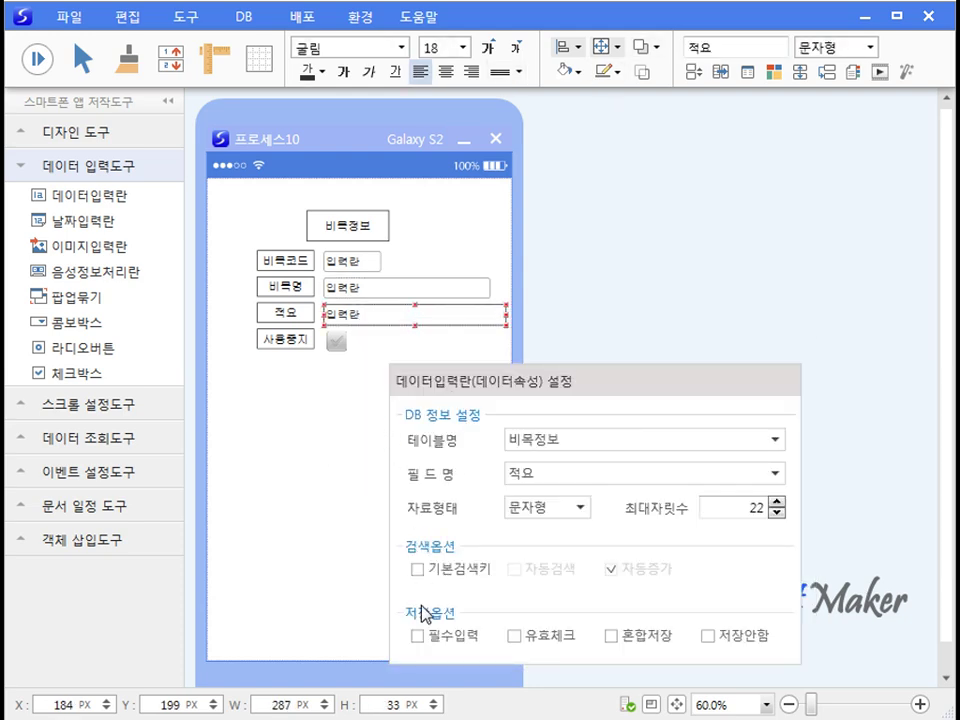
click(287, 582)
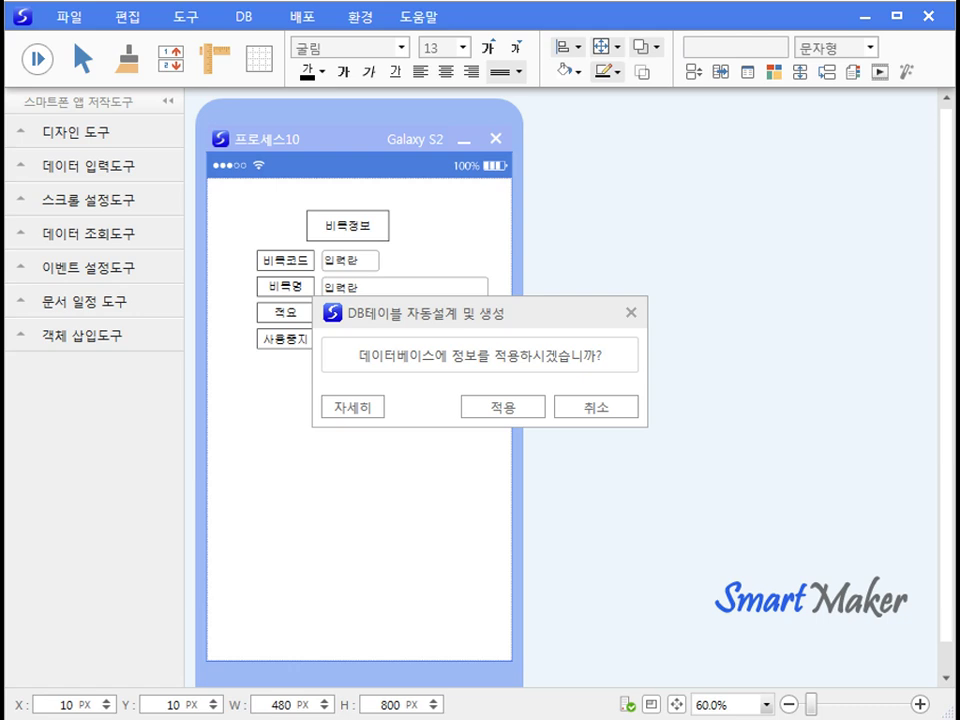
Show the details of the automatic DB table design and apply it to the database.
click(371, 412)
drag(547, 332, 454, 133)
click(727, 610)
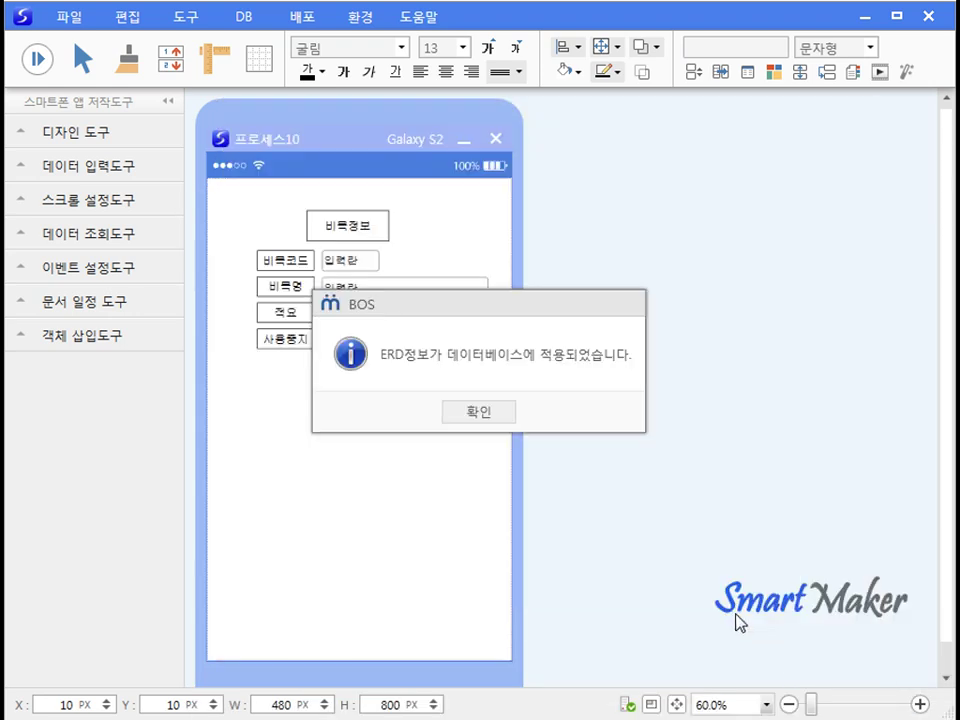
key(Return)
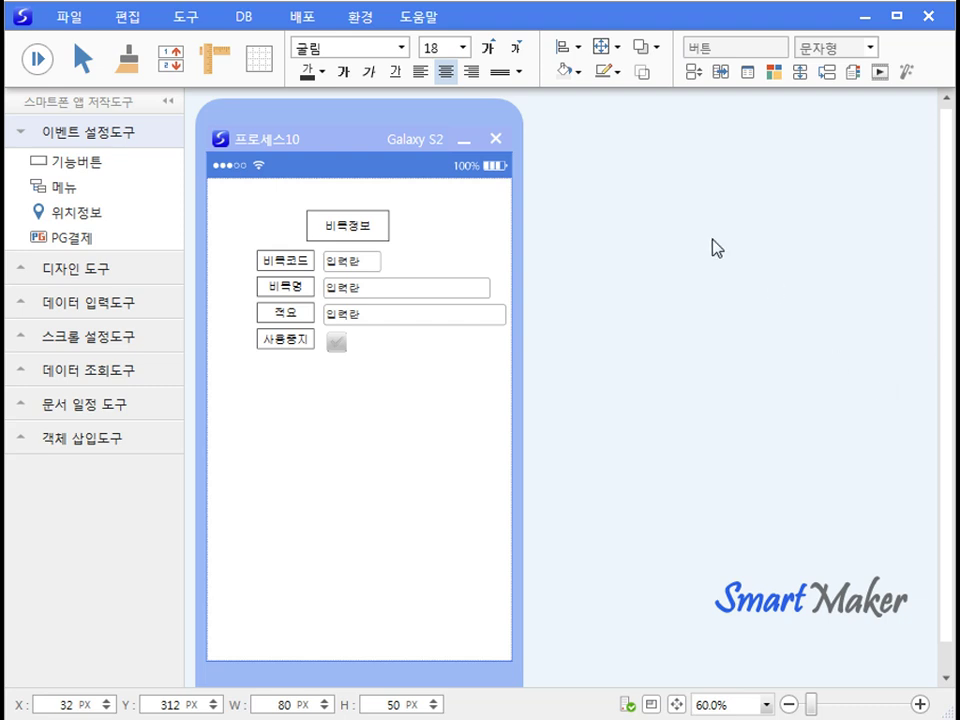
Set the function button's font size to 13.
click(464, 48)
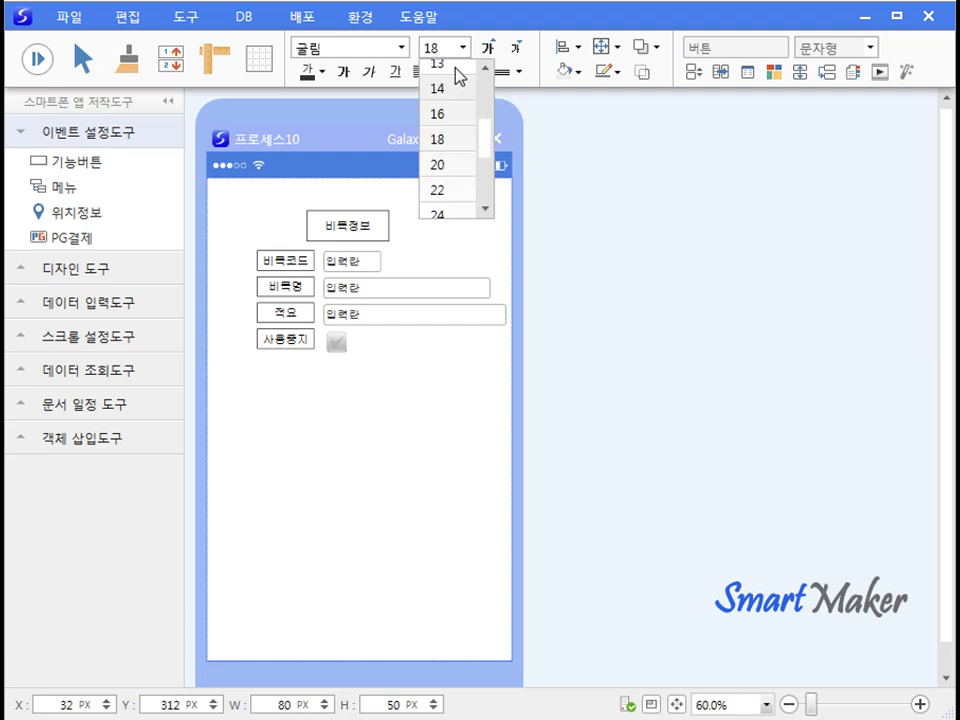
click(452, 68)
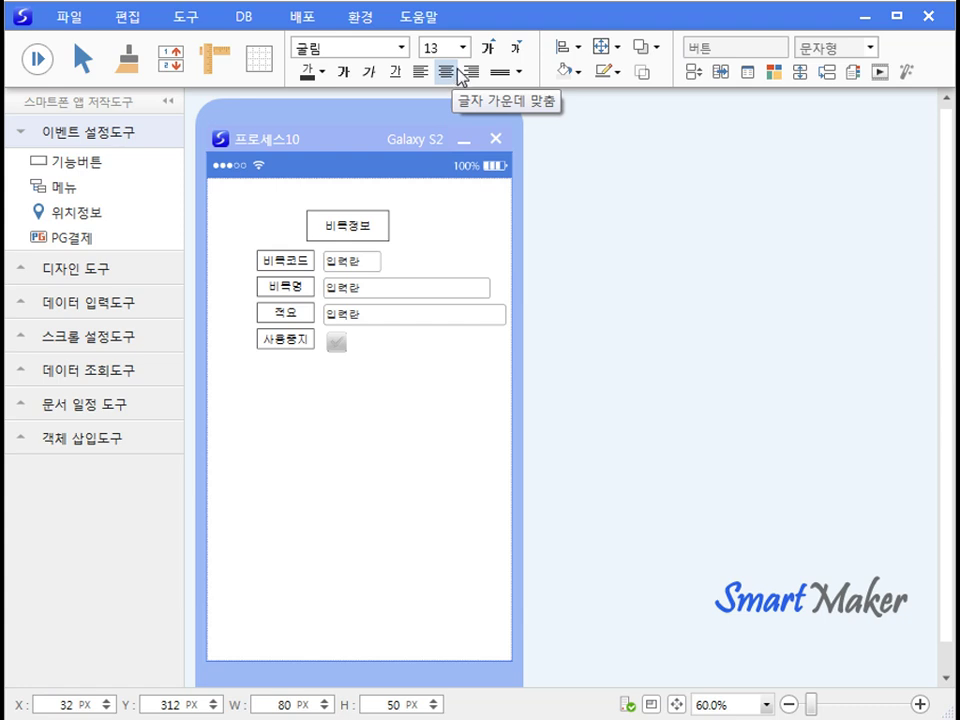
click(306, 422)
Place a function button below the form and duplicate it into a row of five plus one under the last.
click(72, 162)
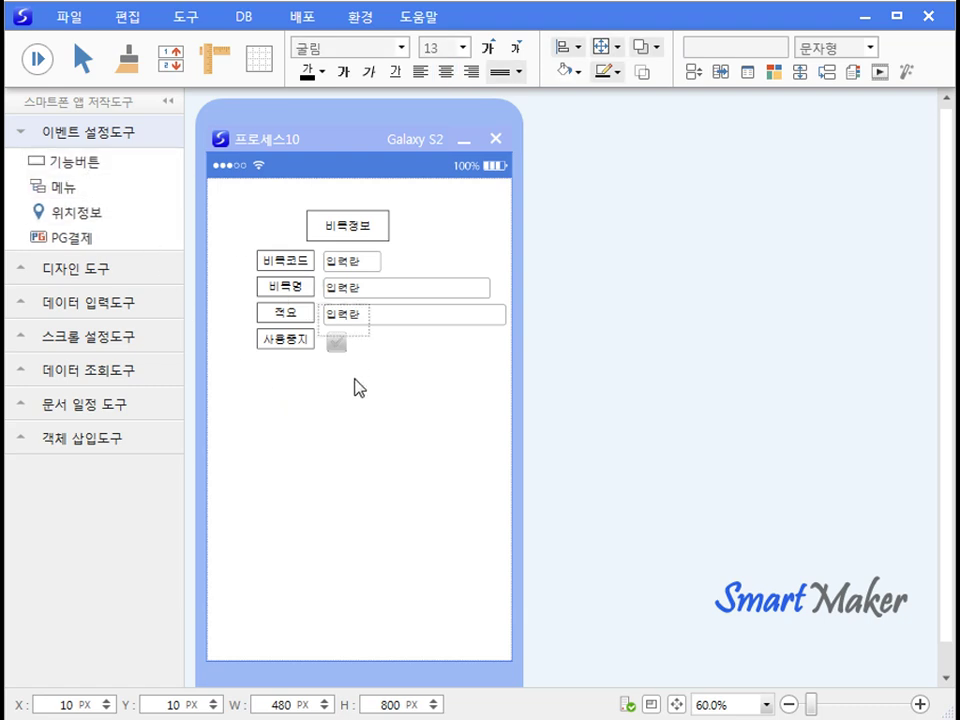
click(250, 393)
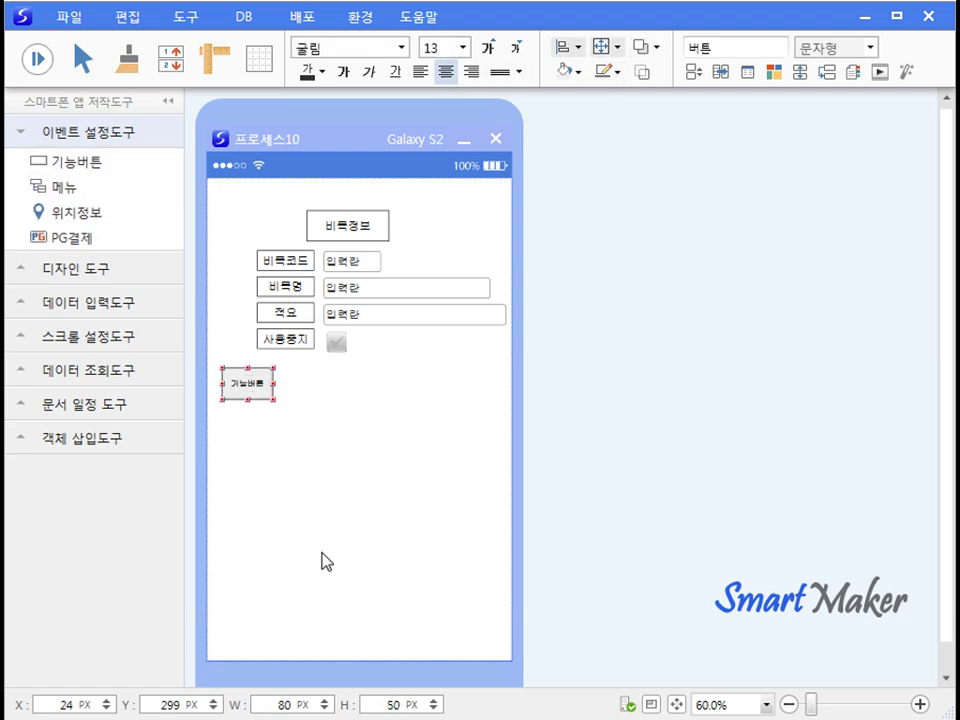
key(ctrl+c)
key(ctrl+v)
key(ctrl+v)
key(ctrl+v)
key(ctrl+v)
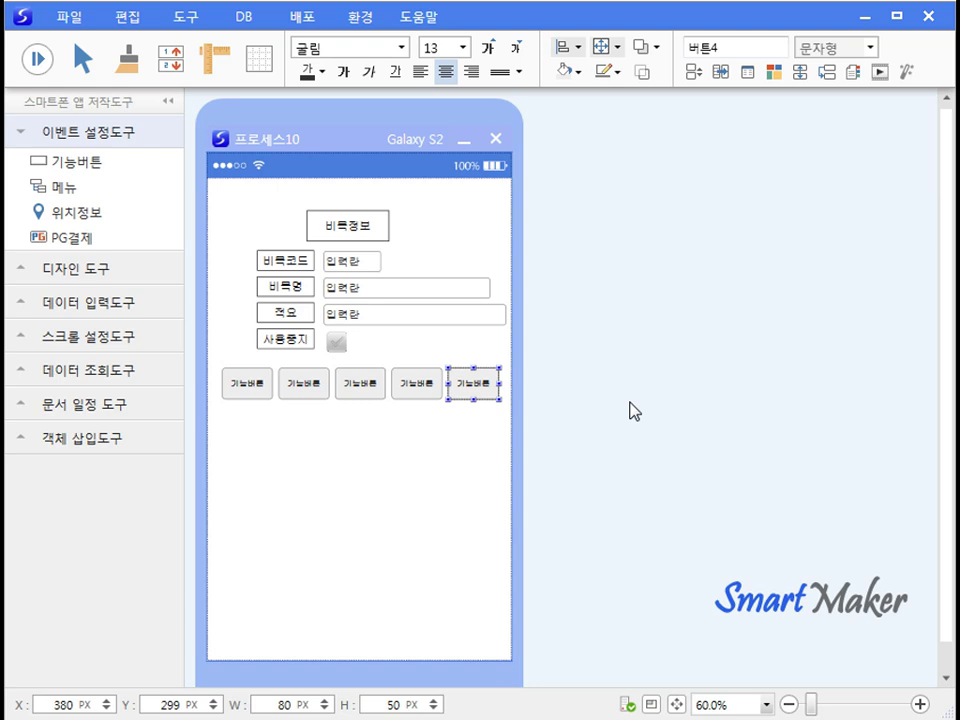
key(ctrl+v)
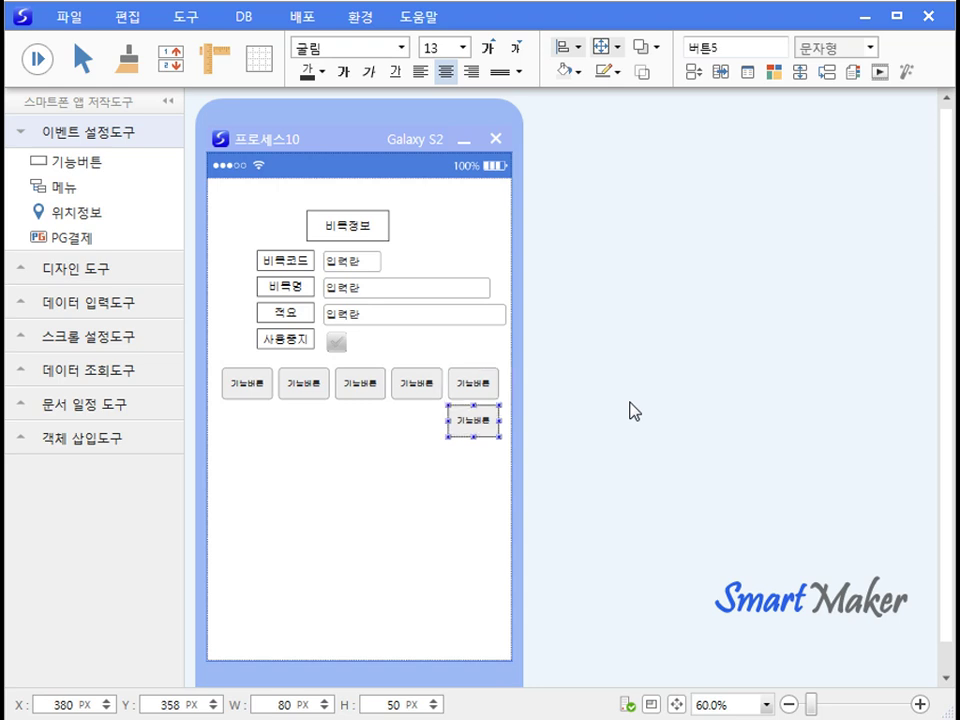
click(308, 500)
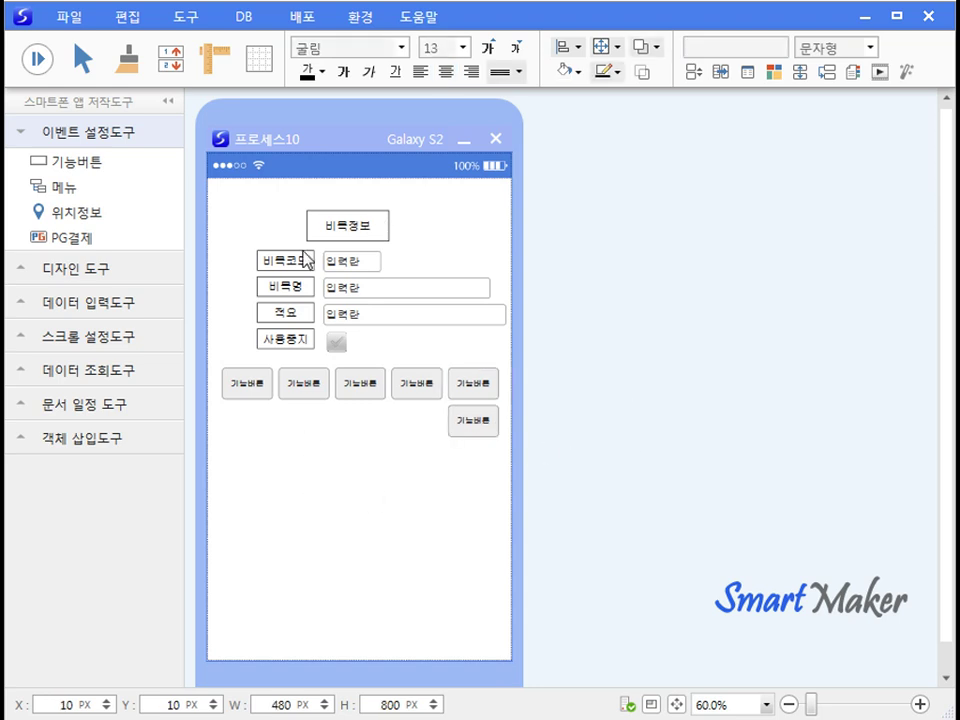
Set the font size of all six function buttons to 18.
drag(214, 355, 503, 454)
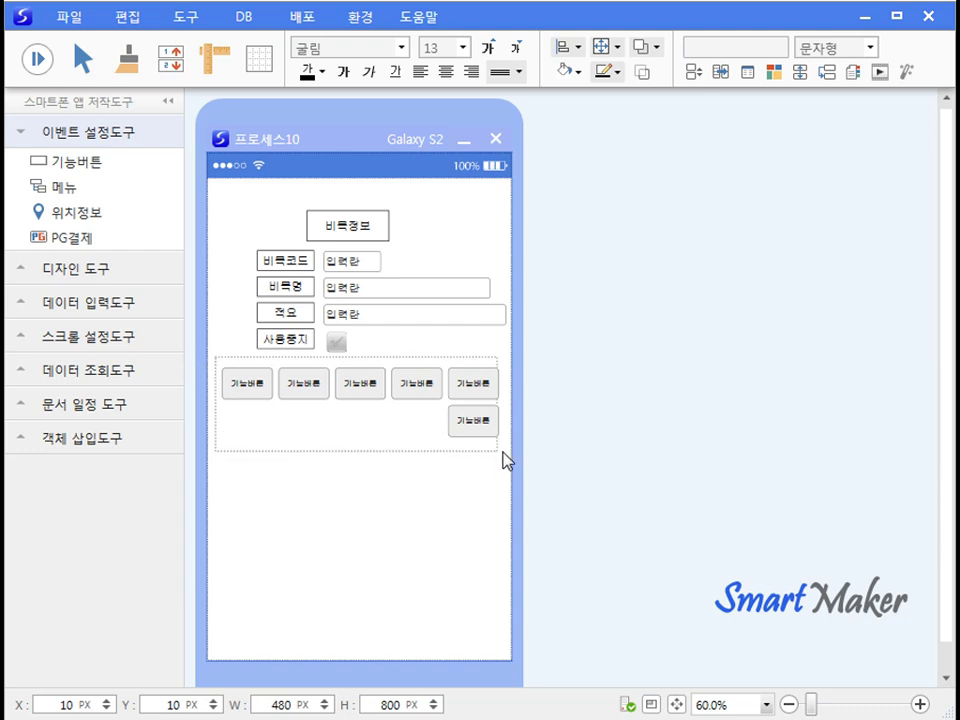
click(462, 47)
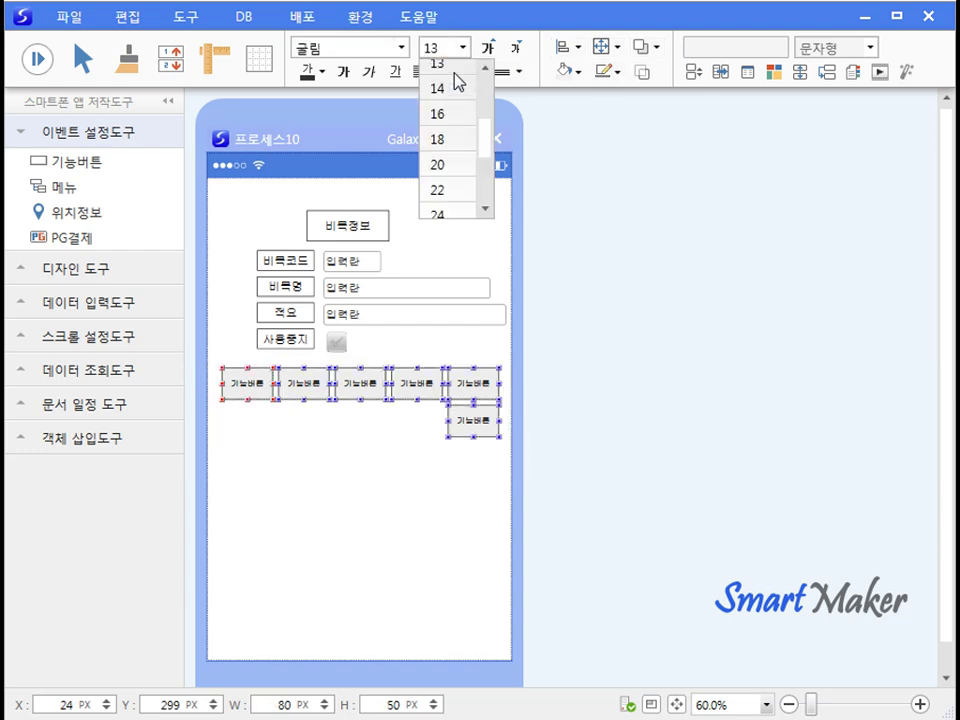
click(450, 141)
click(259, 432)
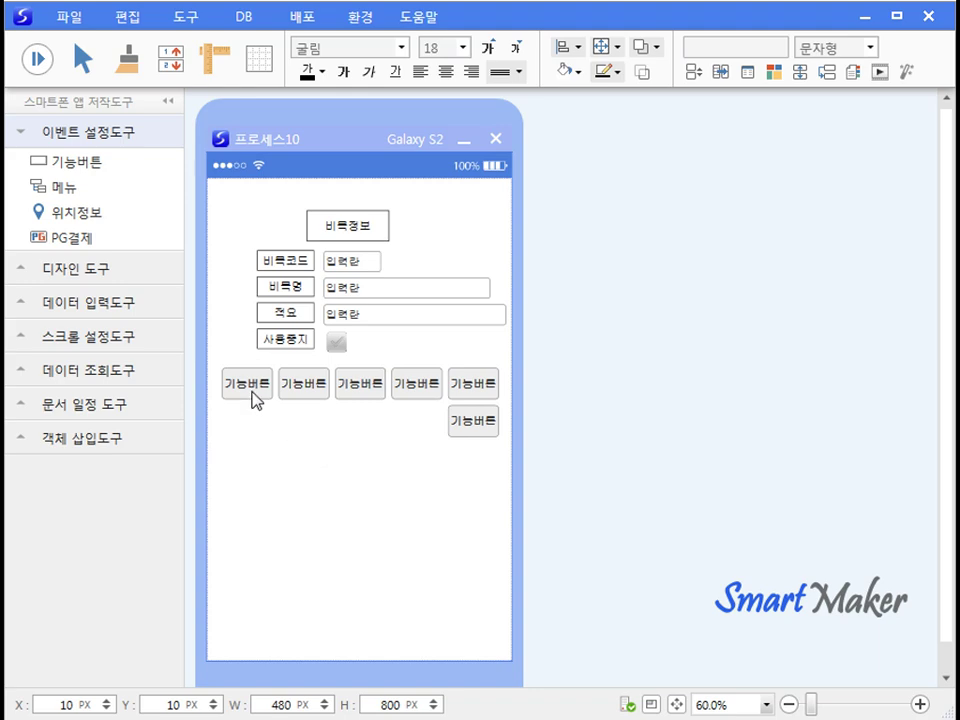
Assign the 앞장 function to the first button in the row and 뒷장 to the second.
right_click(253, 392)
click(300, 407)
click(268, 505)
right_click(305, 392)
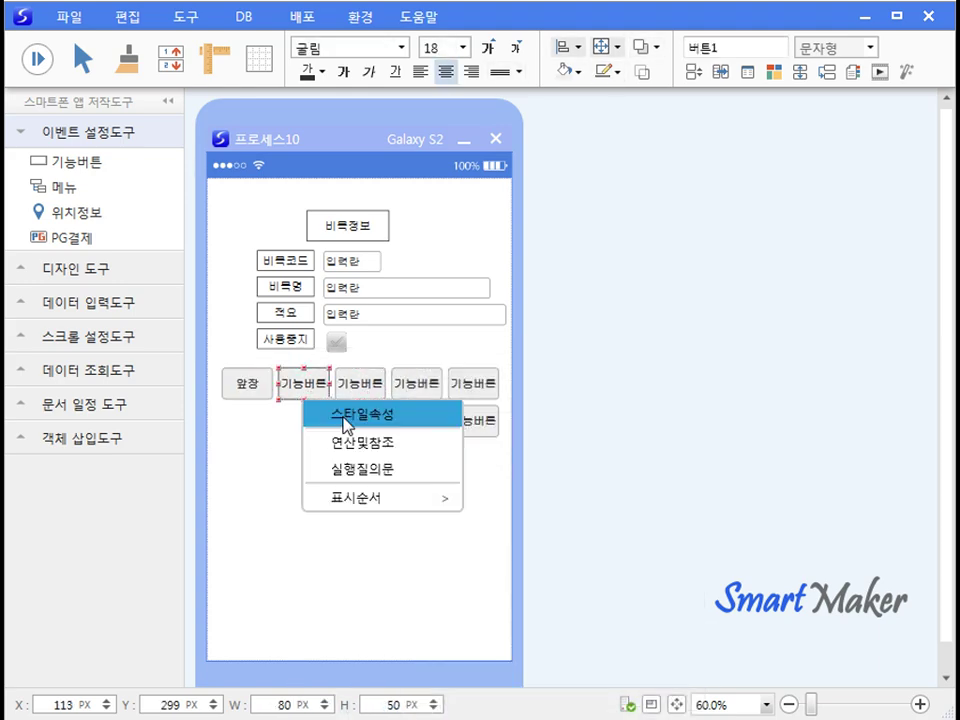
click(364, 411)
click(669, 422)
click(560, 547)
click(236, 499)
Assign the 저장 function to the fourth button in the row and 삭제 to the fifth.
right_click(415, 404)
click(465, 420)
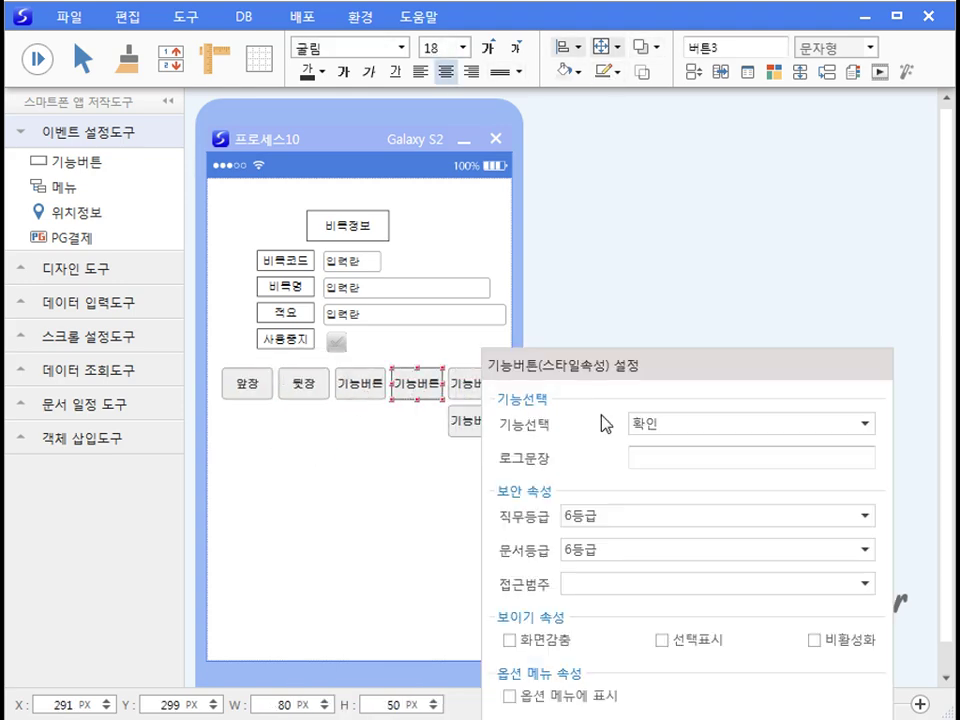
click(669, 422)
click(643, 482)
right_click(476, 388)
click(558, 411)
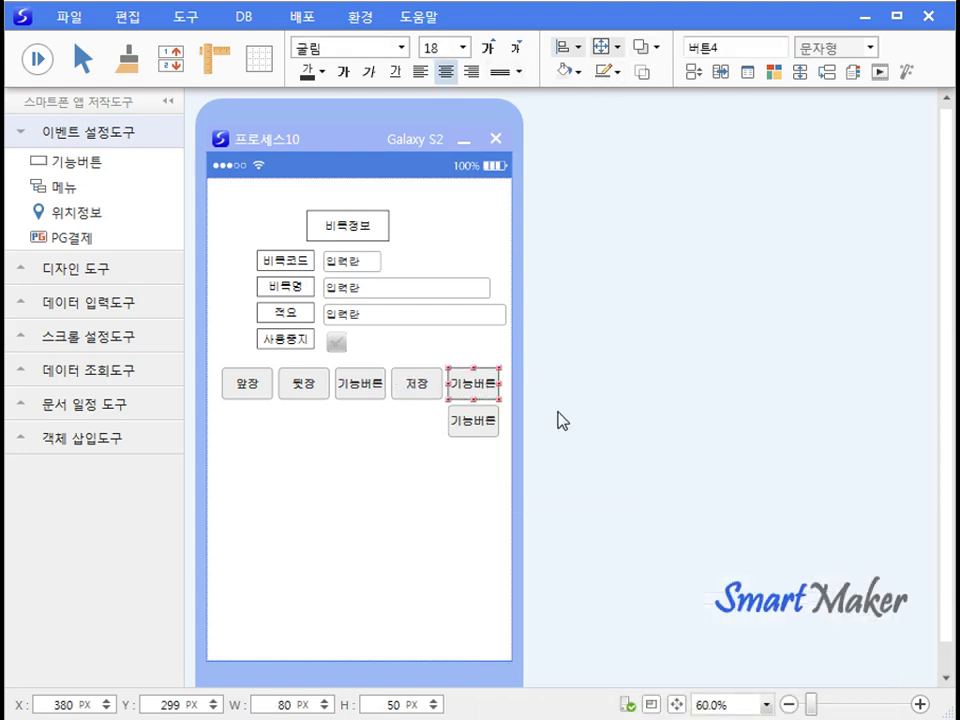
click(785, 424)
click(790, 521)
click(395, 489)
Assign the 닫기 function to the sixth button below the row.
right_click(474, 424)
click(517, 441)
click(785, 424)
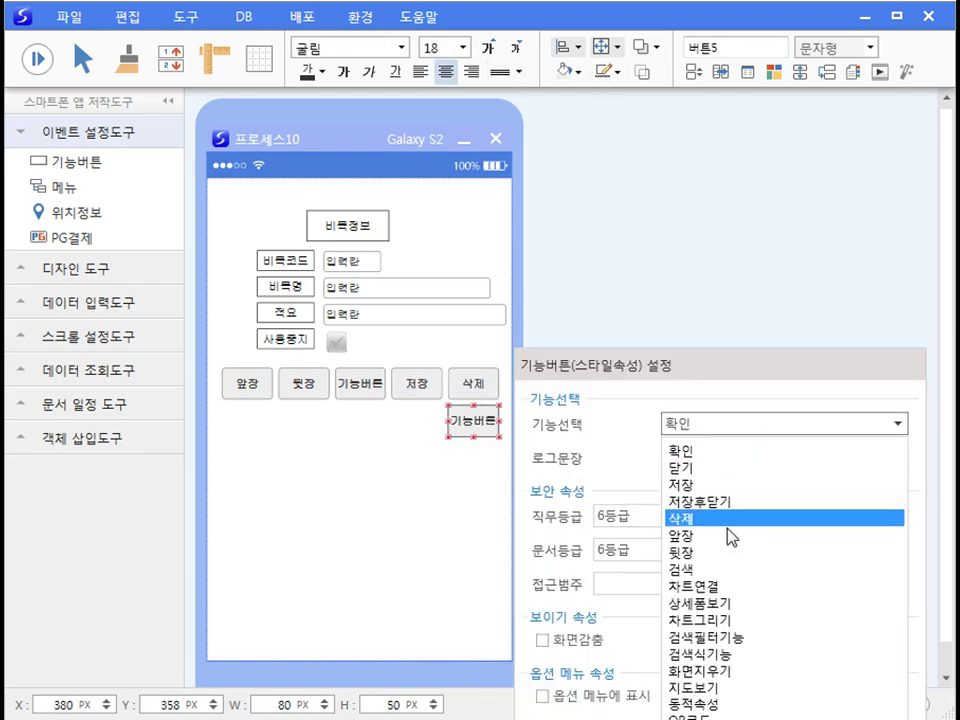
click(681, 463)
click(400, 520)
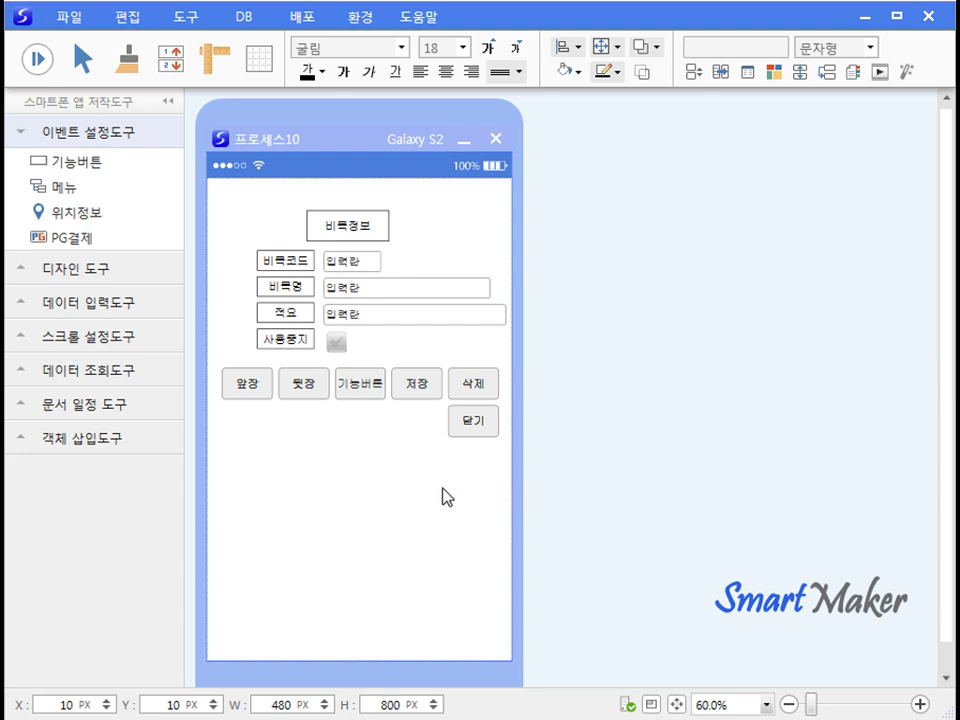
Change the third button's caption to 추가 and rename its object 추가 as well.
click(375, 402)
double_click(368, 400)
text(추가)
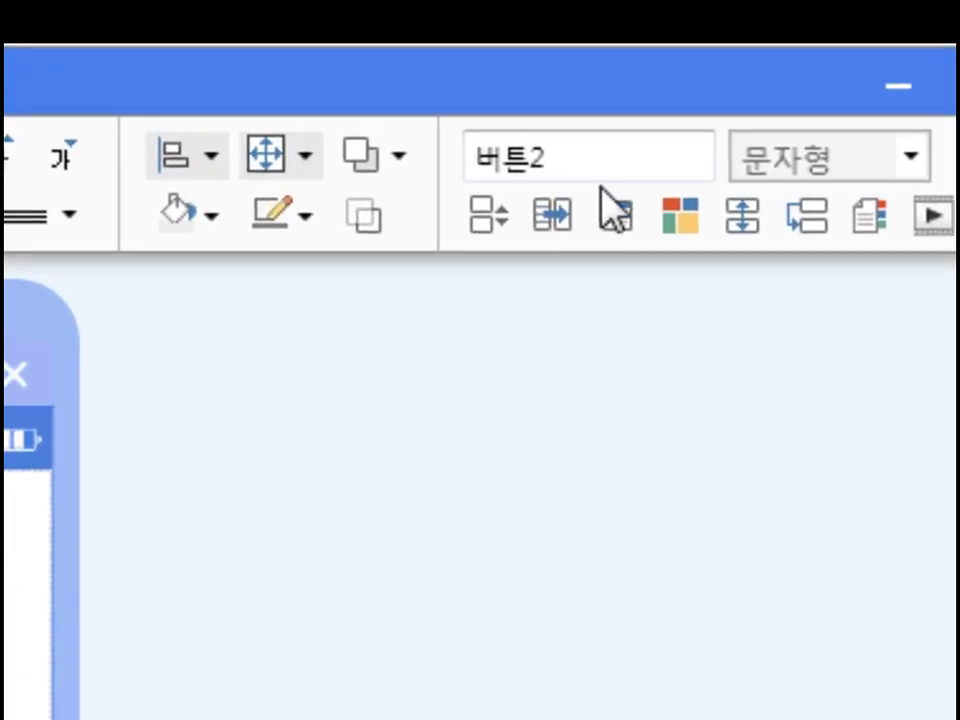
click(743, 54)
double_click(605, 170)
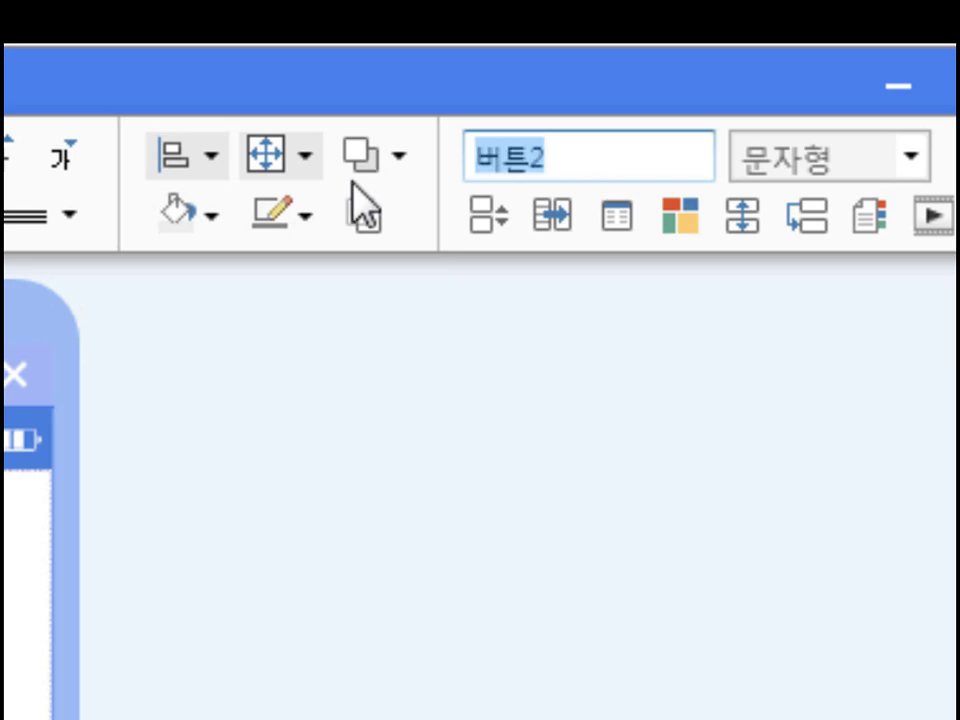
text(추가)
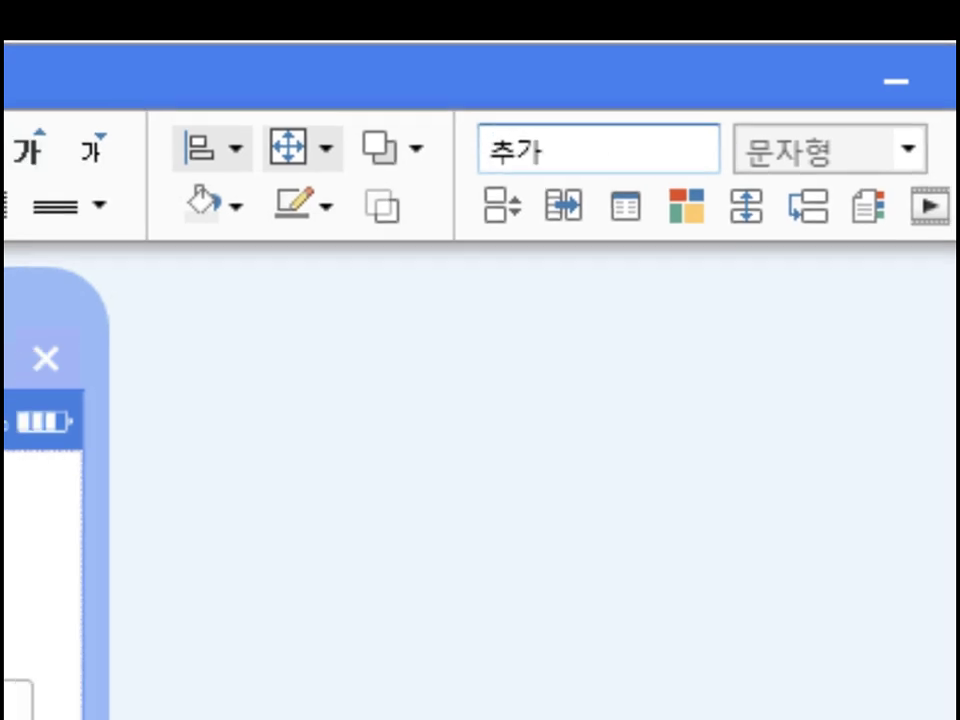
click(329, 414)
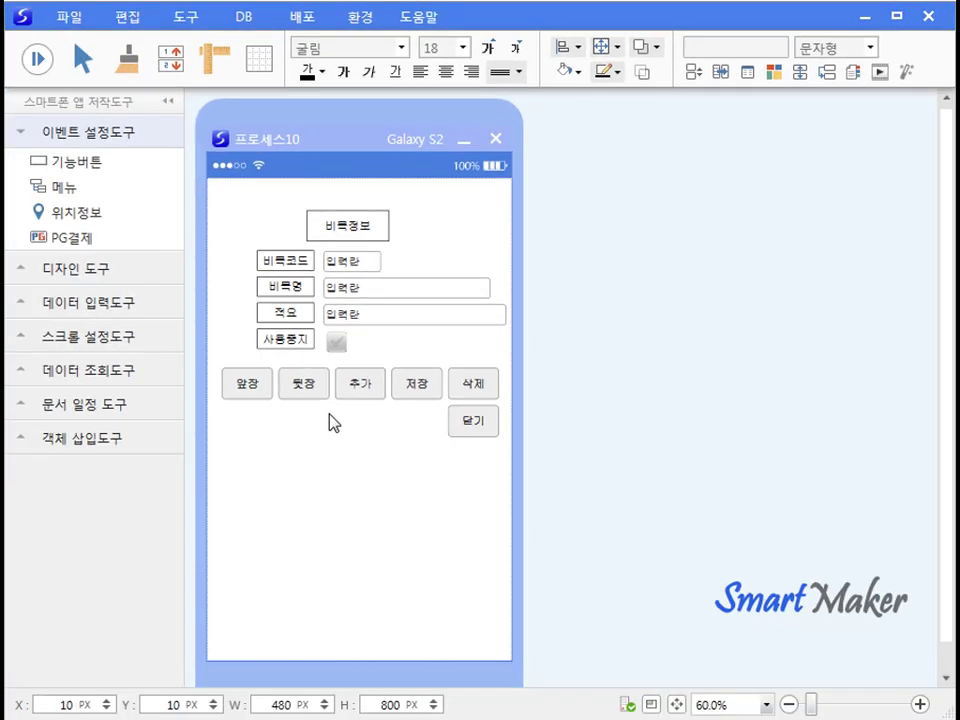
Create an event for the 추가 button that runs a business rule (업무규칙실행) when the button is pressed.
click(185, 17)
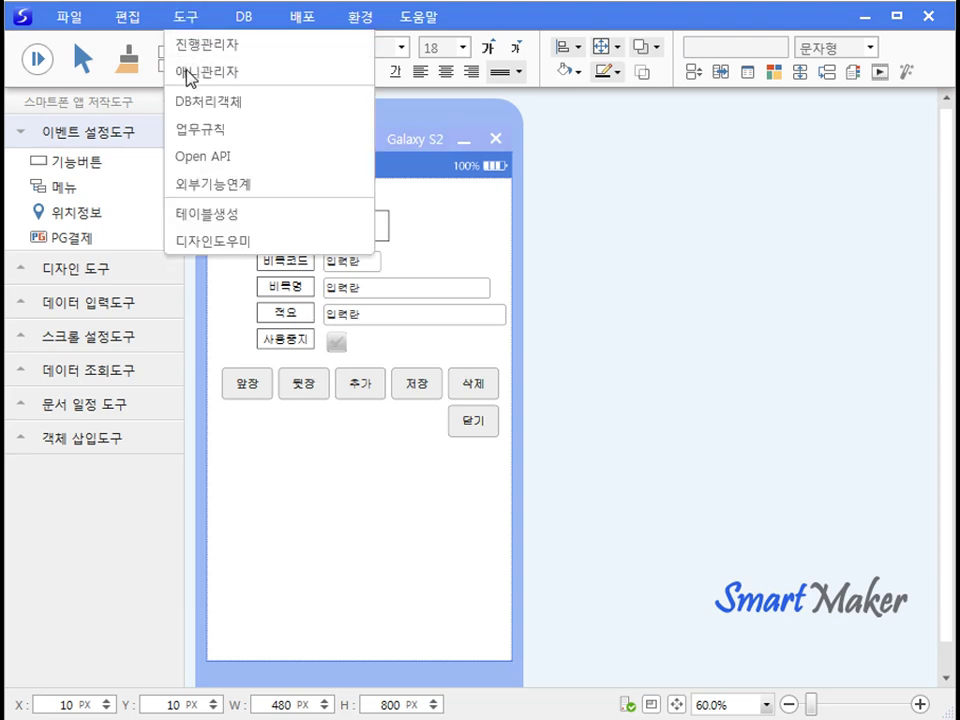
click(205, 44)
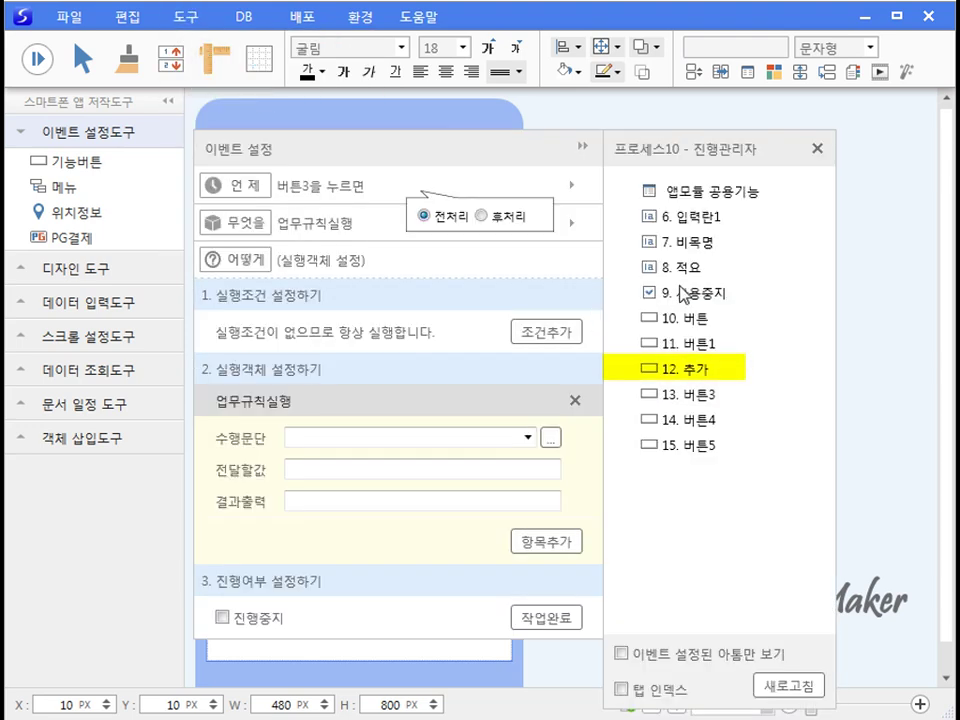
click(699, 370)
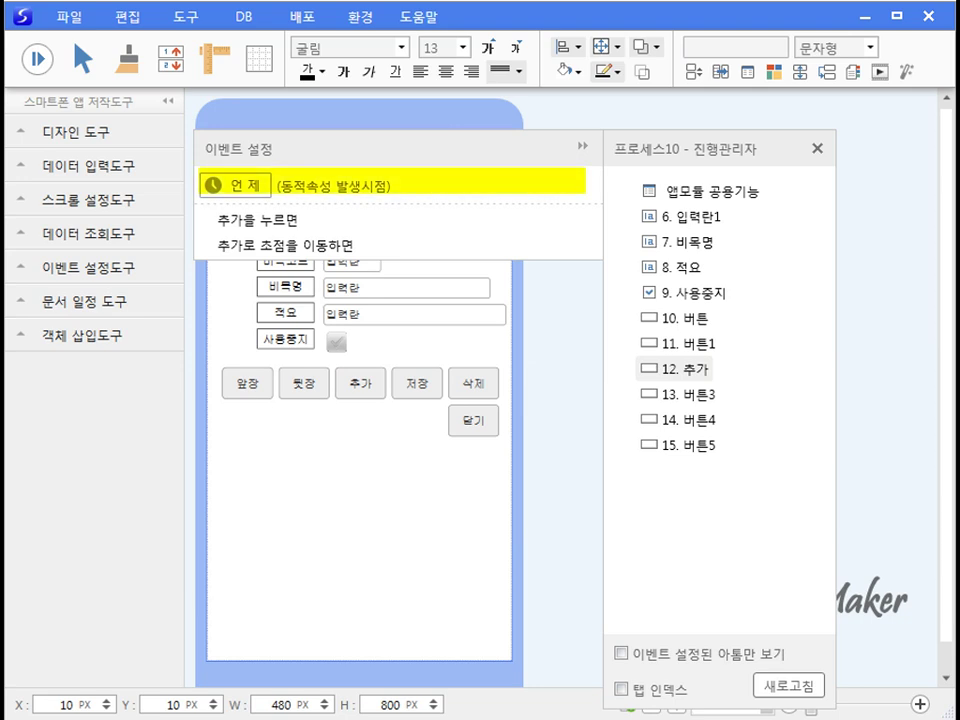
mouse_move(418, 178)
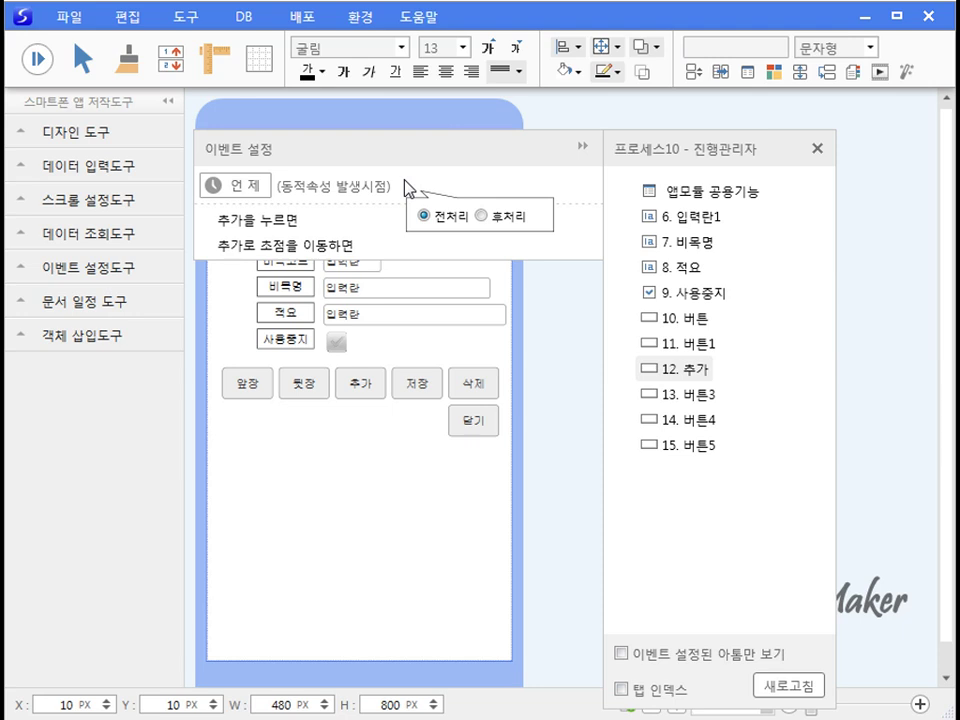
click(331, 224)
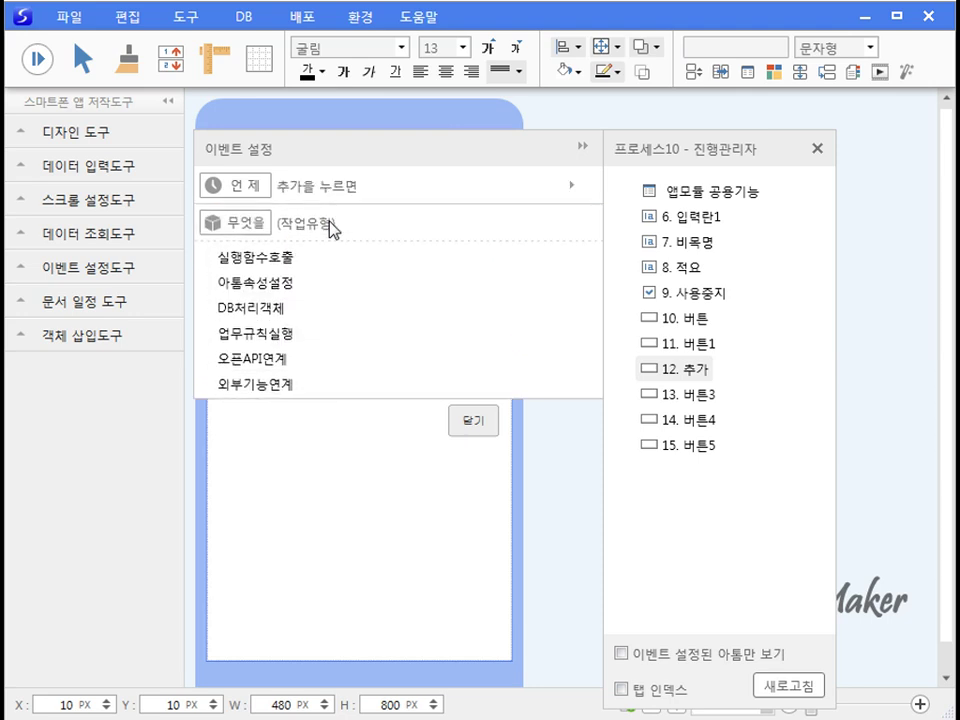
click(305, 343)
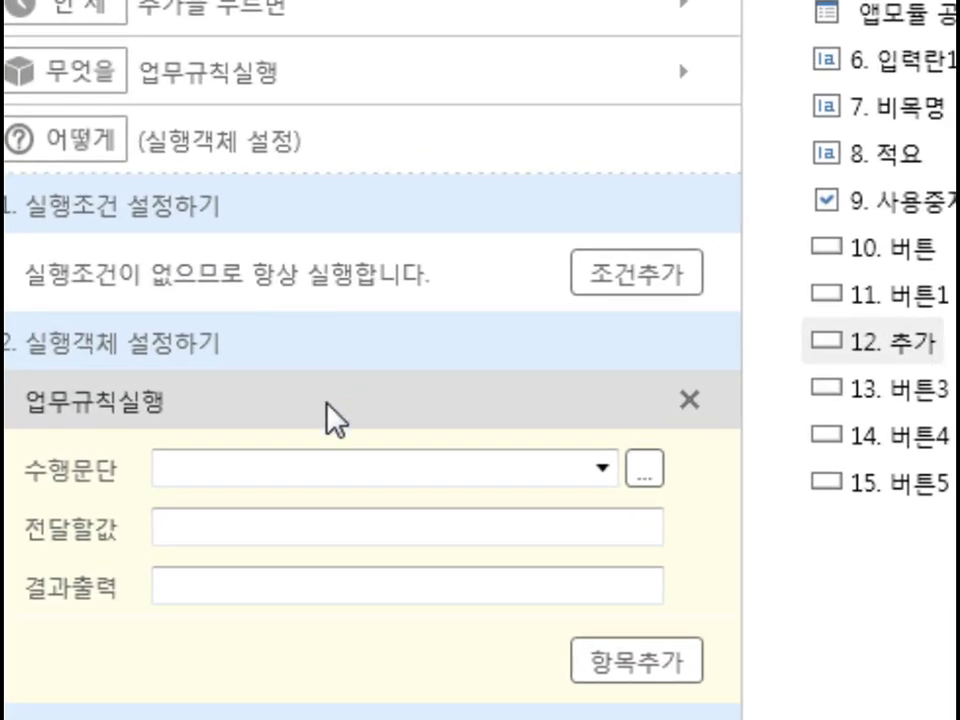
Set the business rule's 수행문단 to 추가버튼_누름 and open its script for editing.
click(315, 460)
text(추가버튼_누름)
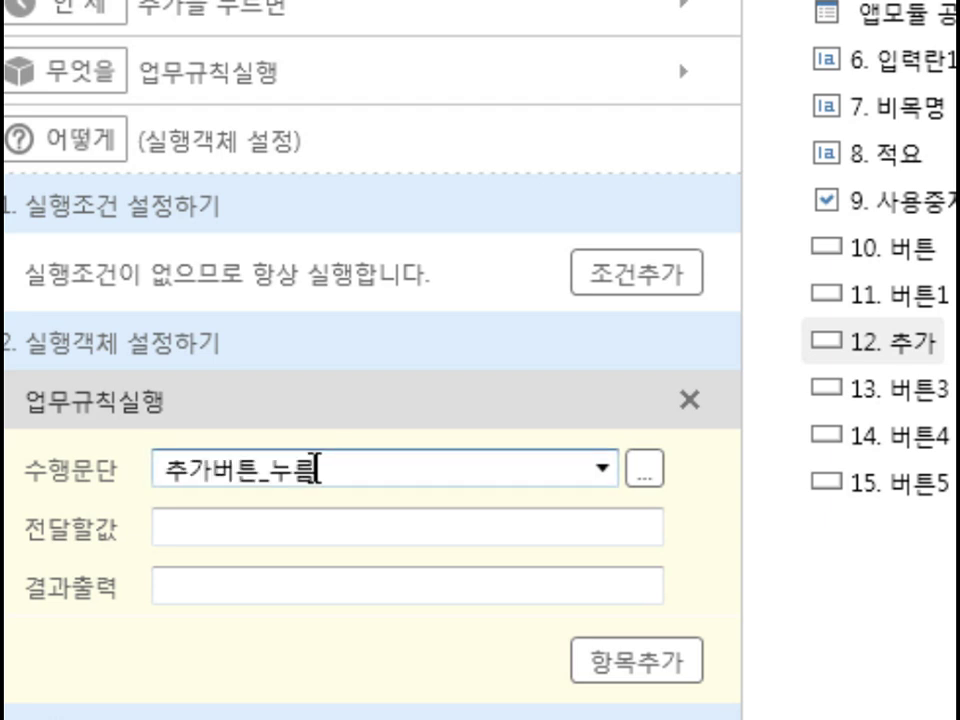
click(622, 474)
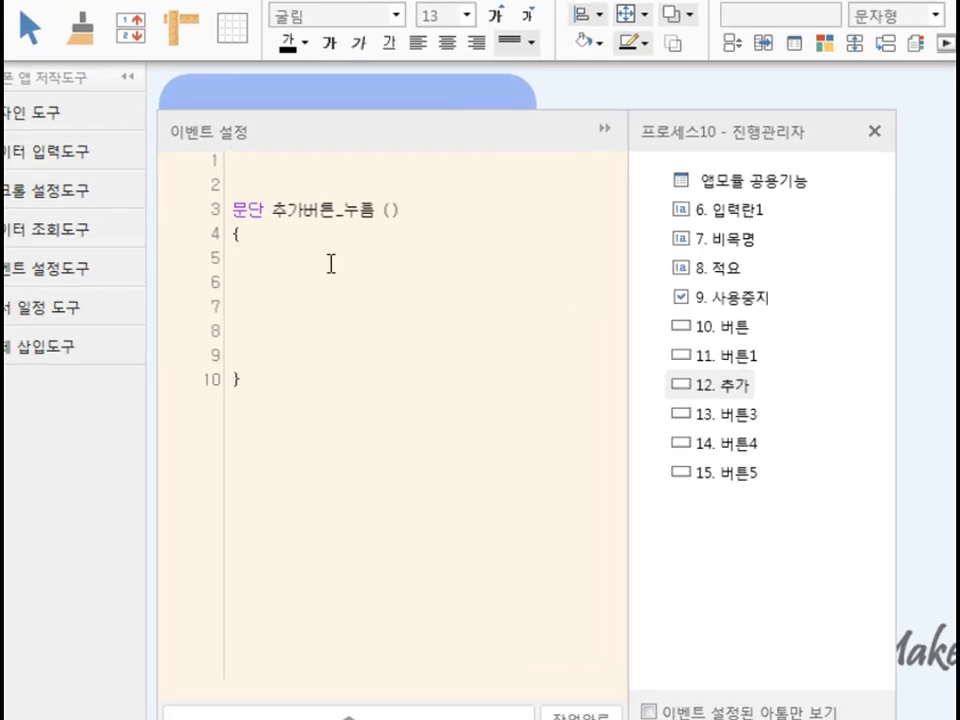
Write the 추가버튼_누름 script: 비목코드는 ""이다. 비목코드의 저장속성을 '저장'으로 설정한다. 폼의 기본검색키동작을 실행한다. Finish the event setup.
click(322, 259)
text(비목코드는 ""이다.)
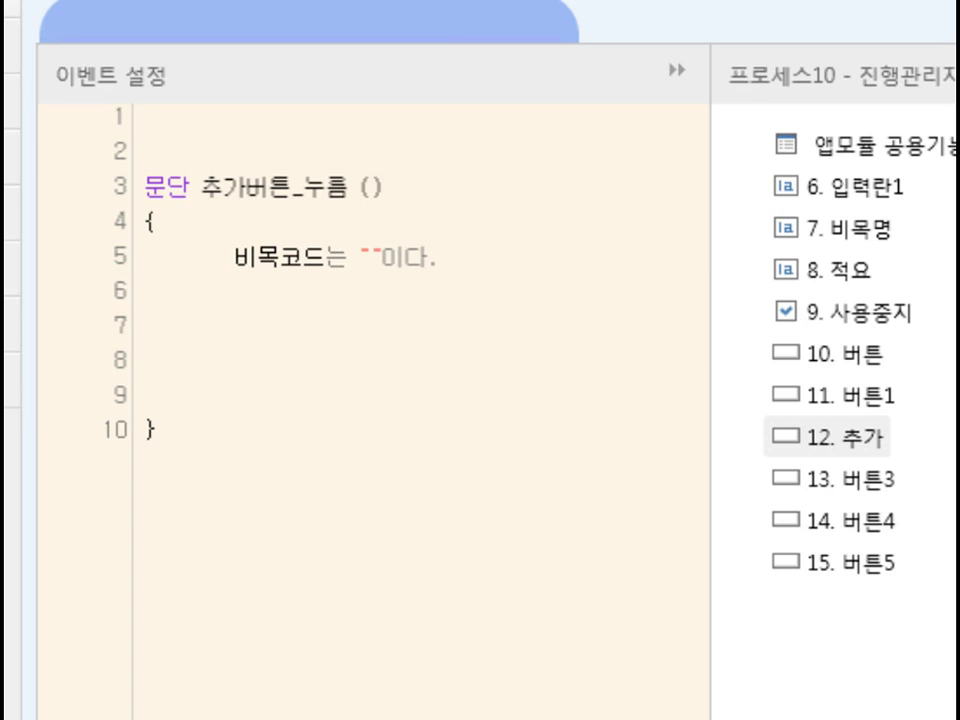
click(287, 294)
key(ctrl+v)
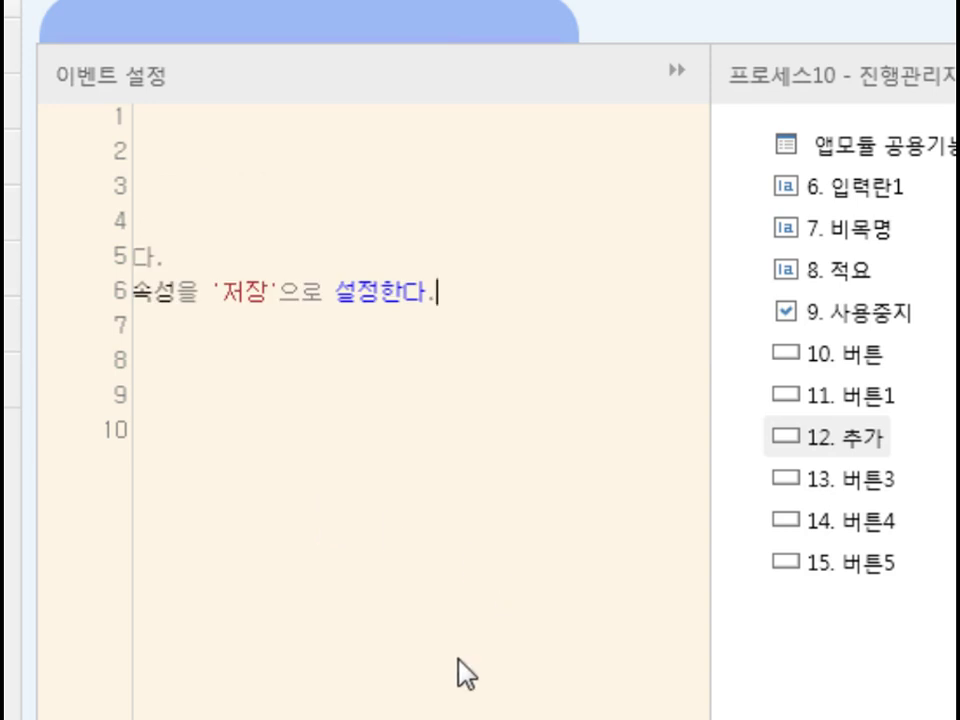
key(Home)
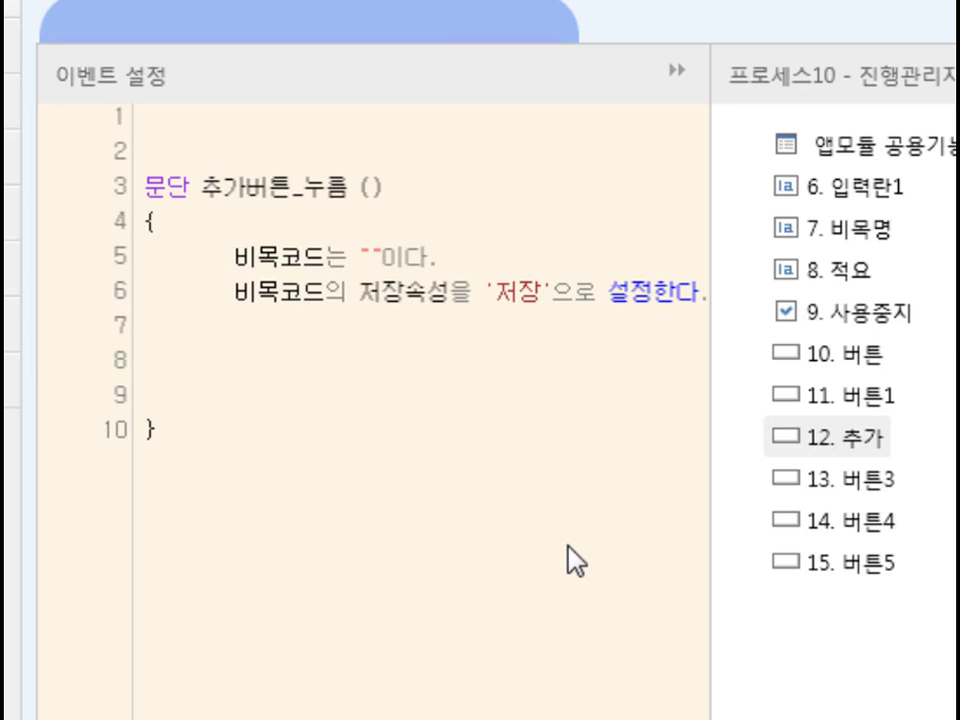
text(폼의 기본검색키동작을 실행한다.)
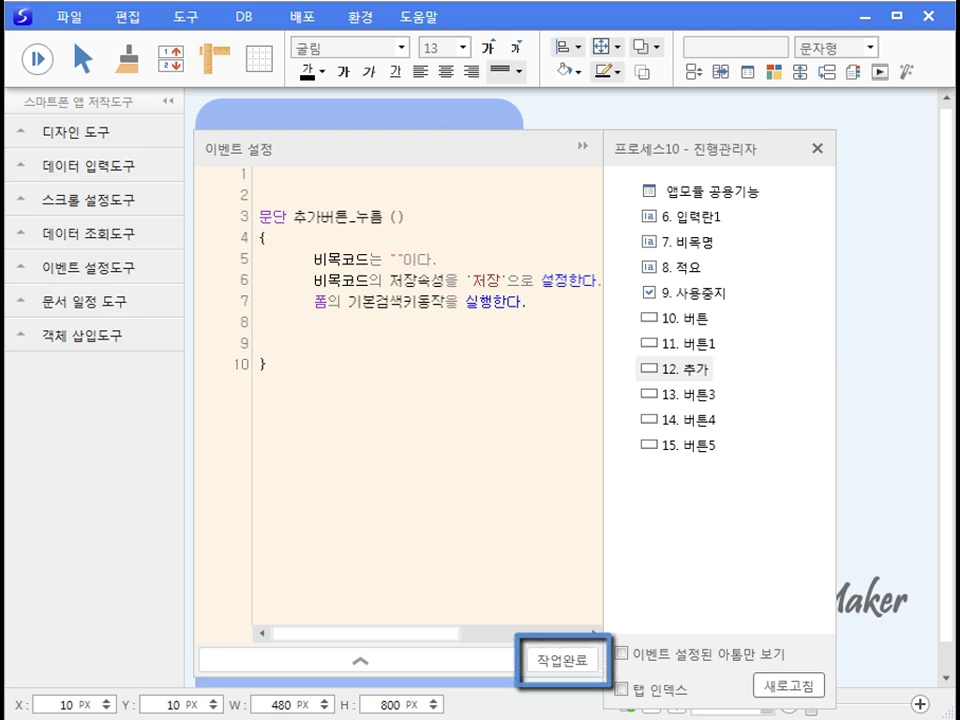
click(560, 662)
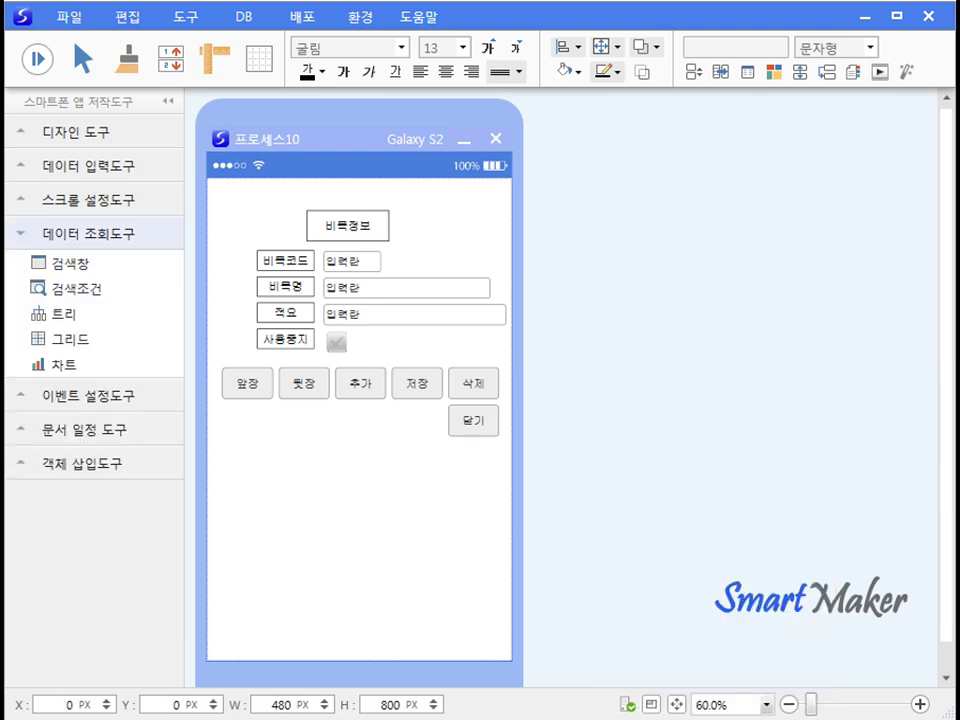
Apply the pink button image bt_l_03e.9.png from 디자인도우미 to all six function buttons.
click(182, 16)
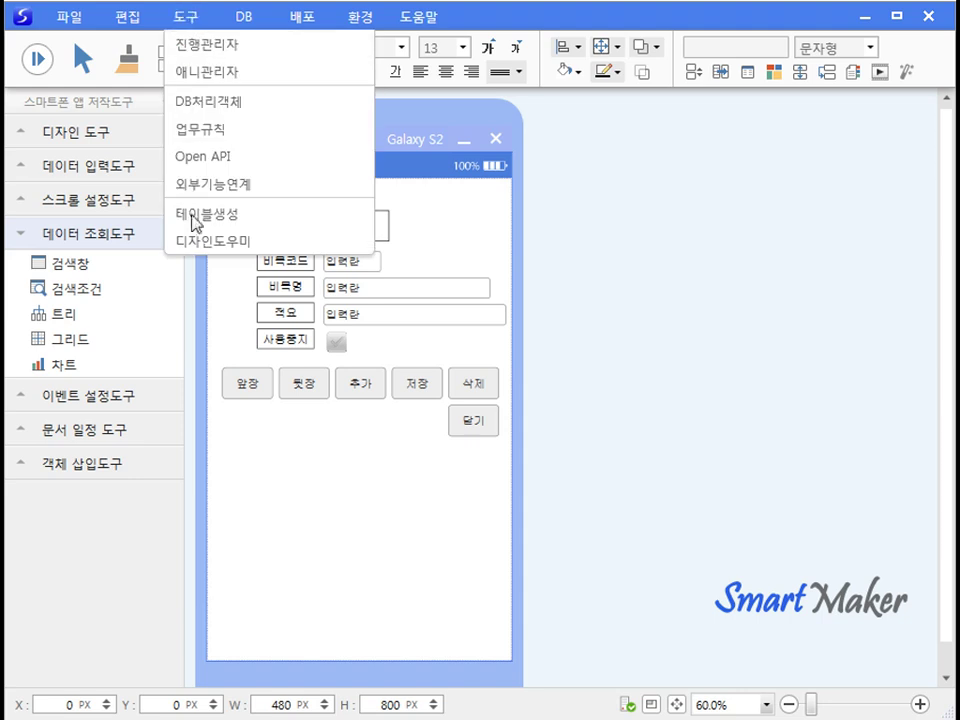
click(197, 239)
click(733, 164)
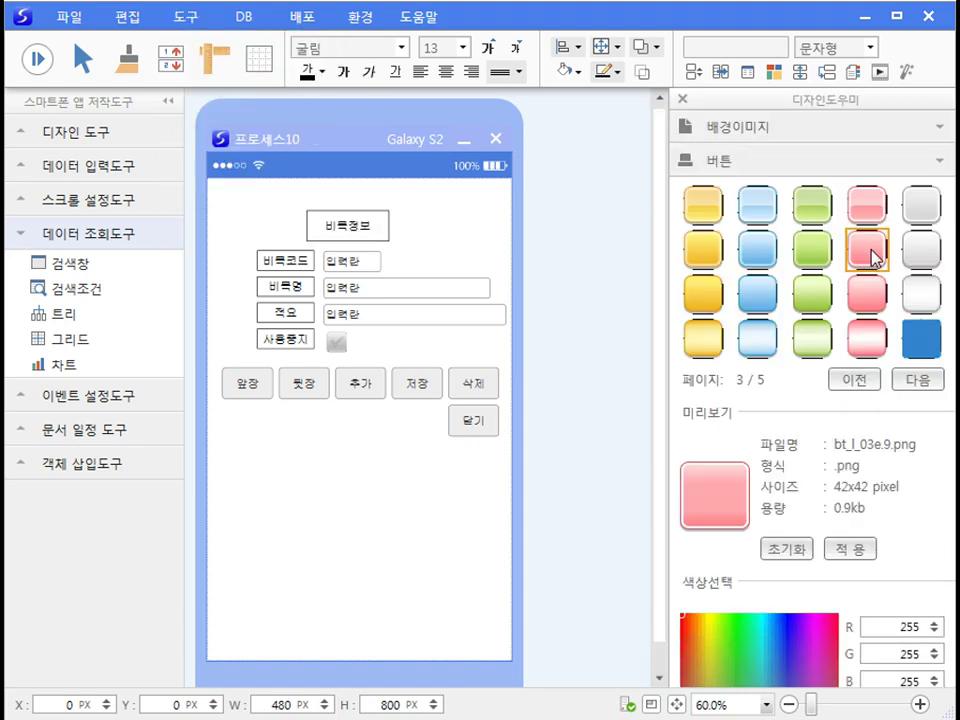
drag(221, 360, 517, 468)
click(849, 548)
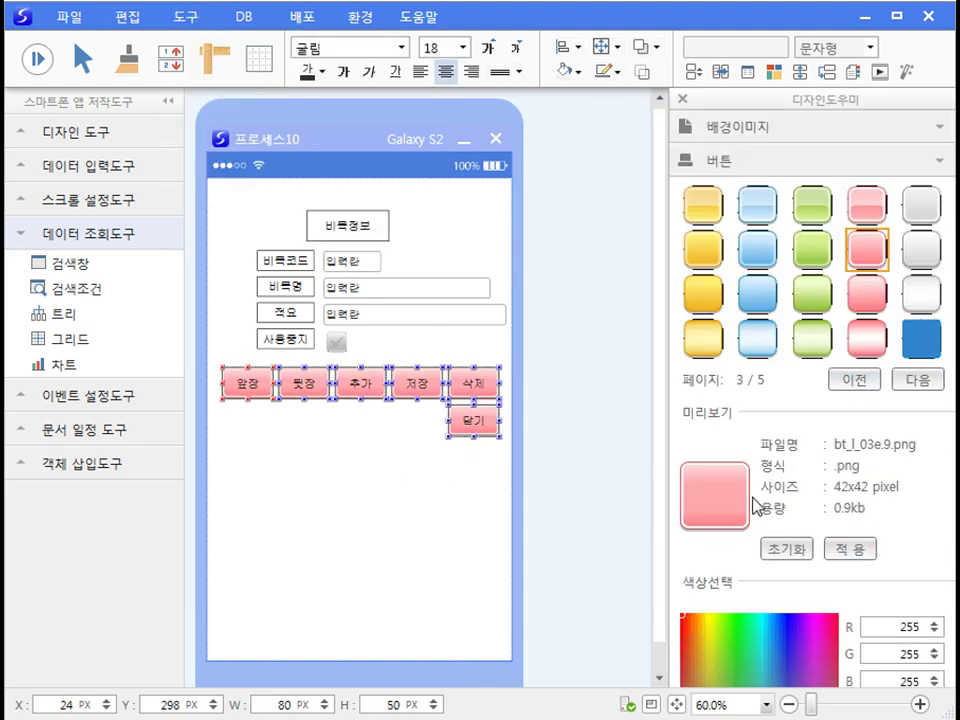
Apply the blue gradient background image bg_l_02c.jpg to the form.
click(390, 530)
click(770, 130)
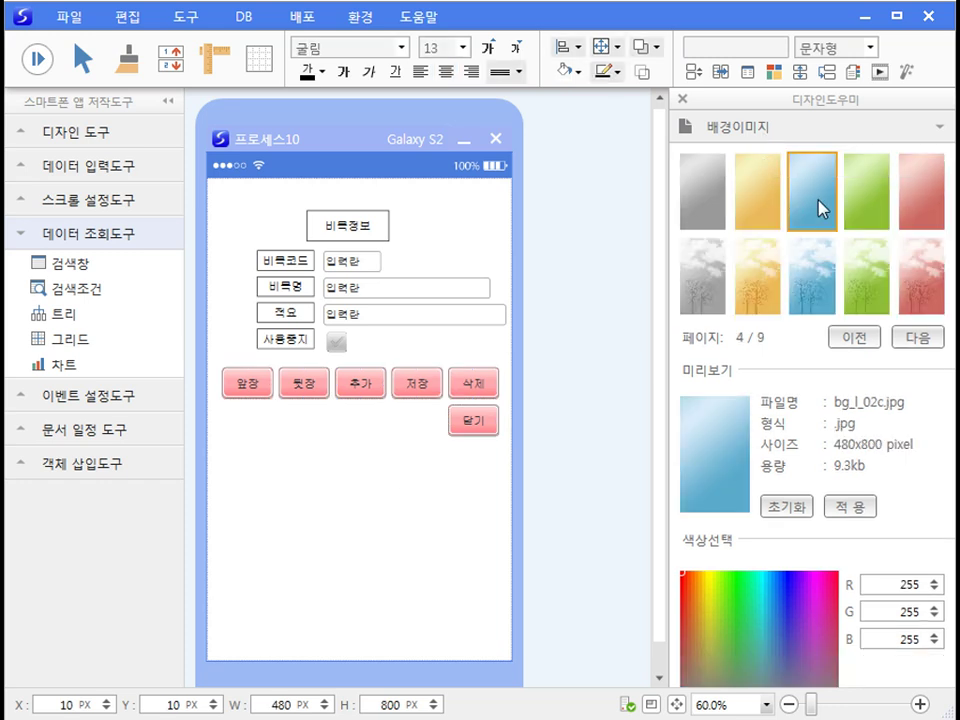
click(847, 507)
Fill the 비목정보 title and the four field labels with light green and remove their outlines.
click(362, 233)
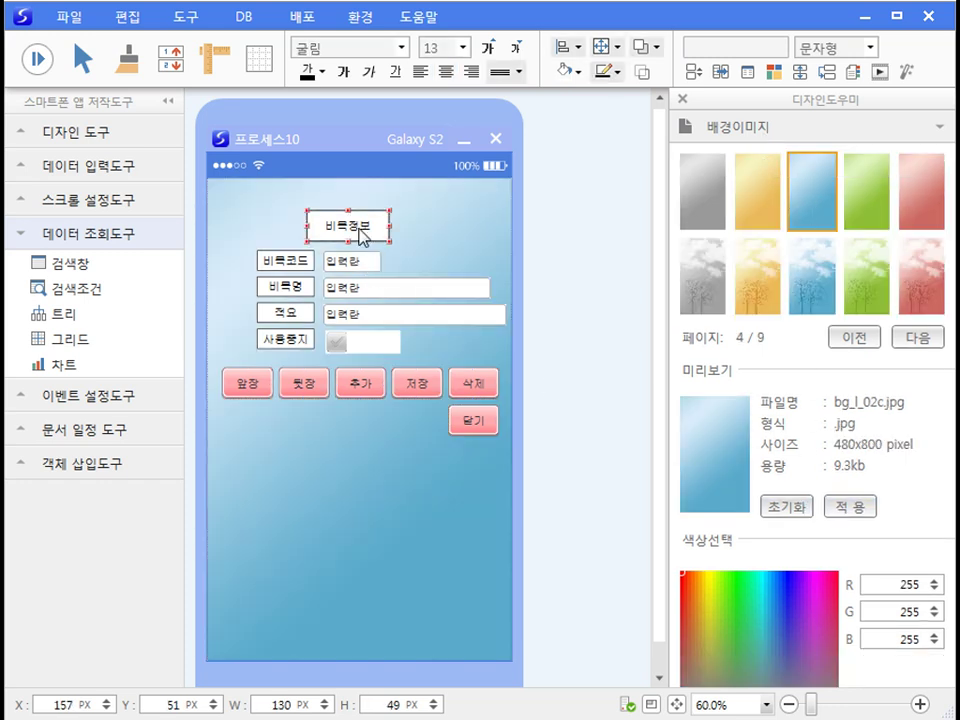
shift+click(285, 263)
shift+click(285, 288)
shift+click(285, 314)
shift+click(289, 343)
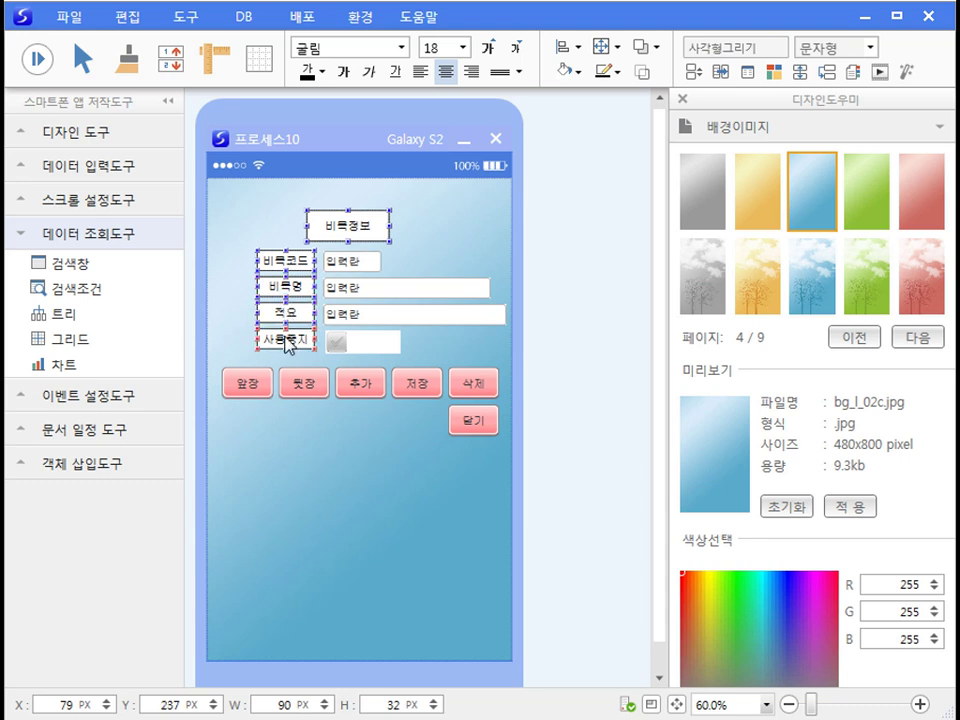
click(578, 72)
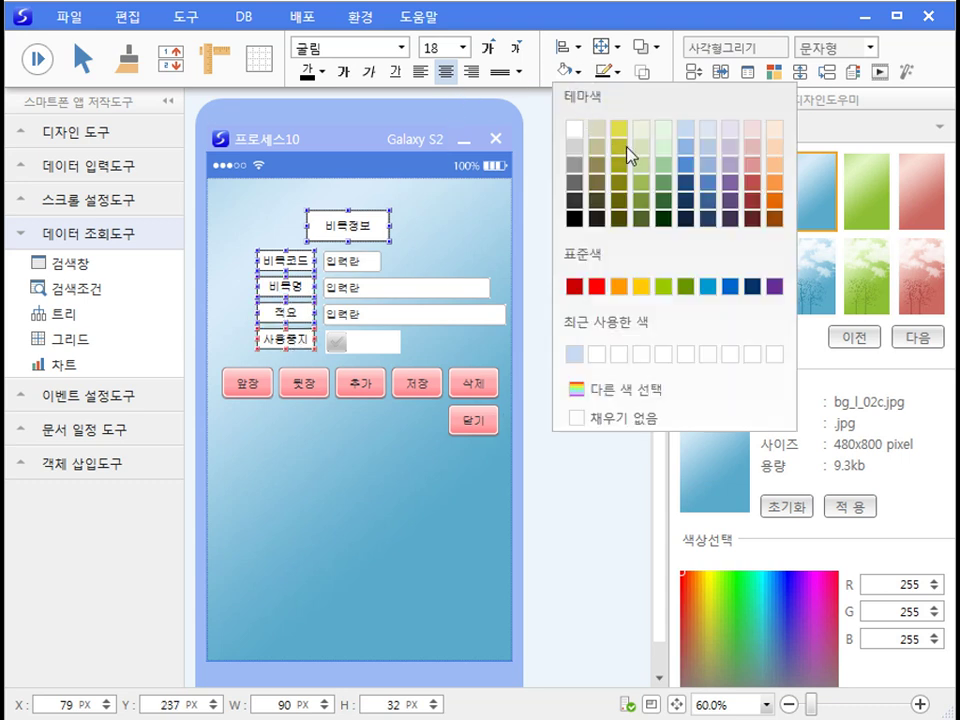
click(663, 129)
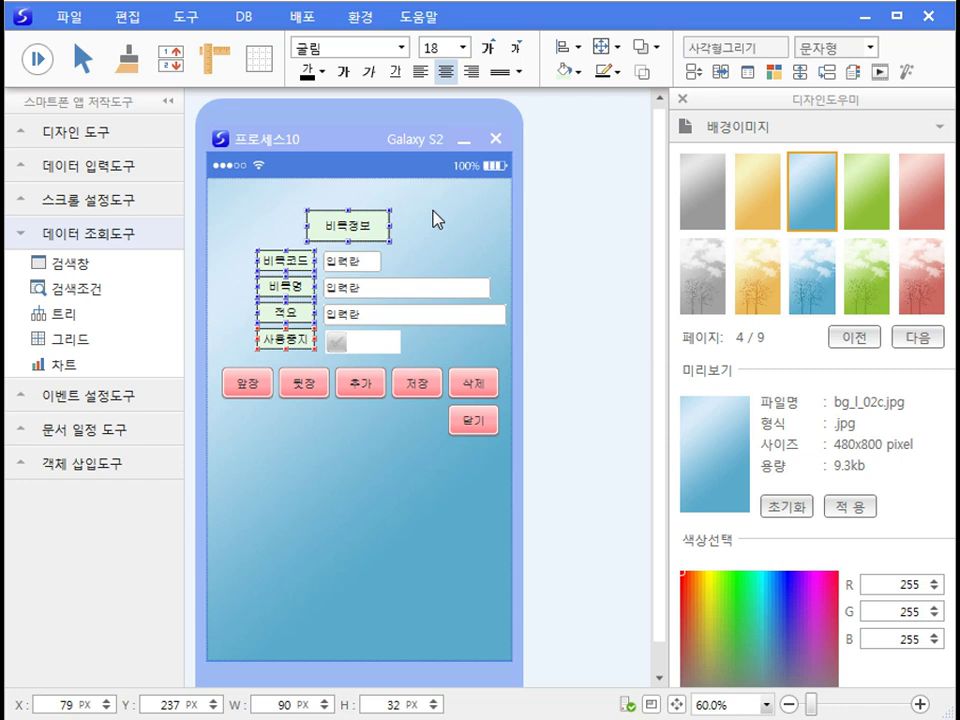
click(616, 72)
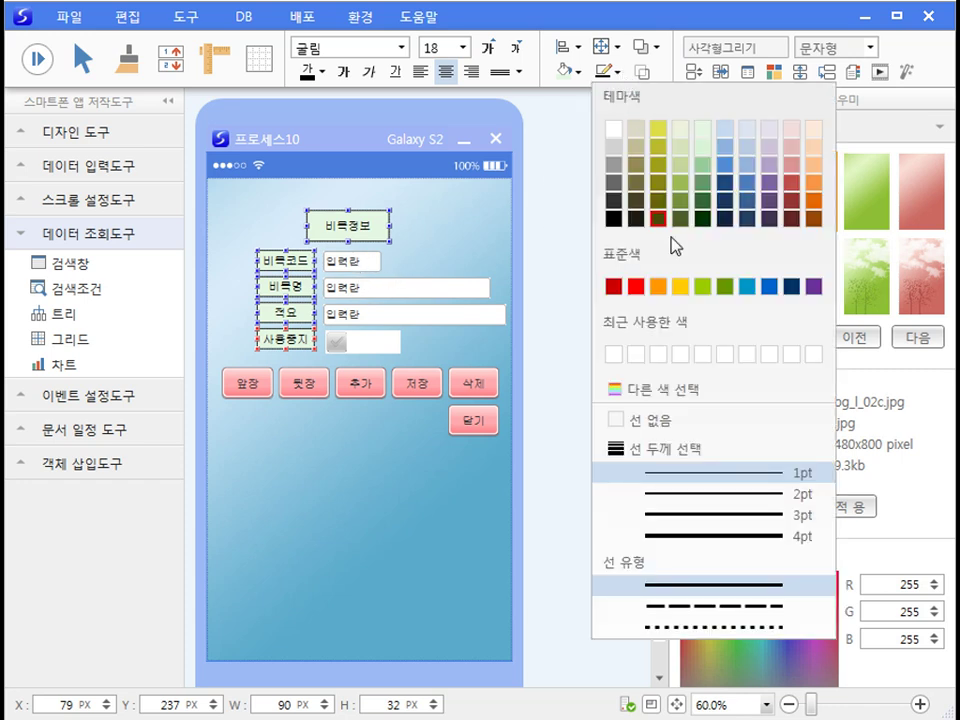
click(664, 429)
Move the 닫기 button to the upper-right corner of the form, beside the 비목정보 title.
click(317, 480)
click(470, 425)
drag(468, 428, 473, 222)
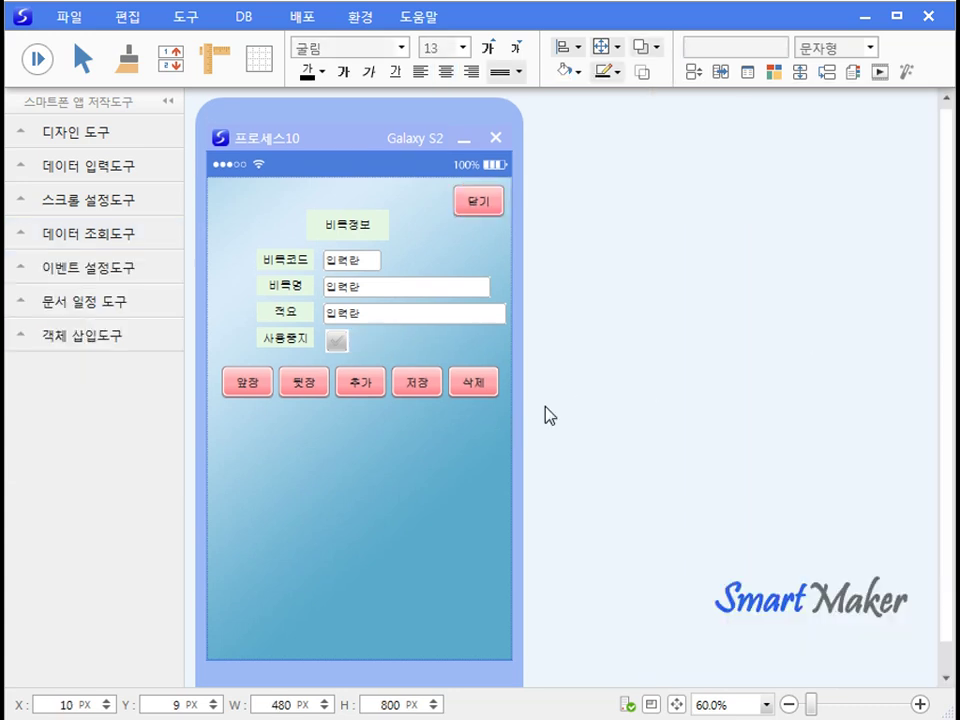
Run the app and save a record with 비목명 and 적요 both set to 회의비.
click(37, 62)
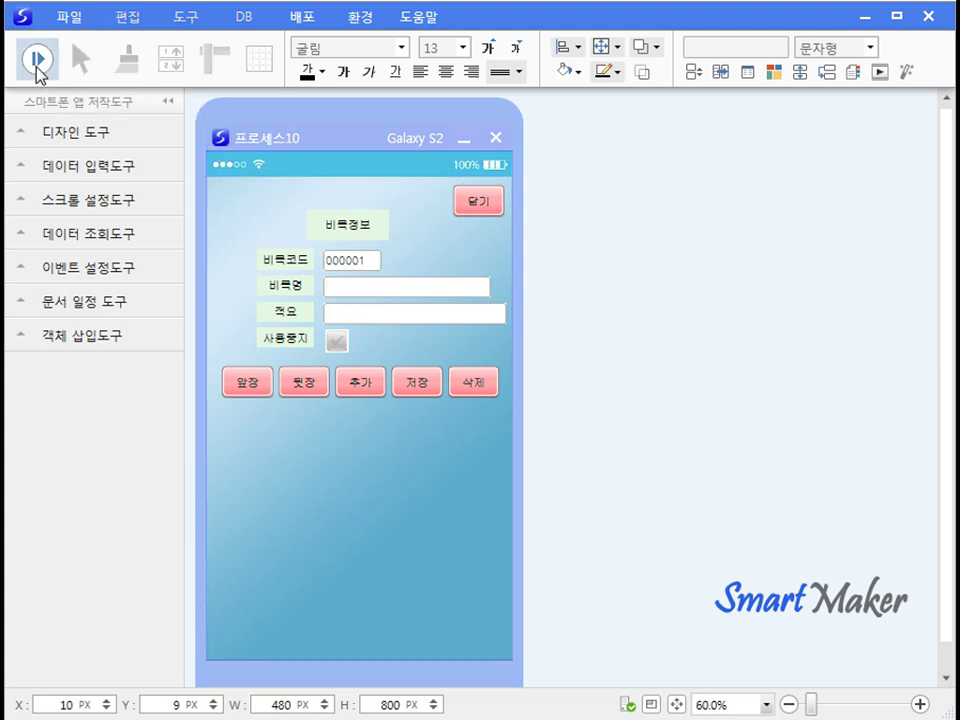
click(335, 290)
text(회의비)
click(338, 316)
text(회의비)
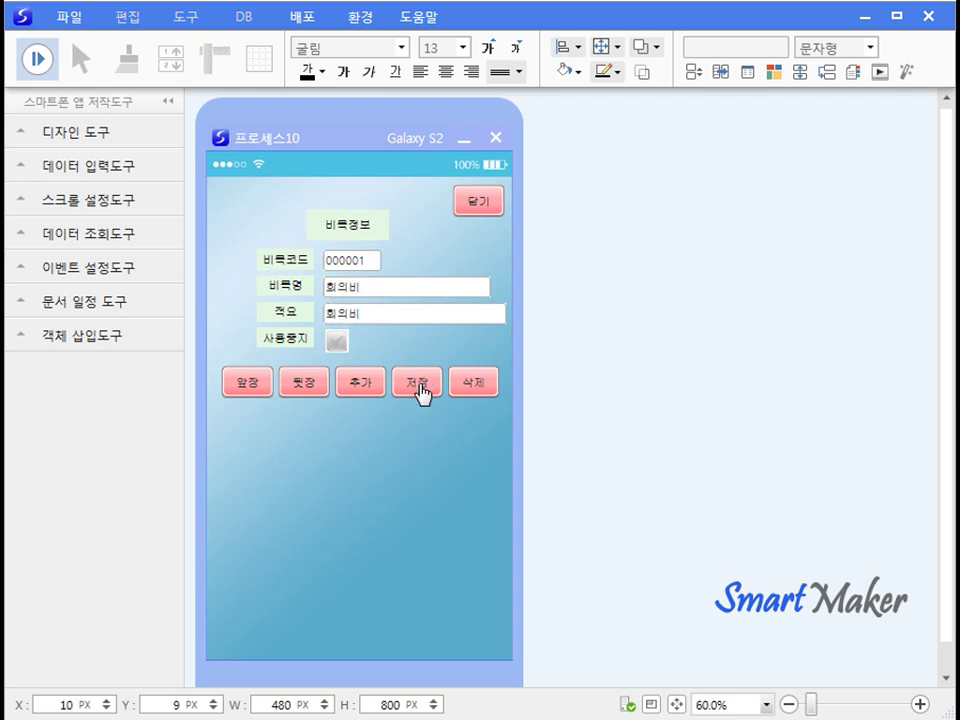
click(419, 385)
Go to the previous record, add a new one with 비목명 and 적요 set to 물품구입비, and save it.
click(246, 388)
click(374, 385)
click(372, 289)
text(물품구입비)
click(379, 316)
text(물품구입비)
click(414, 390)
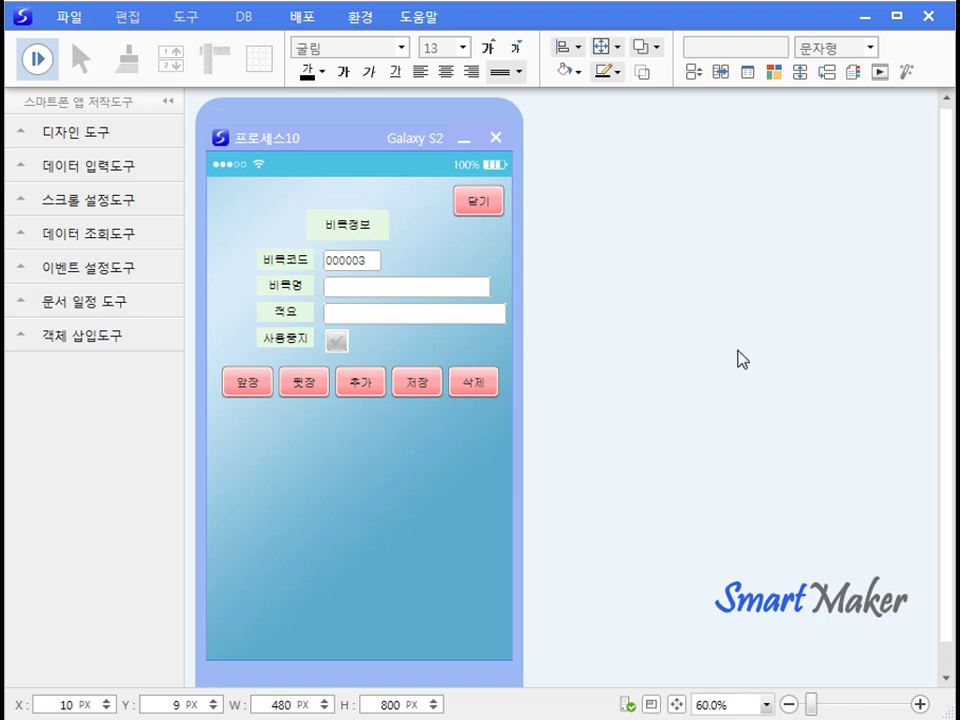
Enter 식비 as both 비목명 and 적요 in the next blank record and save it.
click(326, 290)
text(식비)
click(343, 318)
text(식비)
click(424, 390)
Save the model under the new name 비목정보등록 in the 동아리관리 folder.
click(69, 17)
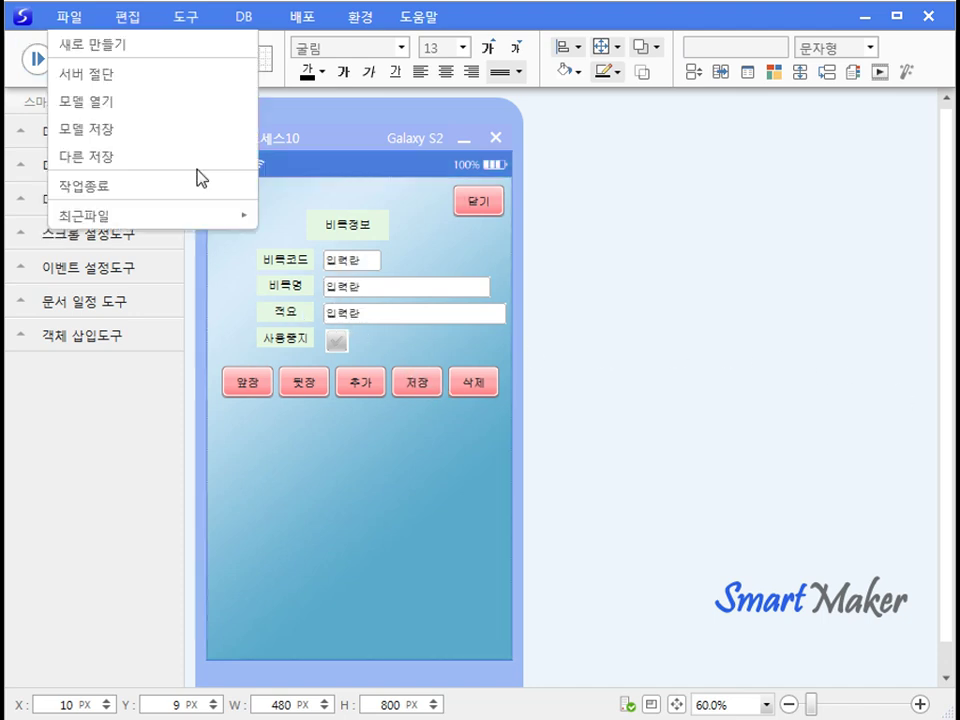
click(135, 163)
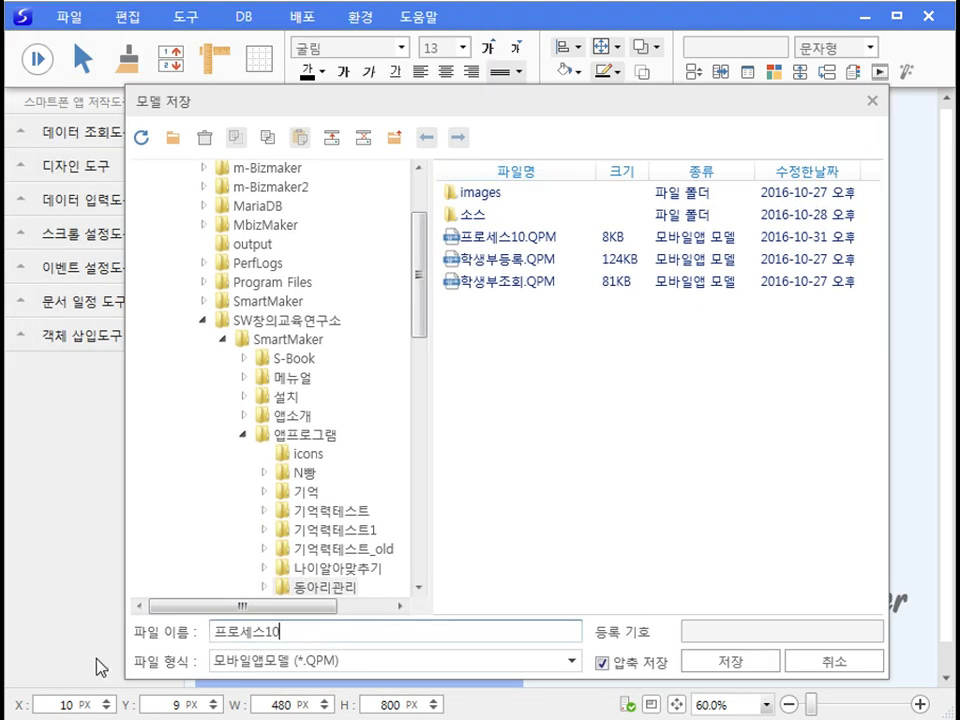
text(비목정보등록)
click(762, 667)
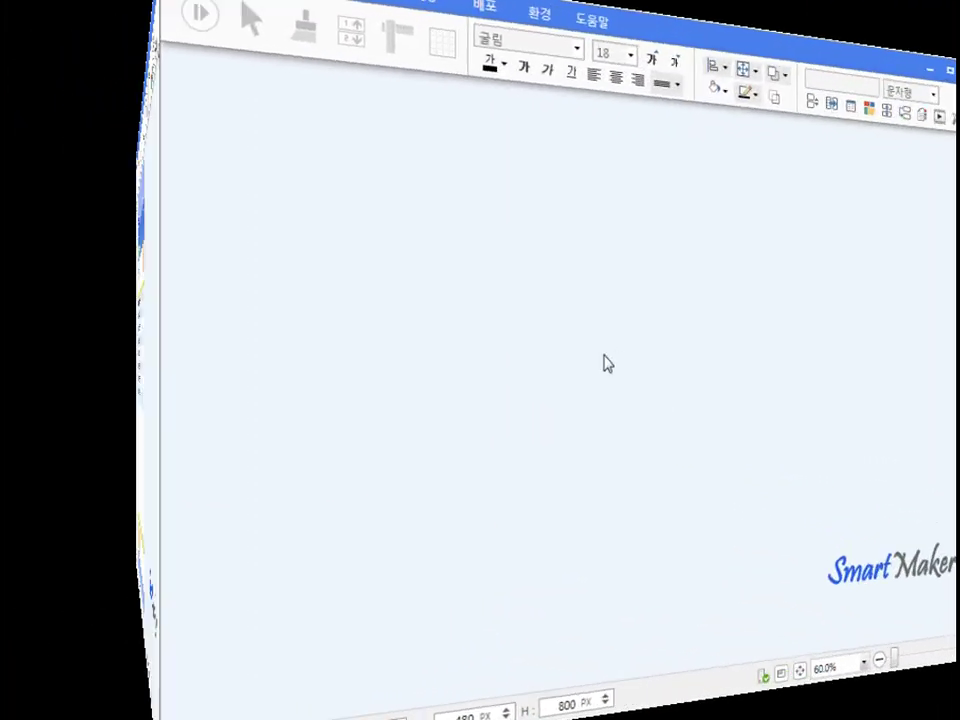
Create a new app program from the blank form (빈 폼) template.
click(71, 18)
click(92, 43)
click(283, 272)
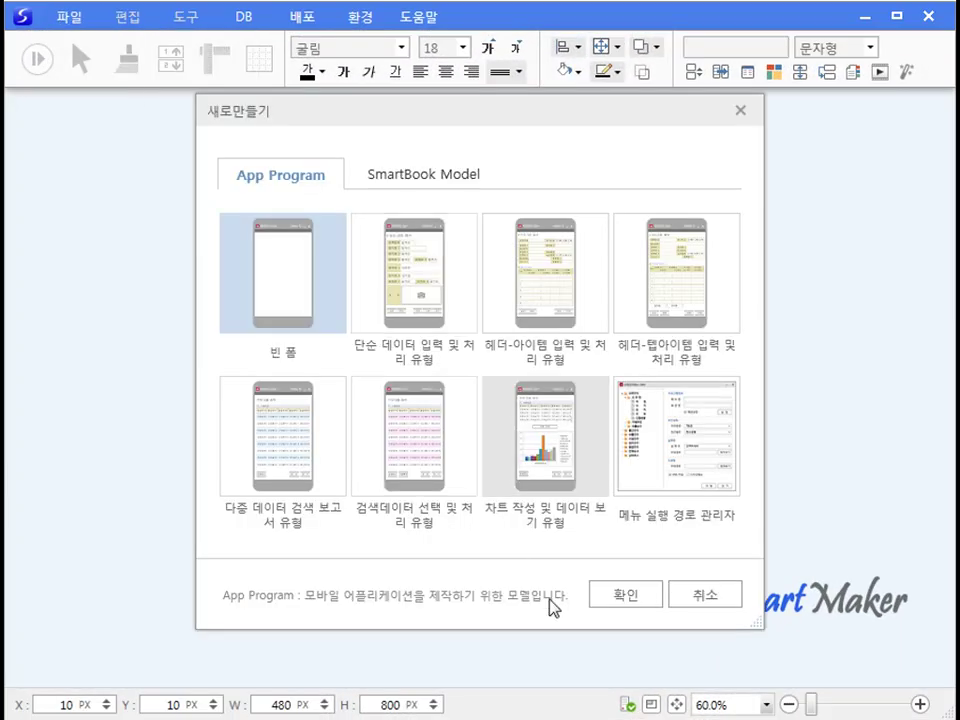
click(626, 594)
Place a 검색창 across the middle of the form and a 검색조건 of about 418 × 37 px above it.
click(63, 300)
drag(66, 161, 377, 390)
drag(78, 205, 328, 232)
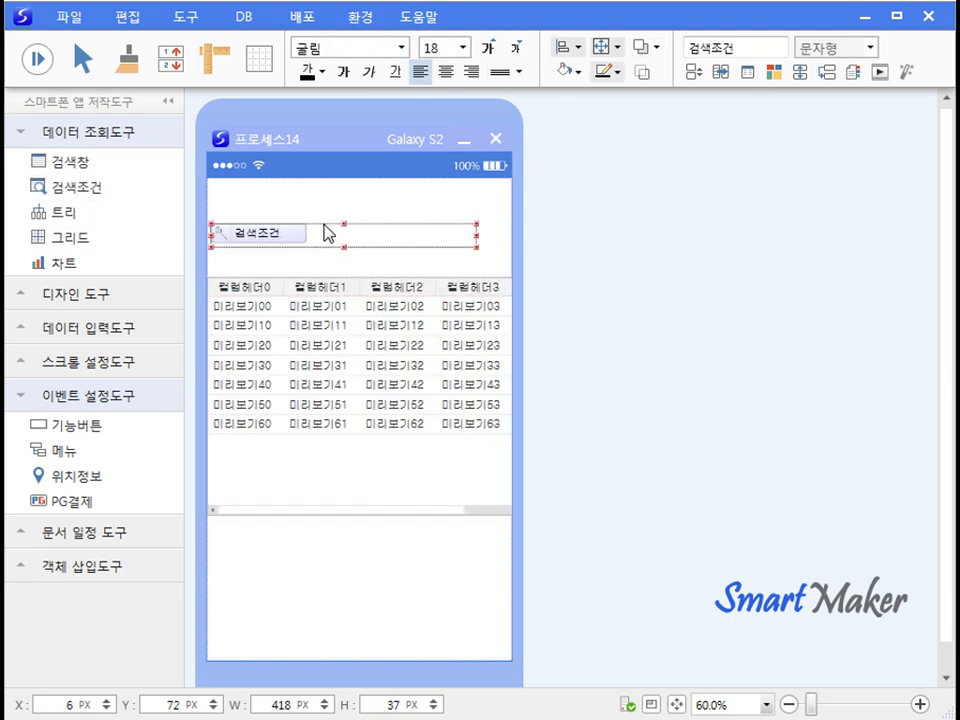
Open DB관리자, list the fields of clubDB's 비목정보 table, and place the window beside the phone form.
click(246, 17)
double_click(130, 183)
click(143, 204)
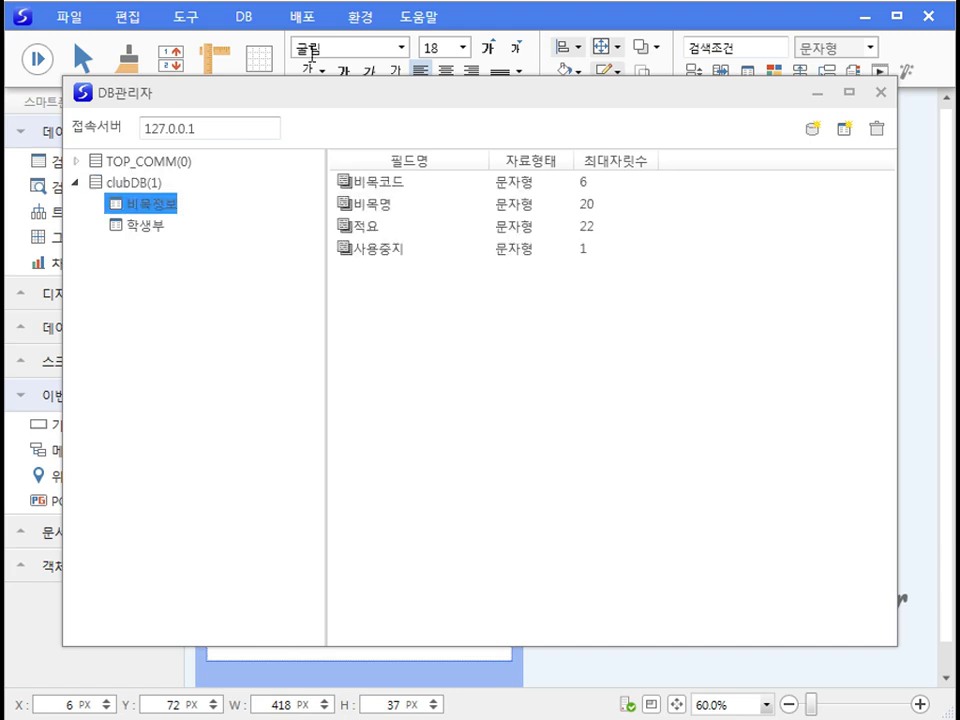
drag(303, 93, 765, 107)
Add the 비목코드, 비목명, 적요 and 사용중지 fields as columns of the 검색창.
drag(828, 195, 317, 306)
drag(825, 217, 300, 306)
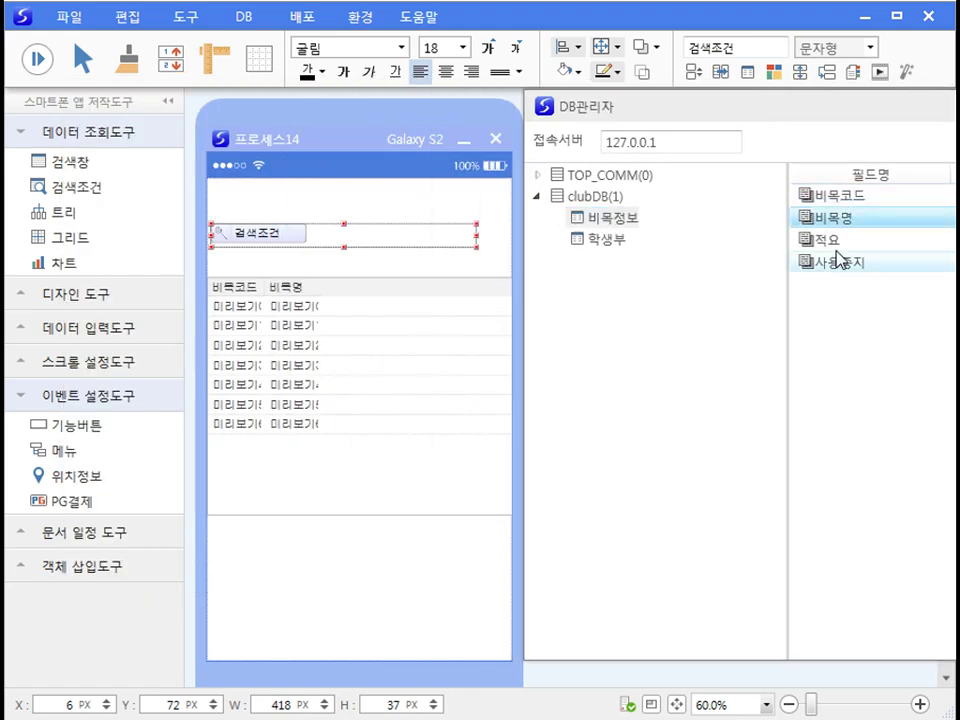
drag(825, 240, 350, 306)
drag(825, 262, 410, 300)
Add the 비목코드, 비목명 and 사용중지 fields to the 검색조건.
drag(825, 195, 337, 257)
drag(825, 217, 381, 268)
drag(825, 262, 397, 237)
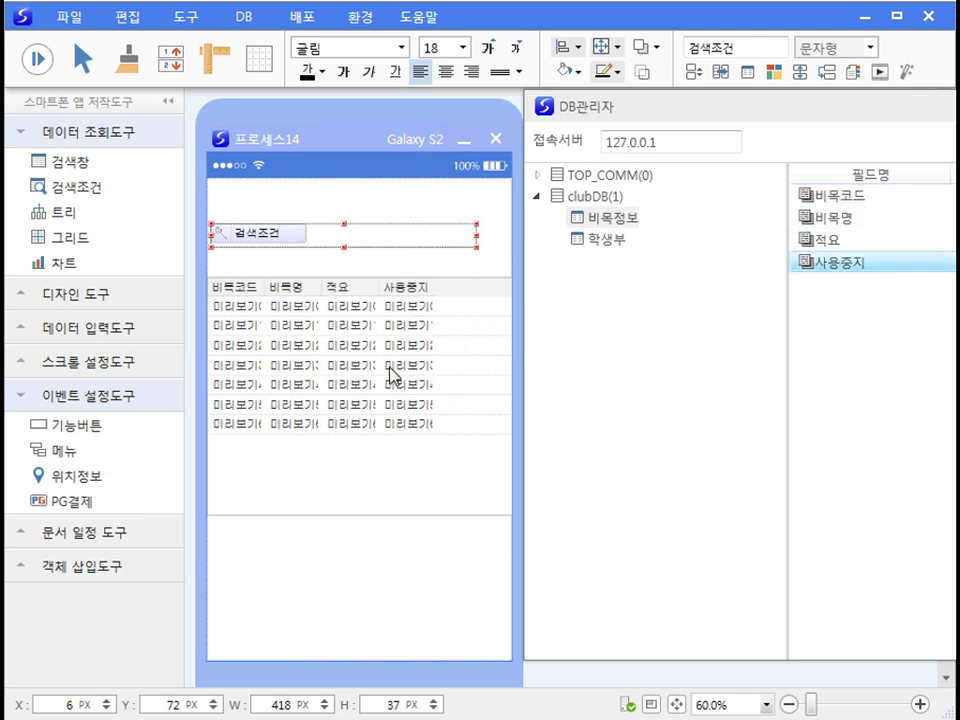
Enable 행분리색 and 열구분선 for the 검색창 and widen its 비목명 and 적요 columns.
right_click(310, 350)
click(354, 362)
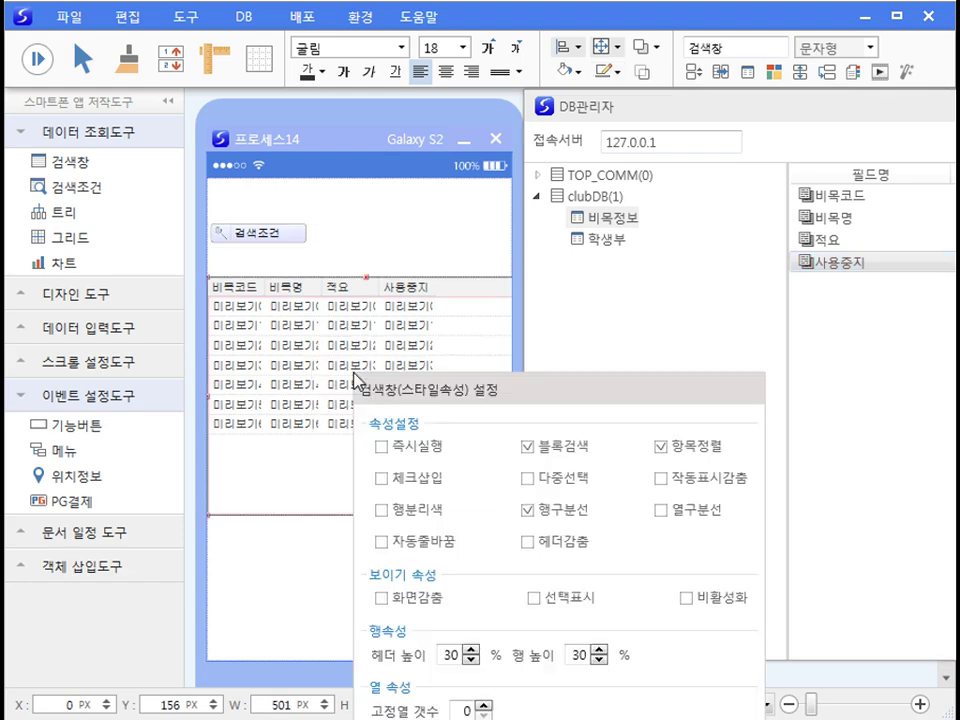
click(380, 510)
click(660, 510)
click(490, 333)
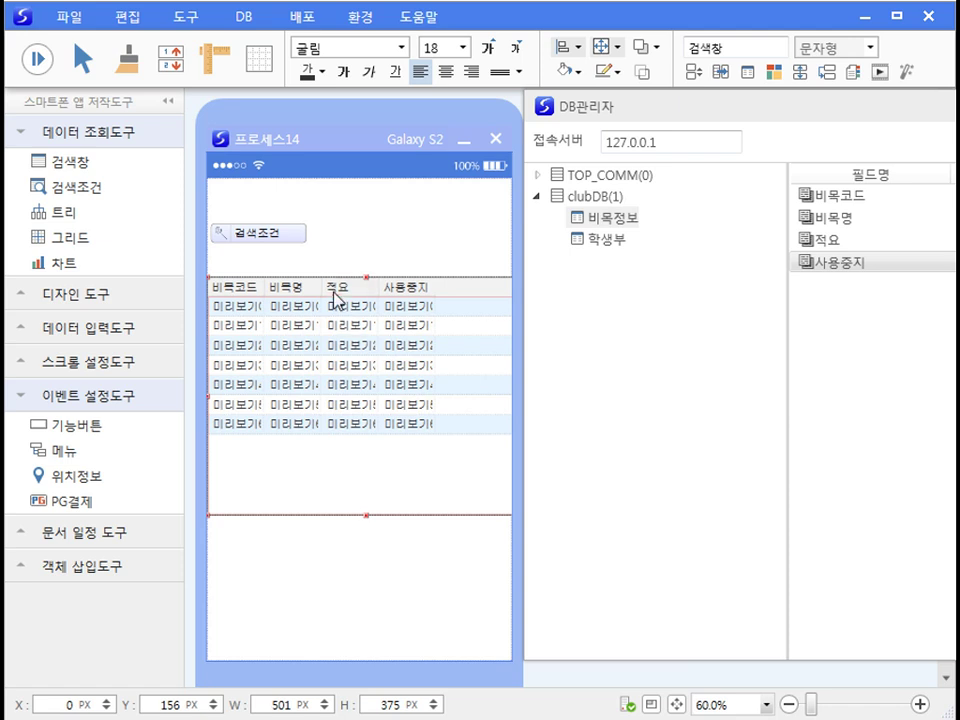
drag(323, 287, 368, 285)
drag(426, 285, 503, 283)
click(426, 583)
Place two 기능버튼 side by side below the 검색창 and assign the 닫기 function to the second one.
drag(58, 425, 274, 607)
key(ctrl+c)
key(ctrl+v)
double_click(316, 563)
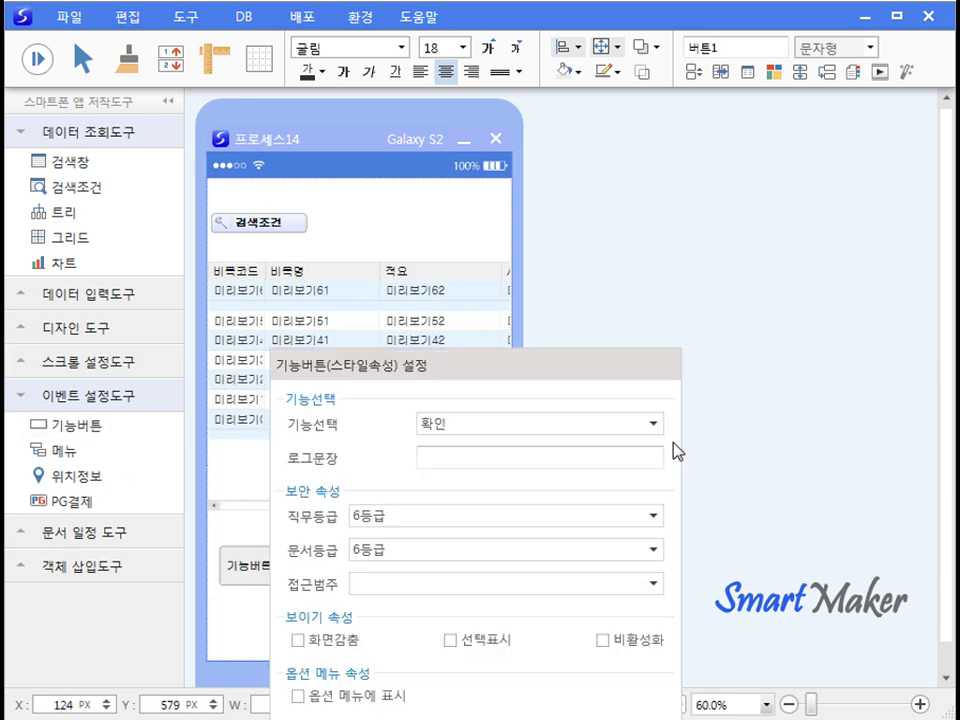
click(540, 424)
click(436, 467)
Assign the 검색 function to the first button below the 검색창.
click(252, 570)
right_click(260, 582)
click(296, 598)
click(663, 424)
click(461, 564)
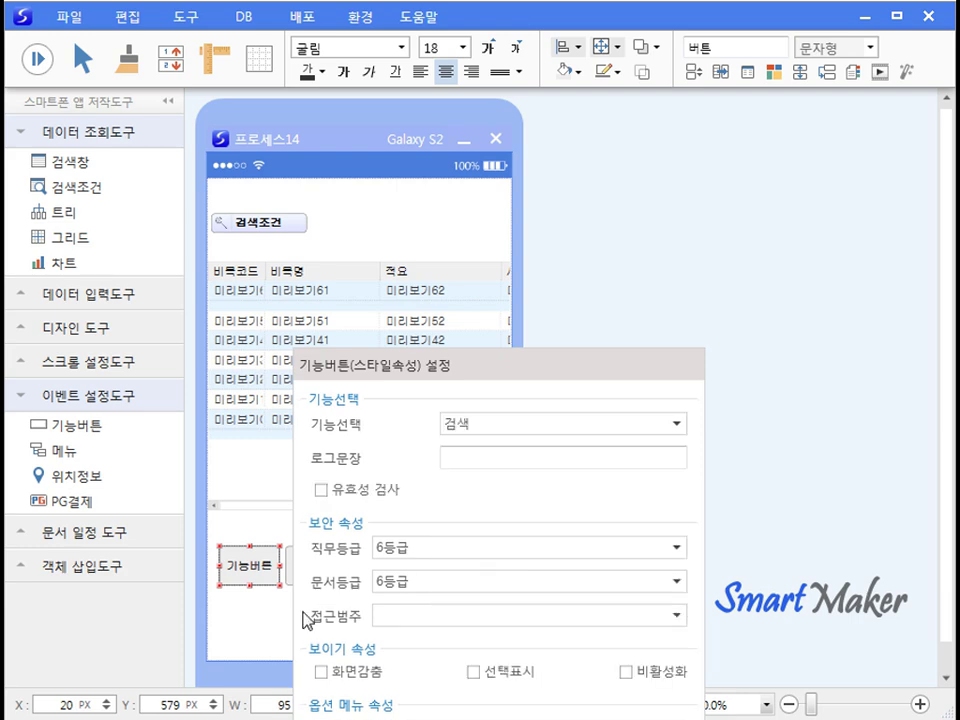
key(Return)
Move the 닫기 button above the 검색창's right end and paste another 기능버튼 beside the 검색 button.
click(347, 575)
drag(347, 575, 502, 230)
click(249, 565)
key(ctrl+v)
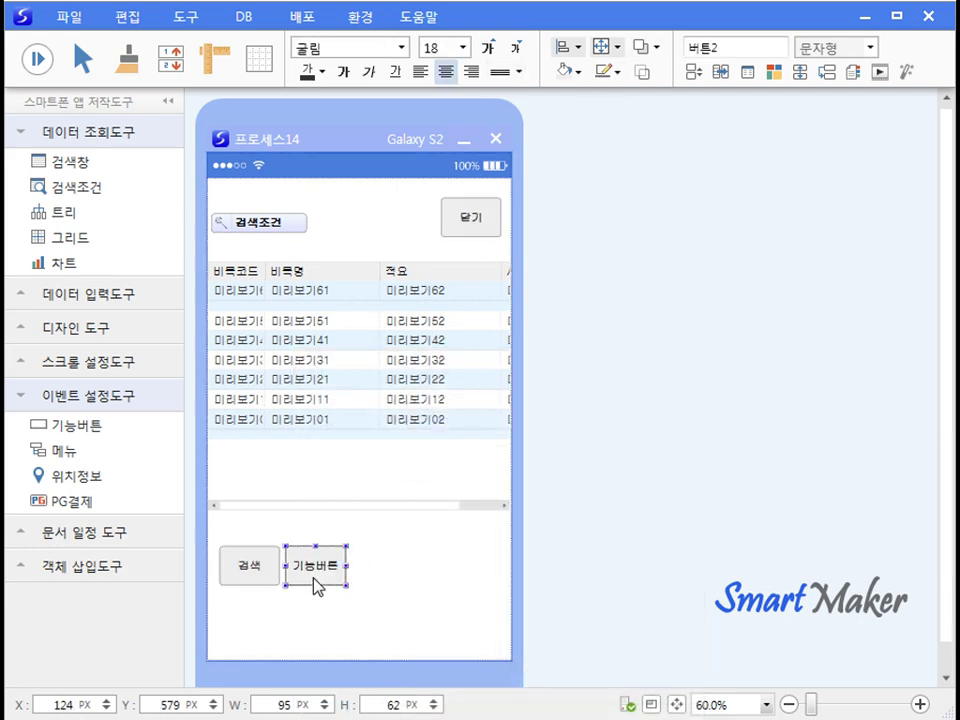
Set the new button's function to 상세폼보기 and label it 등록.
right_click(317, 583)
click(360, 601)
click(640, 422)
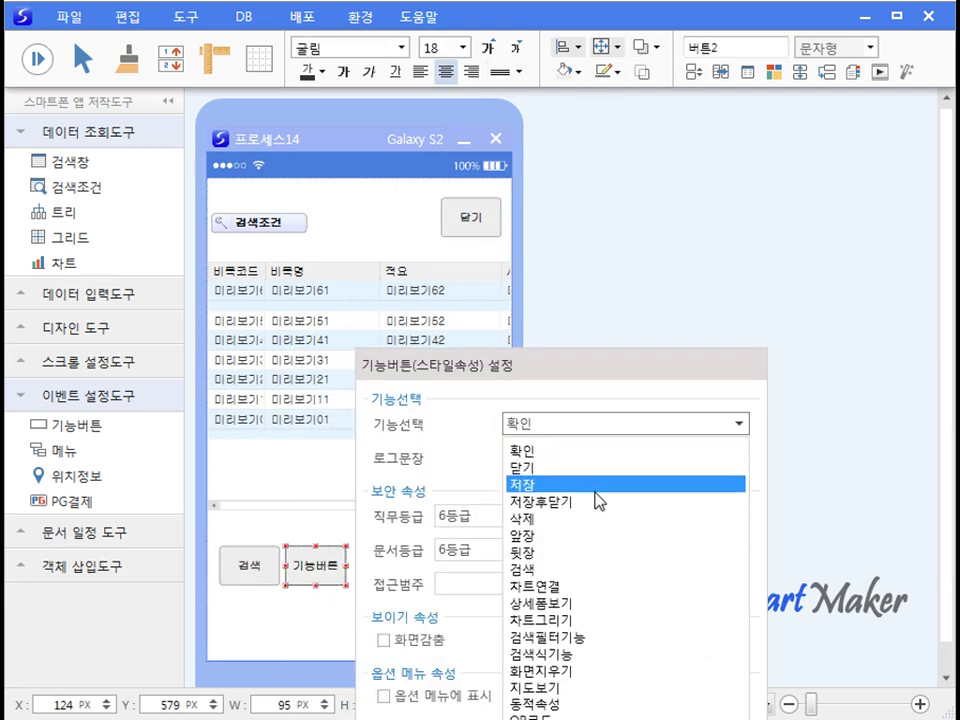
click(589, 603)
key(Return)
click(322, 583)
text(등록)
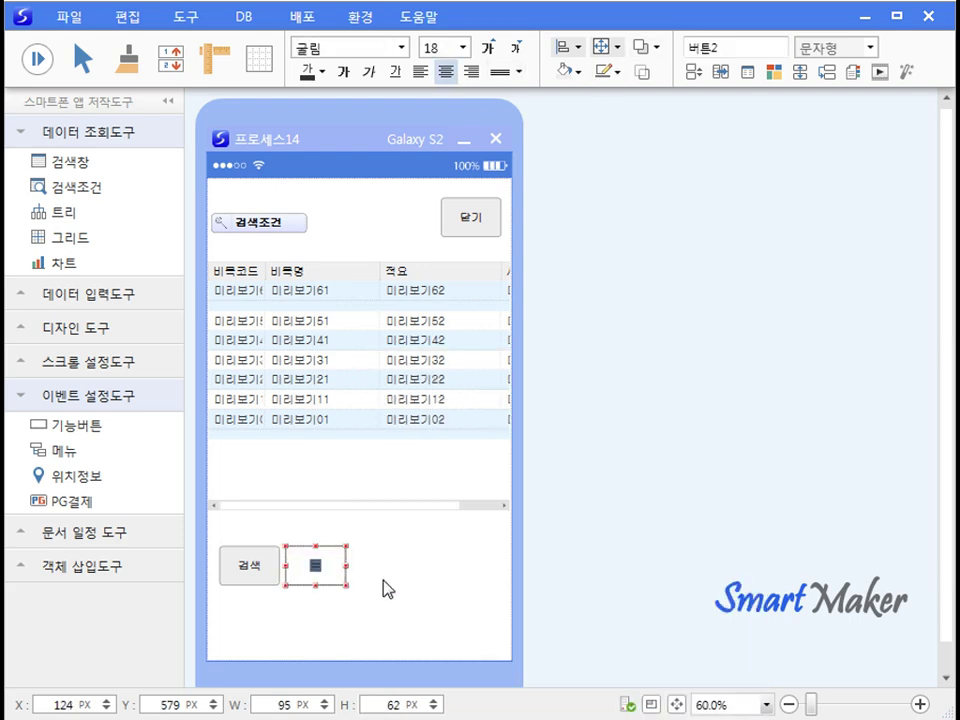
click(387, 588)
Link the 등록 button to the 비목정보등록.QPM model.
right_click(319, 574)
click(395, 643)
click(663, 449)
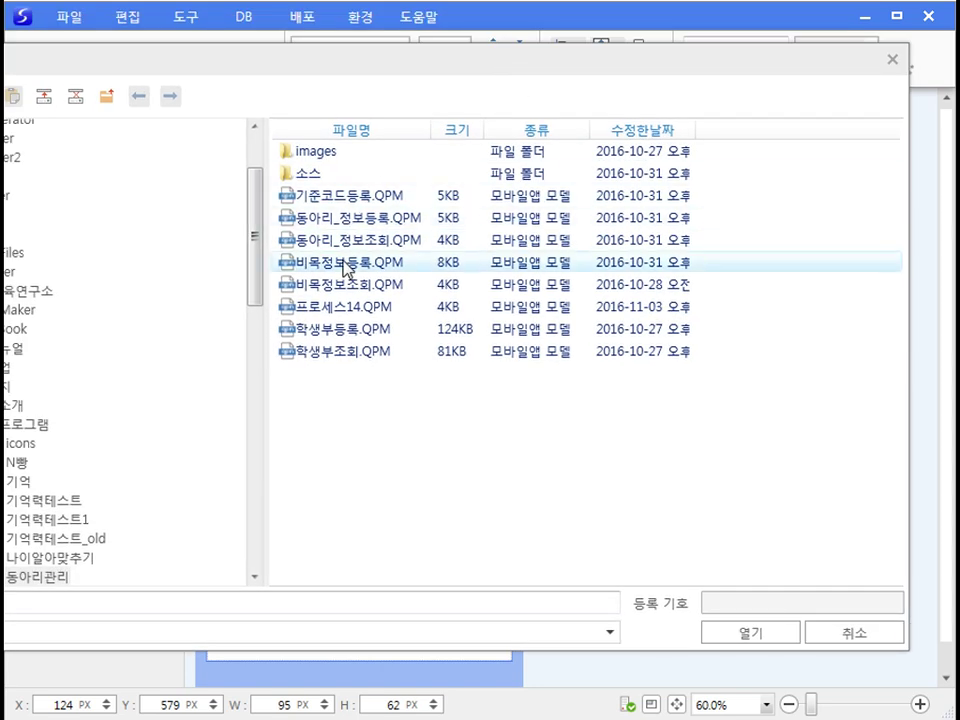
click(745, 633)
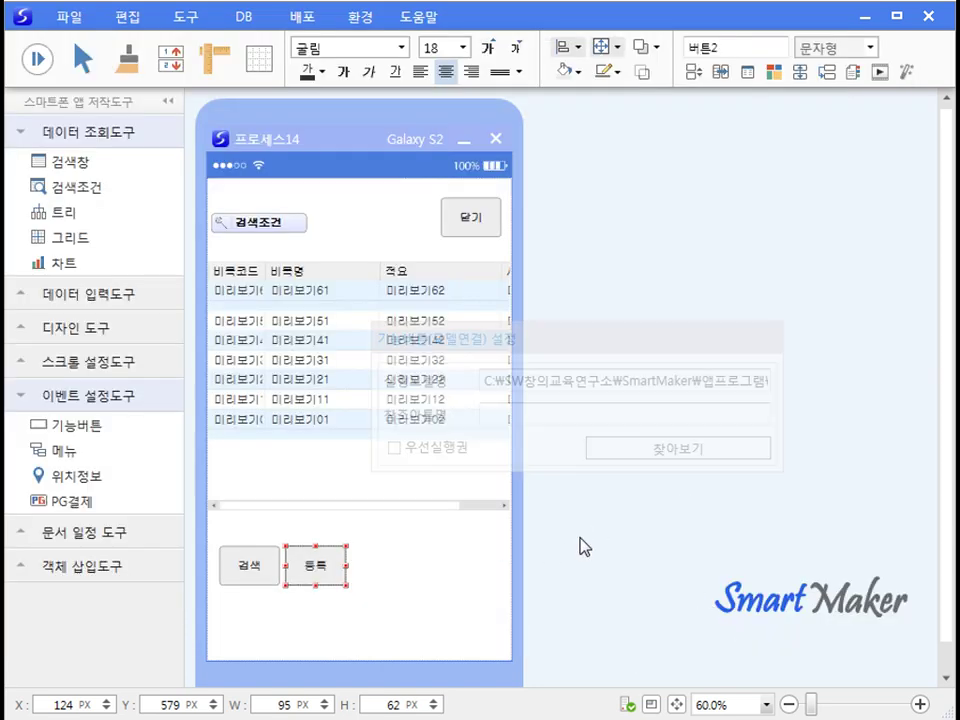
click(414, 570)
Set the 검색창's 폼 연계 to the 비목정보등록.QPM model.
right_click(349, 397)
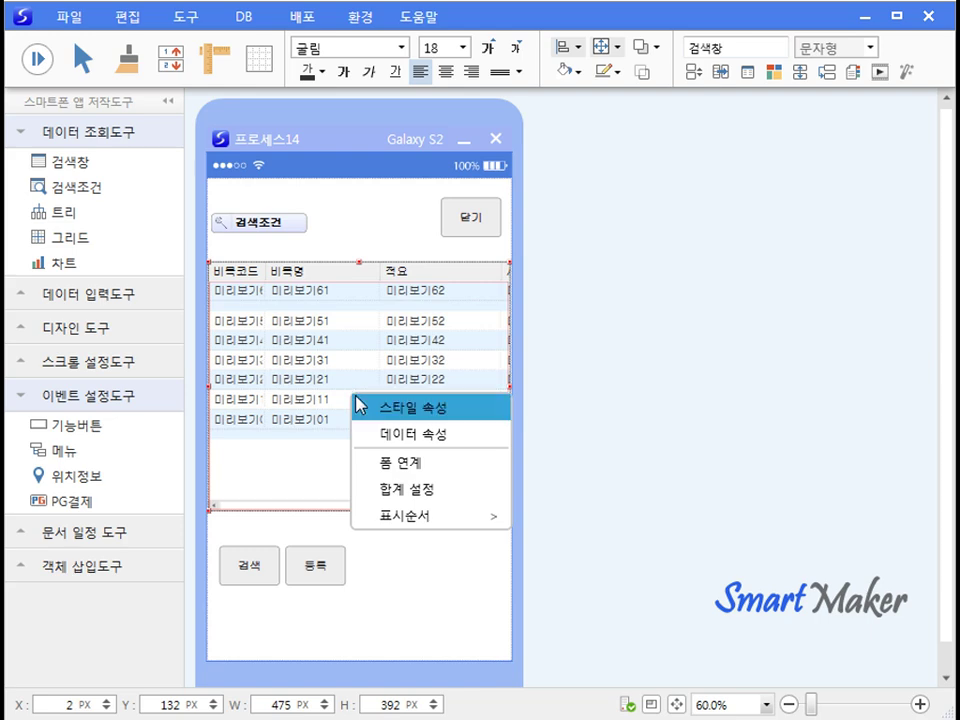
click(433, 444)
click(730, 587)
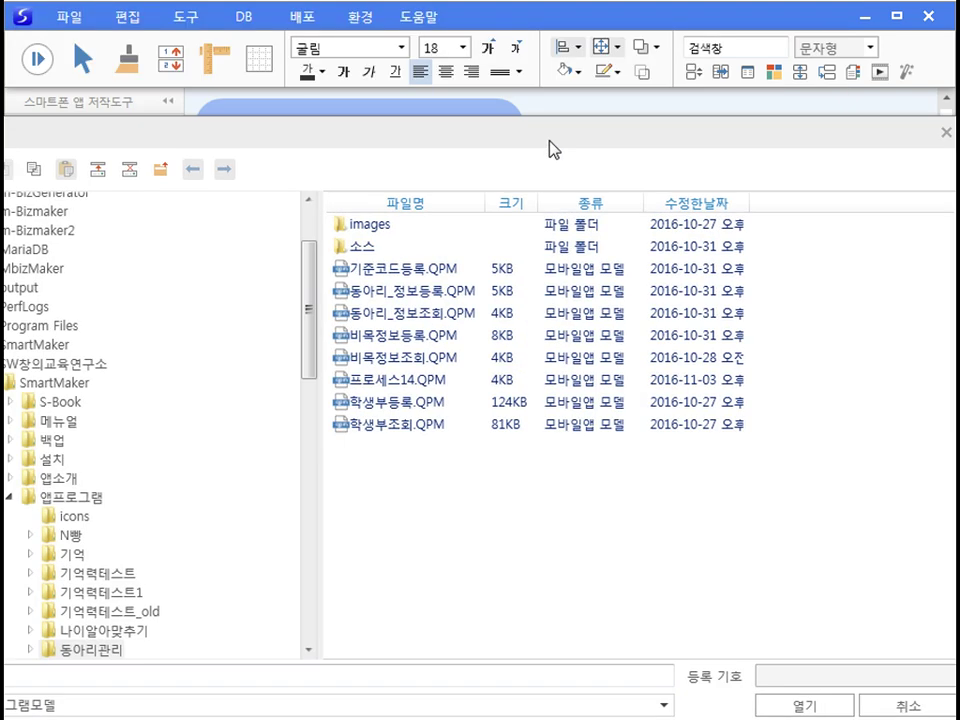
click(429, 337)
click(804, 705)
Review the 비목코드 item in the 검색창's 데이터 속성 and close the settings.
right_click(399, 371)
click(450, 408)
drag(645, 438, 567, 191)
click(520, 544)
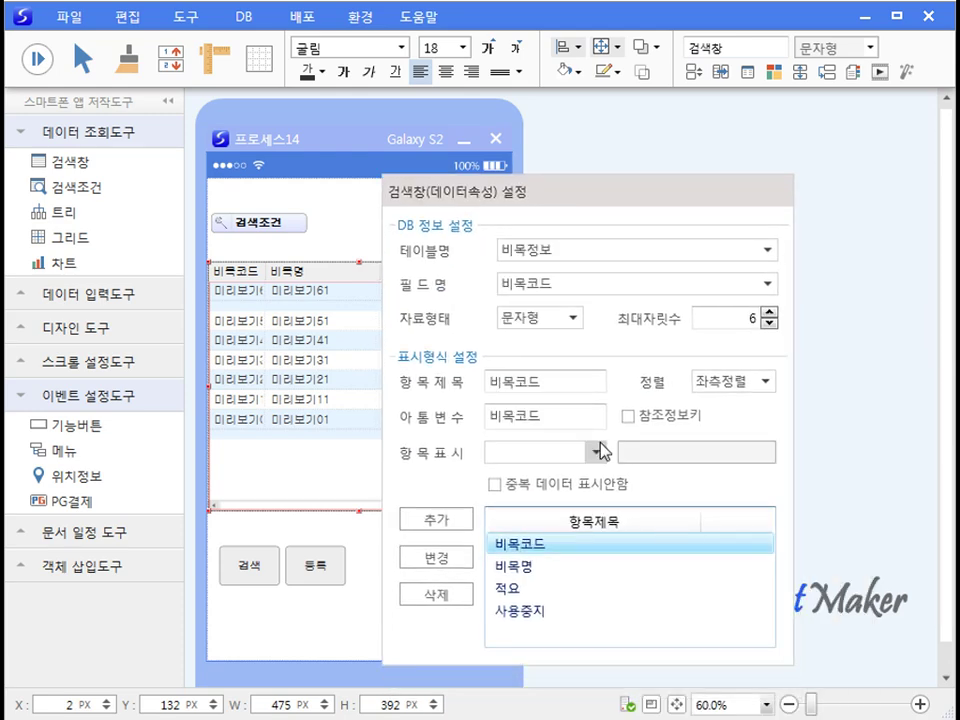
key(Return)
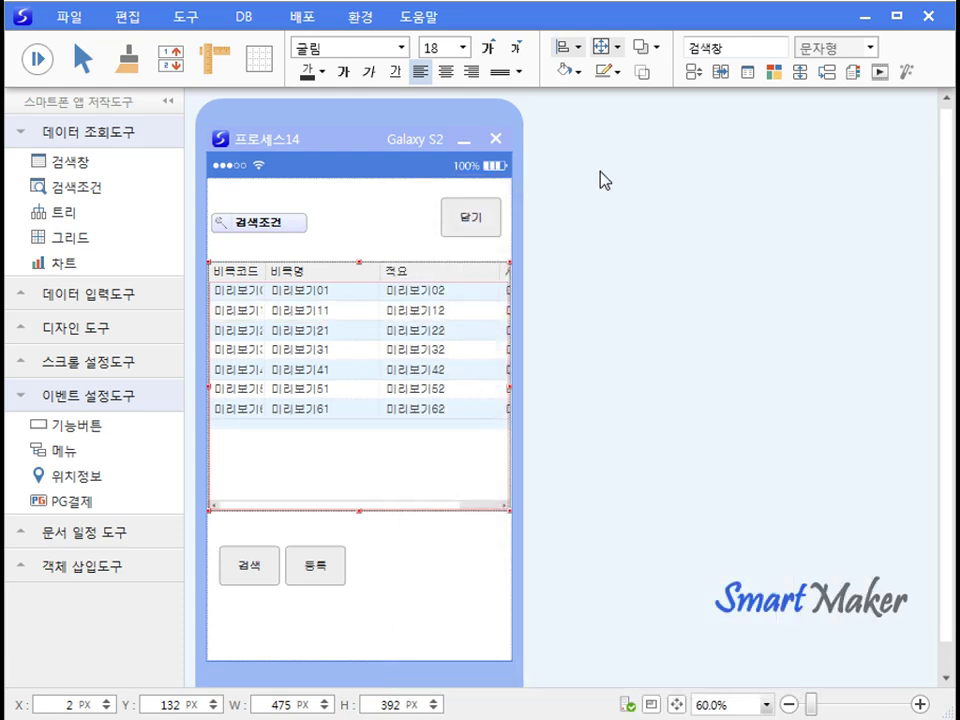
Draw a rectangle between the 검색조건 and the 닫기 button and title it 비목정보조회.
click(94, 328)
drag(64, 410, 408, 215)
text(비목정보조회)
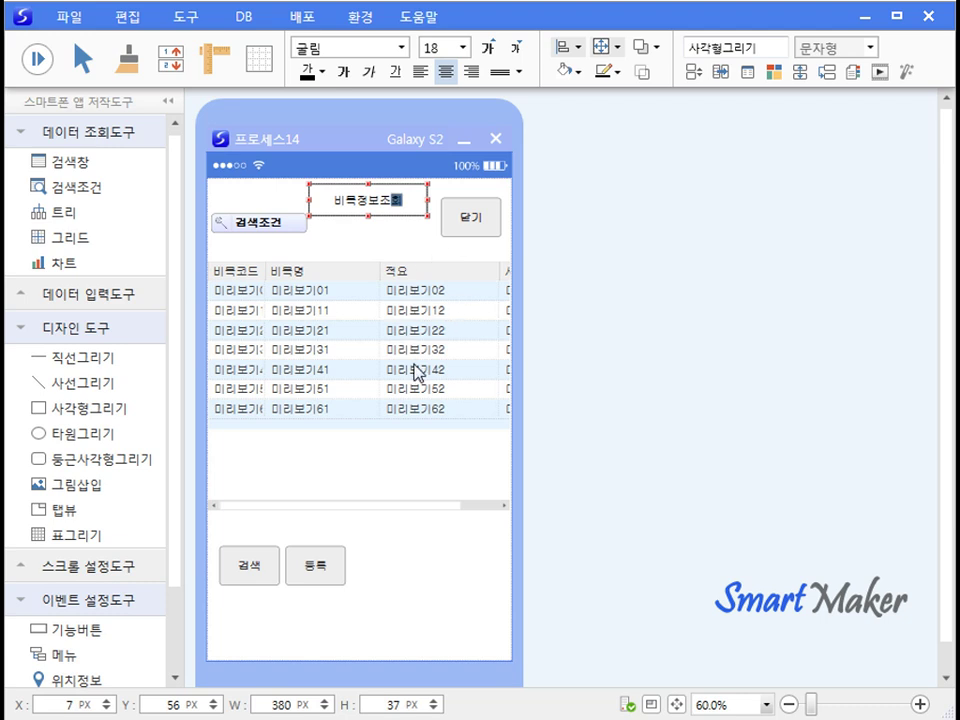
click(456, 572)
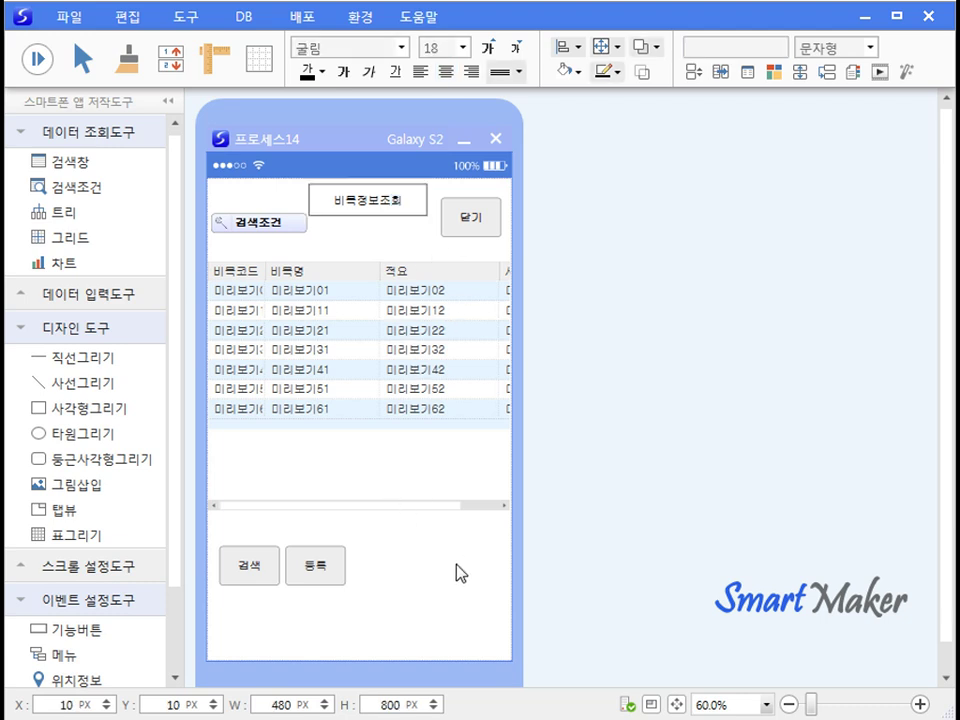
Apply the blue gradient background image bg_l_02c.jpg to the form from the 디자인도우미.
right_click(456, 574)
click(186, 17)
click(214, 238)
click(745, 129)
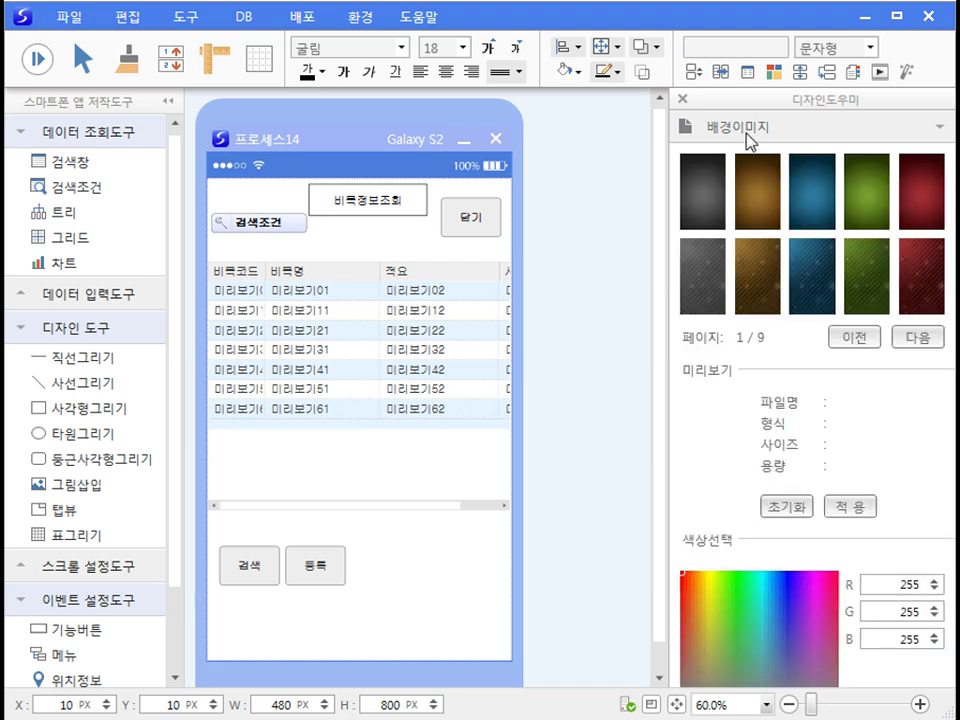
click(919, 337)
click(919, 337)
click(919, 337)
click(815, 205)
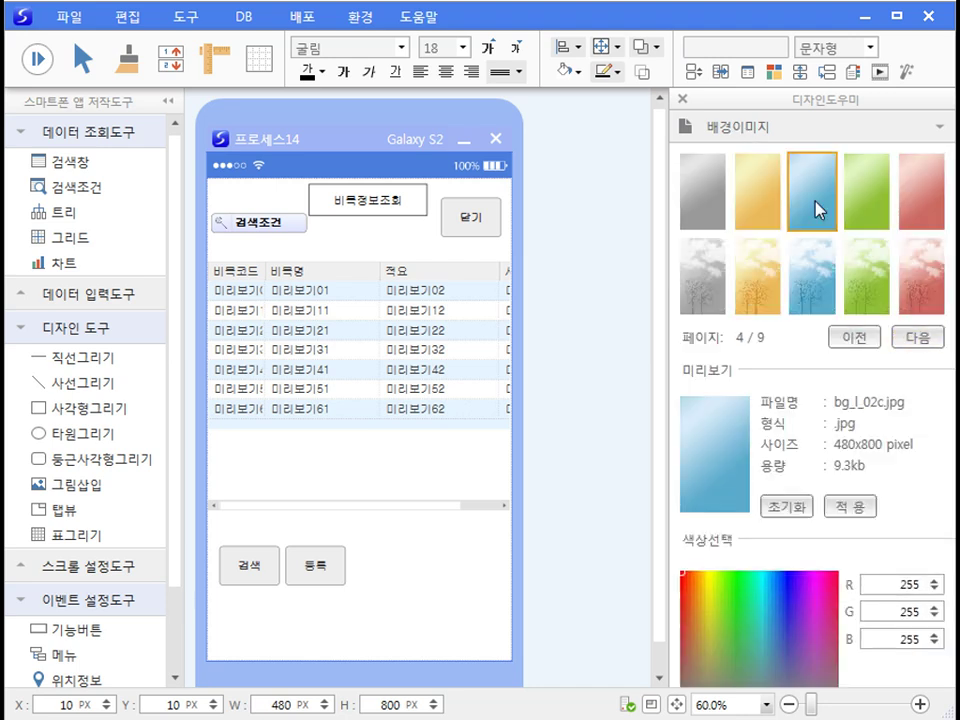
click(848, 505)
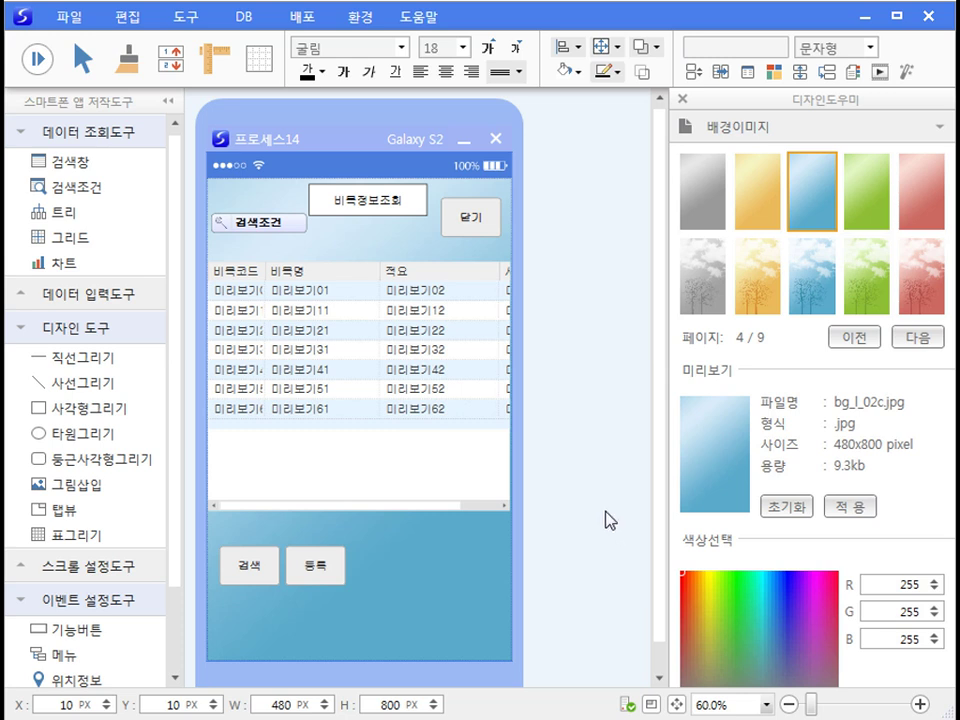
Run the form to test record search, the 등록 form link, and opening the 물품구입비 record.
click(37, 60)
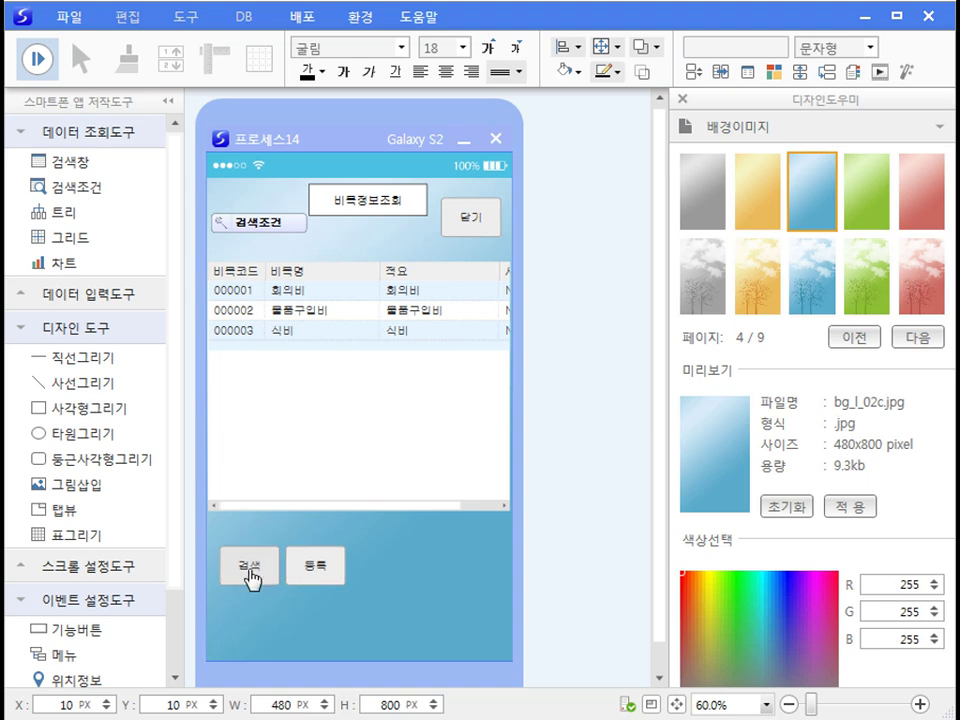
click(313, 571)
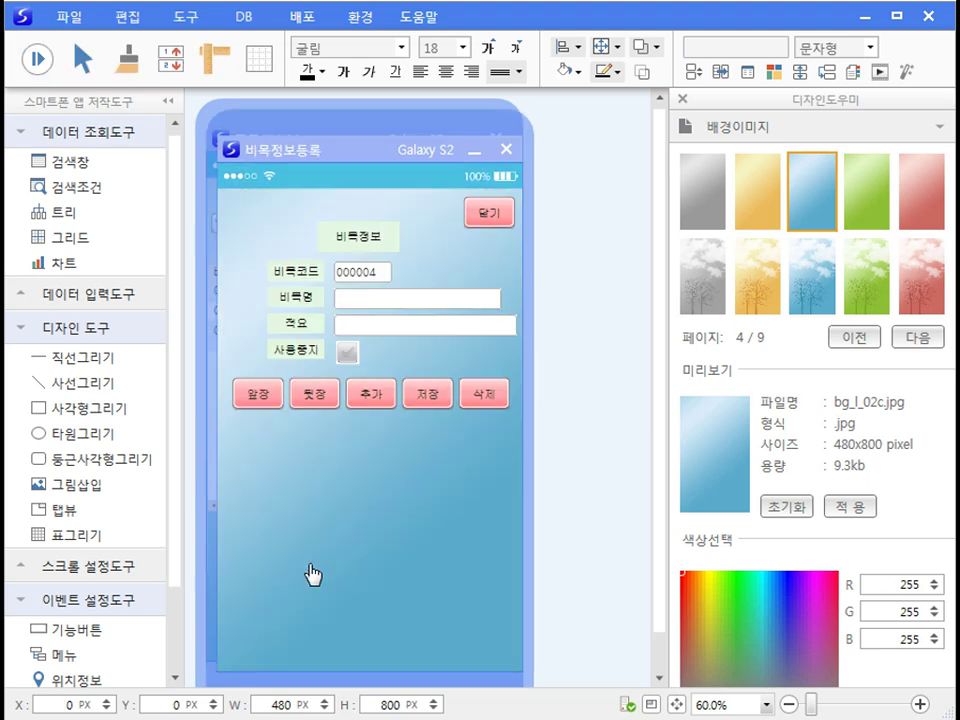
click(508, 211)
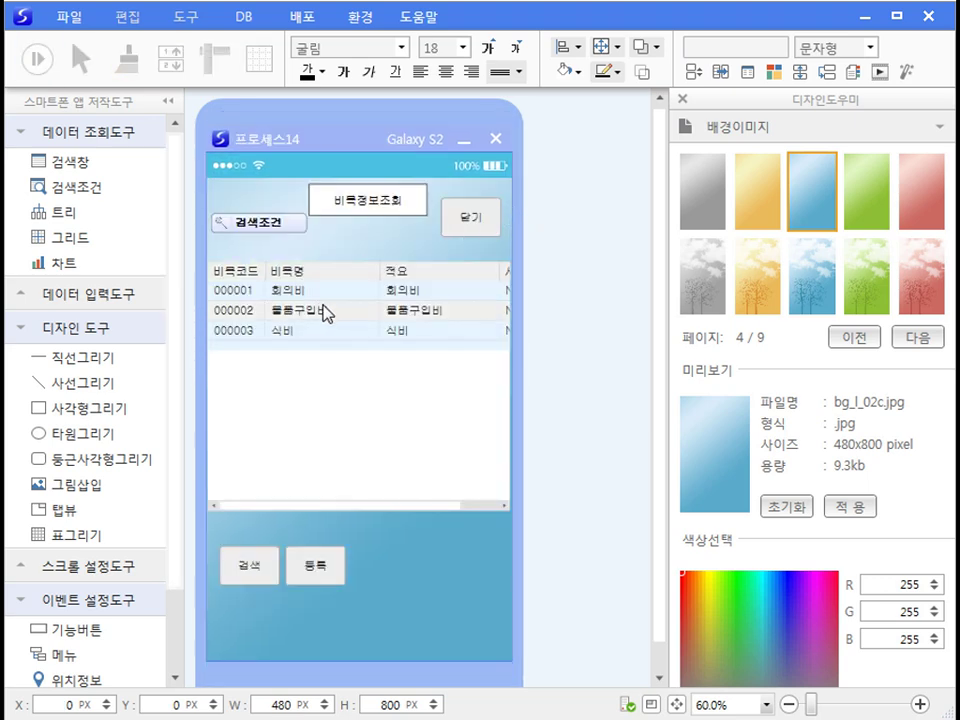
double_click(316, 313)
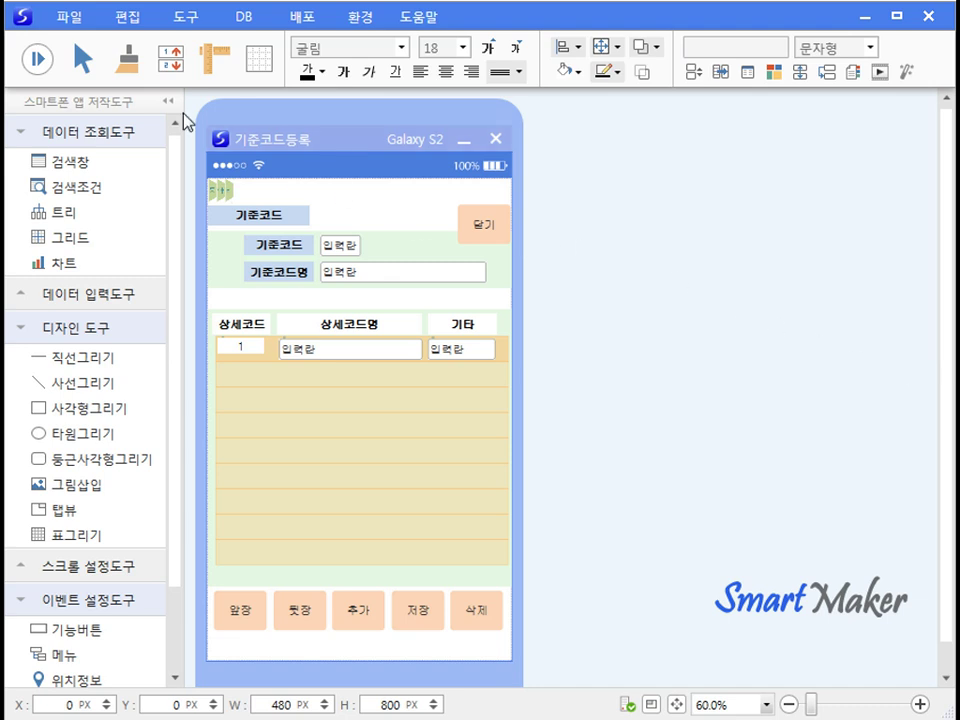
Run the 기준코드등록 form and browse its stored code records back and forth.
click(35, 62)
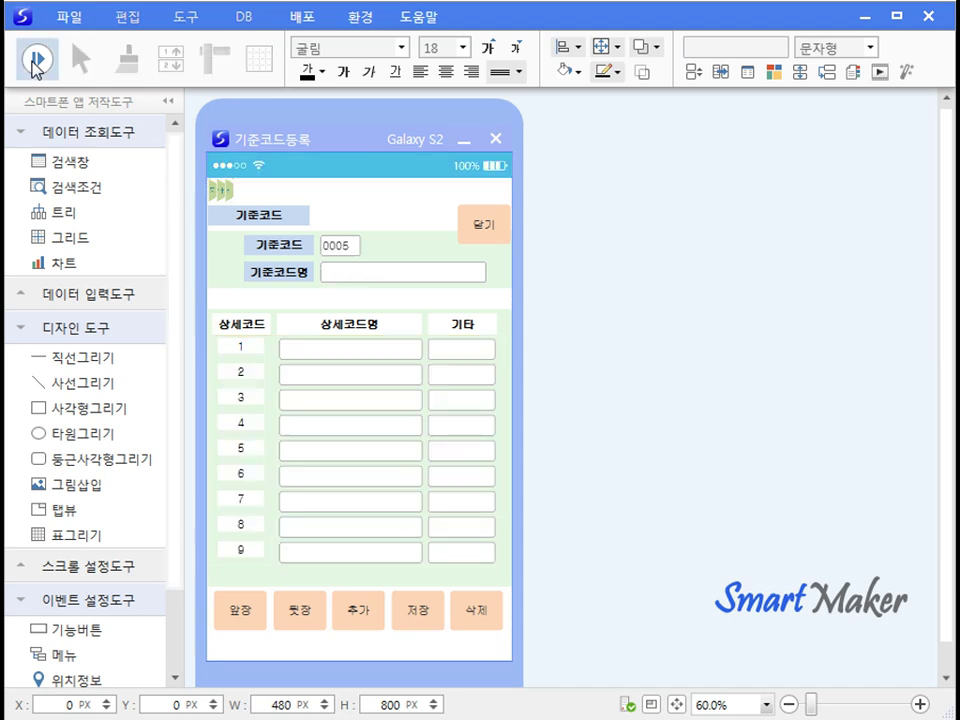
click(246, 612)
click(246, 612)
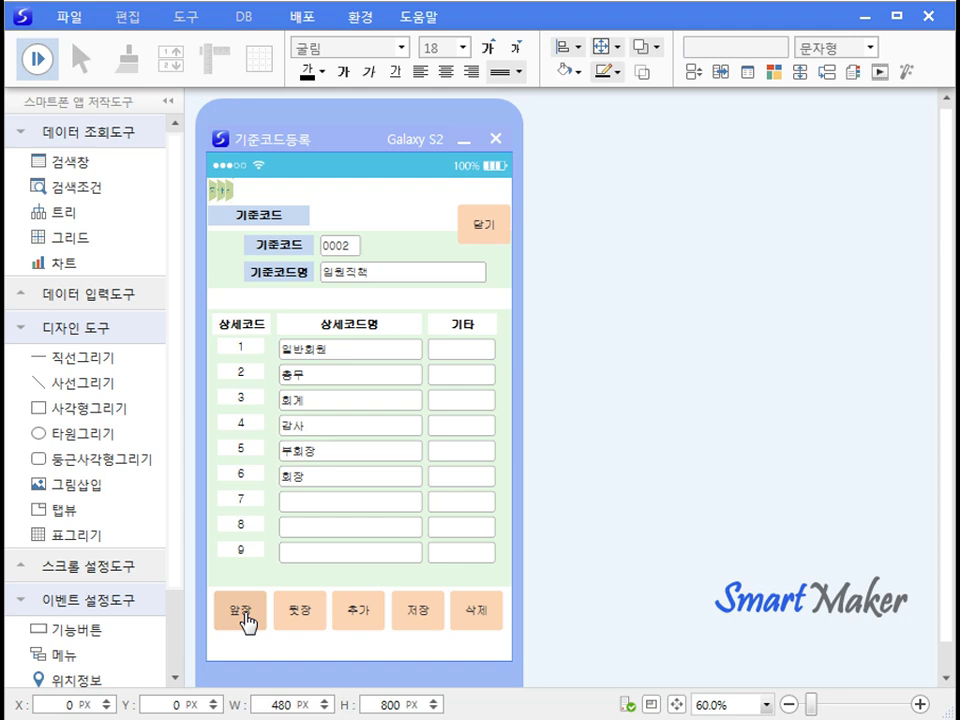
click(246, 612)
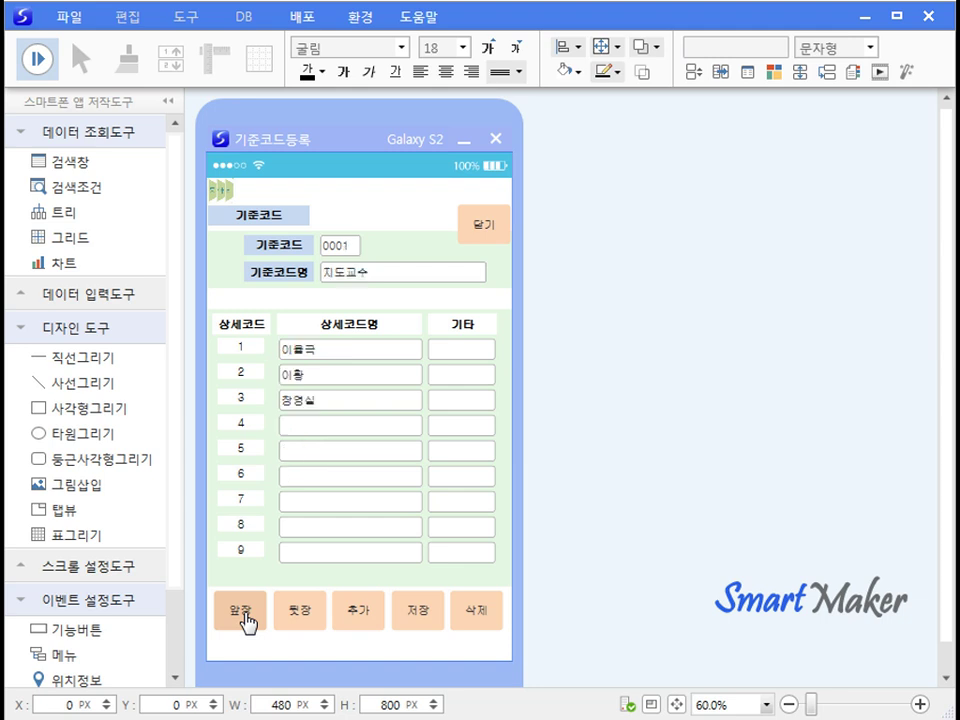
click(297, 619)
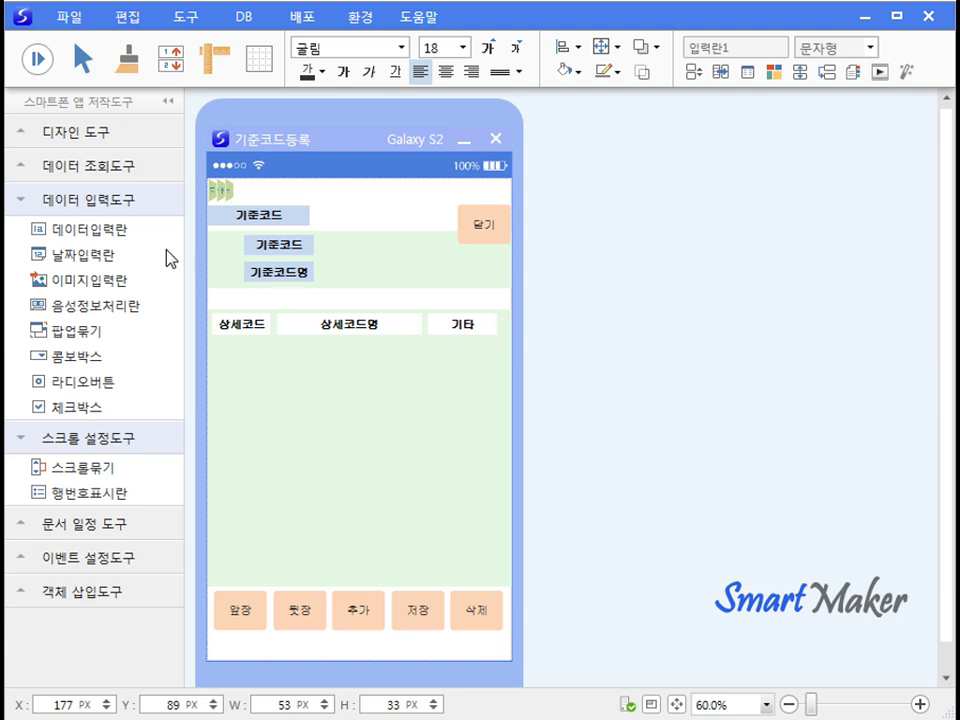
Place a 데이터입력란 beside the 기준코드 label and duplicate it beside the 기준코드명 label.
drag(104, 238, 260, 232)
drag(350, 243, 362, 246)
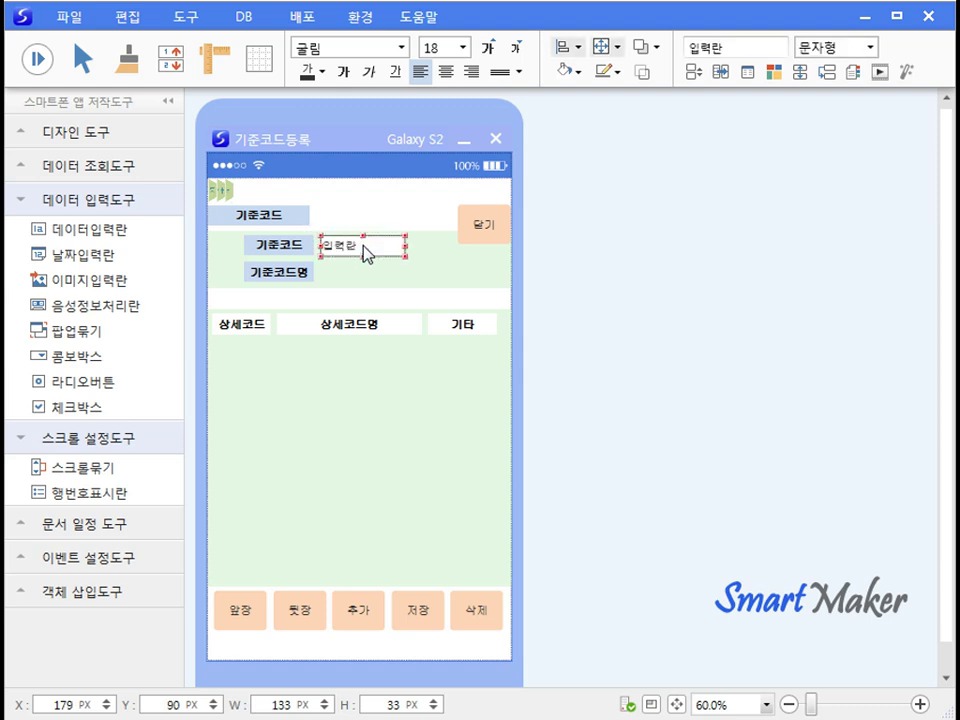
key(ctrl+Down)
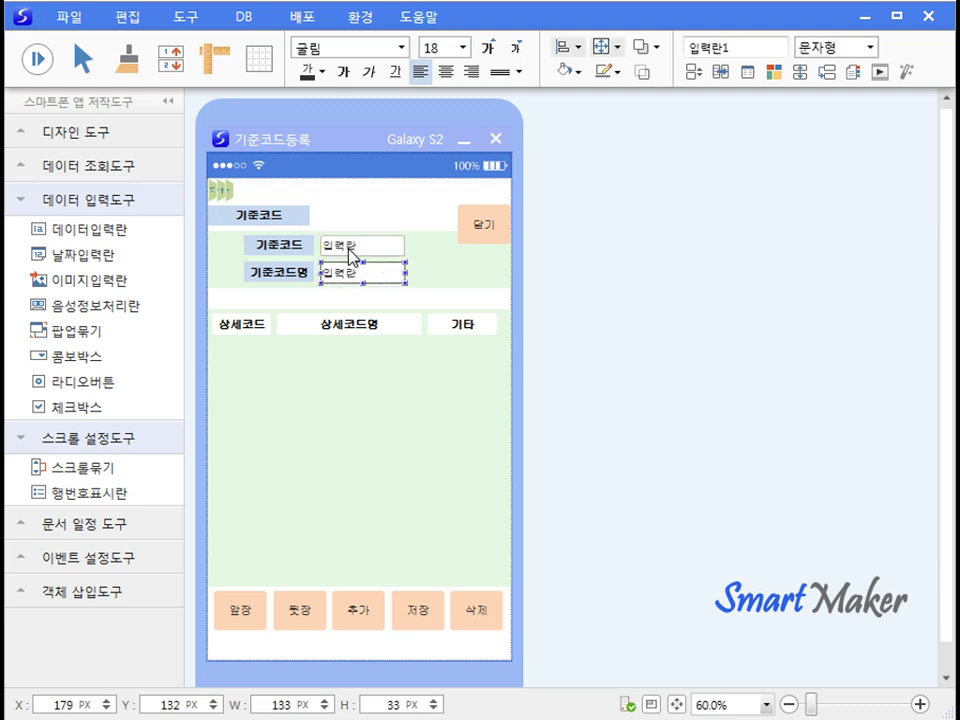
Resize the 기준코드 entry field to about 63 px wide and the 기준코드명 field to about 261 px wide.
click(363, 246)
drag(403, 244, 360, 245)
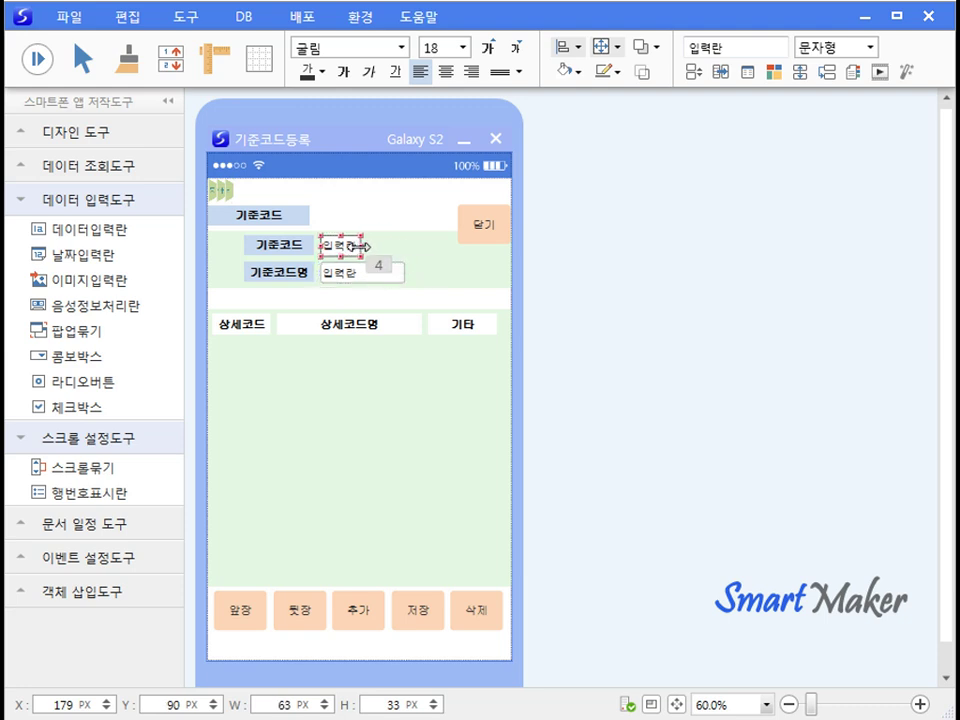
click(368, 274)
drag(405, 272, 487, 272)
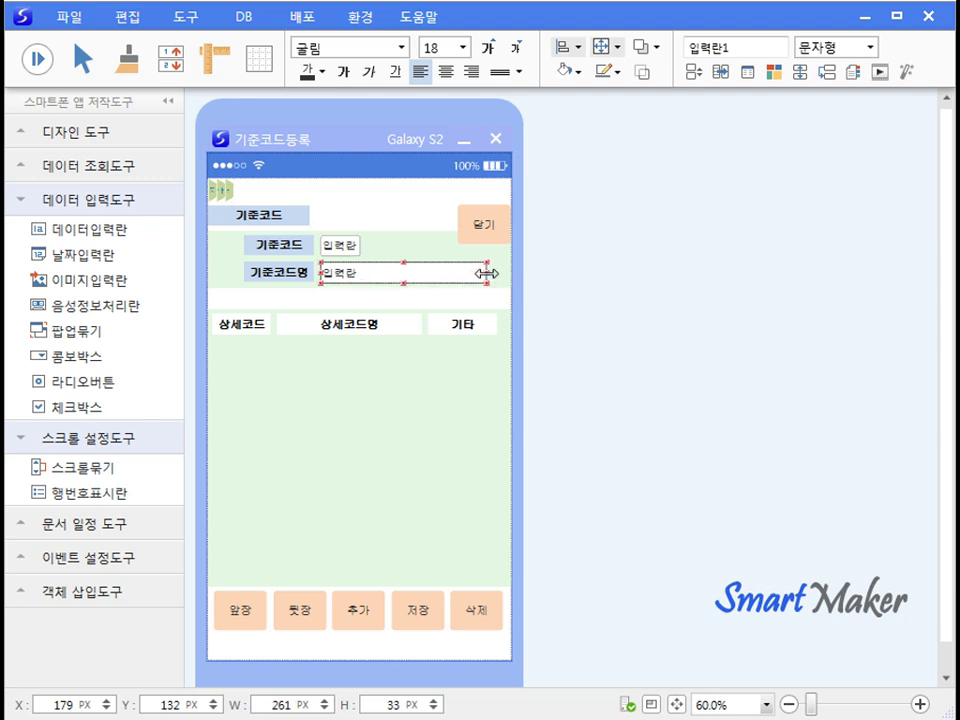
Place a 행번호표시란 under 상세코드 and 데이터입력란 fields under 상세코드명 and 기타, making the 상세코드명 field about 225 px wide.
drag(107, 497, 267, 350)
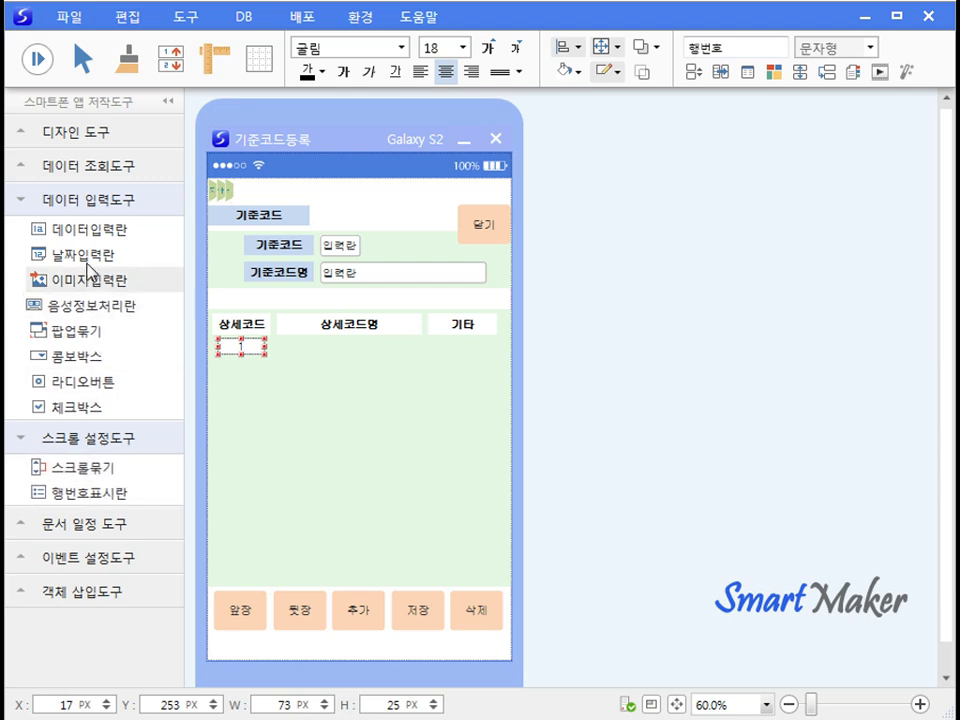
drag(90, 240, 322, 357)
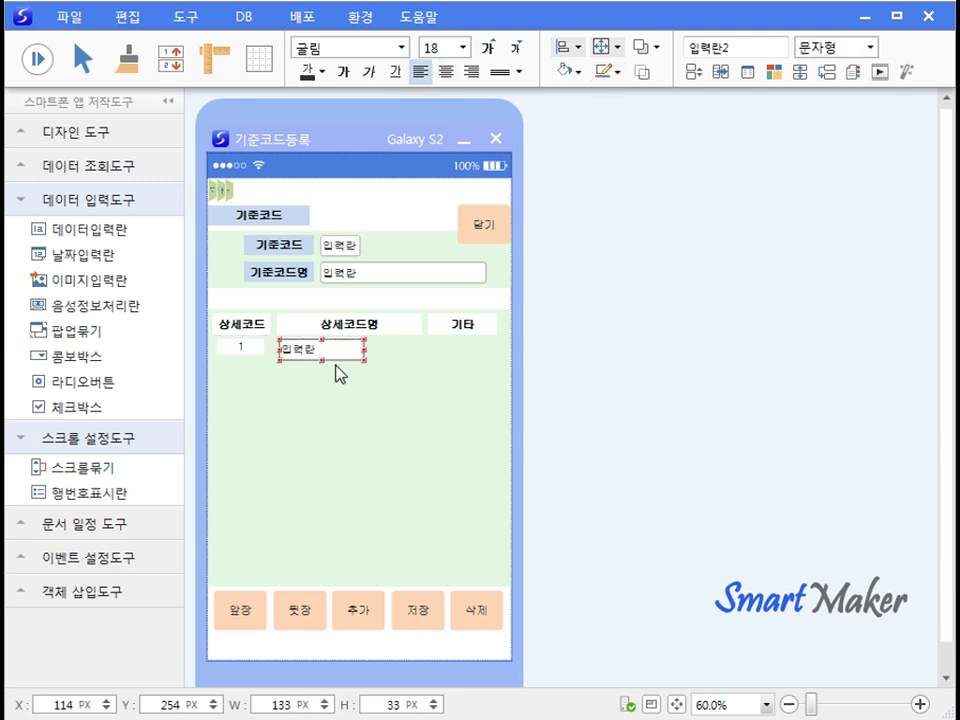
key(ctrl+c)
key(ctrl+v)
mouse_move(420, 347)
mouse_down()
mouse_move(450, 357)
mouse_move(429, 349)
mouse_up()
click(305, 356)
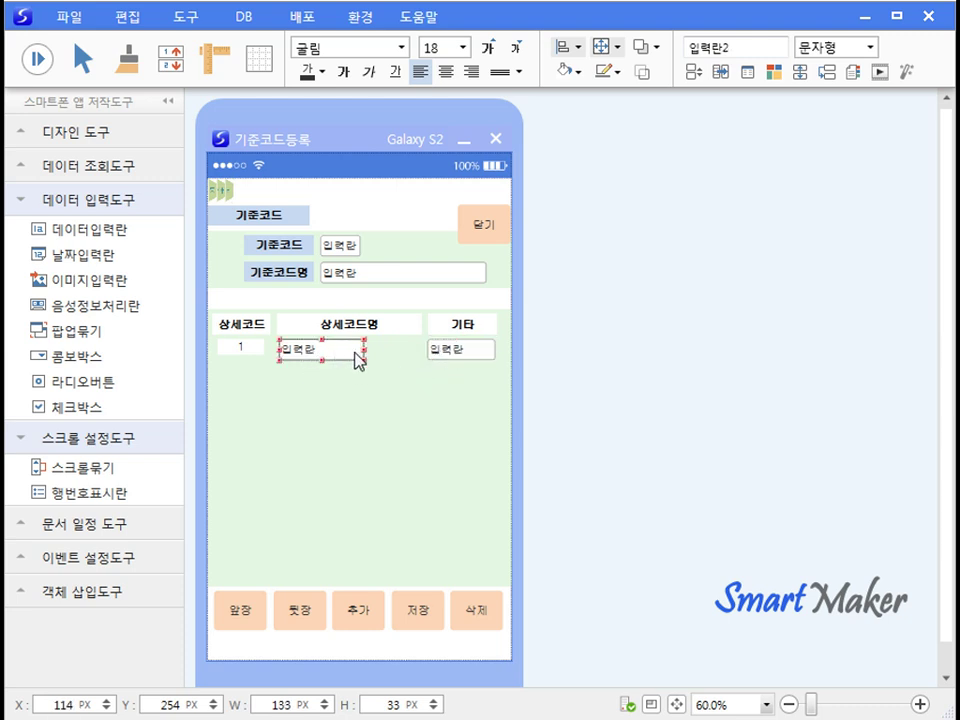
drag(364, 351, 422, 348)
Set the maximum digits (최대자릿수) of the 상세코드명 entry field to 20 in its data properties.
right_click(351, 356)
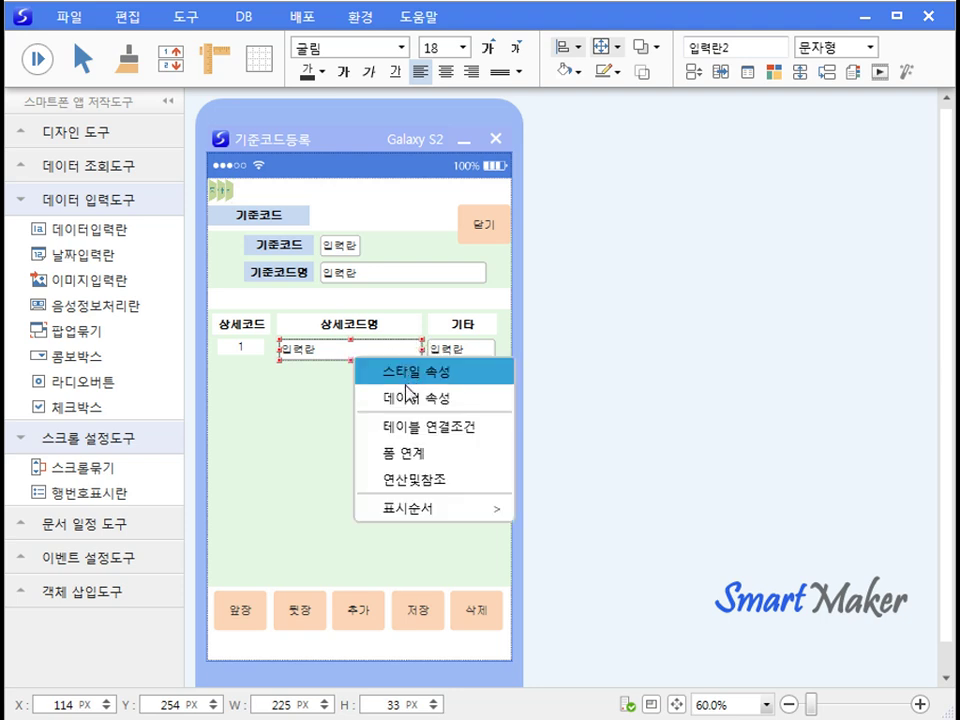
click(395, 397)
double_click(766, 536)
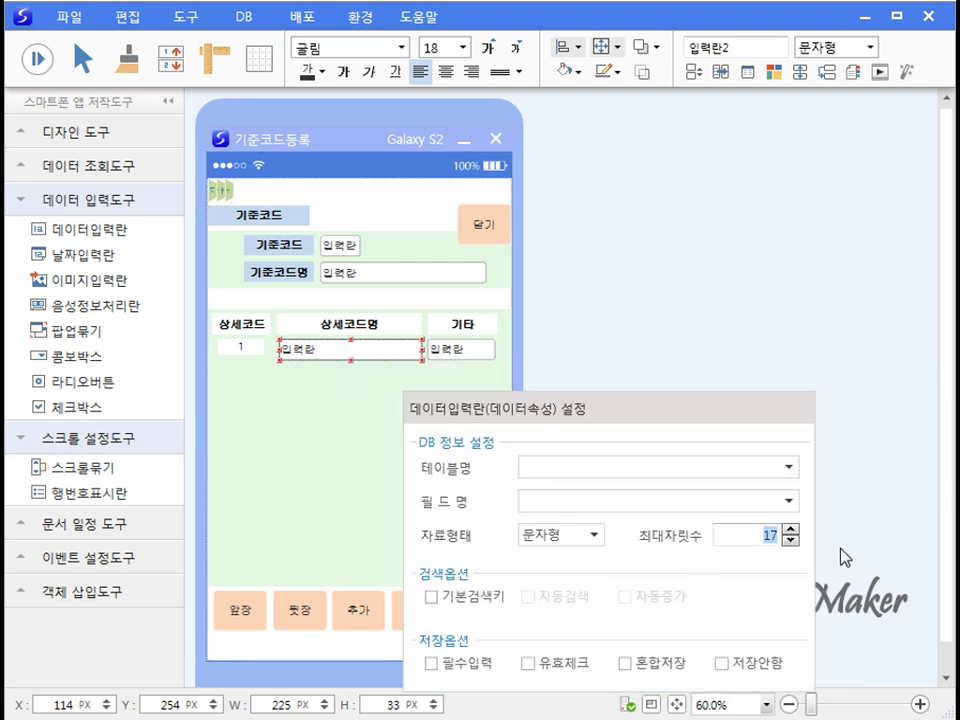
text(20)
key(Return)
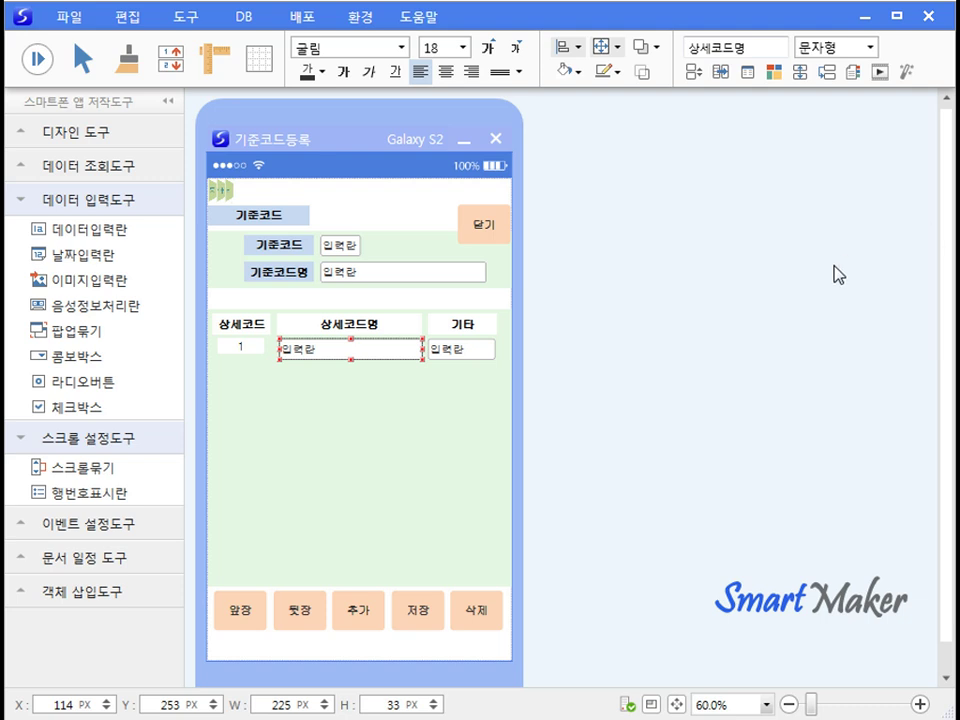
Bind the 상세코드, 상세코드명 and 기타 row fields into a 스크롤묶기 and widen it to about 461 px.
shift+click(233, 348)
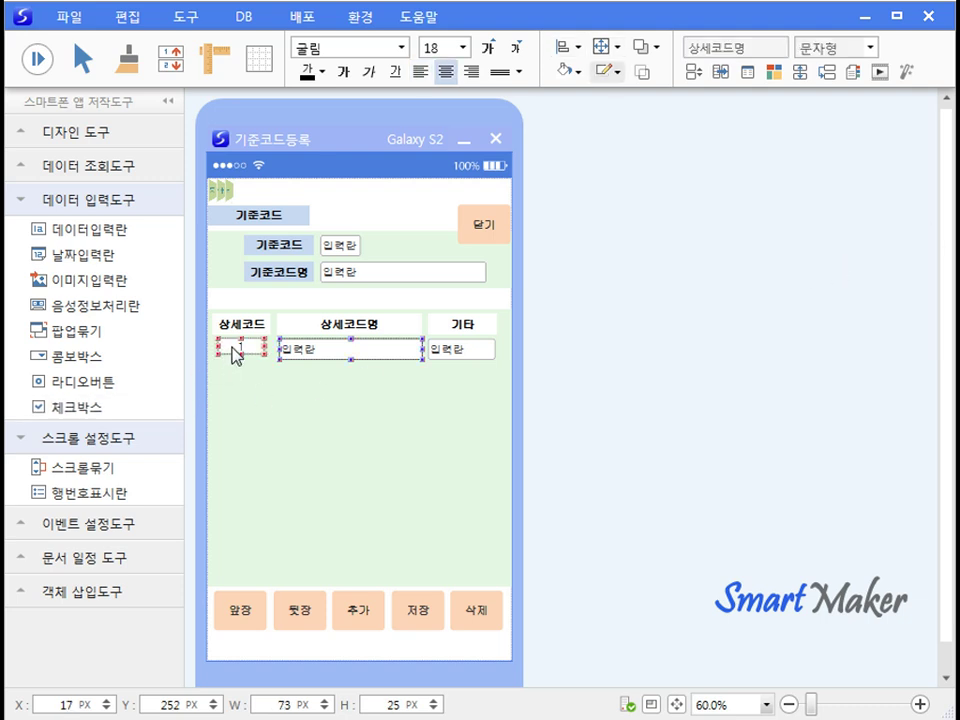
shift+click(445, 353)
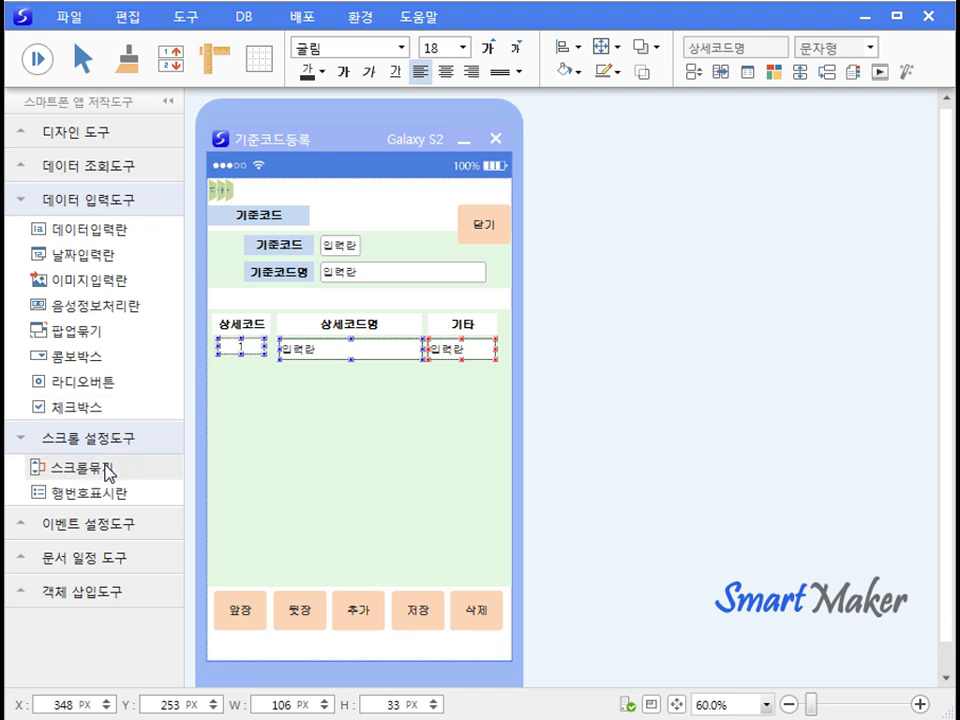
click(107, 468)
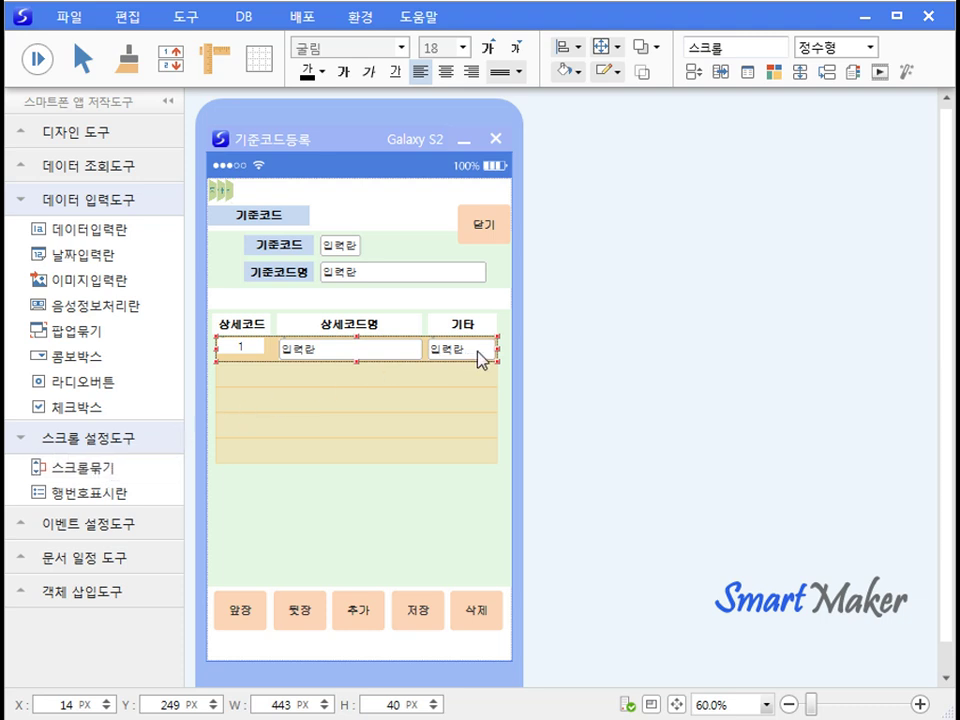
drag(499, 348, 510, 348)
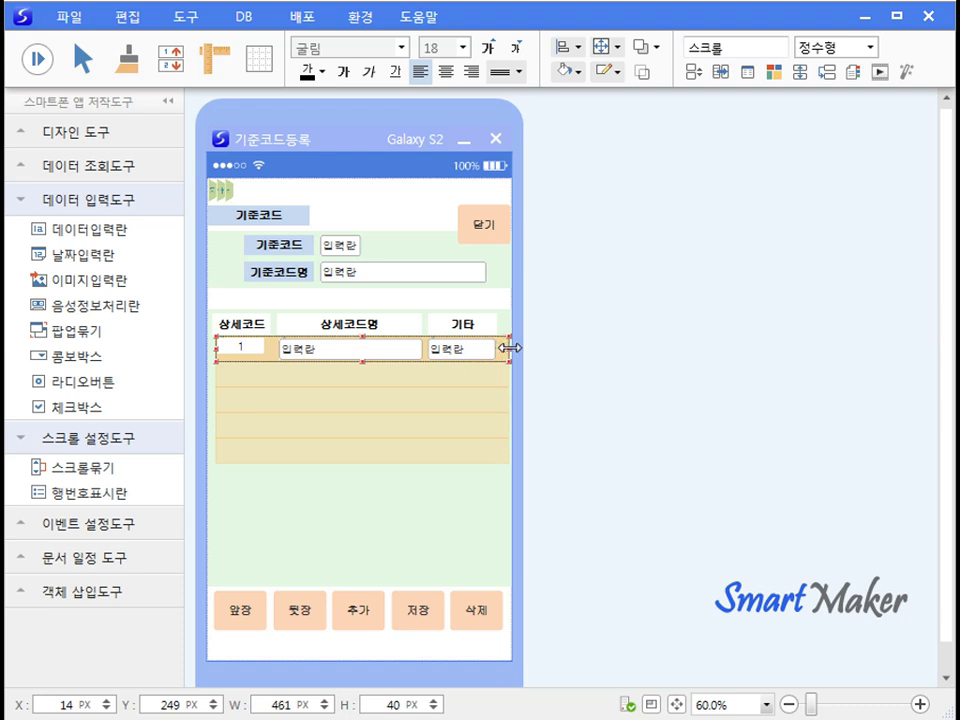
Set the scroll group's displayed row count (표시행수) to 9 in its style properties.
right_click(274, 352)
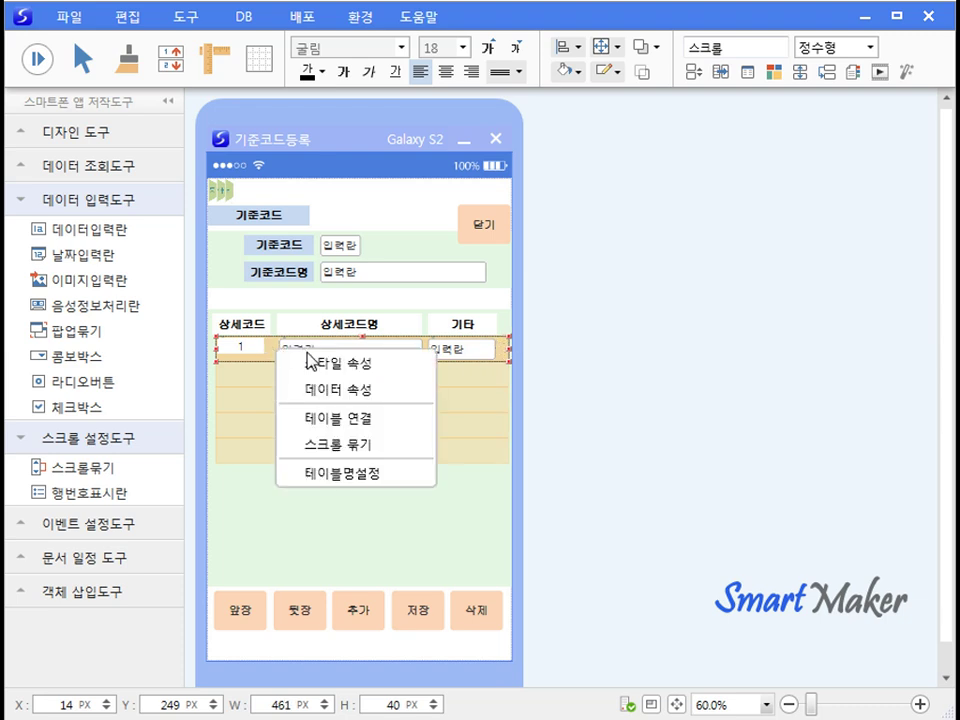
click(311, 362)
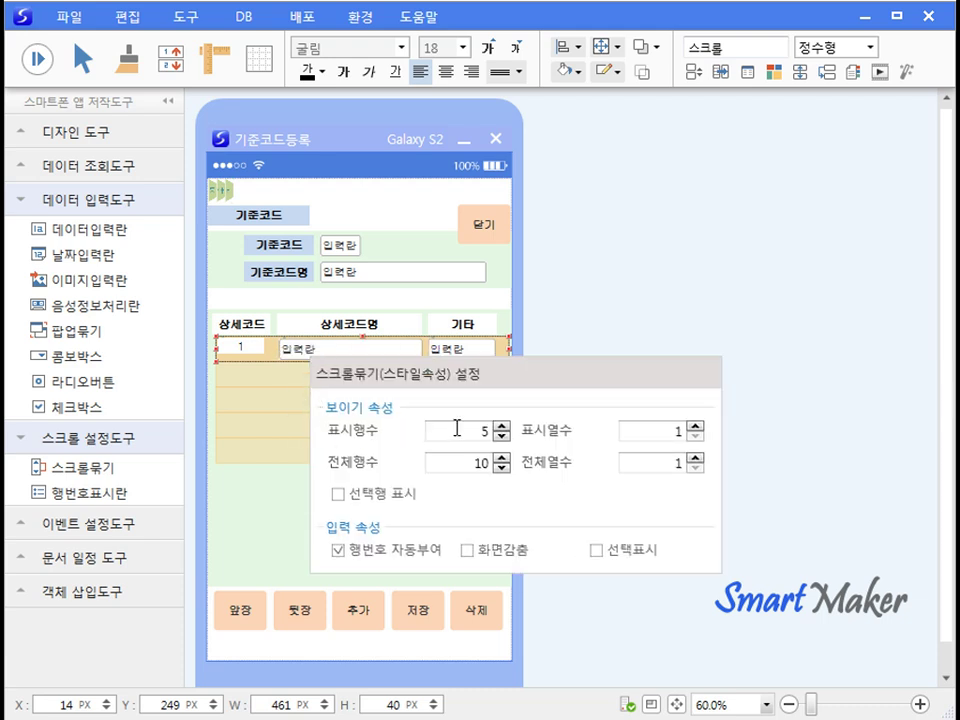
drag(471, 428, 506, 436)
click(503, 428)
click(503, 428)
click(503, 428)
click(503, 428)
key(Return)
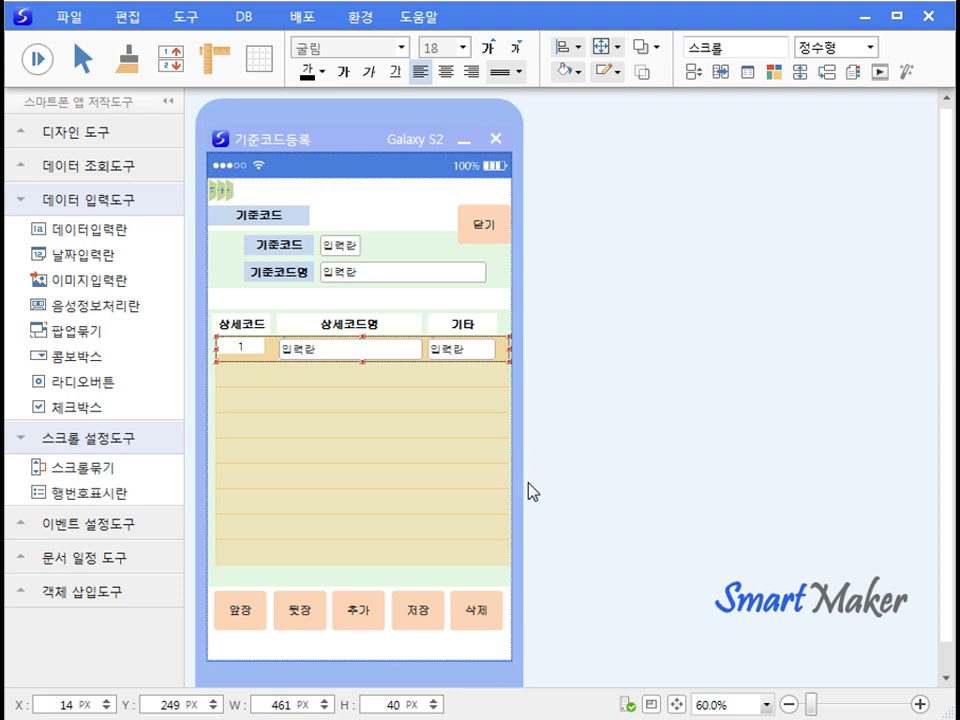
Choose 입력란 as the shared key field (공용키값) in the scroll group's table relation settings.
right_click(274, 362)
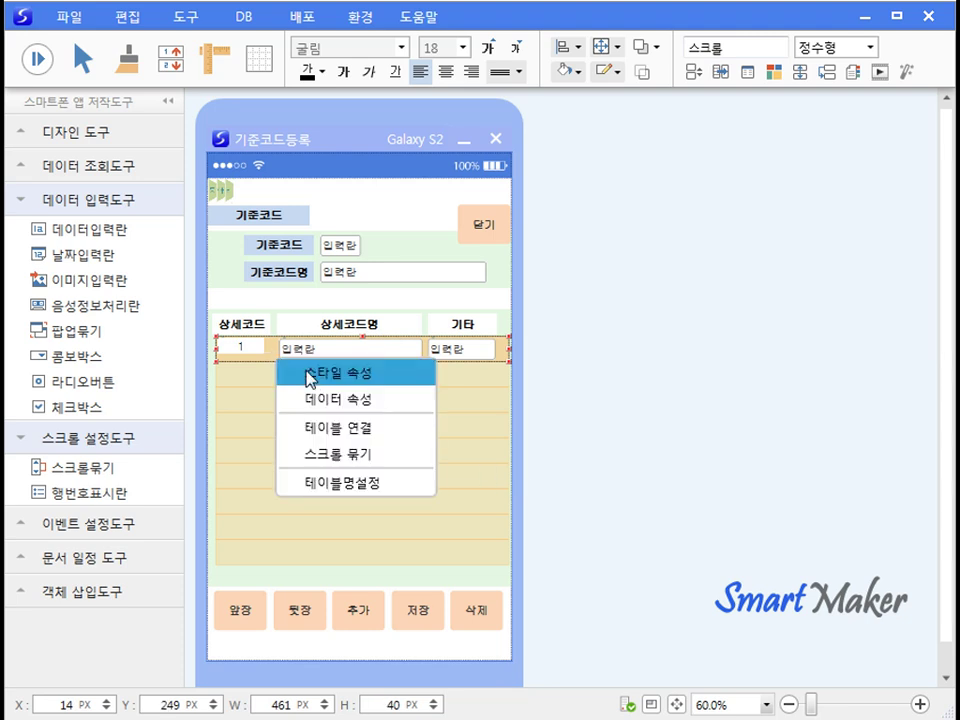
click(330, 437)
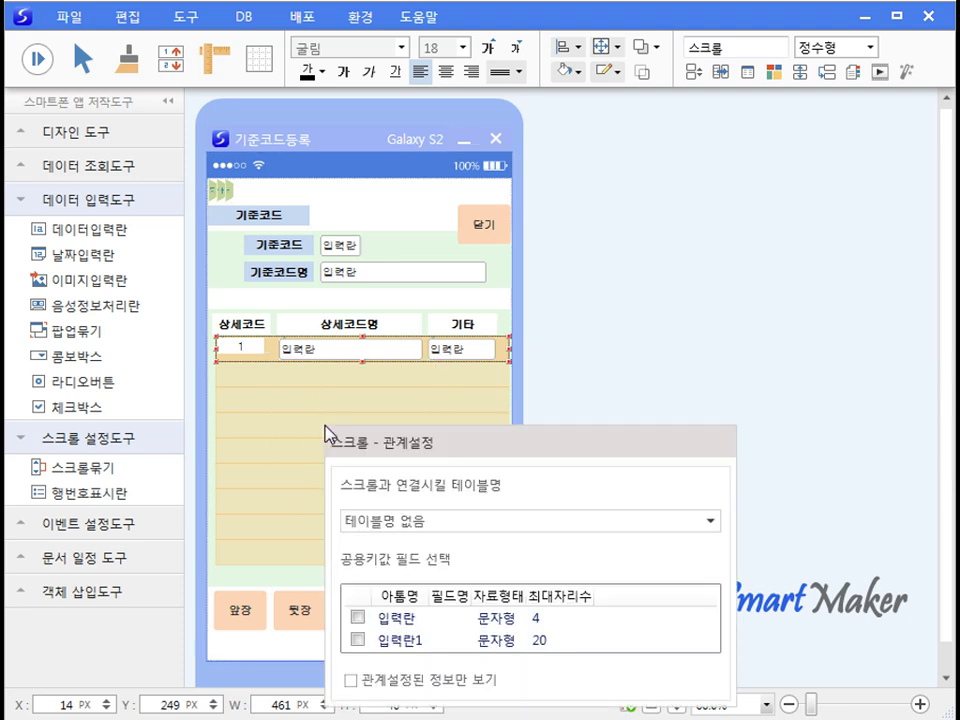
drag(470, 437, 476, 194)
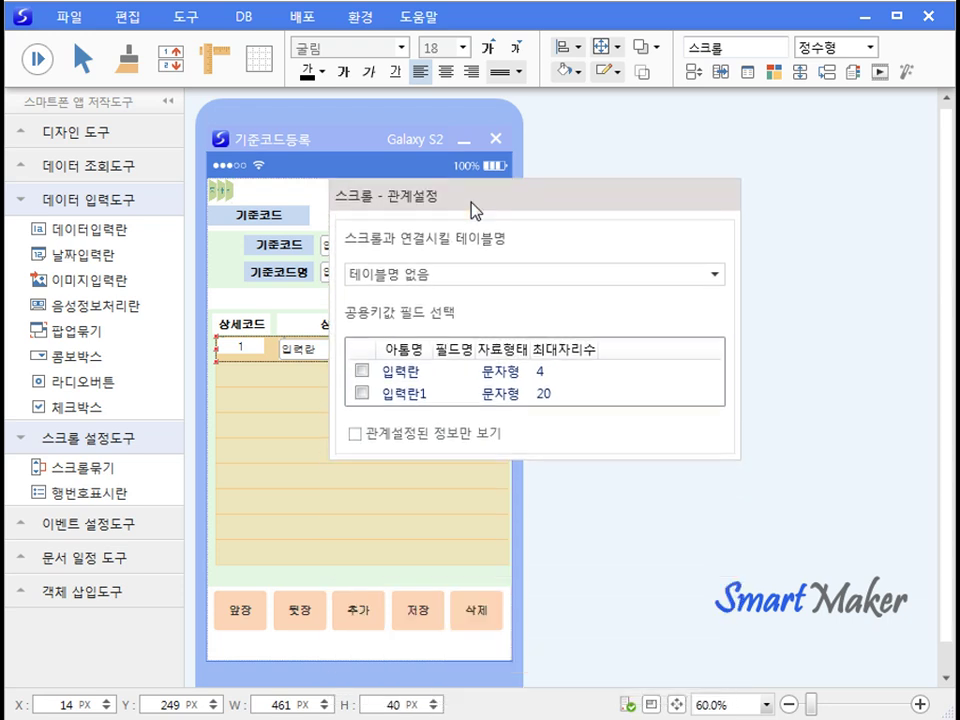
click(363, 371)
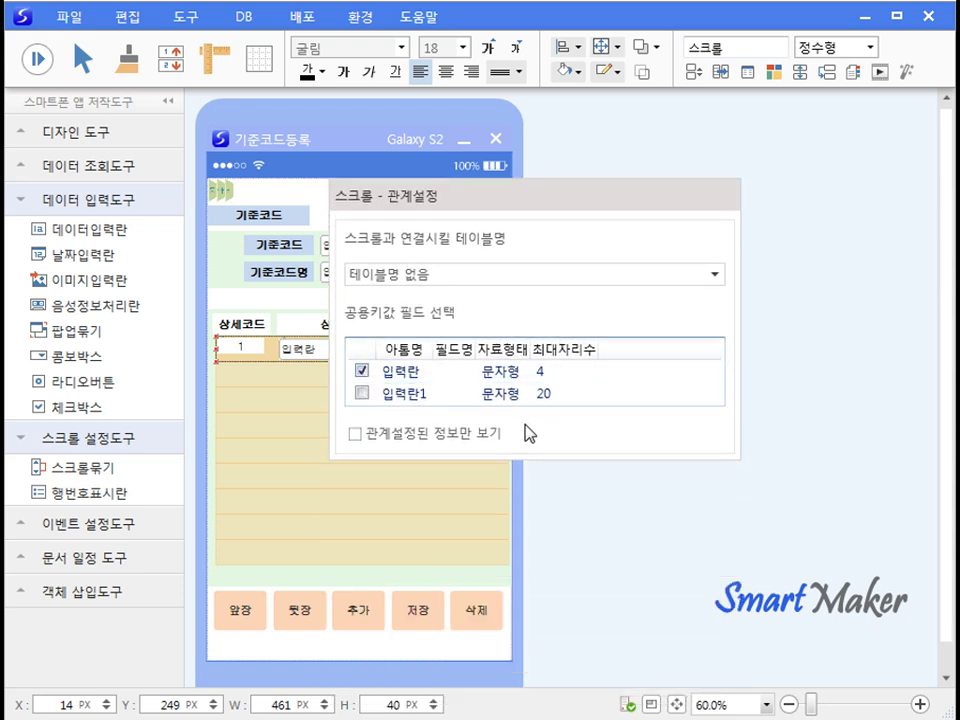
click(582, 518)
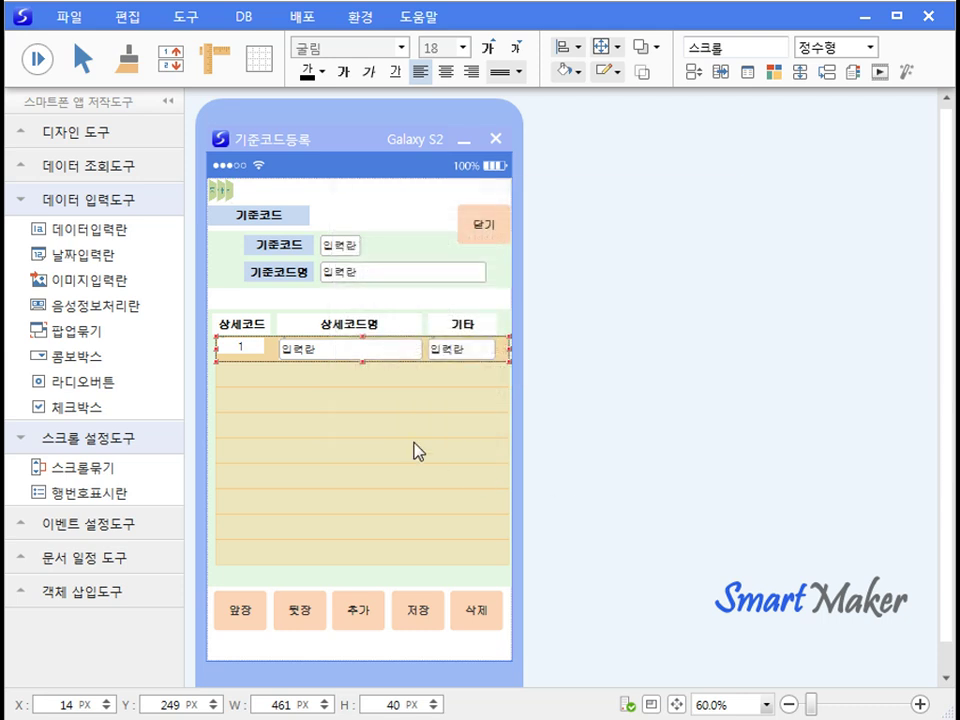
Name the scroll group's table 기준코드상세 with the 변경 option enabled.
right_click(272, 351)
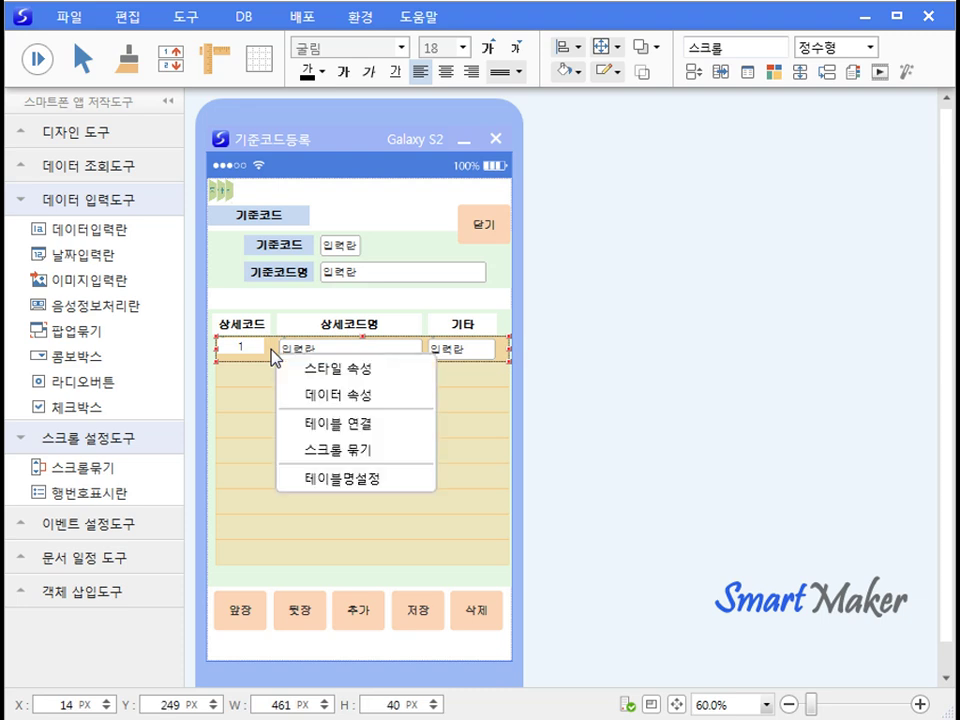
click(332, 478)
click(465, 551)
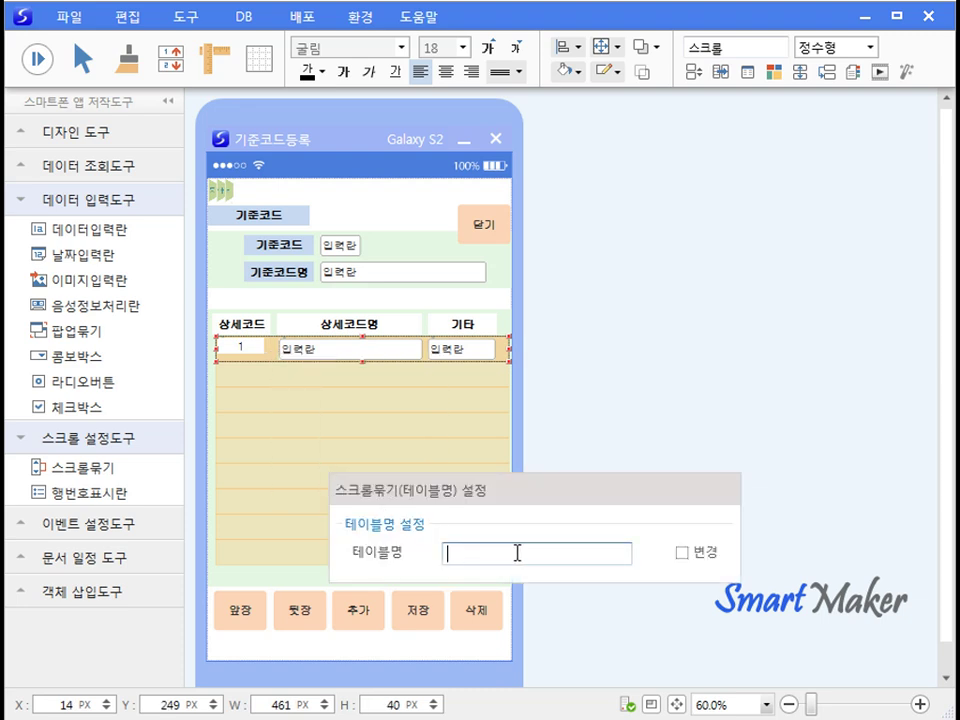
text(기준코드상세)
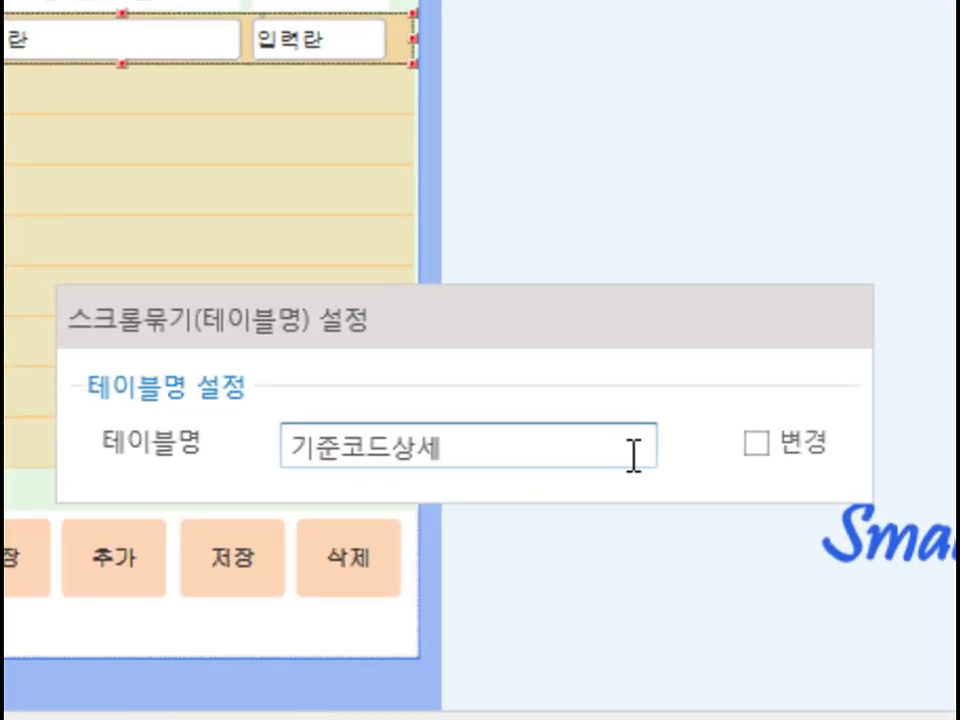
click(755, 442)
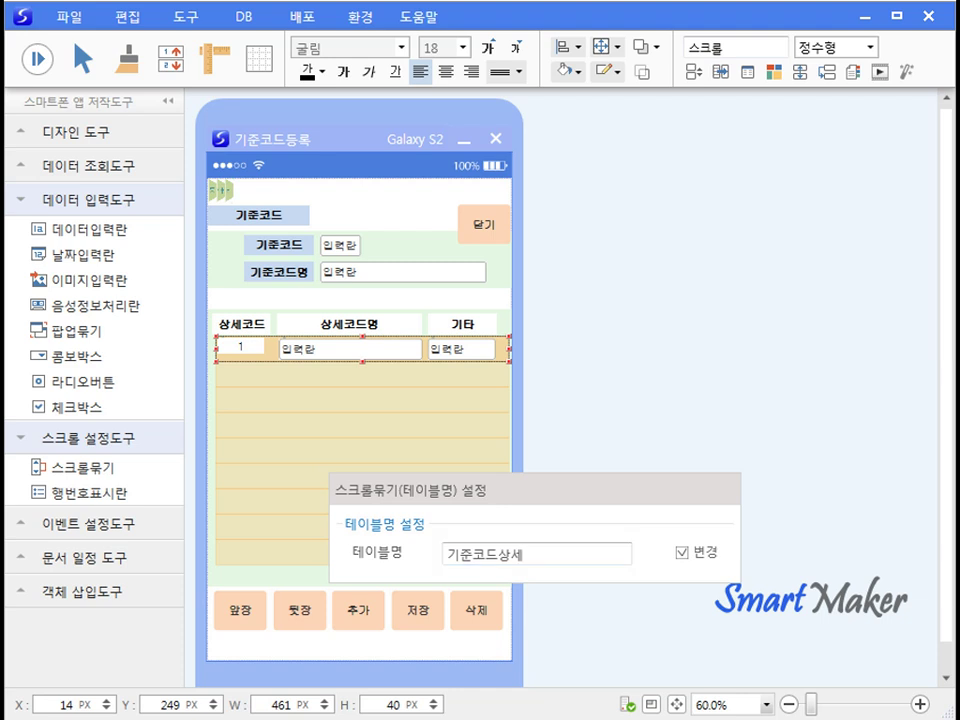
key(Return)
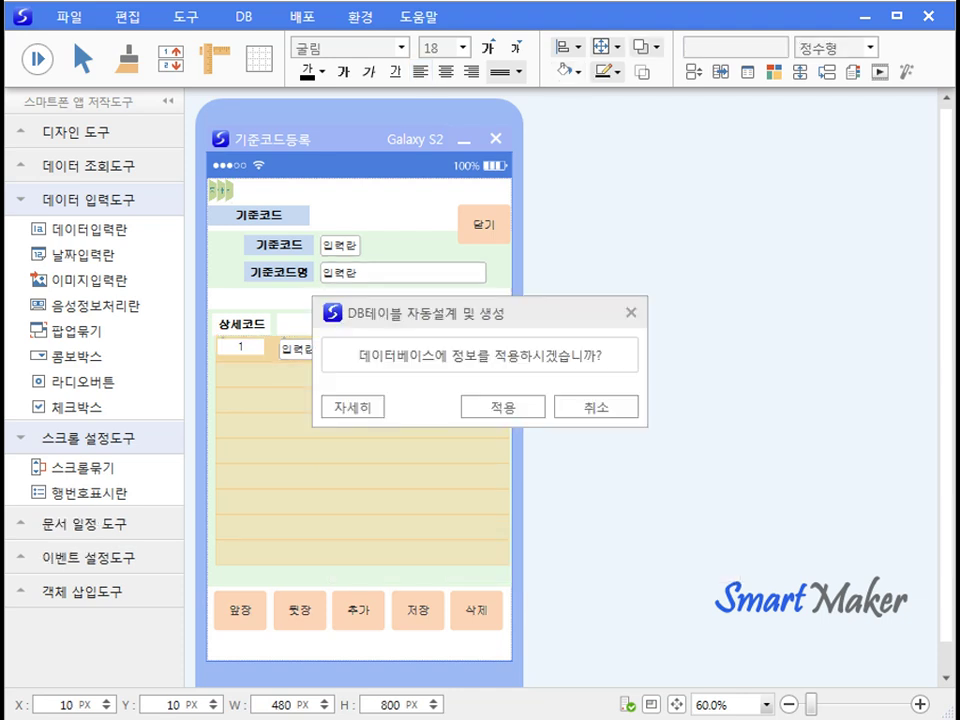
Expand the automatic DB table design to show its ERD and queries, and apply it to the database.
click(349, 407)
drag(465, 490, 535, 610)
drag(565, 325, 451, 92)
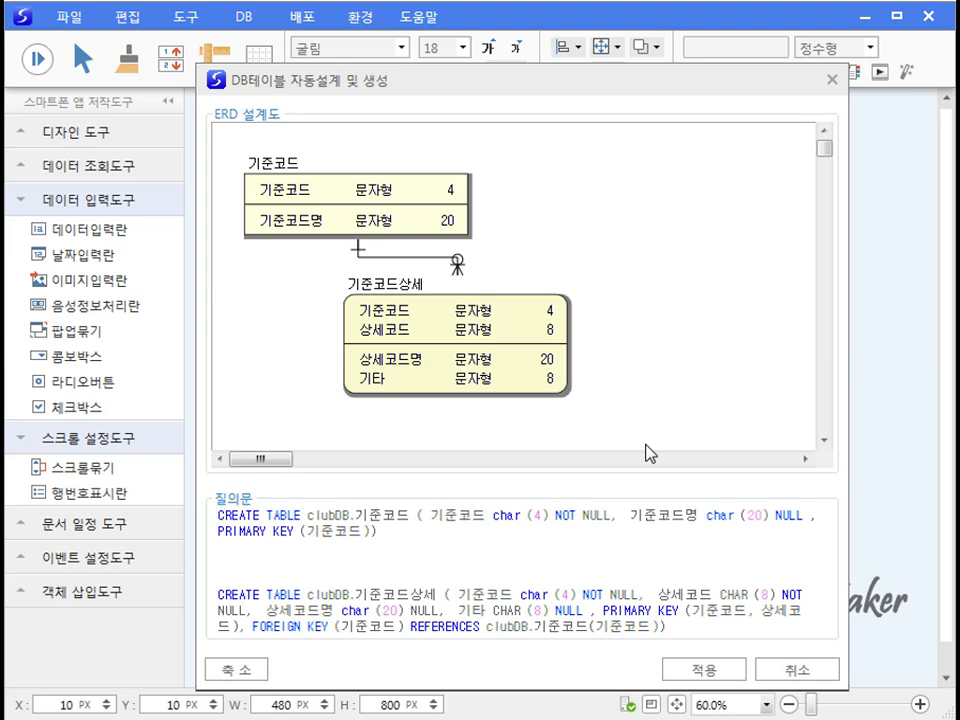
click(689, 678)
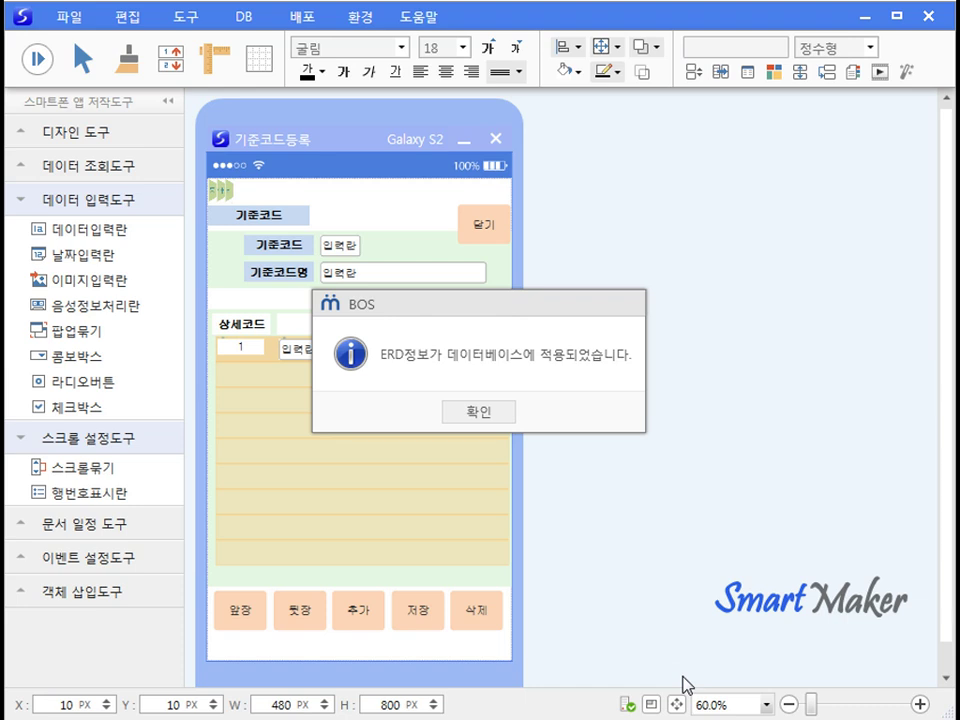
key(Return)
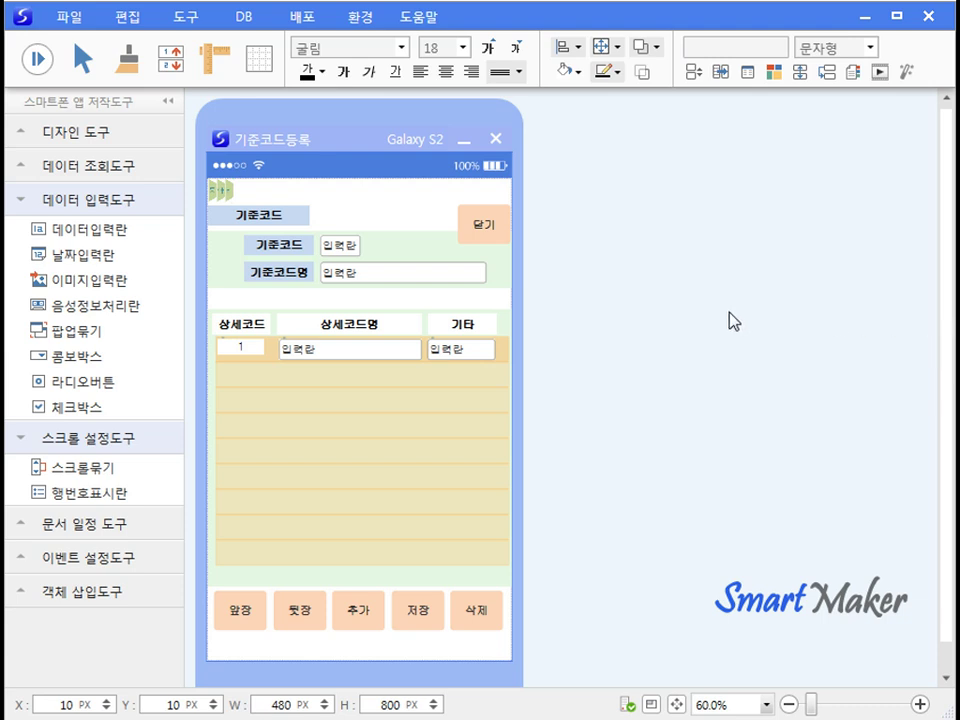
Run the 기준코드등록 form, browse the stored records with their detail code rows, and stop the run.
click(35, 60)
click(240, 612)
click(240, 612)
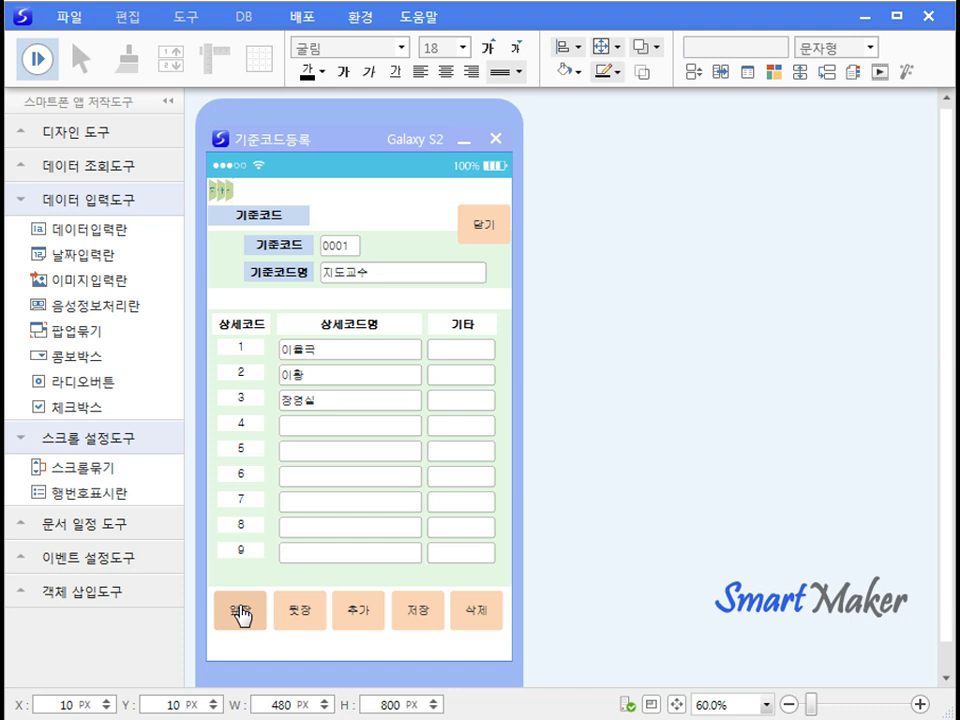
click(303, 613)
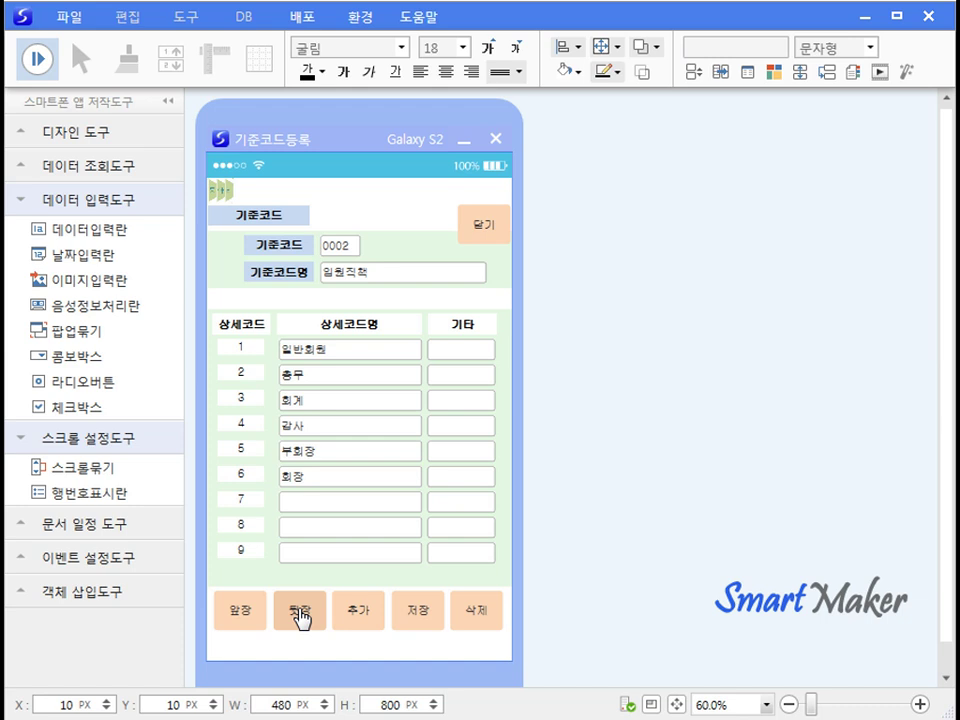
click(302, 617)
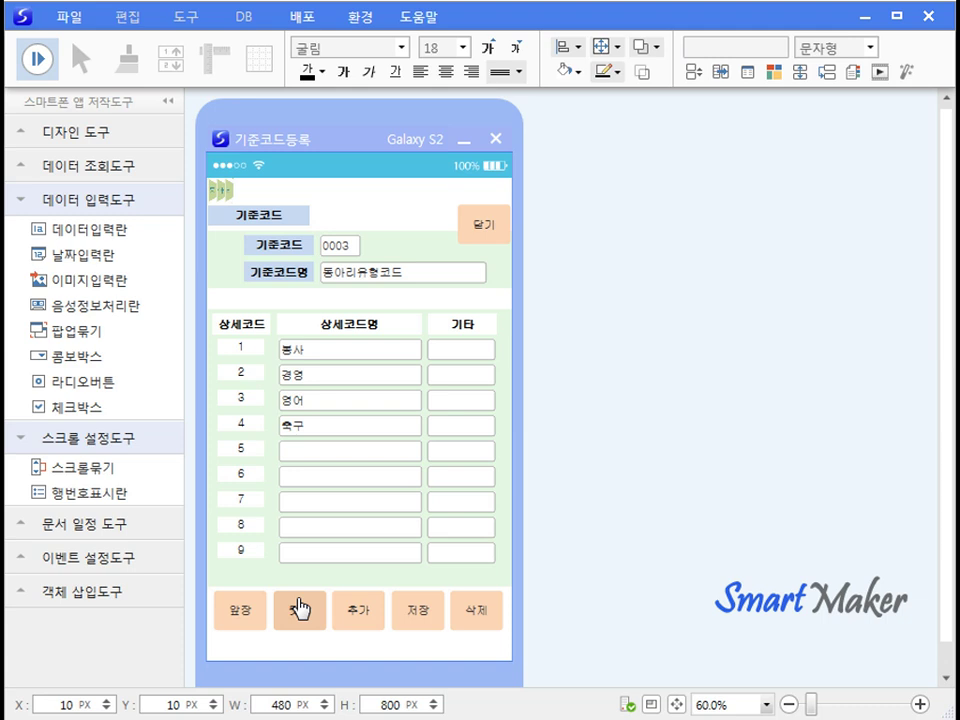
click(300, 618)
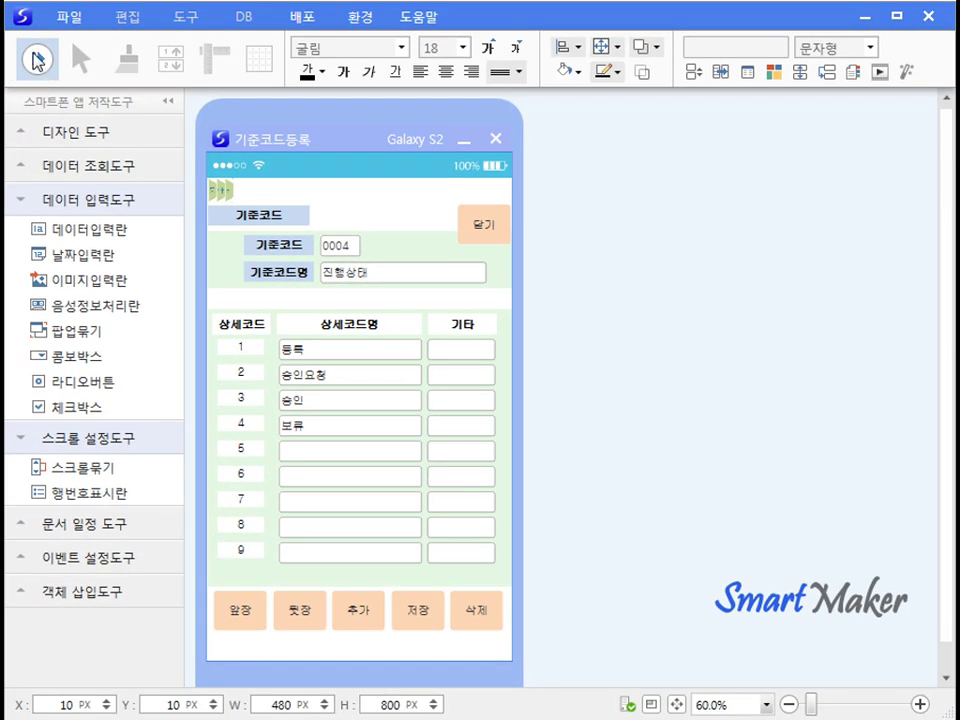
click(35, 60)
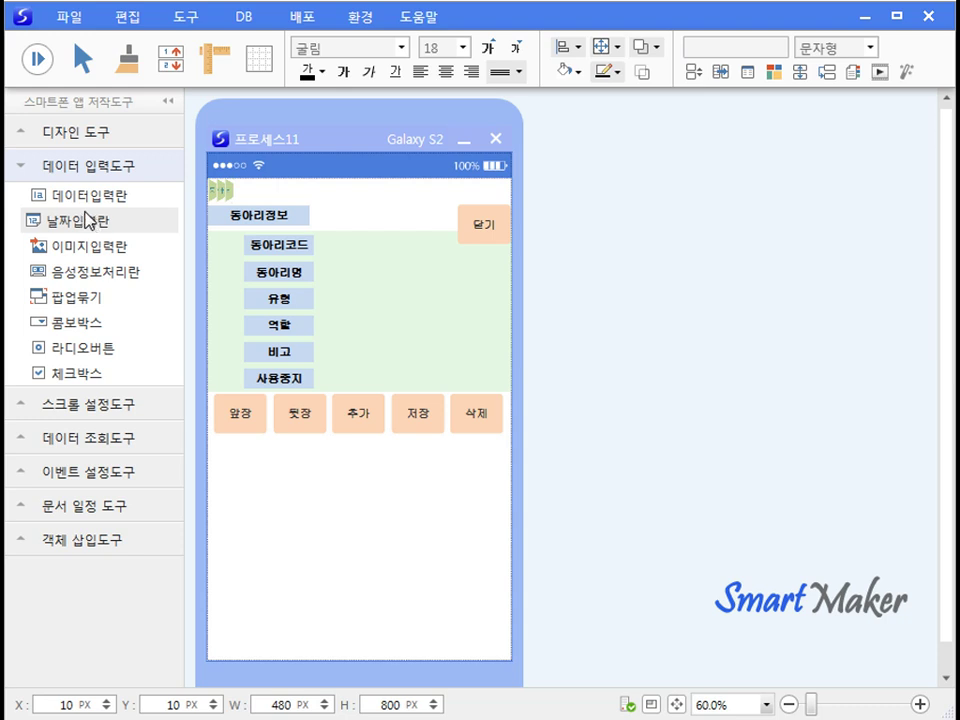
Place a 데이터입력란 about 80 px wide beside 동아리코드 and a wider copy beside 동아리명.
drag(100, 197, 370, 245)
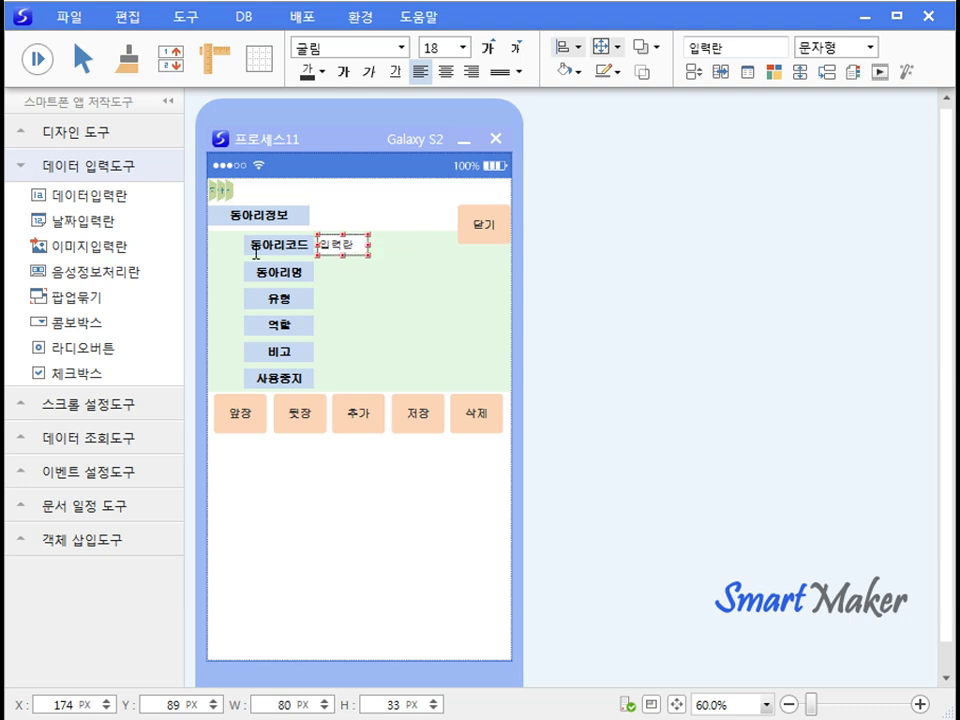
key(ctrl+c)
key(ctrl+v)
drag(372, 272, 487, 281)
Duplicate the 동아리명 entry field beside the 유형, 역할 and 비고 labels.
key(ctrl+c)
key(ctrl+v)
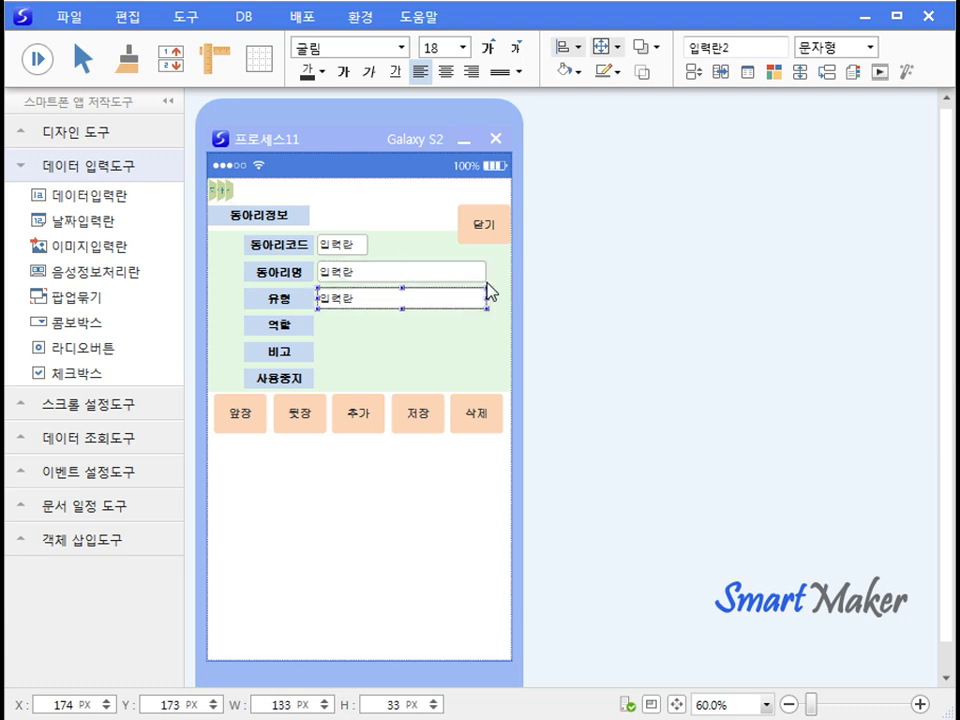
key(ctrl+v)
key(ctrl+v)
Place a 체크박스 beside 사용중지 and set its 모두선택 value to Y and its 선택안함 value to N.
drag(43, 371, 361, 387)
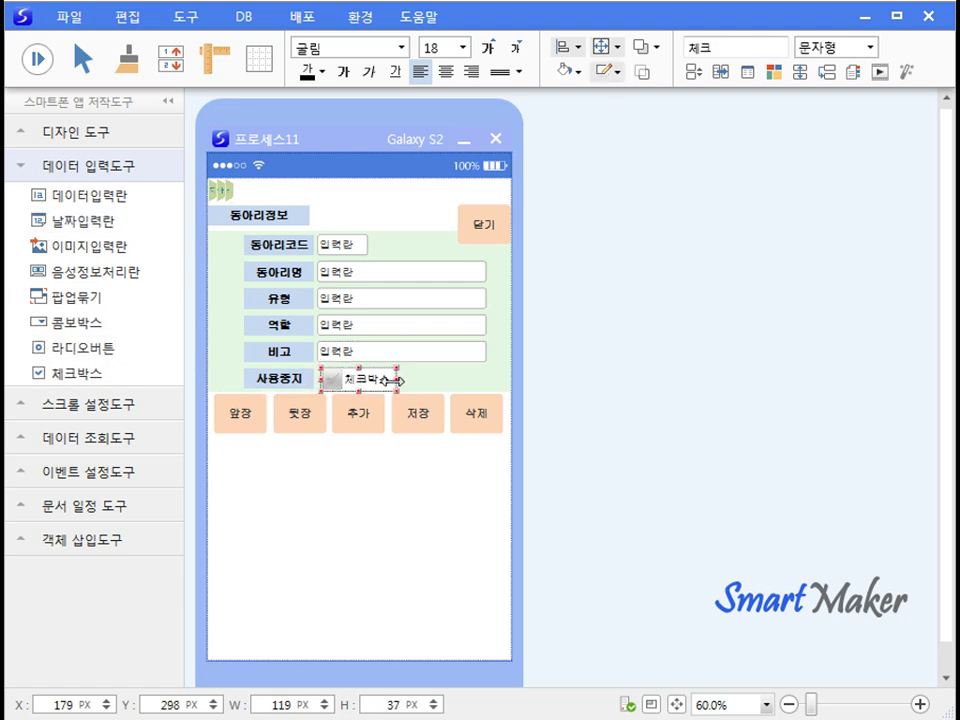
right_click(392, 385)
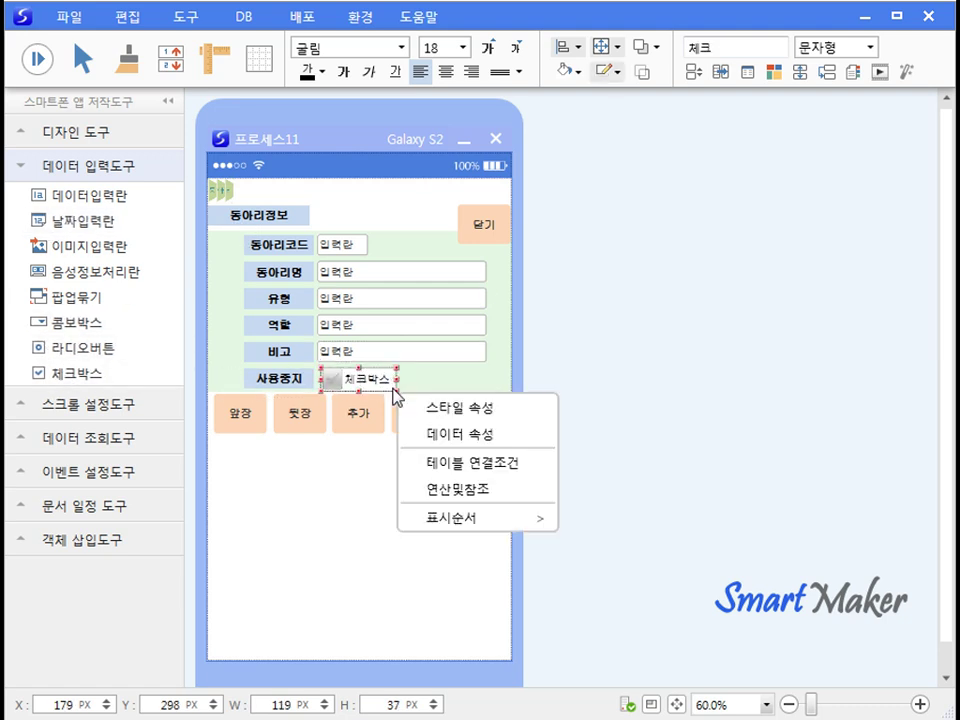
click(465, 433)
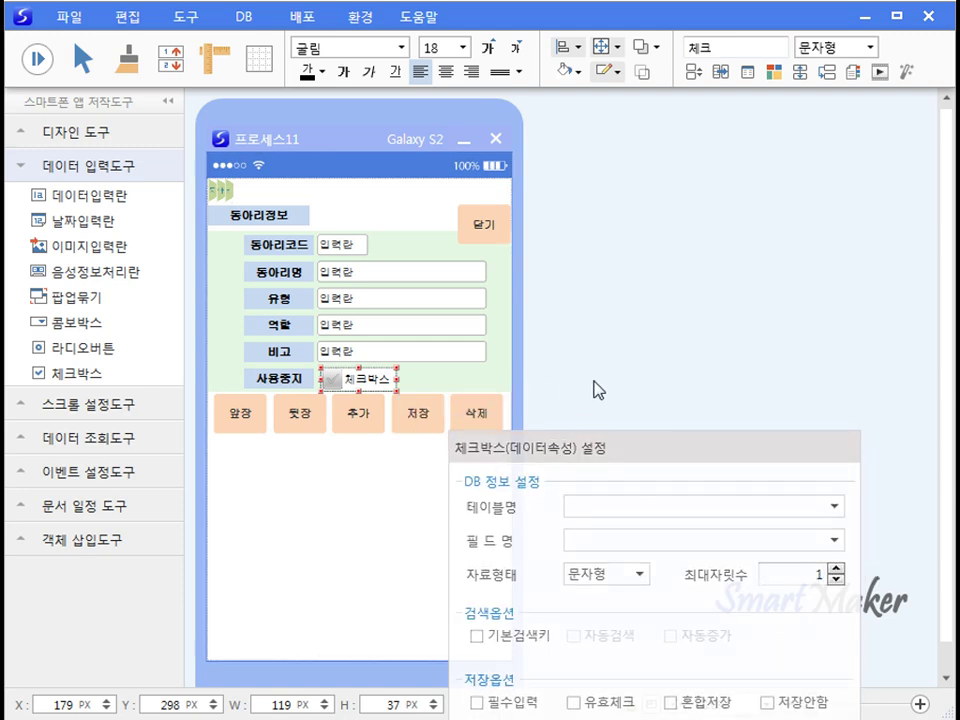
click(596, 388)
right_click(333, 387)
click(386, 399)
click(656, 476)
text(Y)
key(Tab)
text(N)
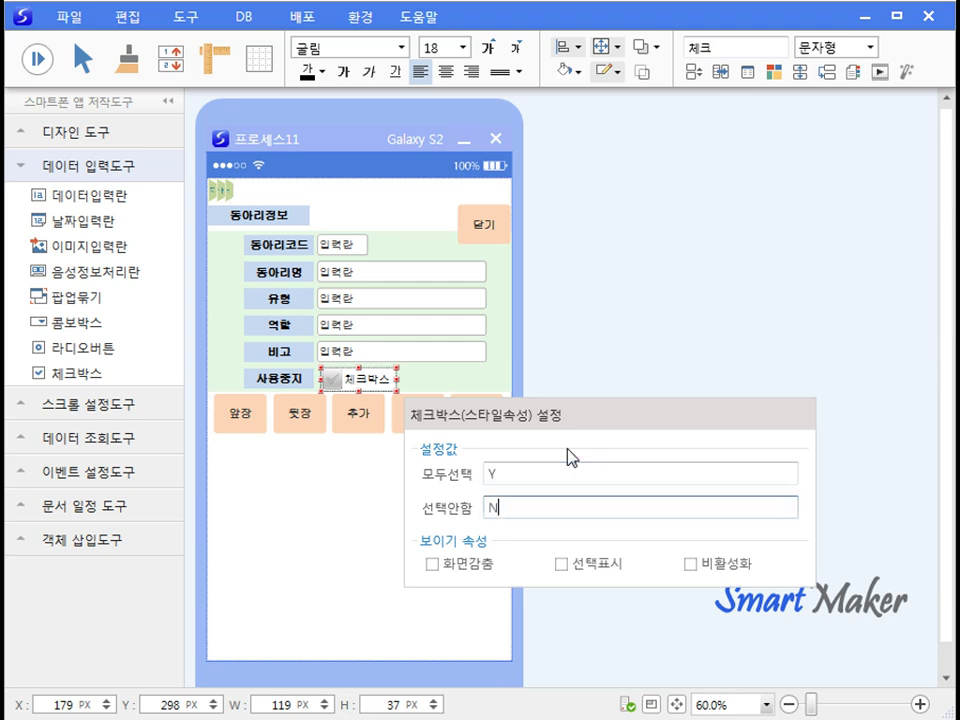
key(Return)
Clear the caption of the 사용중지 checkbox and narrow the checkbox to about 31 px wide.
double_click(360, 384)
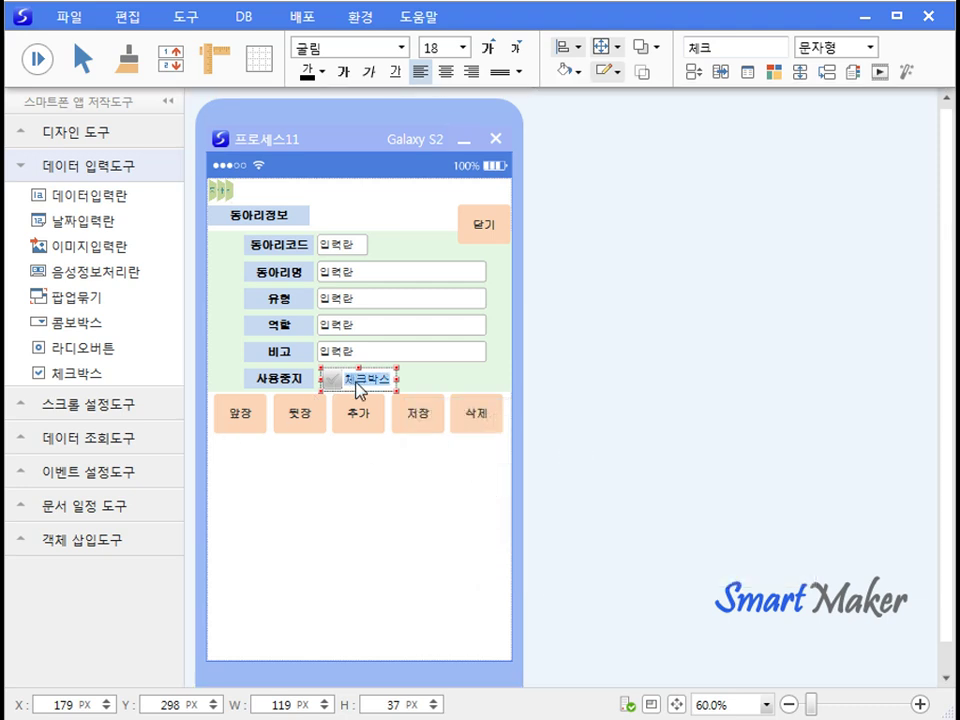
key(Delete)
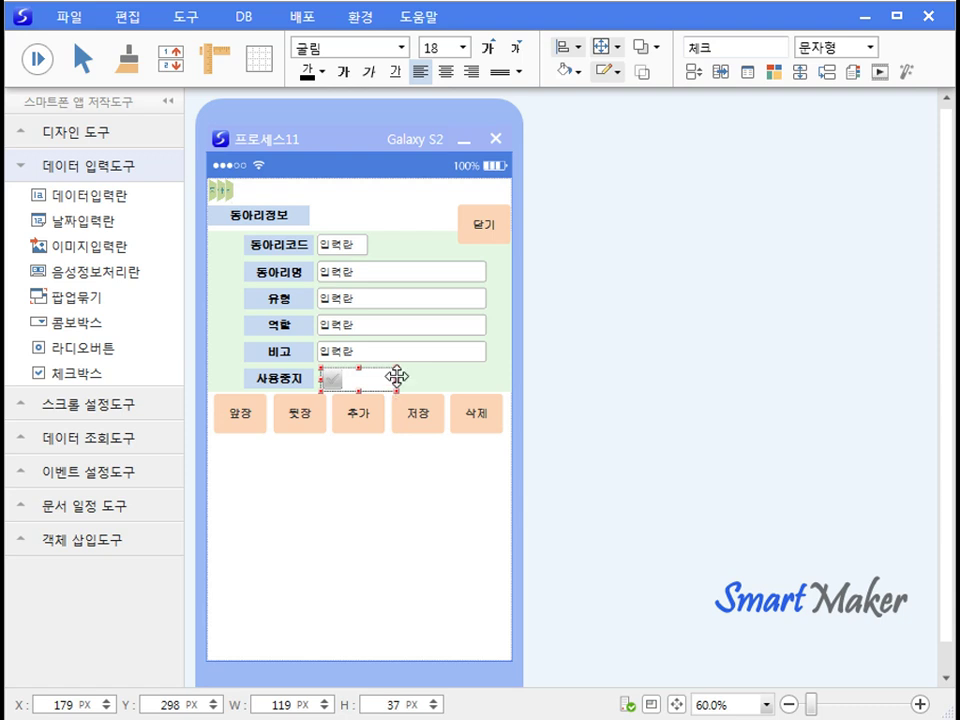
drag(397, 380, 340, 380)
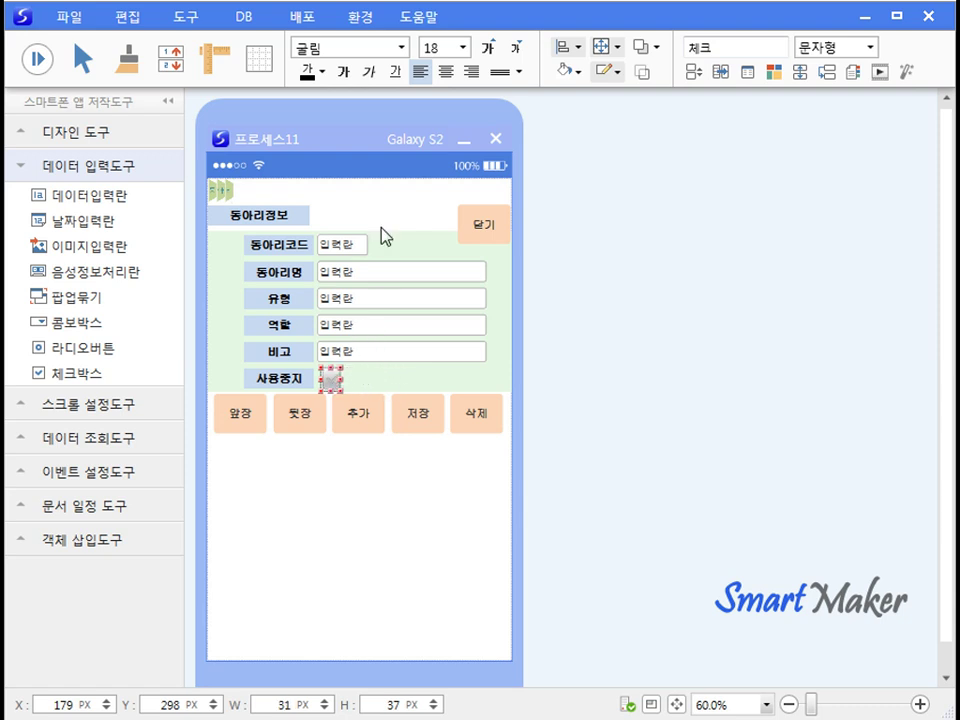
Enable the 읽기전용 style property on the 동아리코드 entry field.
right_click(358, 245)
click(410, 264)
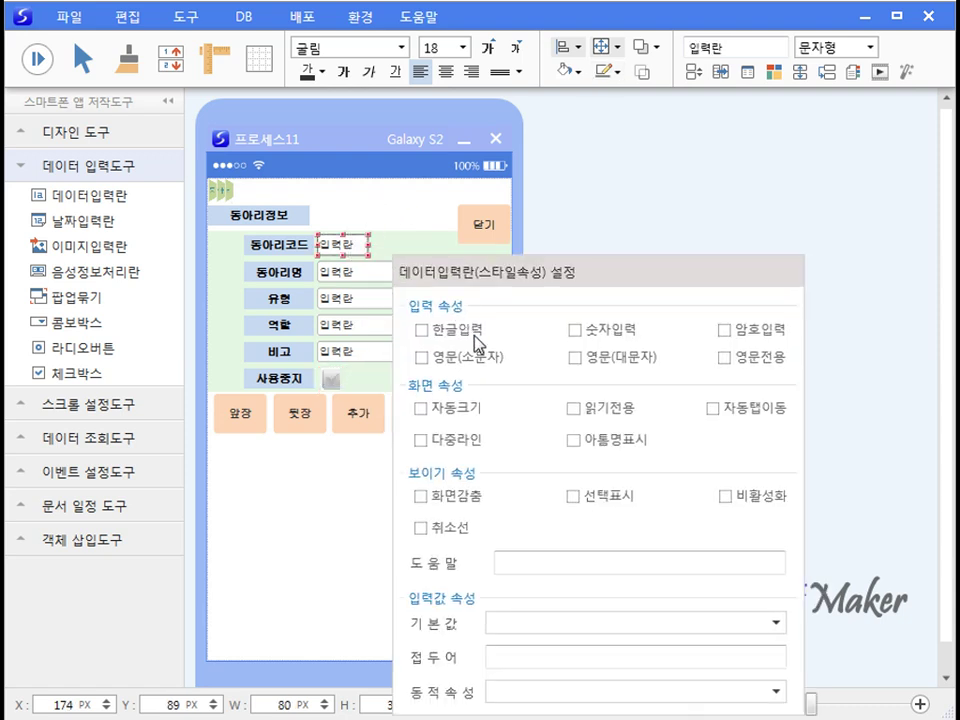
click(576, 409)
click(292, 545)
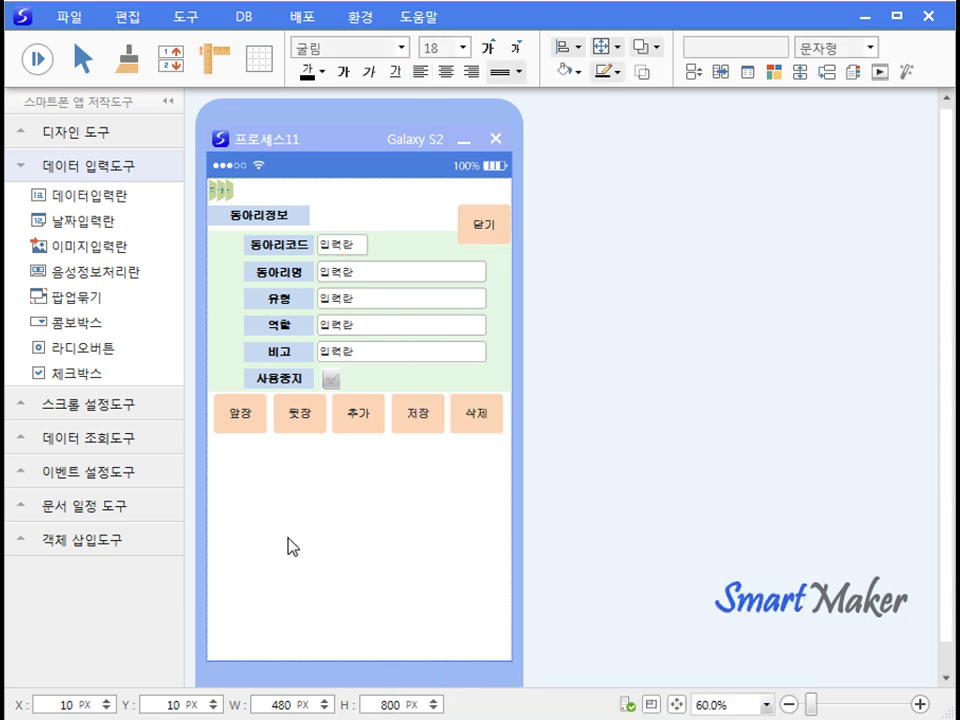
Save the form, review the detailed 동아리정보 table design and apply it to the database.
key(ctrl+s)
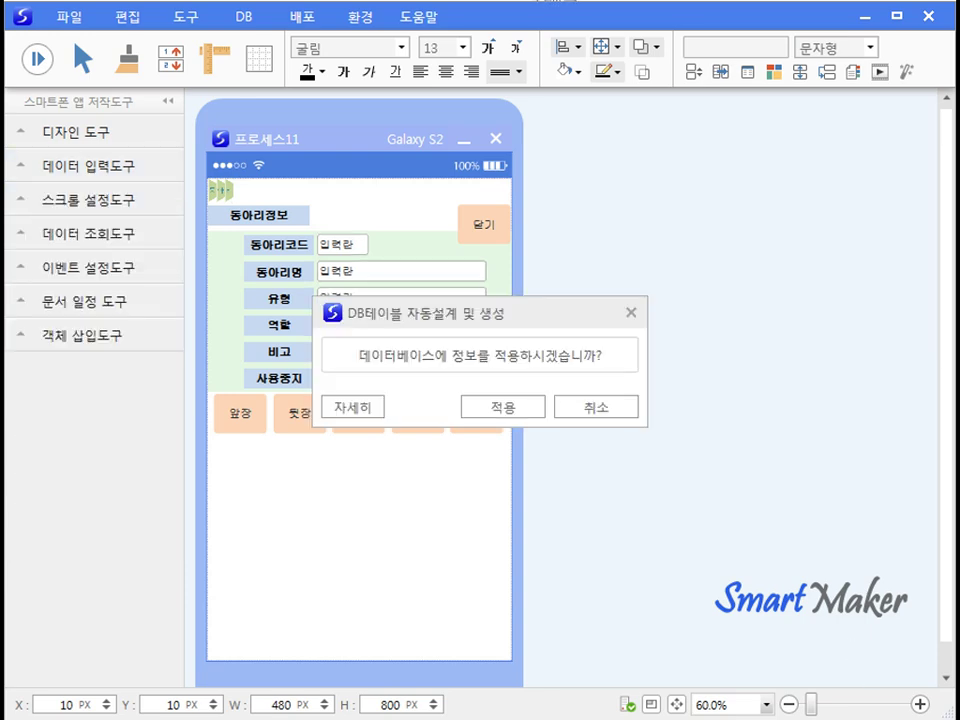
click(341, 405)
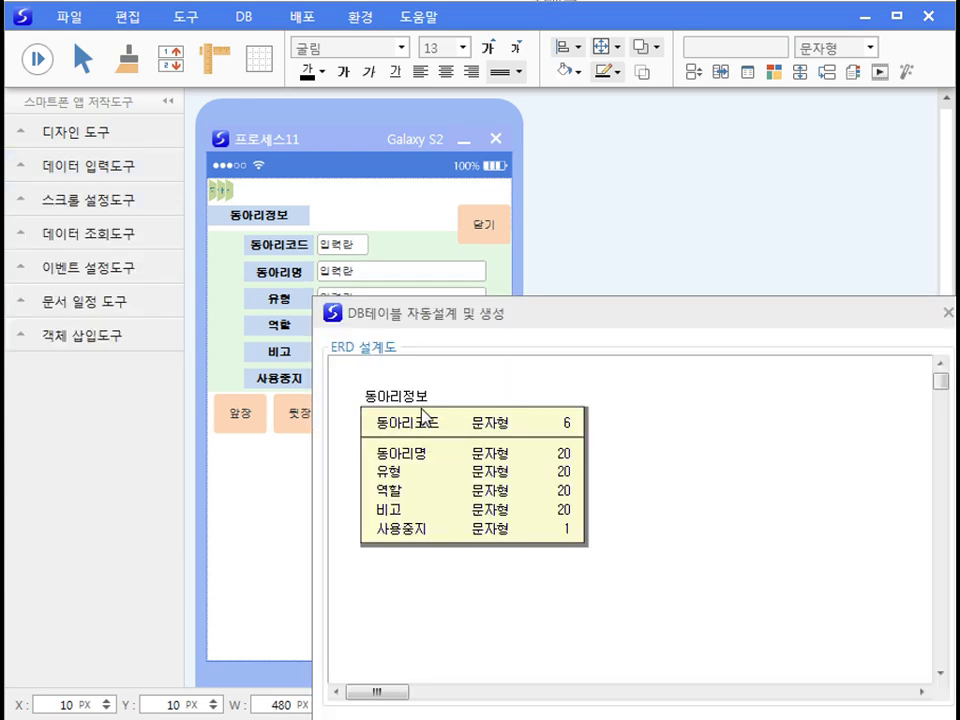
drag(547, 306, 439, 122)
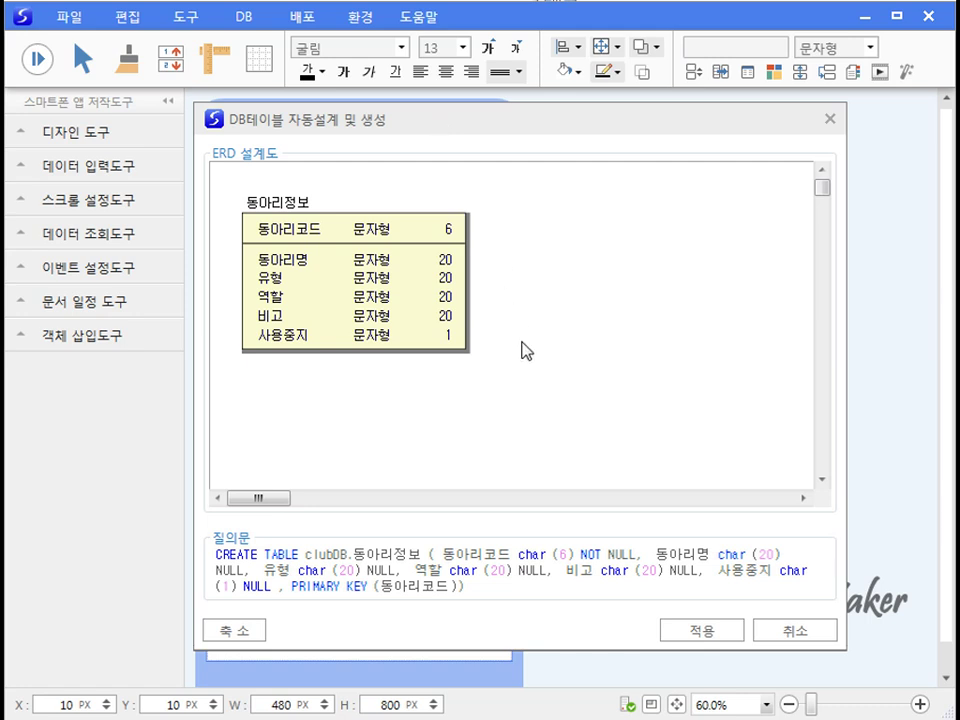
click(718, 631)
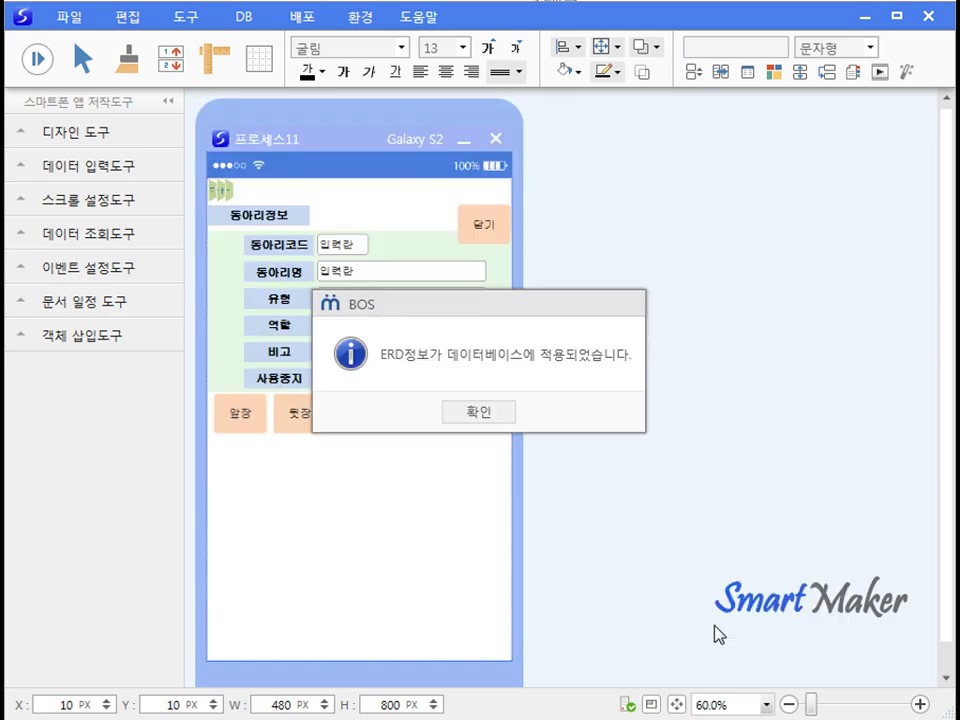
click(501, 419)
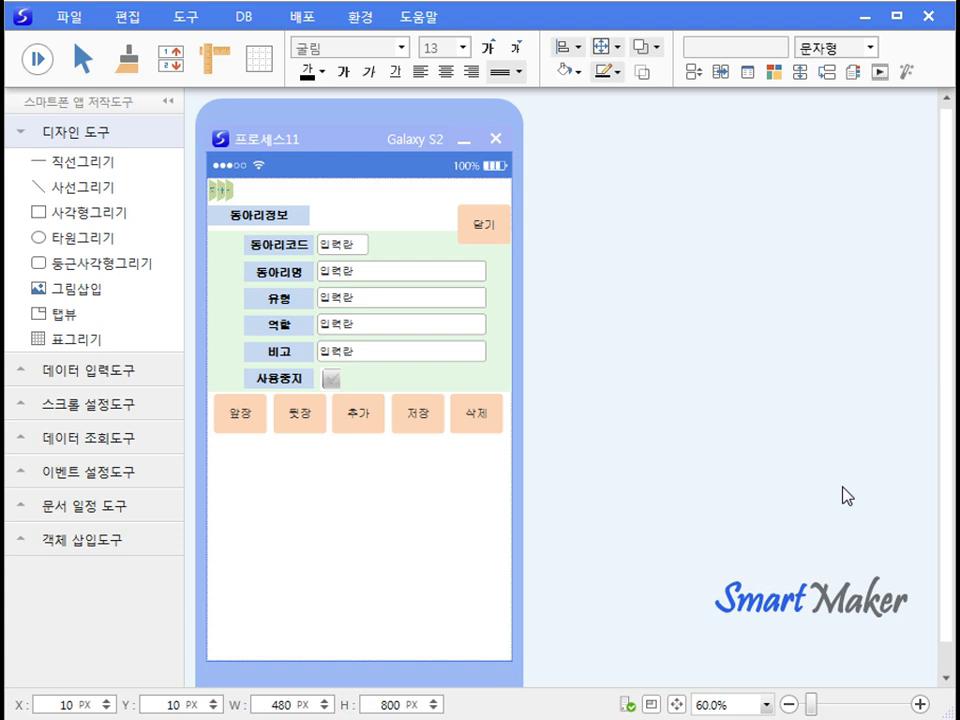
click(441, 438)
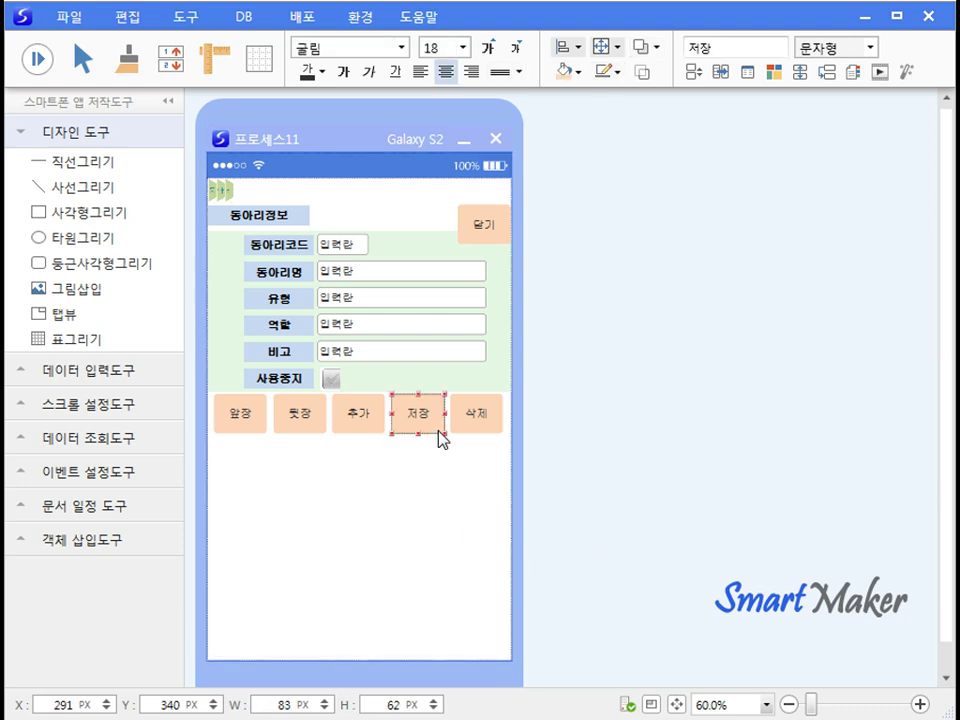
click(434, 482)
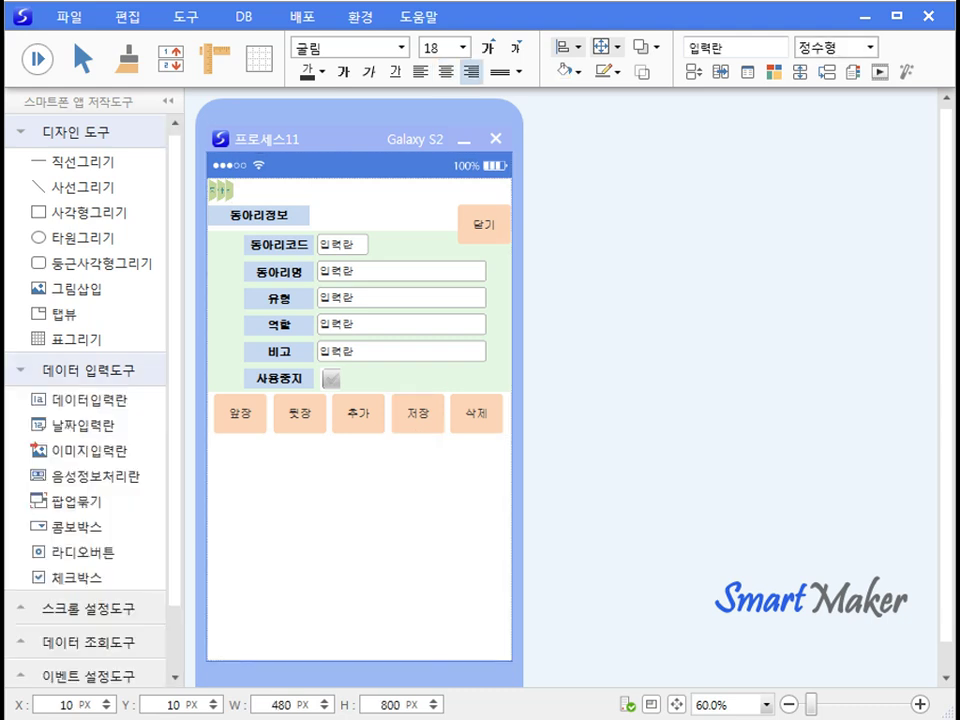
Widen the form beyond the phone screen and place a 데이터입력란 about 133 px wide in the added area.
drag(515, 359, 636, 369)
drag(93, 405, 571, 271)
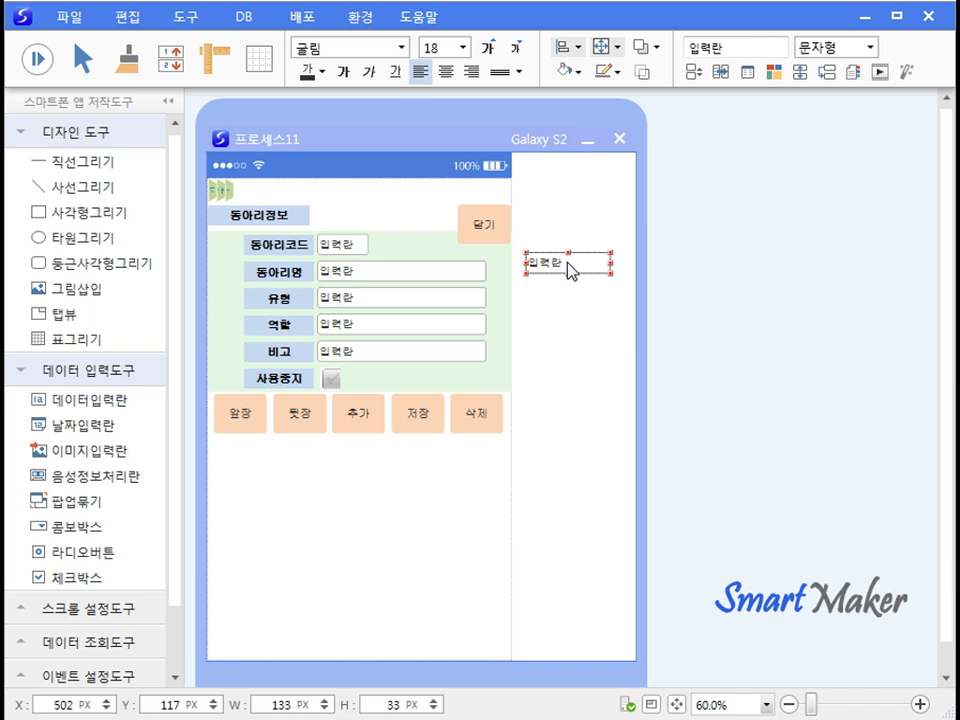
Set the 자료형태 of the entry field outside the phone screen to 정수형 and name the field 건수.
right_click(572, 271)
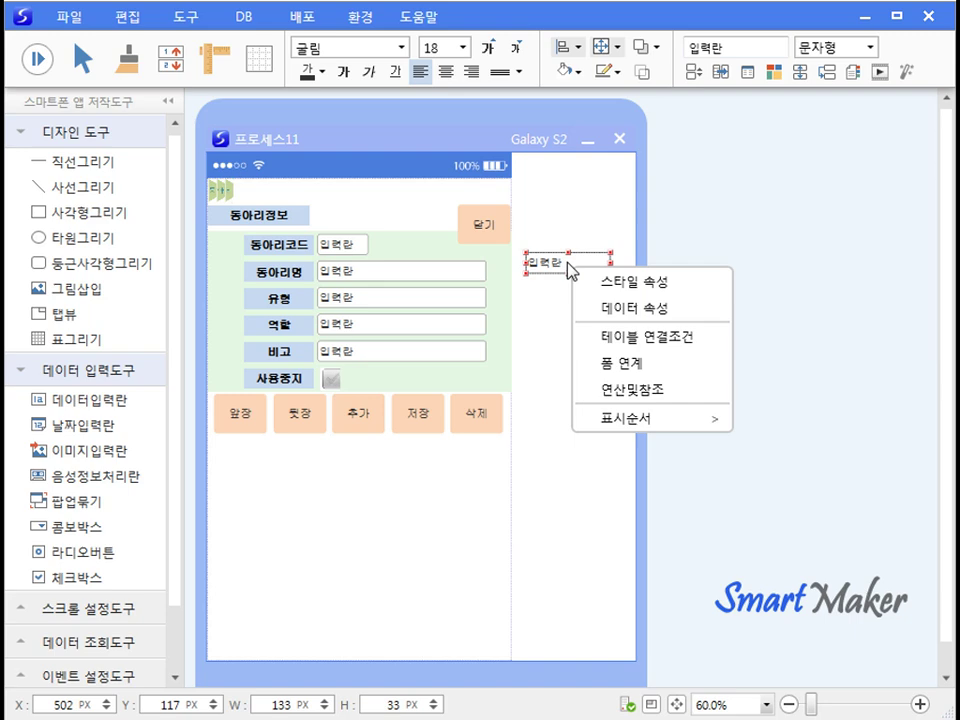
click(633, 312)
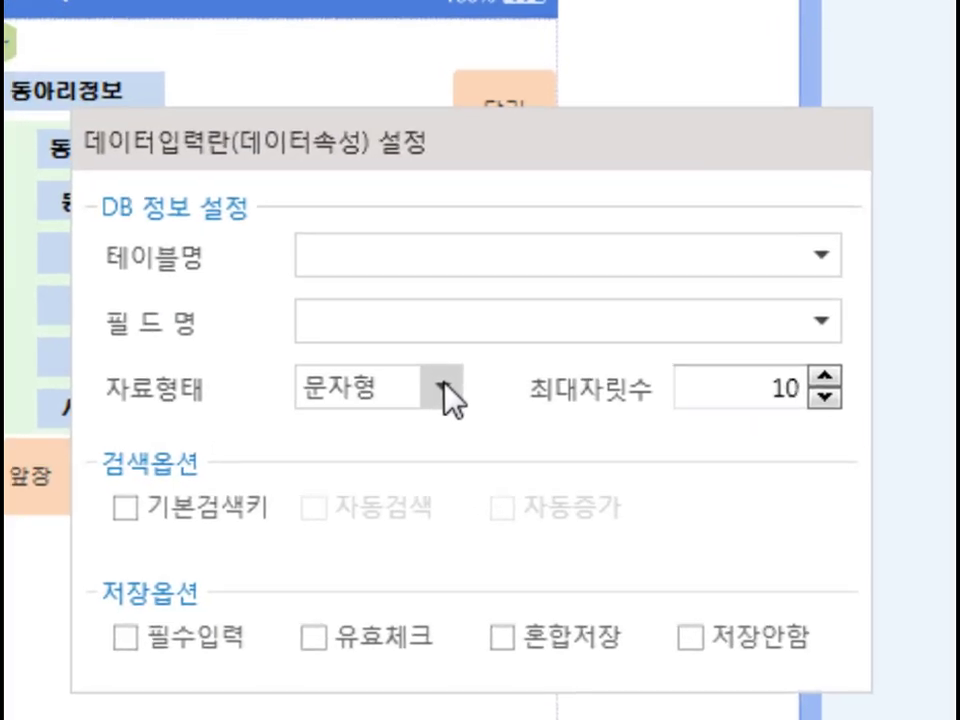
click(447, 393)
click(435, 514)
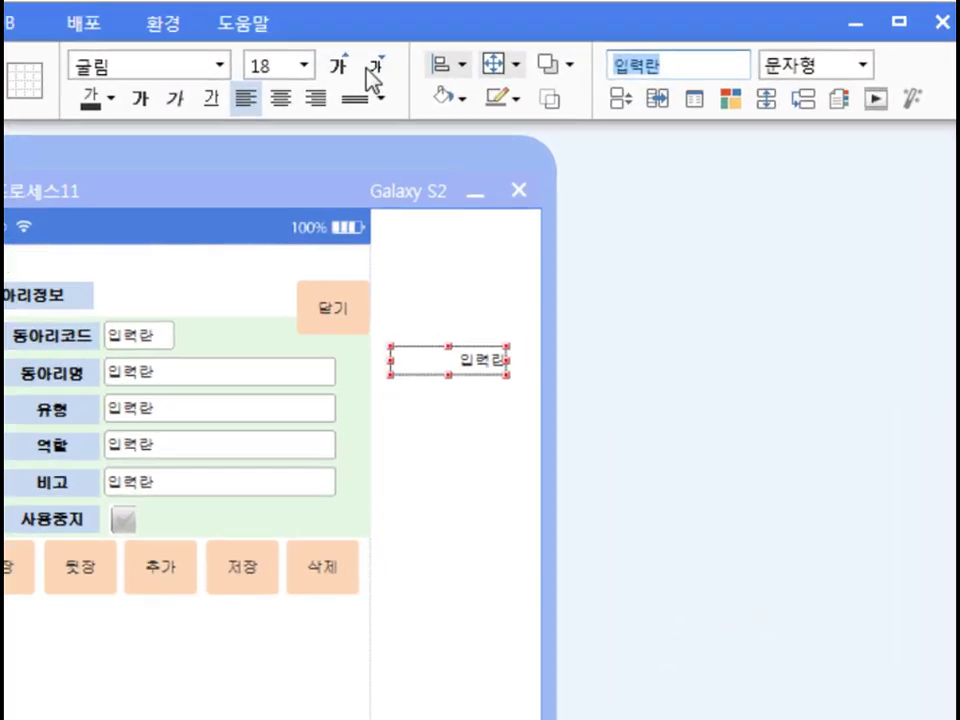
text(건수)
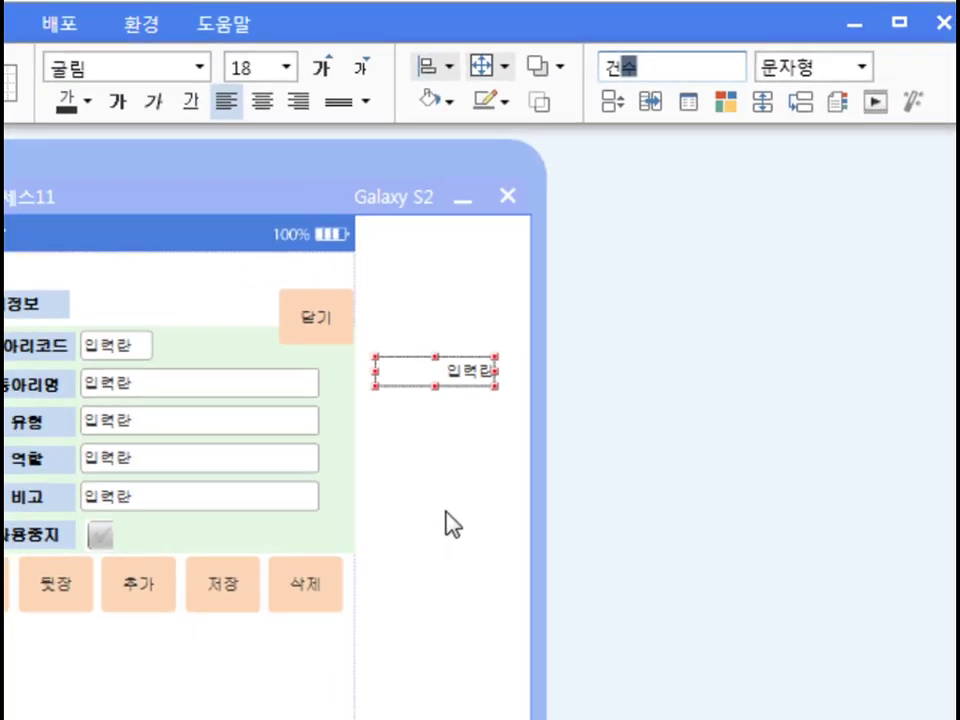
click(575, 363)
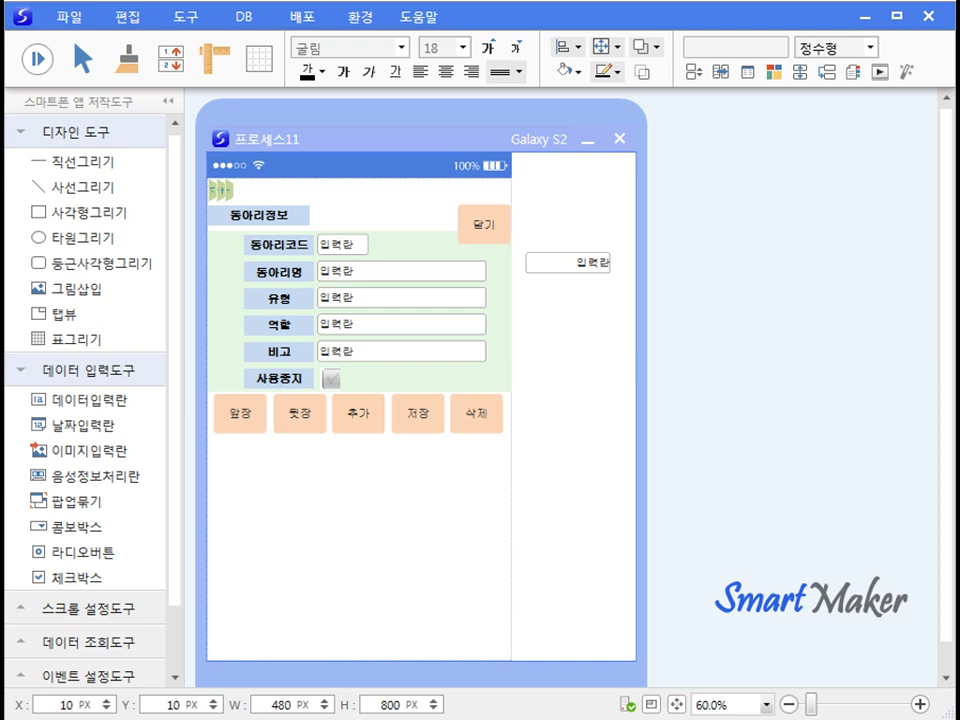
Open the form's DB처리객체 settings and examine the list of existing 동아리정보 objects.
click(201, 26)
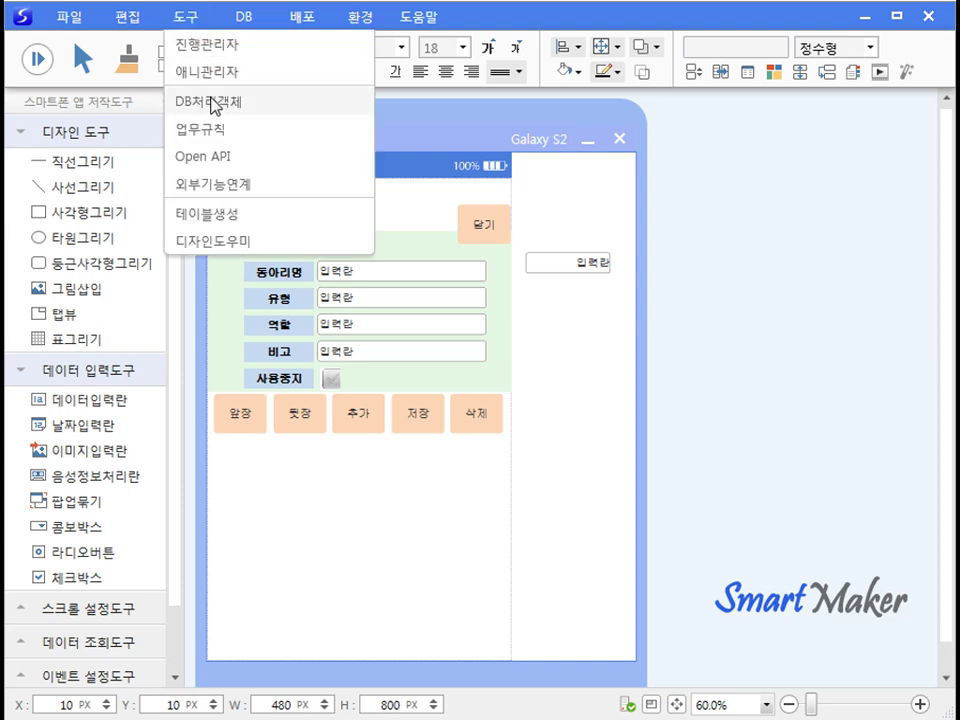
click(214, 103)
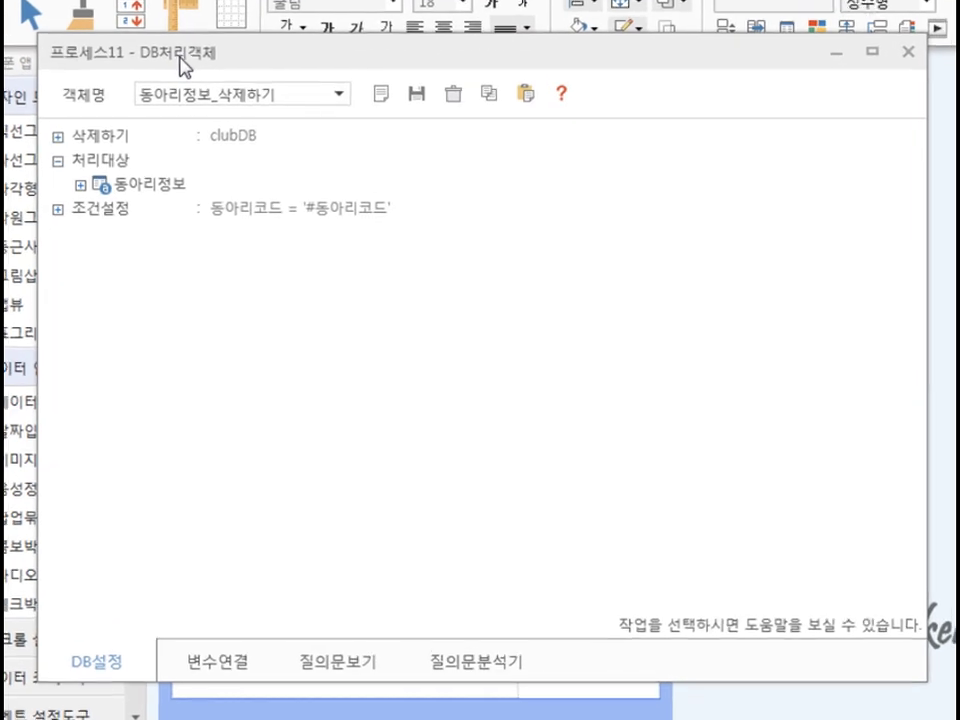
click(334, 82)
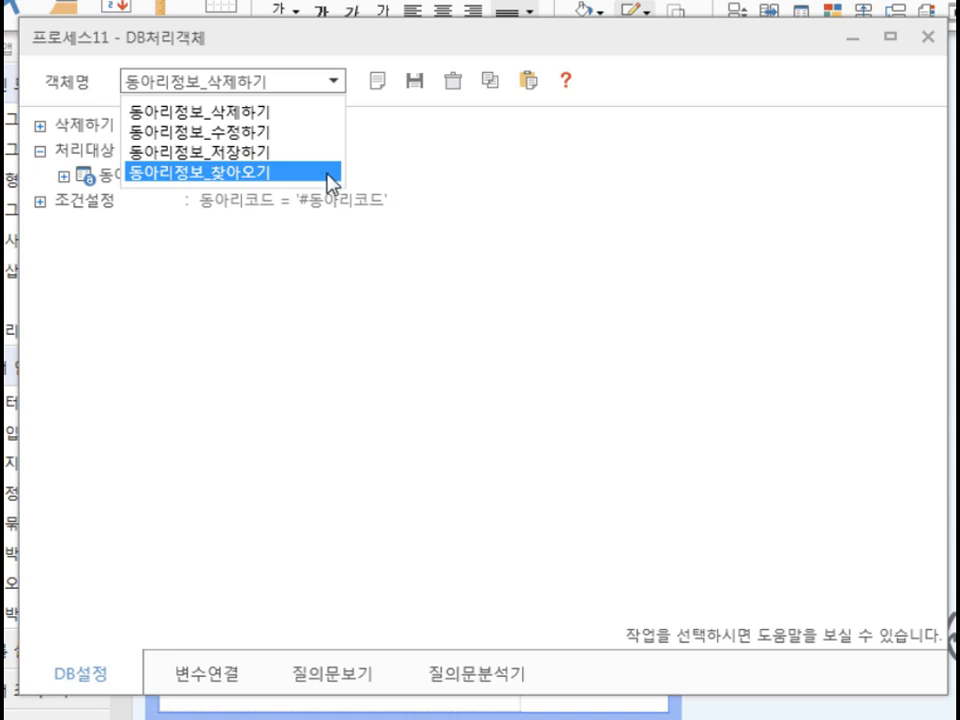
click(480, 204)
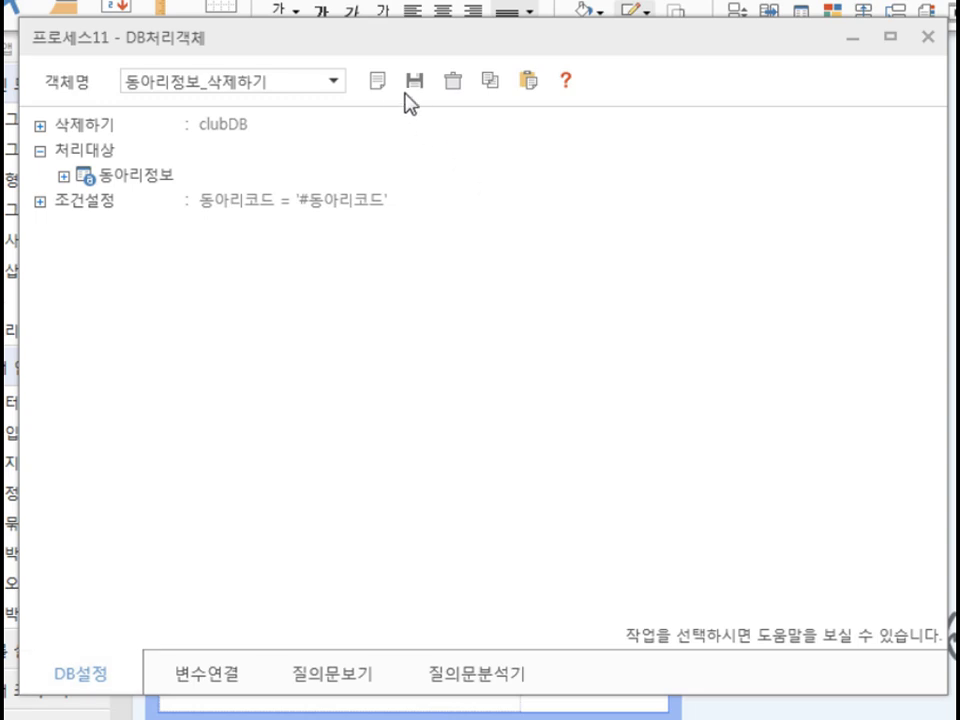
Create a new DB처리객체 with the 찾아오기 operation on clubDB and proceed to its 처리대상 settings.
click(384, 82)
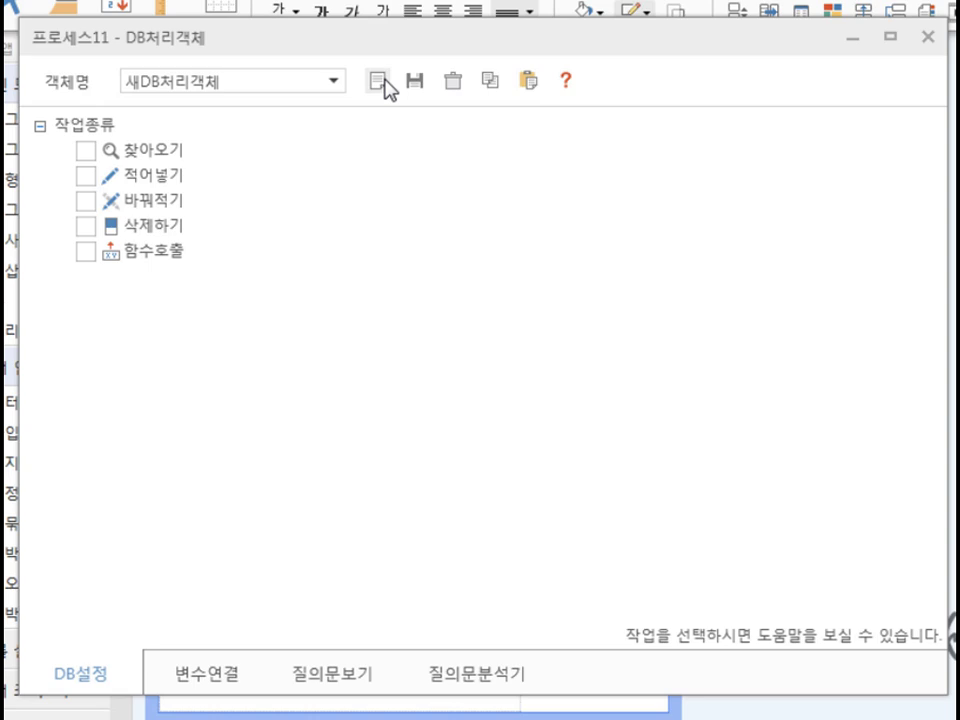
click(86, 151)
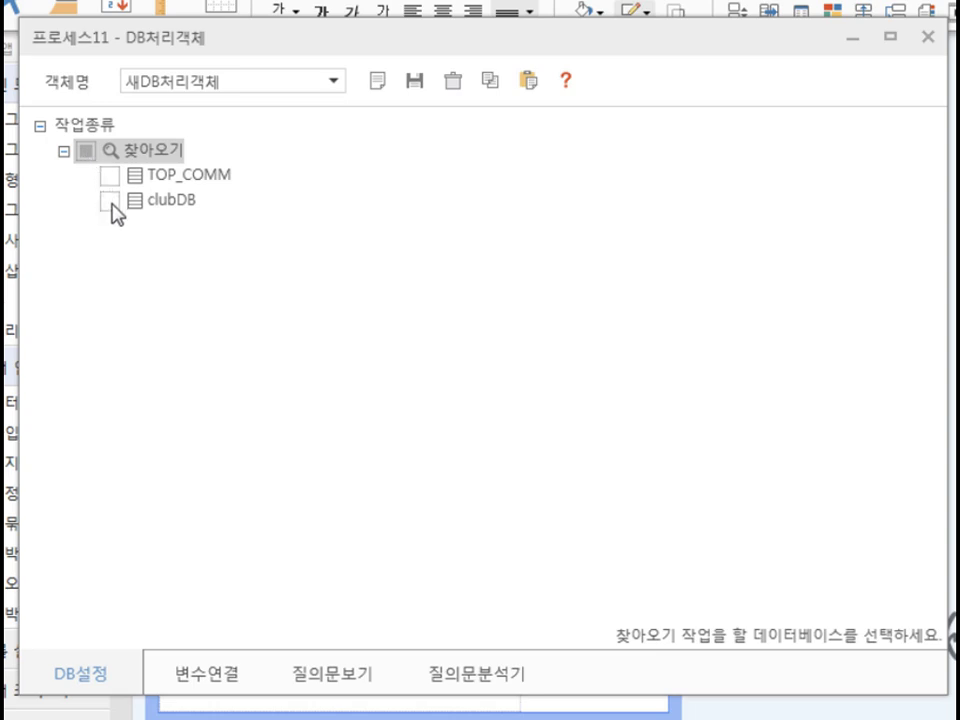
click(111, 204)
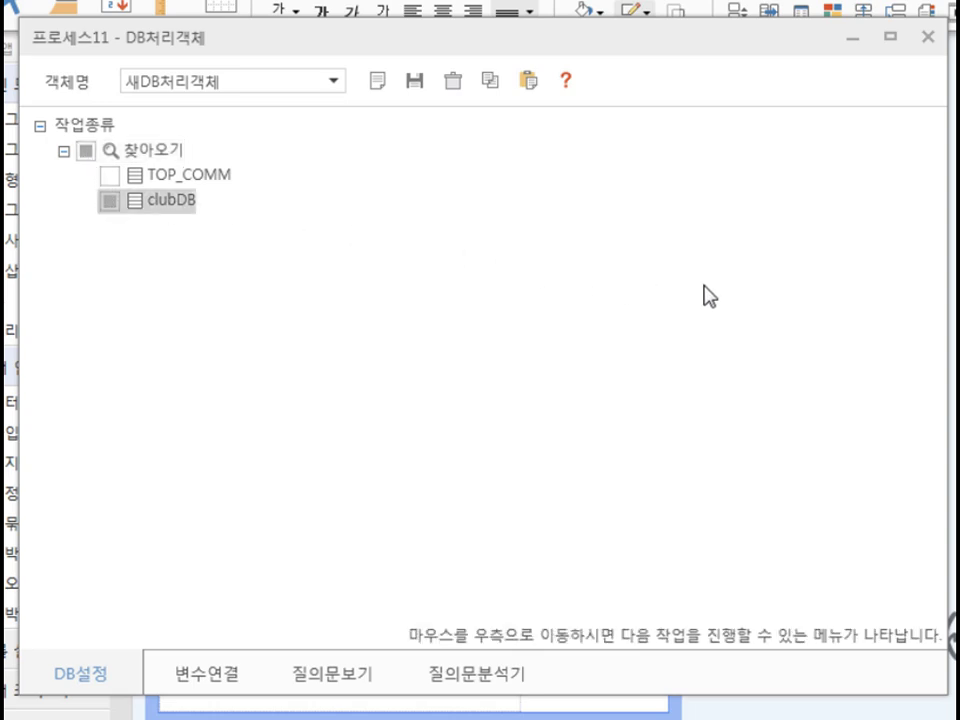
mouse_move(712, 291)
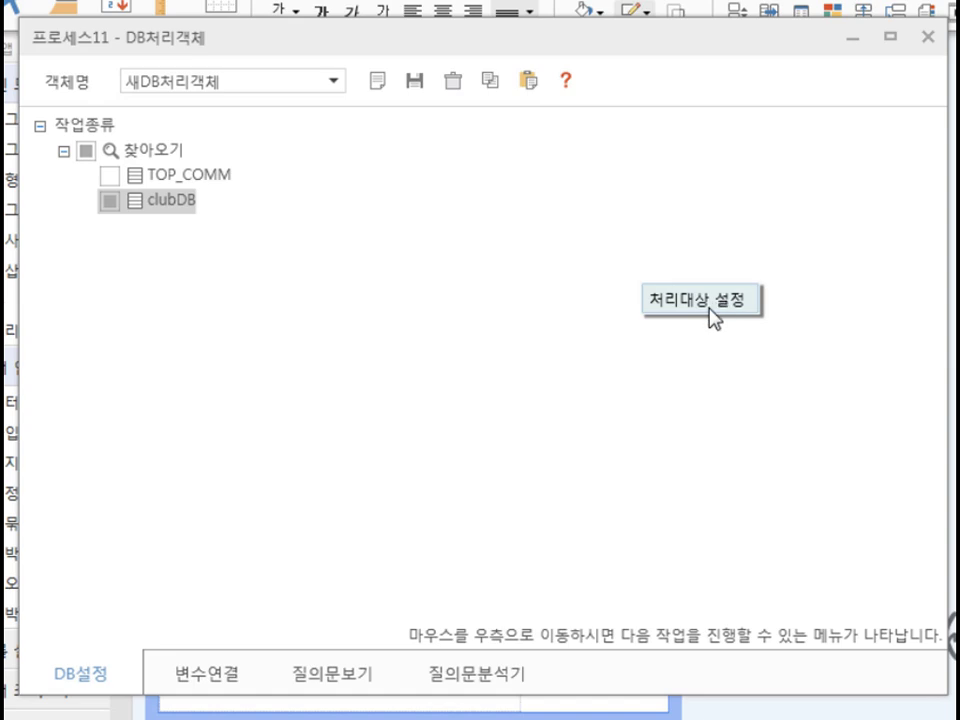
click(711, 308)
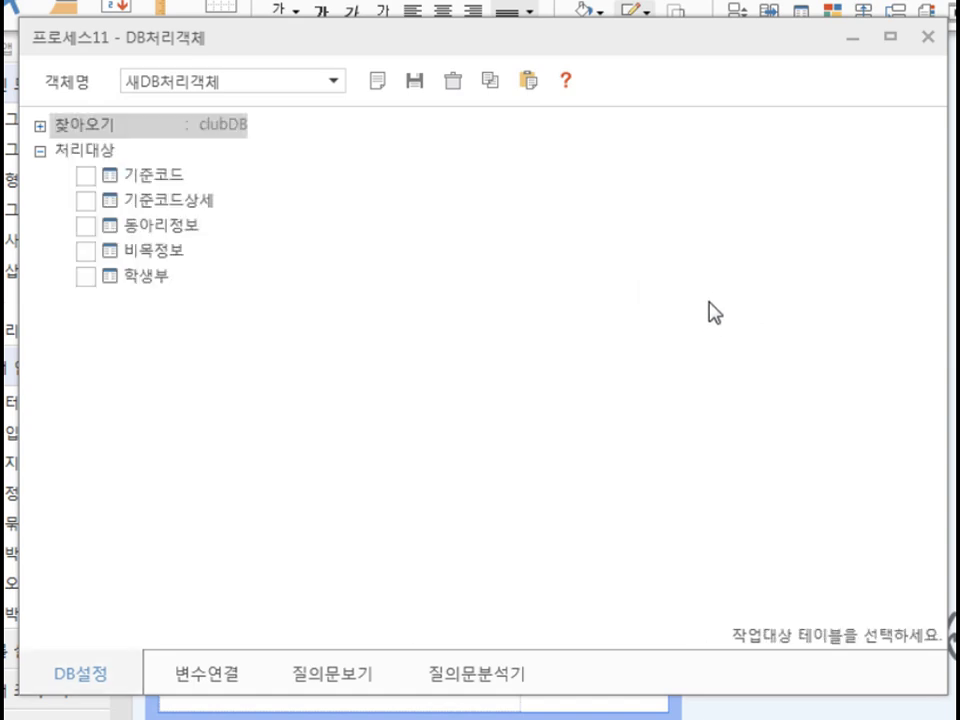
Choose only the 동아리코드 field of the 동아리정보 table as target and have it retrieve the 총건수.
click(87, 227)
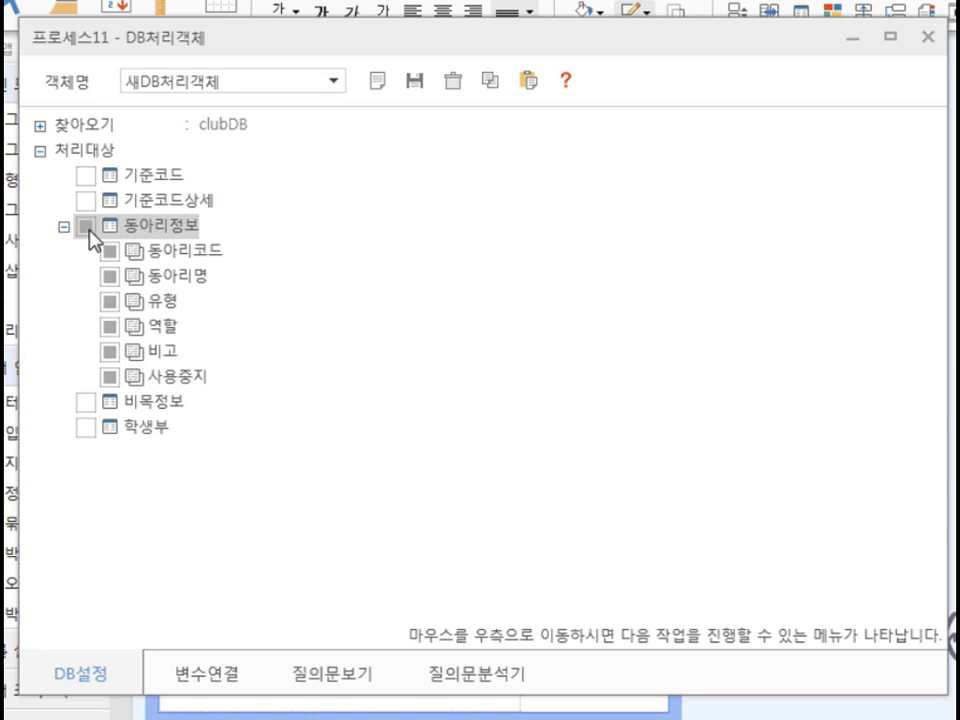
click(87, 227)
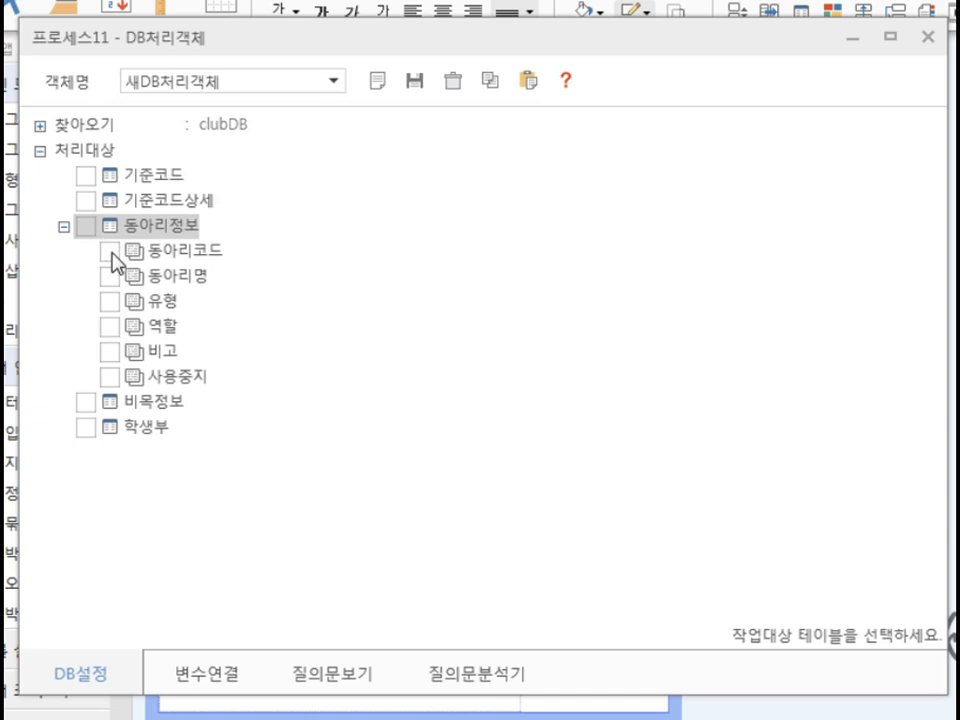
click(111, 251)
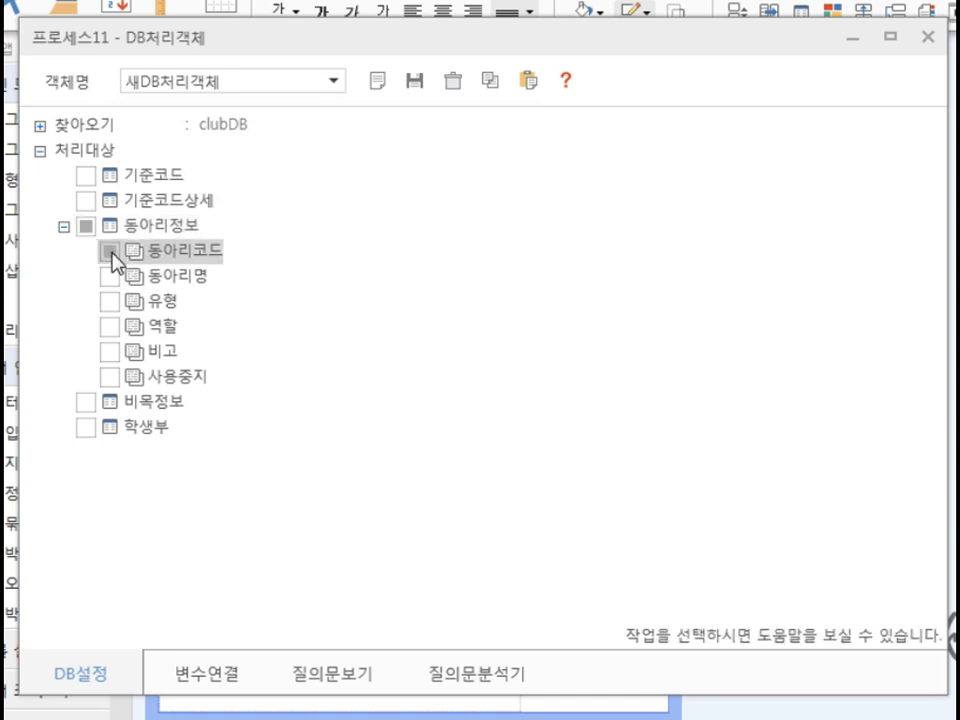
right_click(166, 255)
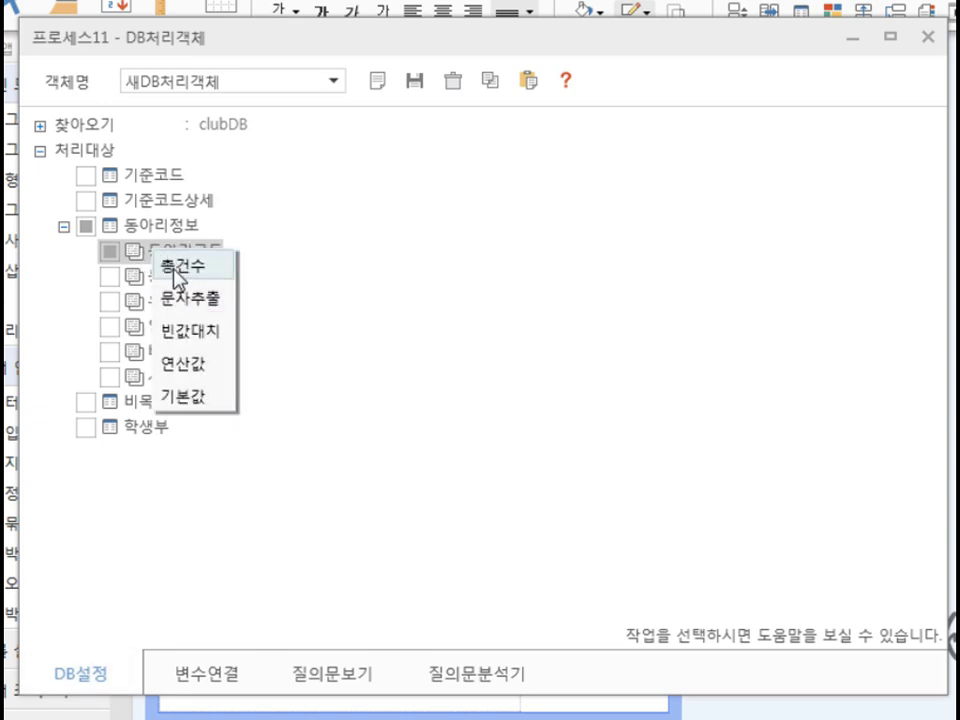
click(178, 270)
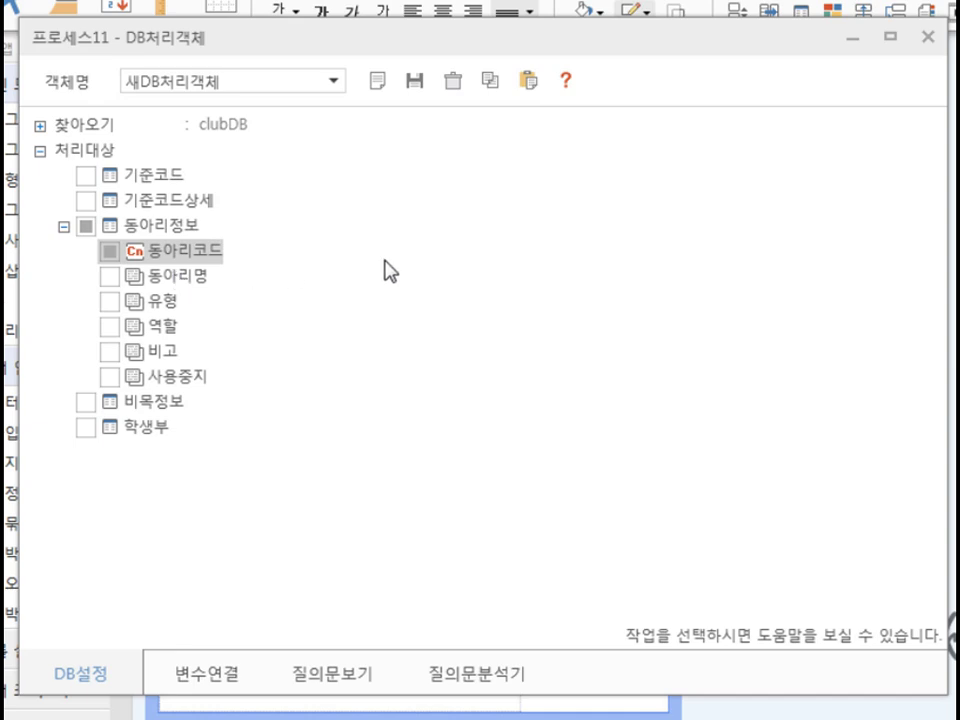
Proceed to the 조건설정 of the DB처리객체 and choose the 동아리정보 table's 동아리명 as the first condition field.
right_click(641, 279)
click(690, 293)
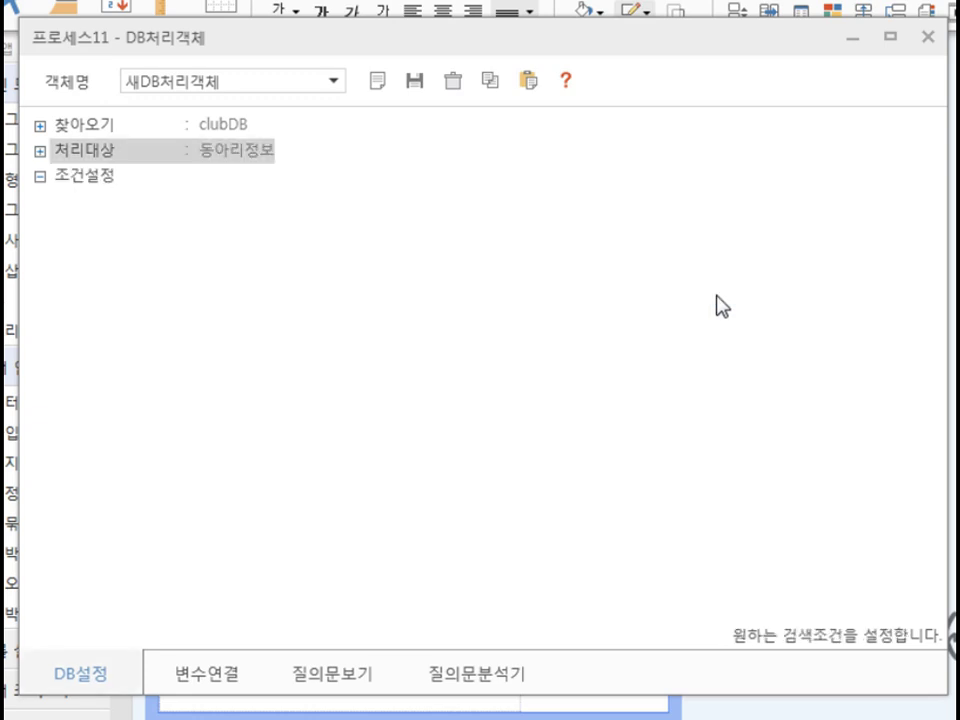
click(96, 180)
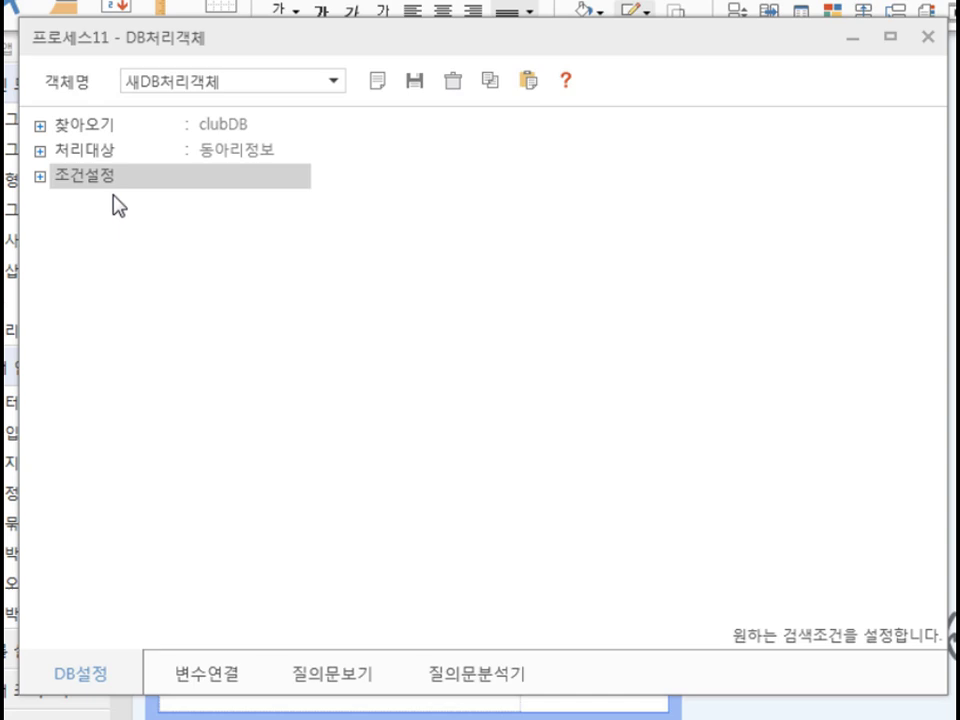
click(40, 177)
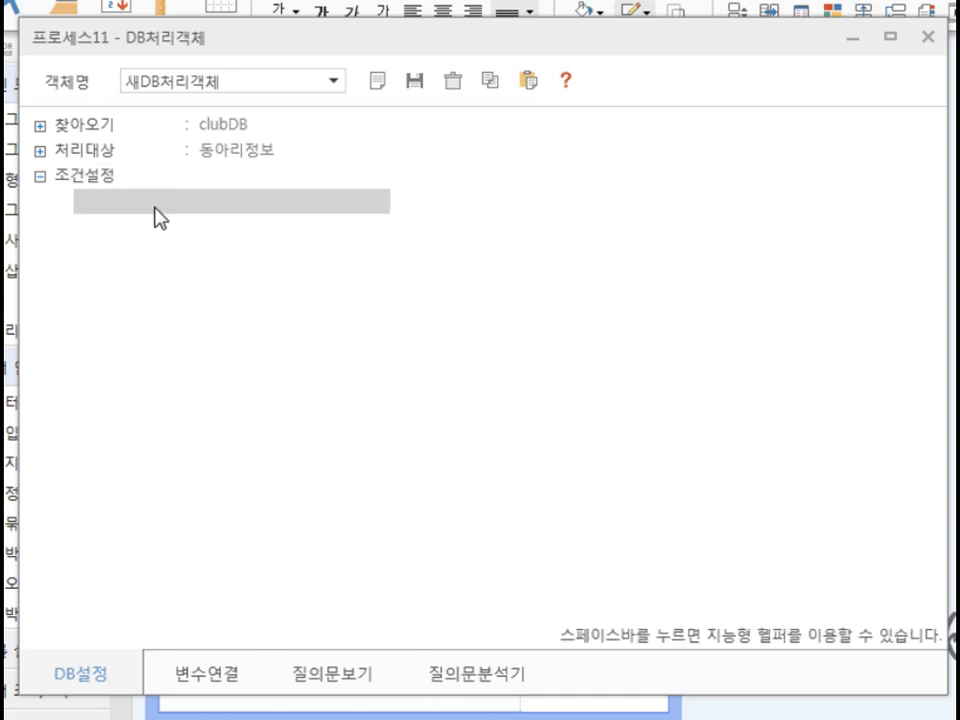
click(155, 206)
key(space)
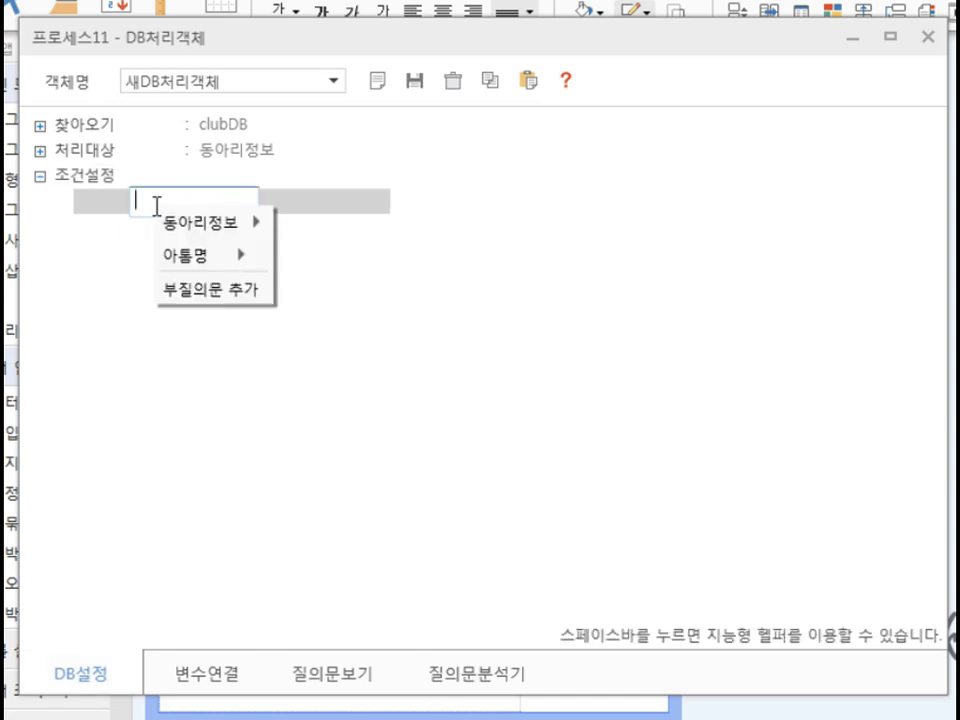
mouse_move(176, 224)
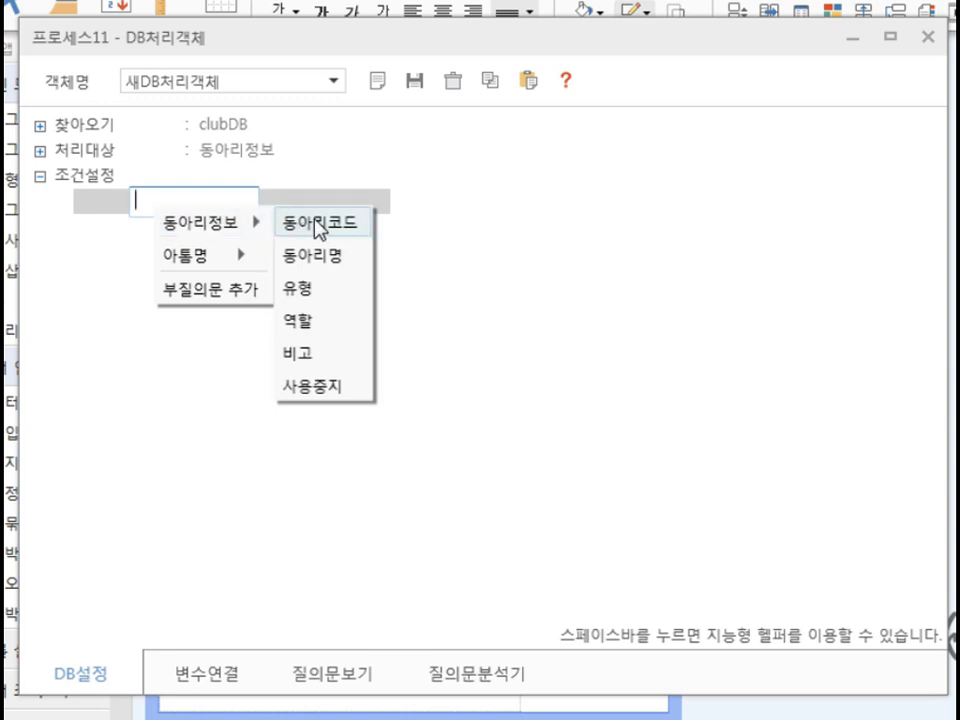
click(326, 262)
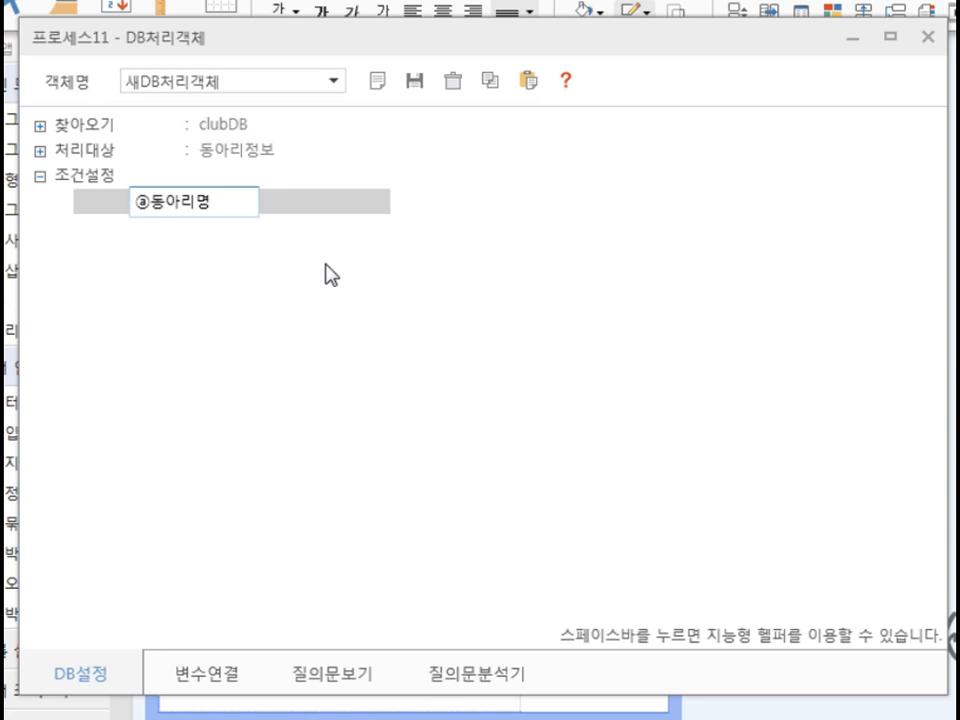
Set the 동아리명 condition to equal the form's 동아리명 entry field, written as '#동아리명'.
right_click(317, 260)
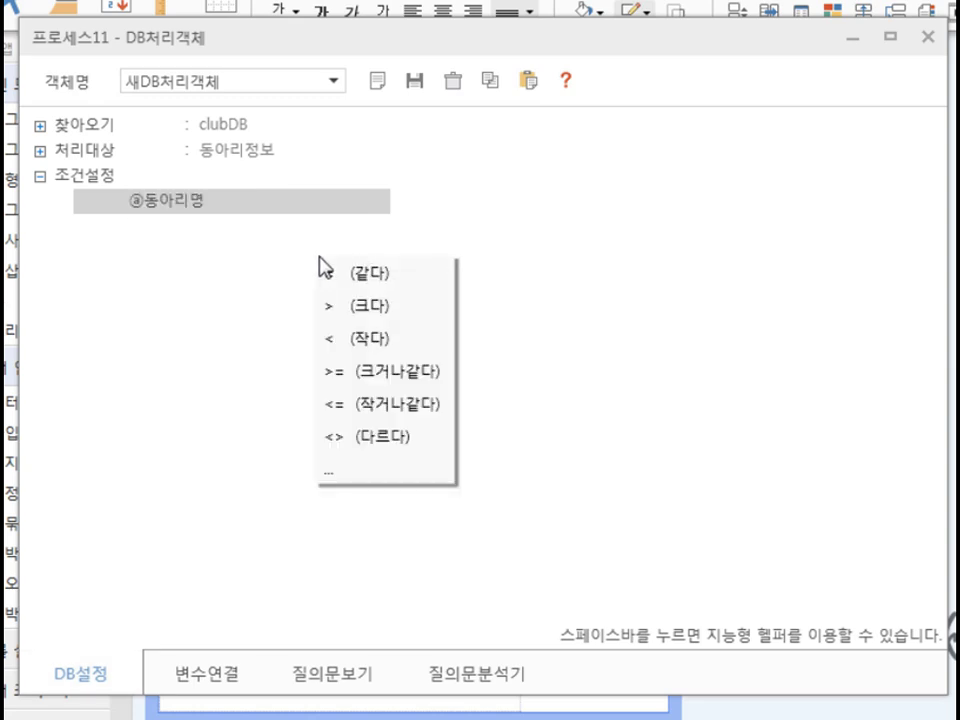
click(366, 278)
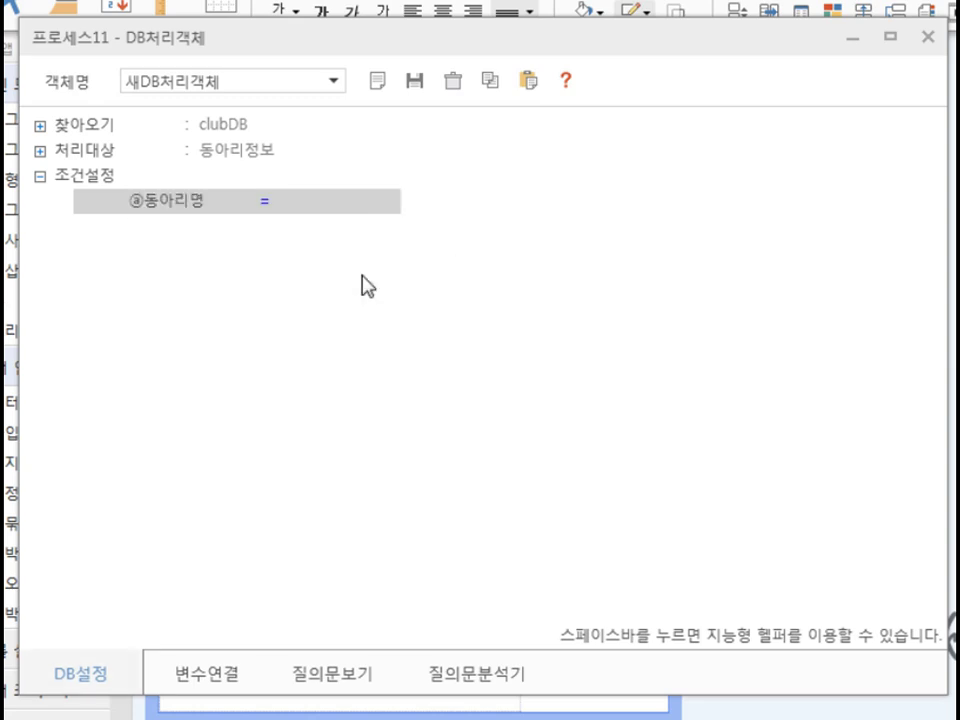
click(322, 203)
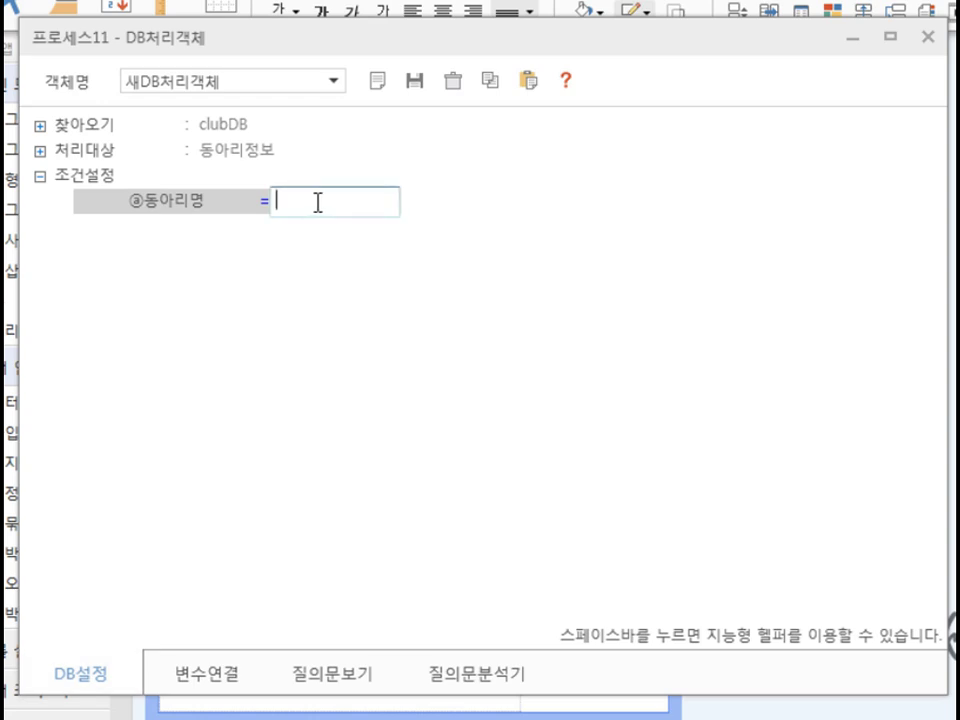
right_click(317, 203)
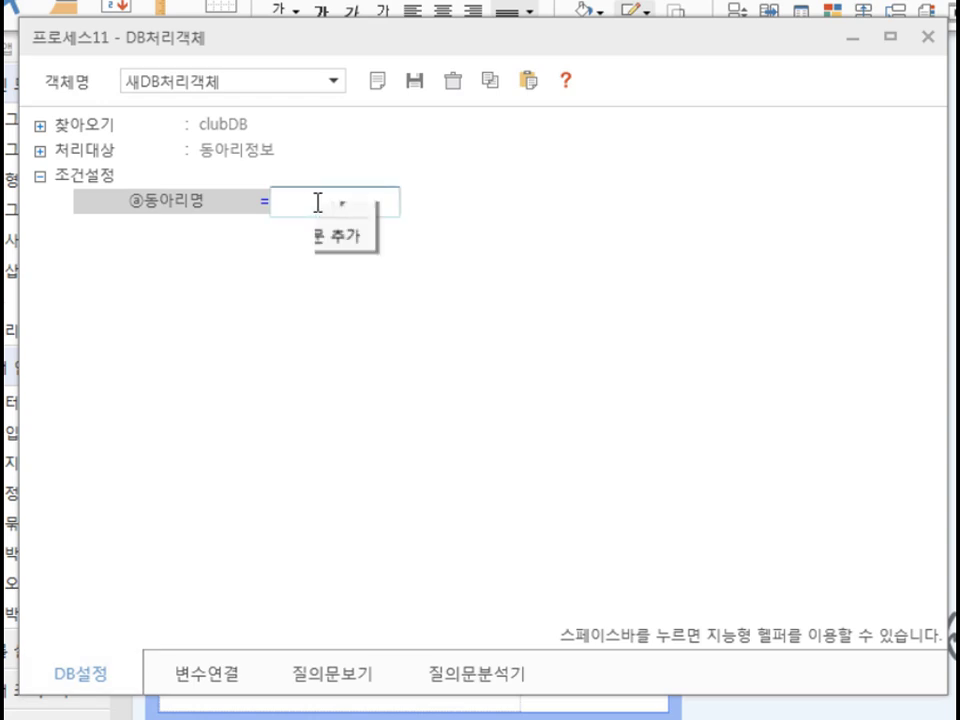
mouse_move(362, 258)
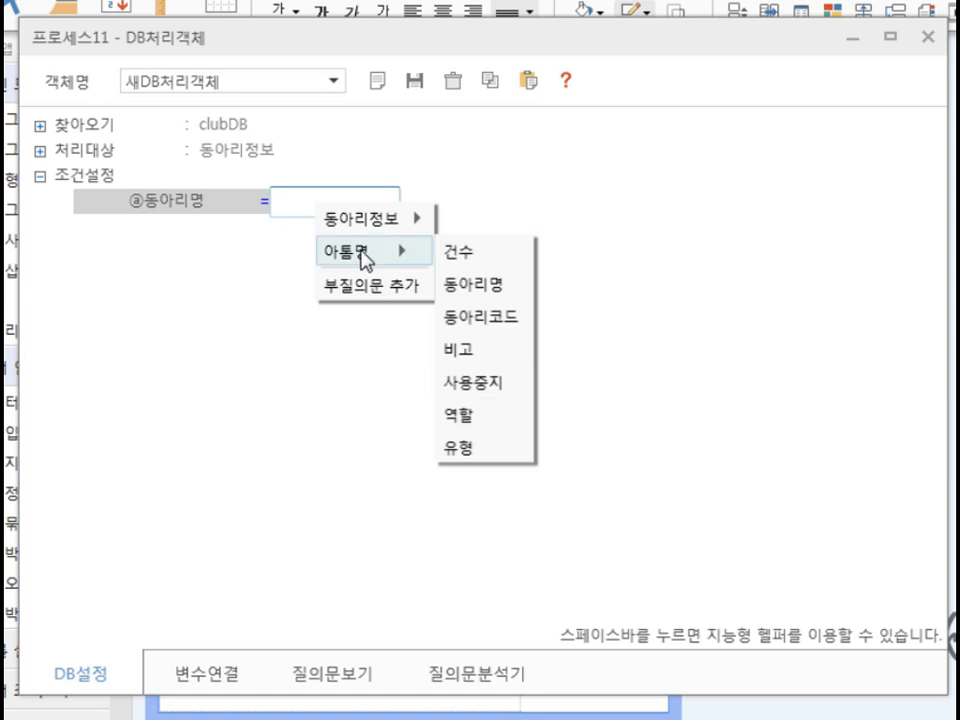
click(480, 286)
text('#동아리명)
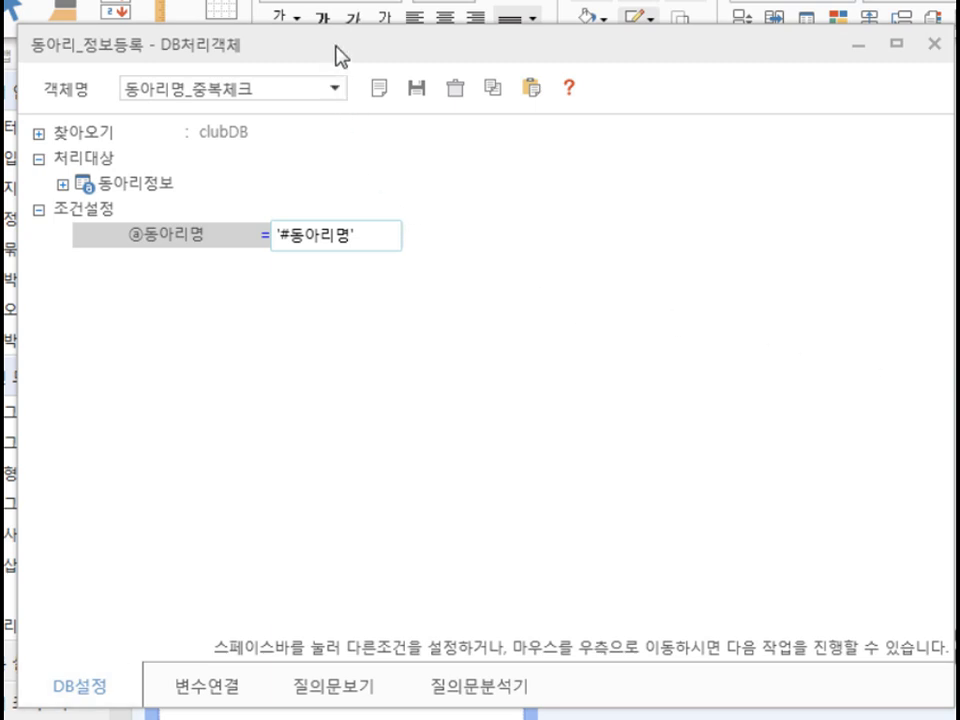
Add a second condition joined with 그리고 on the 동아리정보 table's 동아리코드, using the <> (다르다) operator.
right_click(512, 357)
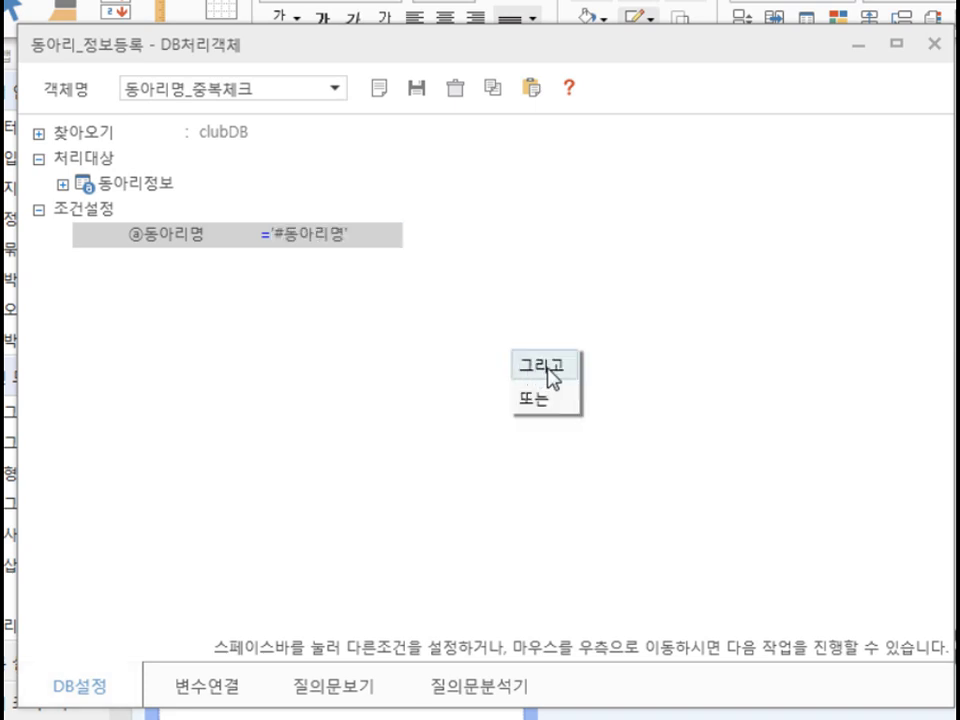
click(547, 370)
right_click(440, 332)
mouse_move(459, 343)
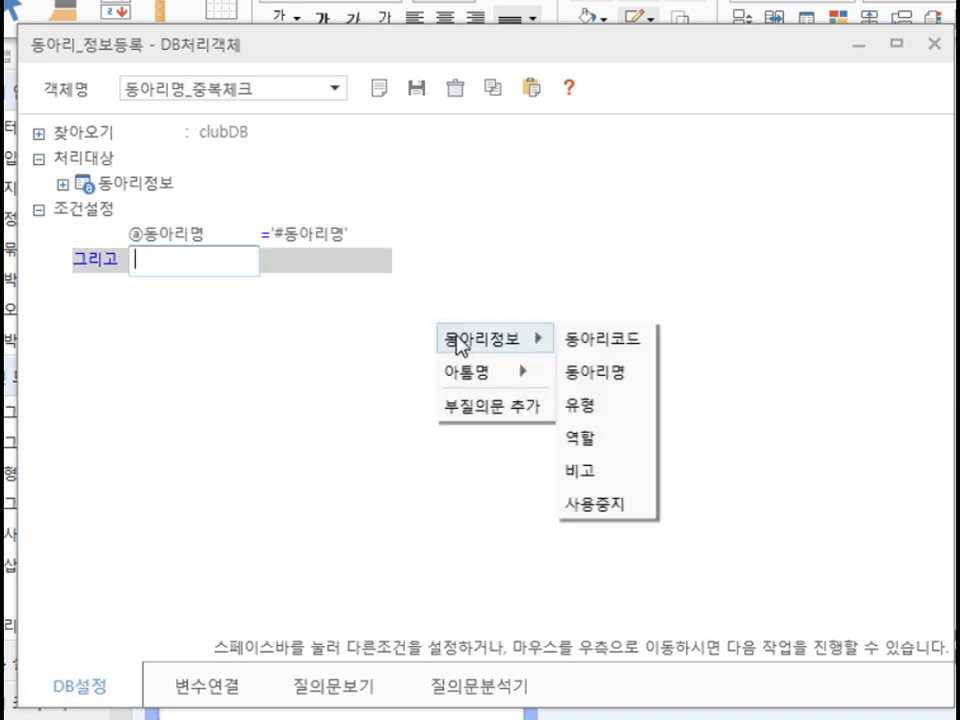
click(595, 348)
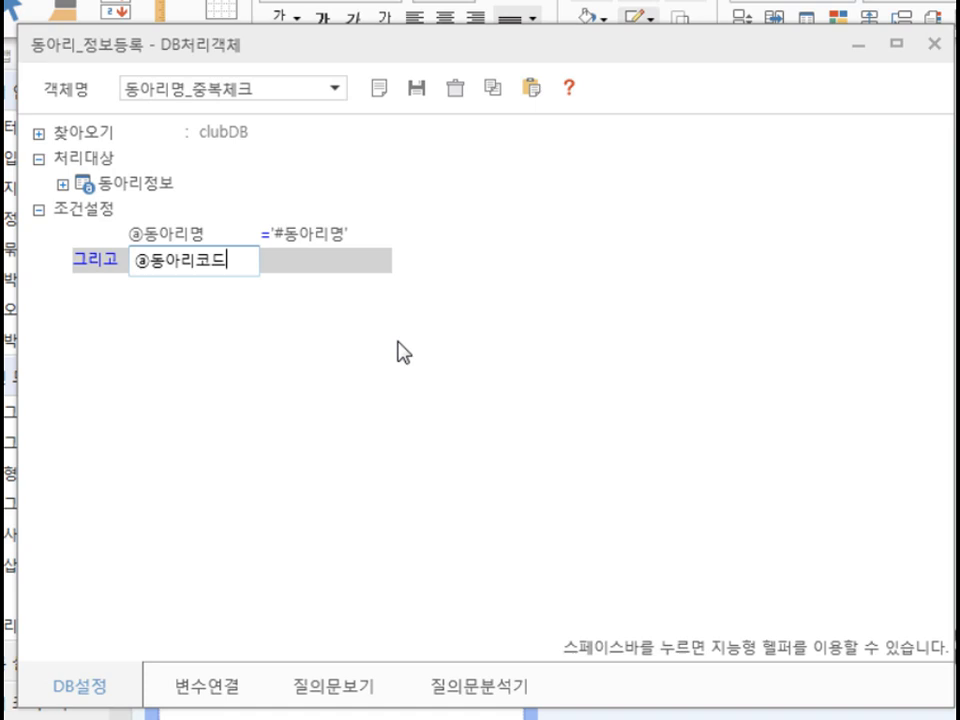
right_click(282, 297)
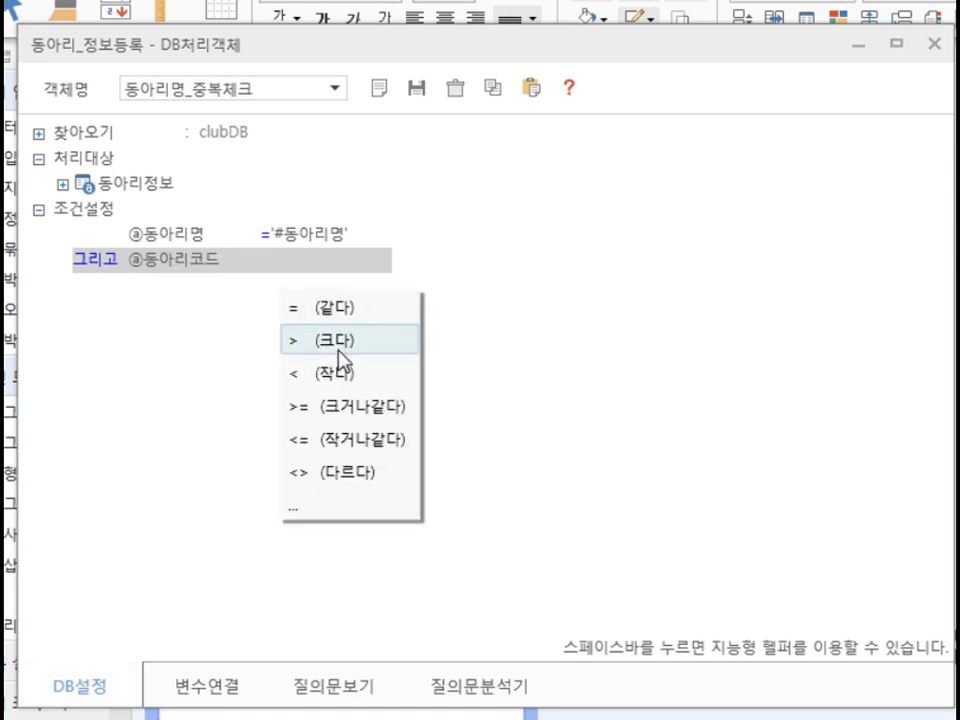
click(337, 472)
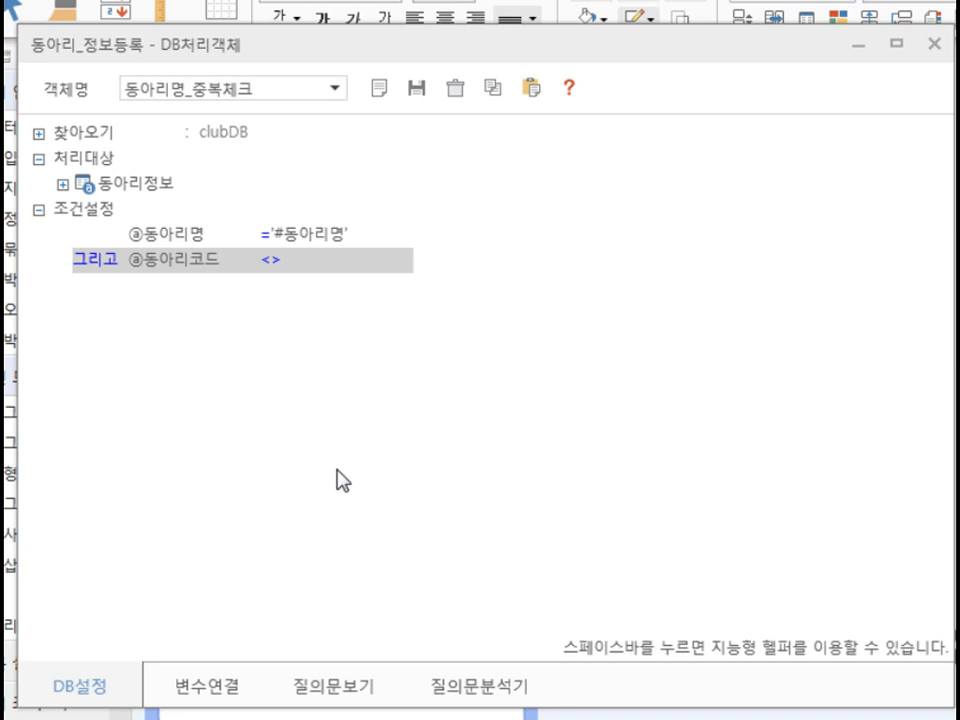
Set the comparison value of the 동아리코드 condition to the form's 동아리코드 entry field, '#동아리코드'.
click(293, 262)
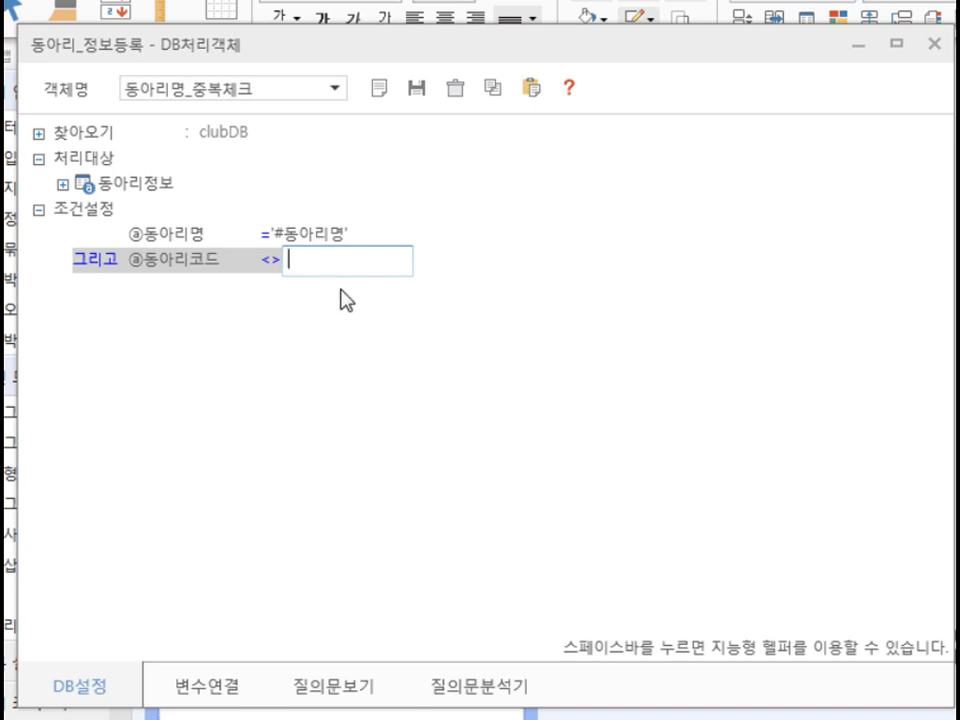
right_click(333, 281)
mouse_move(392, 336)
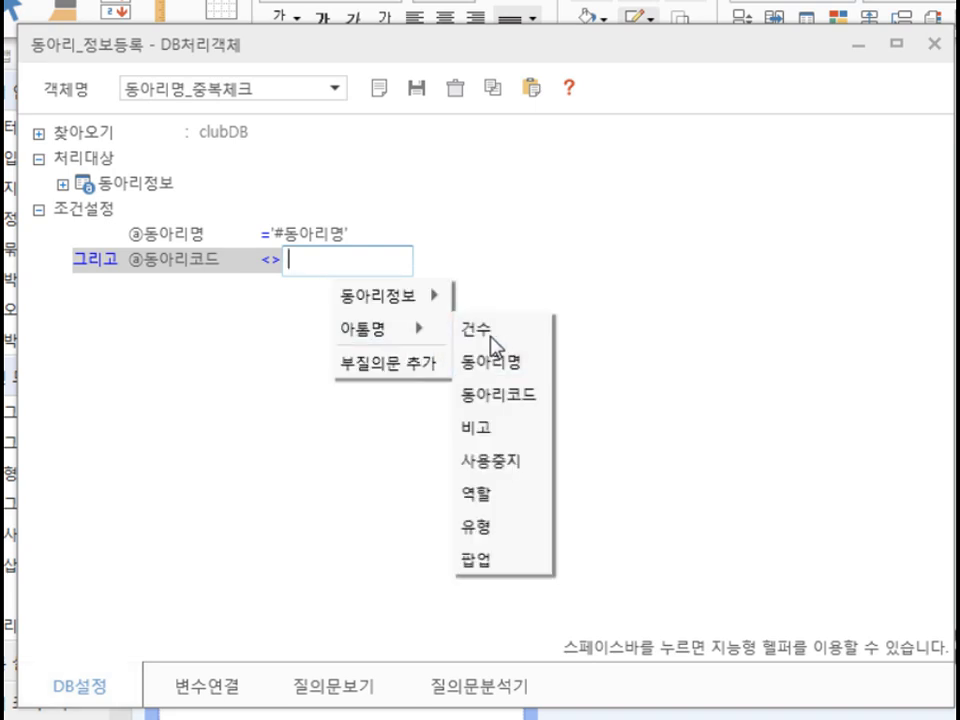
click(516, 398)
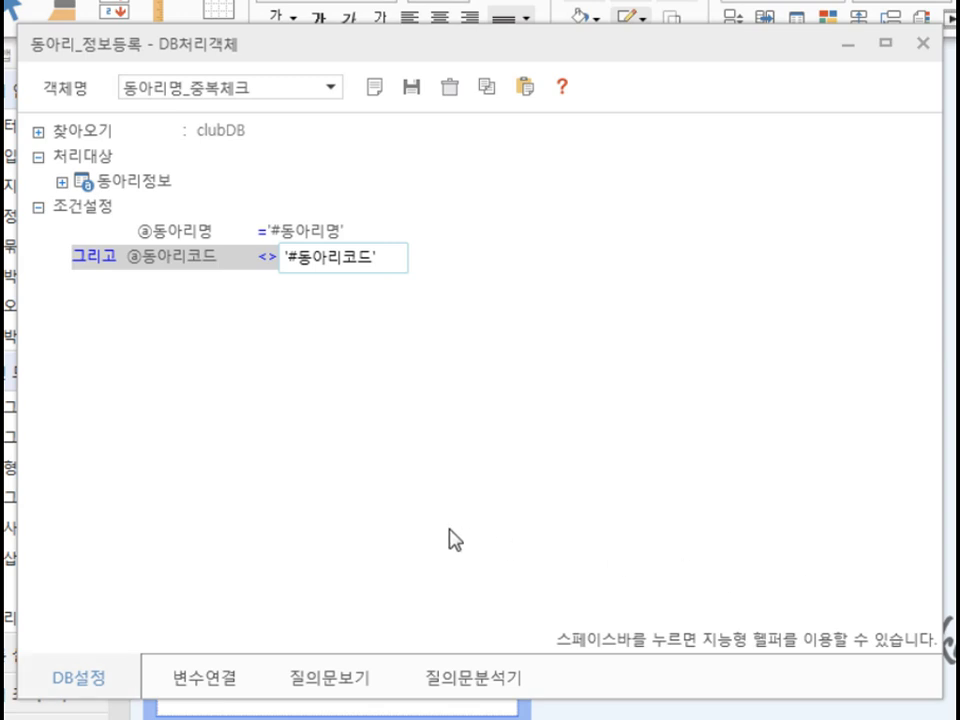
Connect the 동아리코드 count to the 건수 variable and save the DB처리객체 under the name 동아리명_중복체크.
click(233, 686)
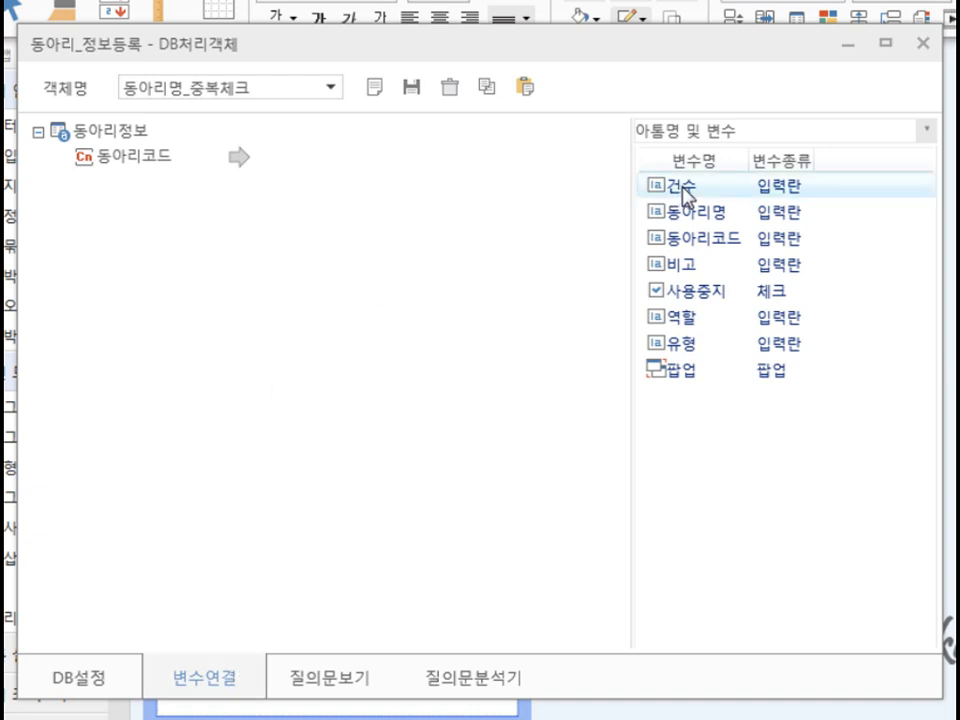
drag(683, 190, 133, 163)
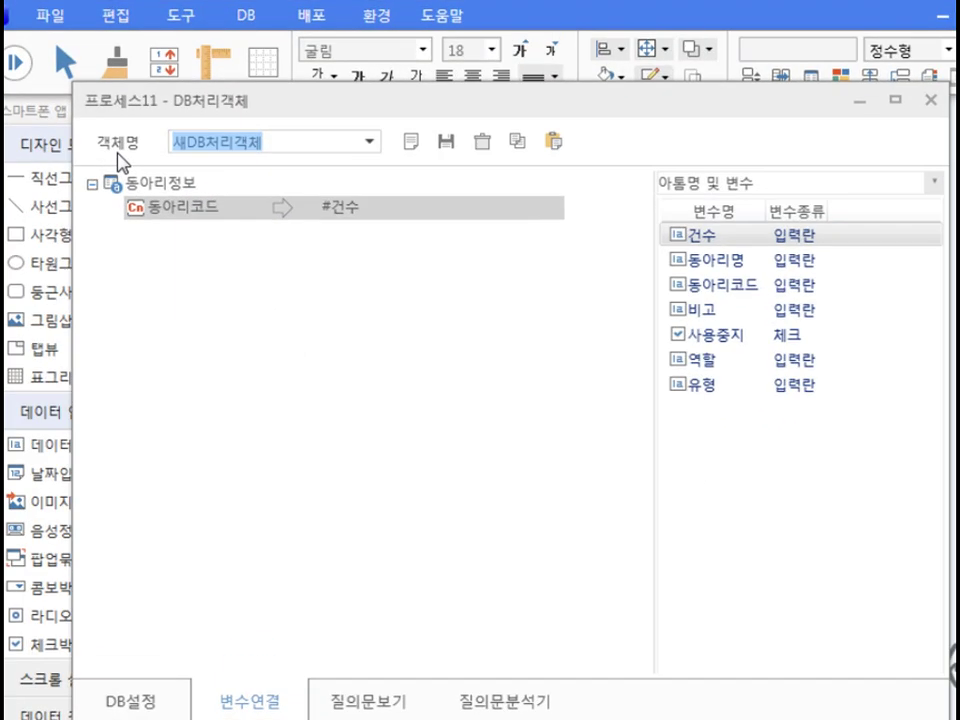
text(동아리명_중복체크)
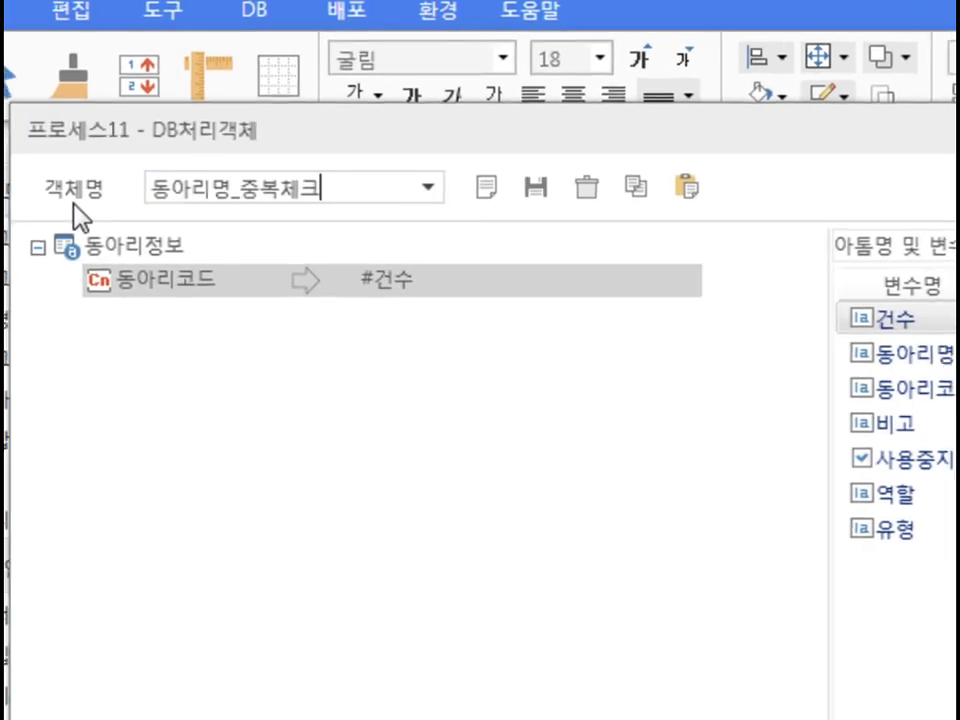
click(600, 222)
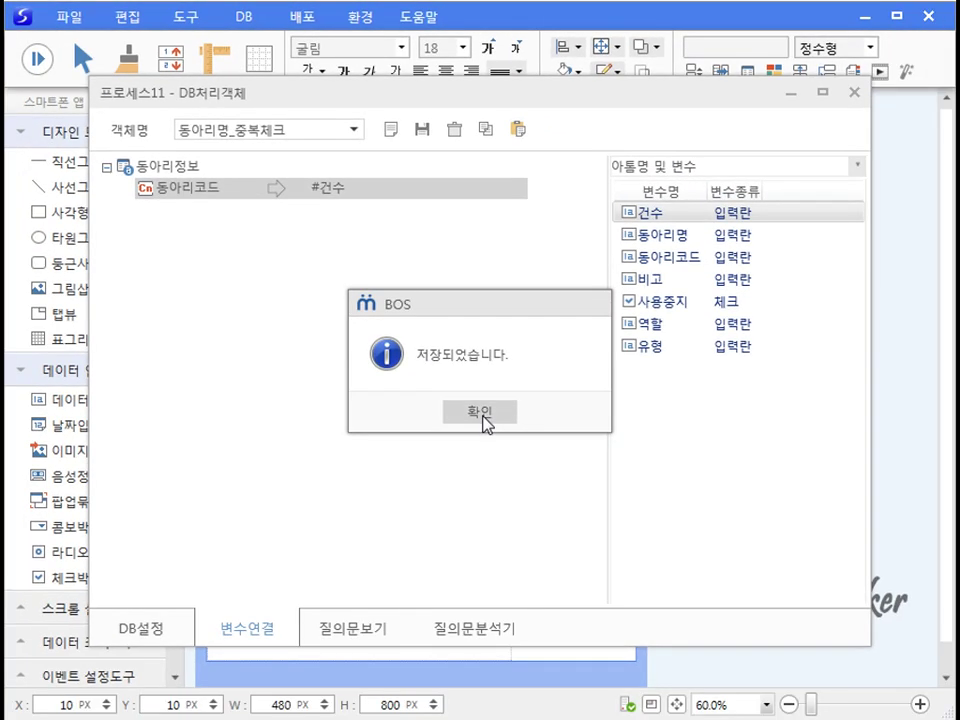
click(680, 710)
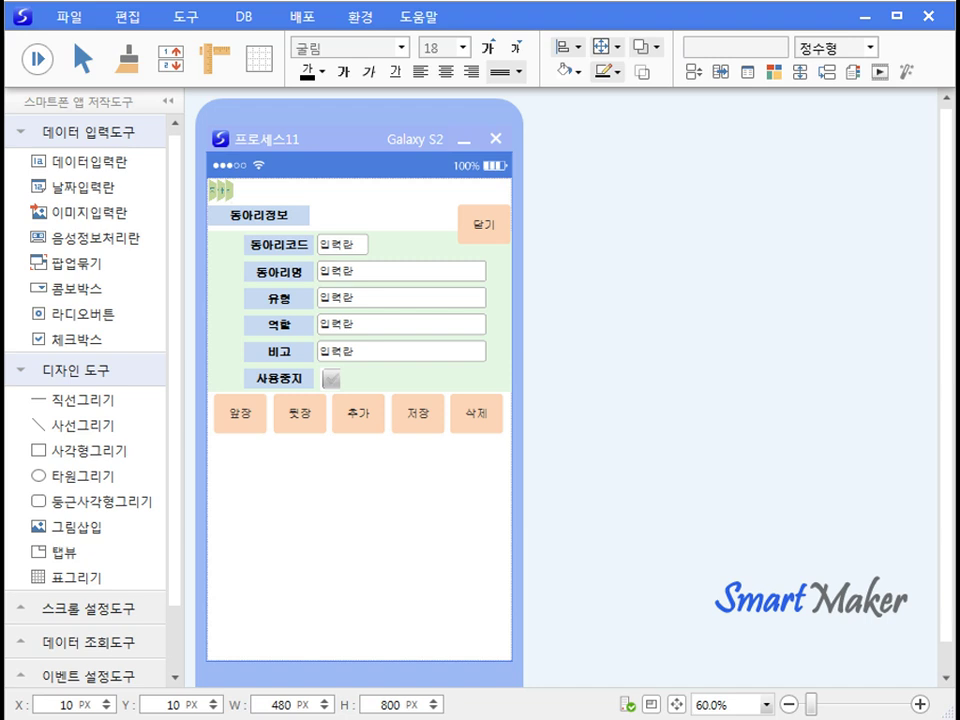
In the 진행관리자, add a 저장을 누르면 event to the 저장 button that runs the DB처리객체 동아리명_중복체크.
click(180, 24)
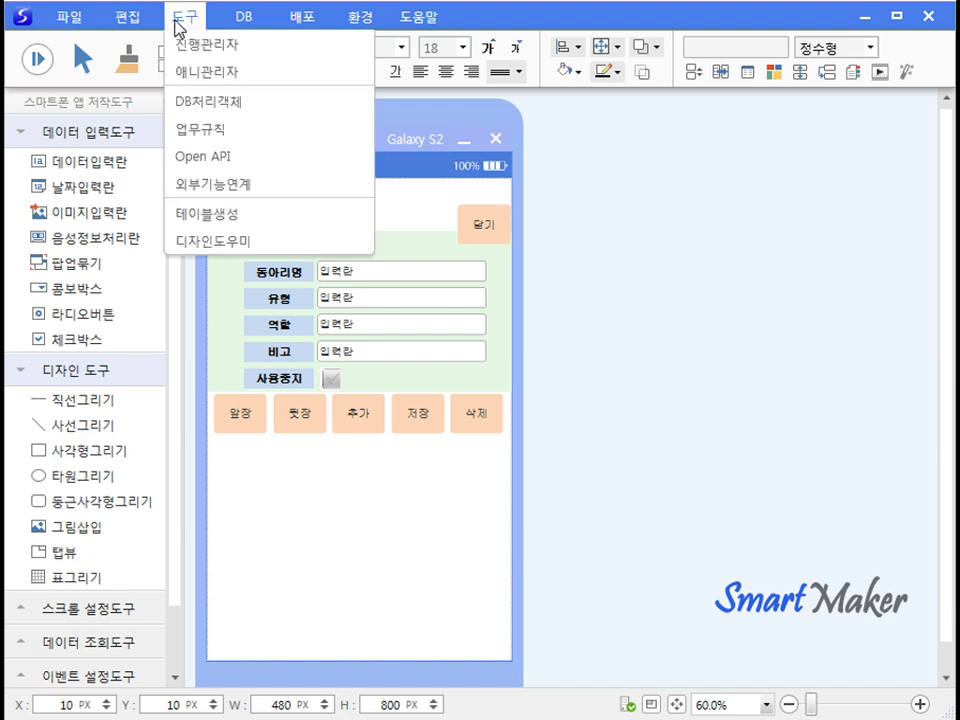
click(205, 44)
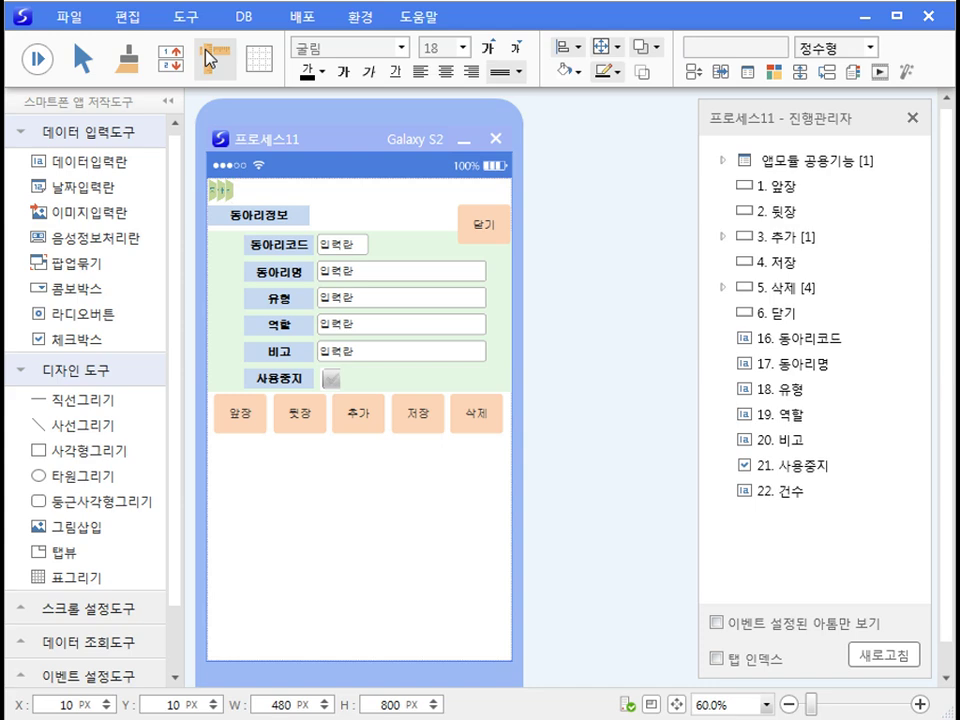
click(789, 266)
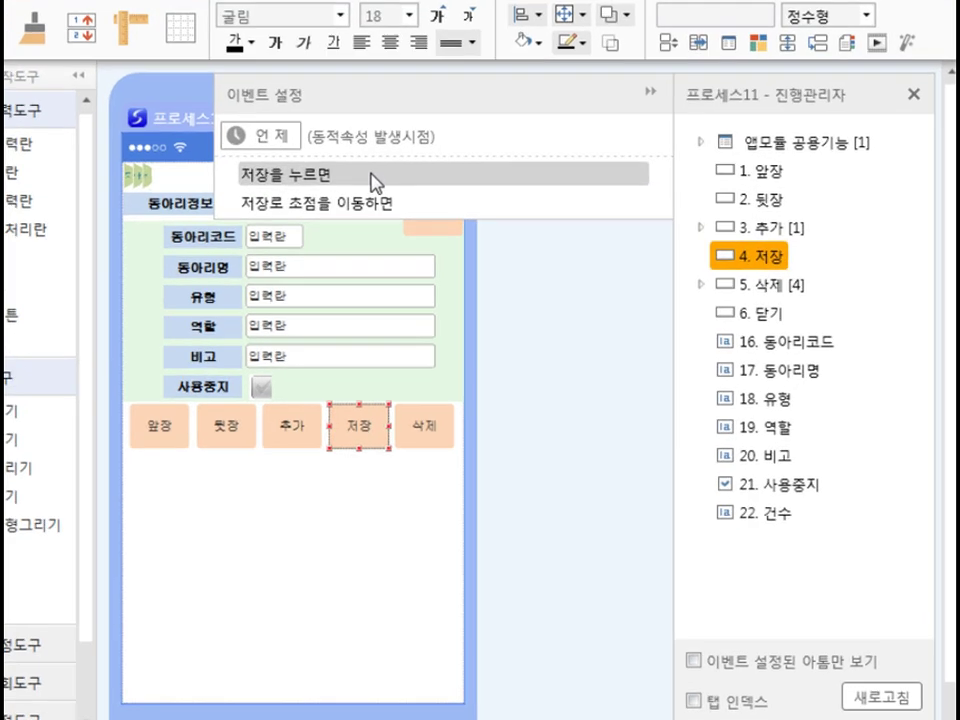
click(430, 190)
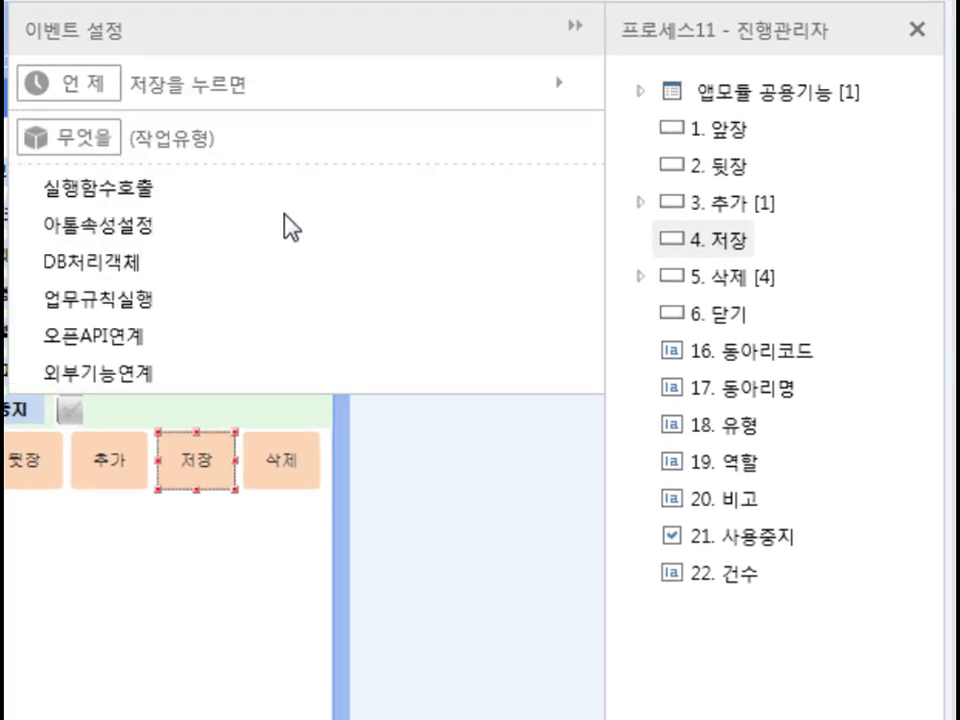
click(305, 264)
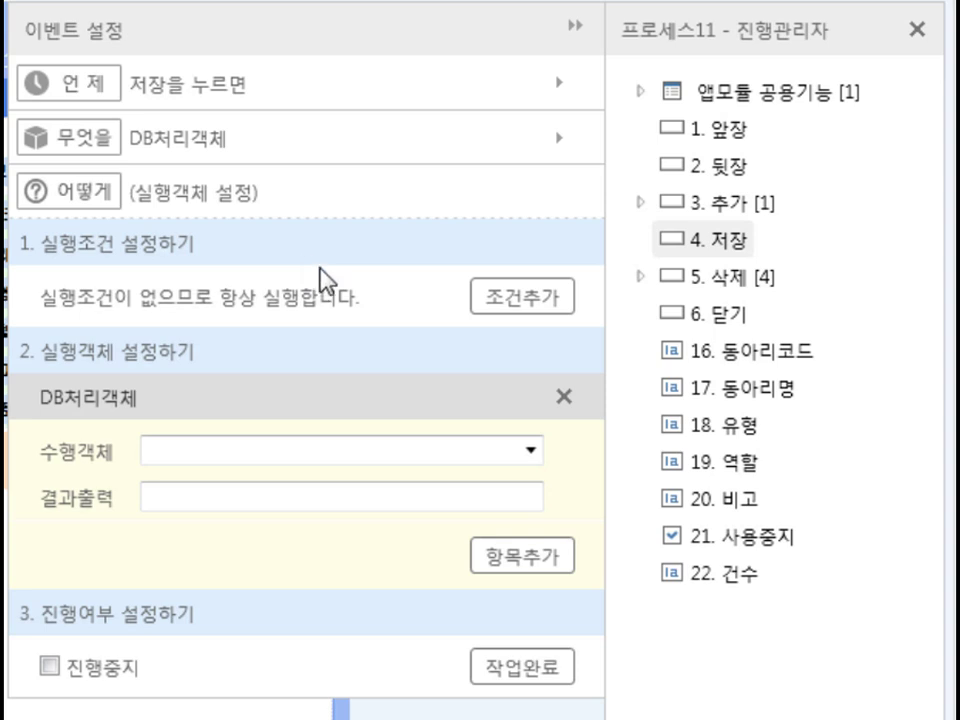
click(527, 452)
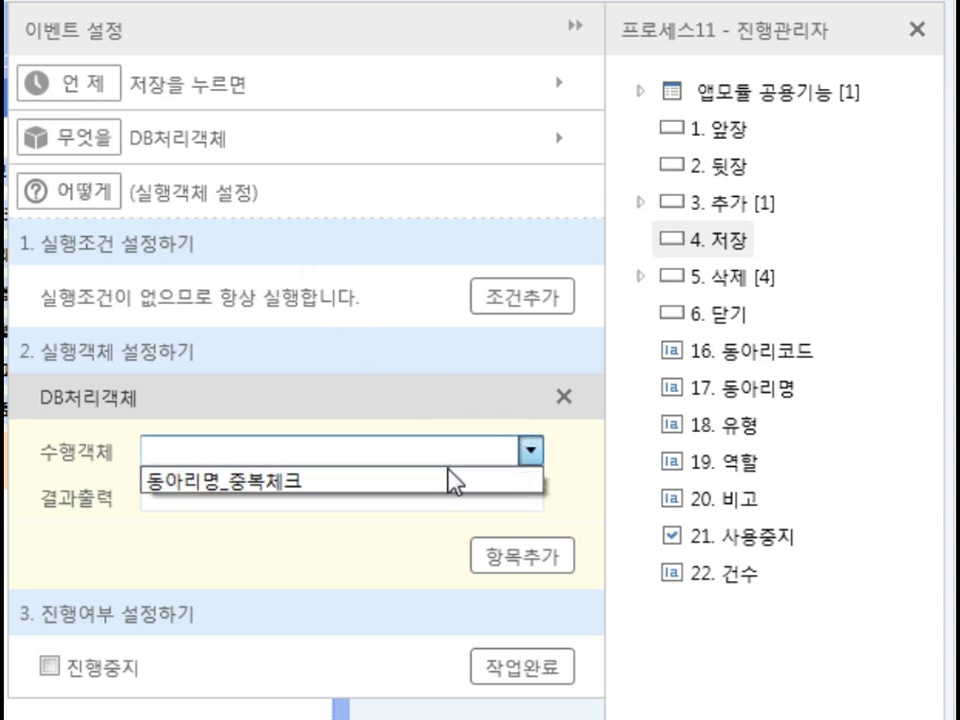
click(435, 483)
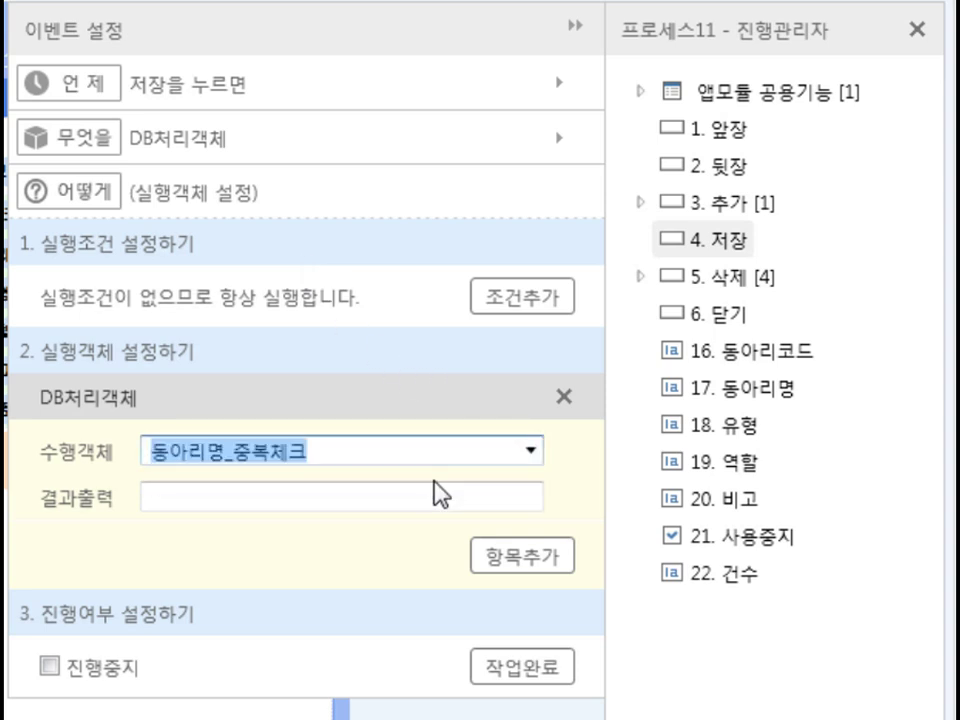
click(522, 667)
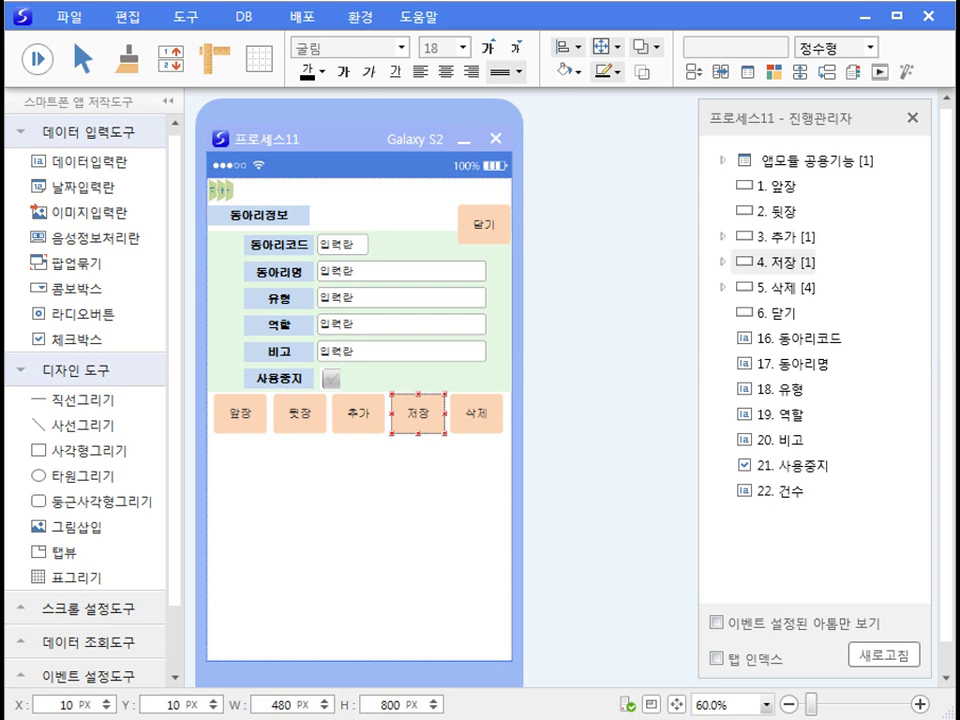
key(Escape)
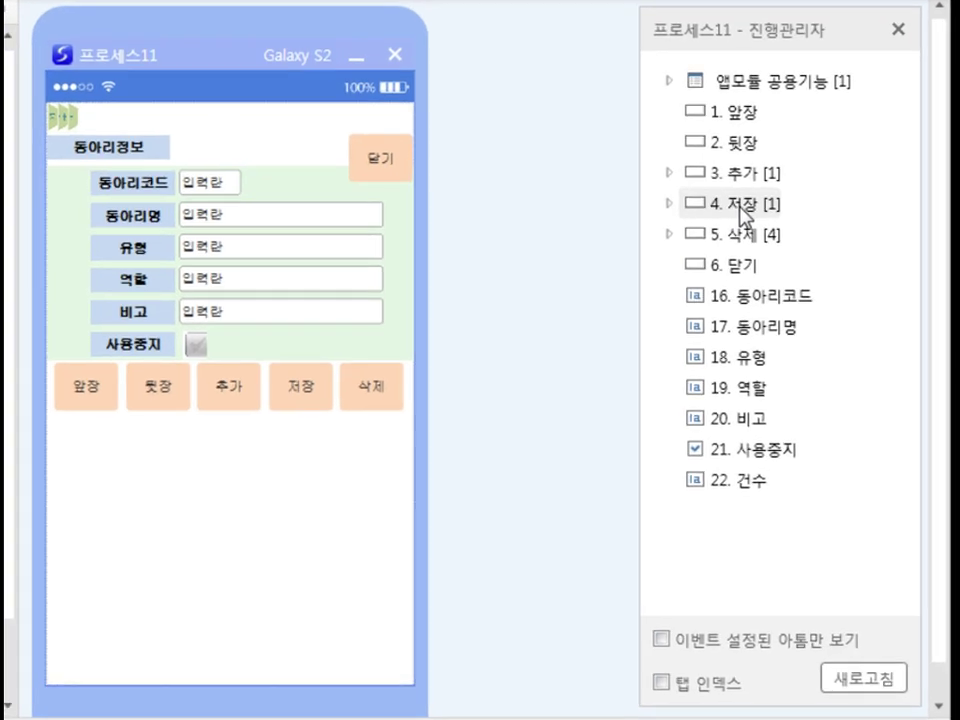
Add a second 저장을 누르면 event of type 실행함수호출 to the 저장 button, executed on the condition 건수 > 0.
click(741, 212)
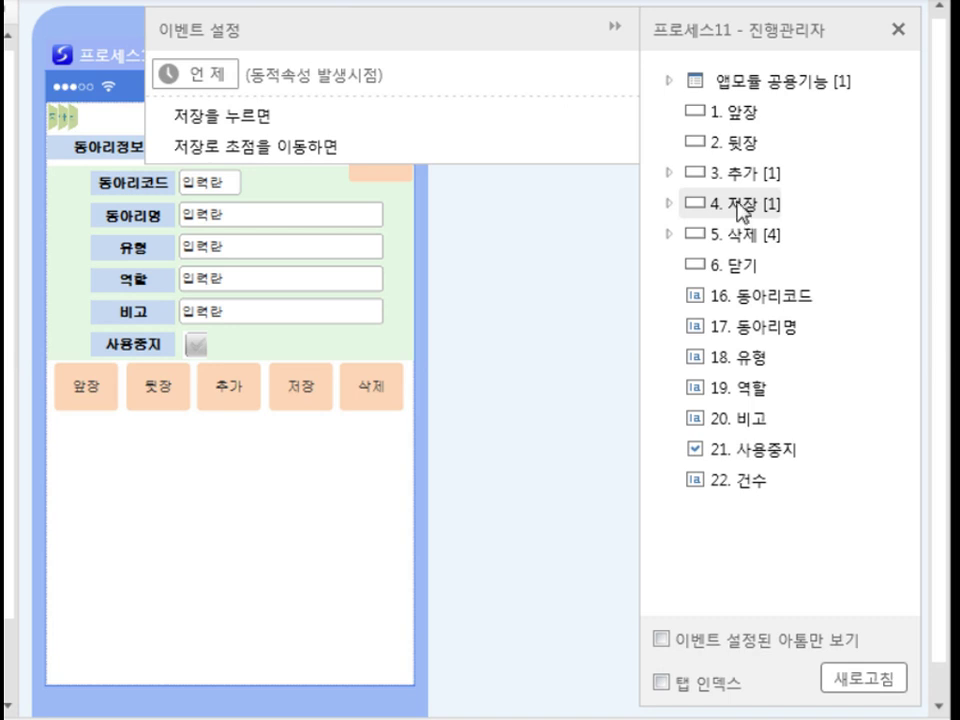
click(266, 120)
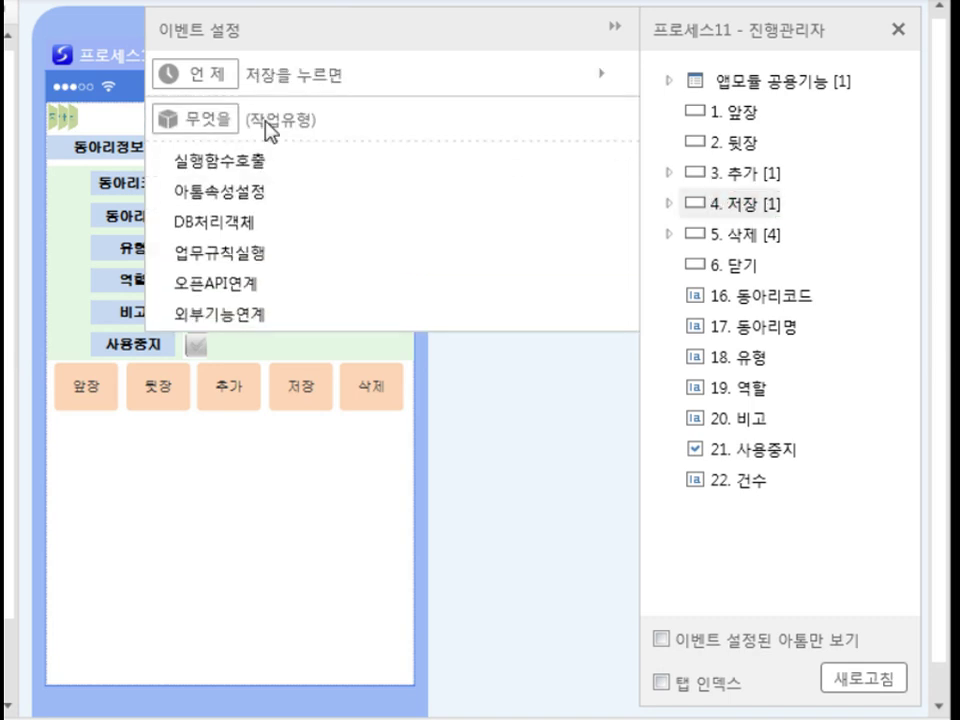
click(268, 162)
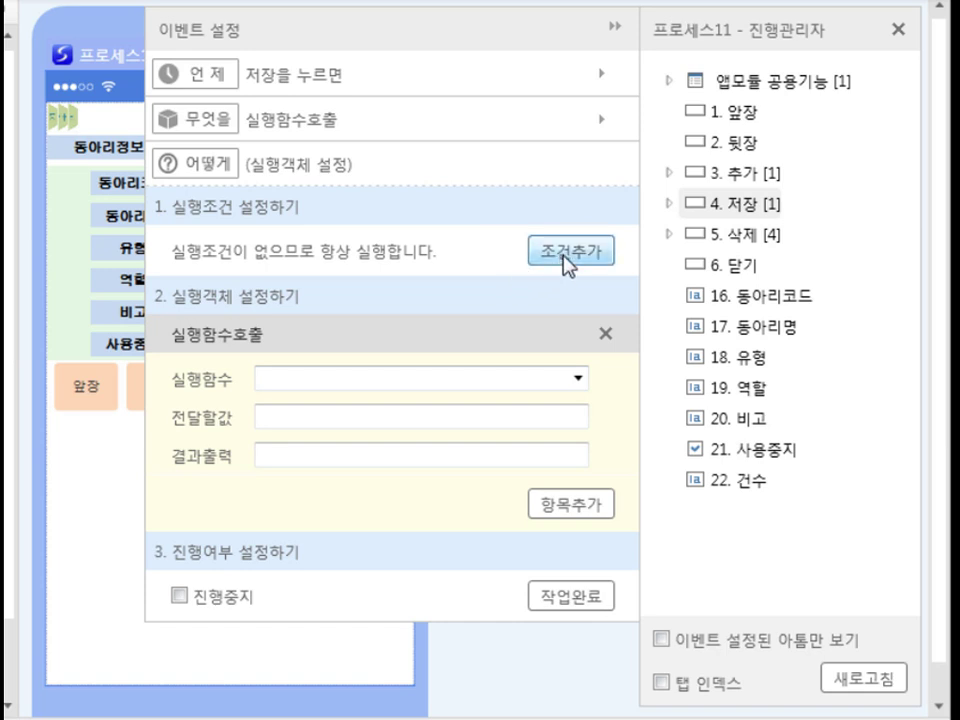
click(564, 256)
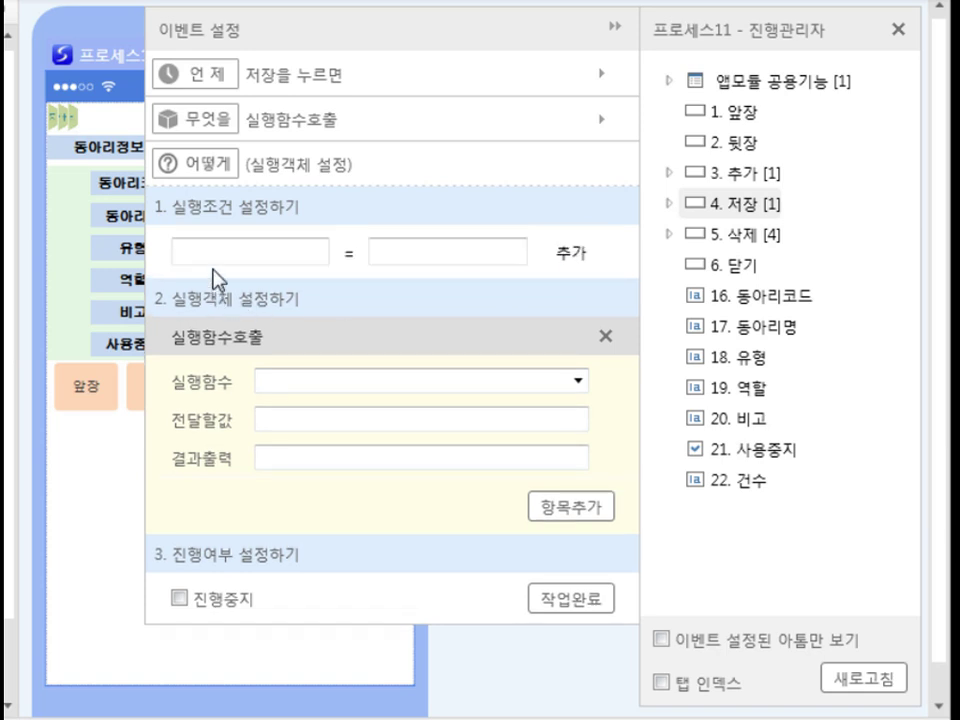
click(214, 252)
text(건수)
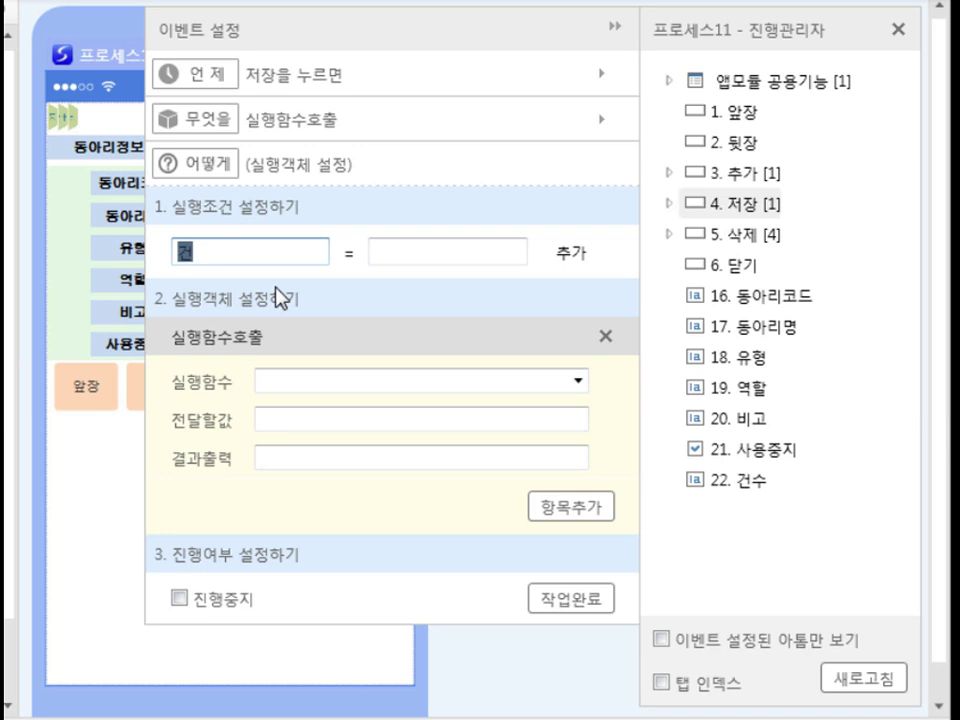
click(350, 255)
click(386, 257)
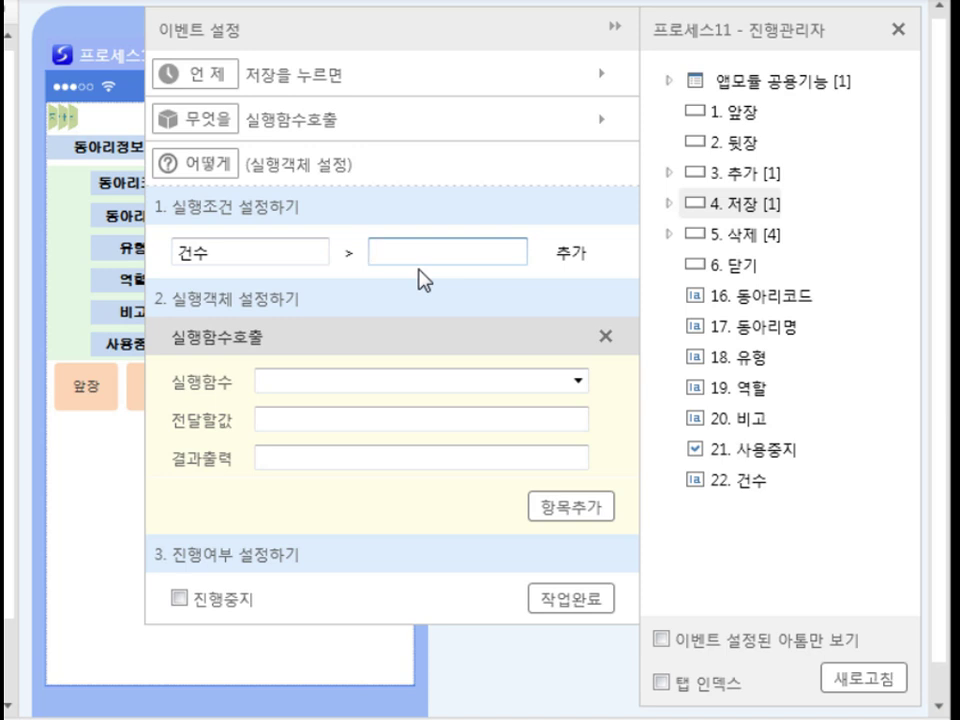
text(0)
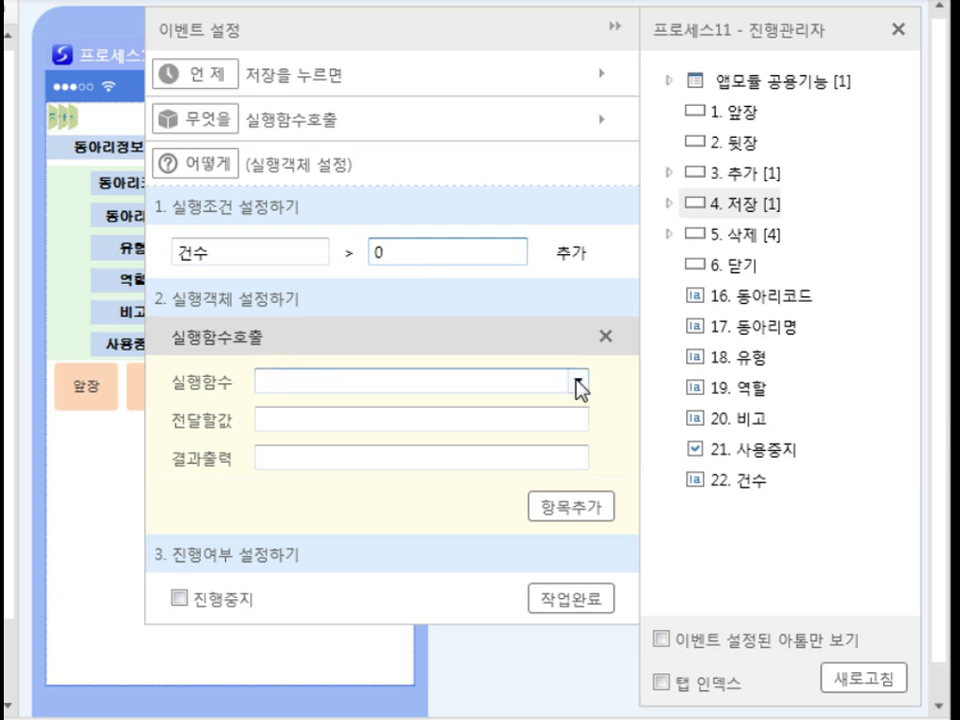
Choose the 메시지 function and pass a duplicate-name message ending in '동아리명 입니다 ₩n다른 동아리명을 입력하세요'.
click(576, 383)
click(345, 425)
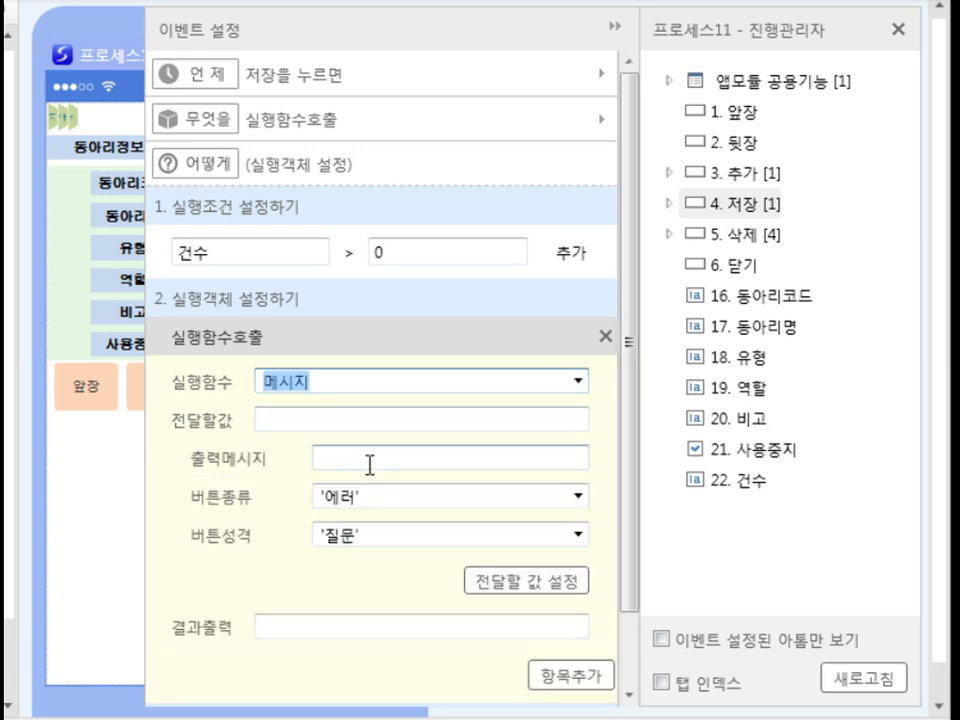
click(315, 421)
text(동아리명 입니다 ₩n다른 동아리명을 입력하세요)
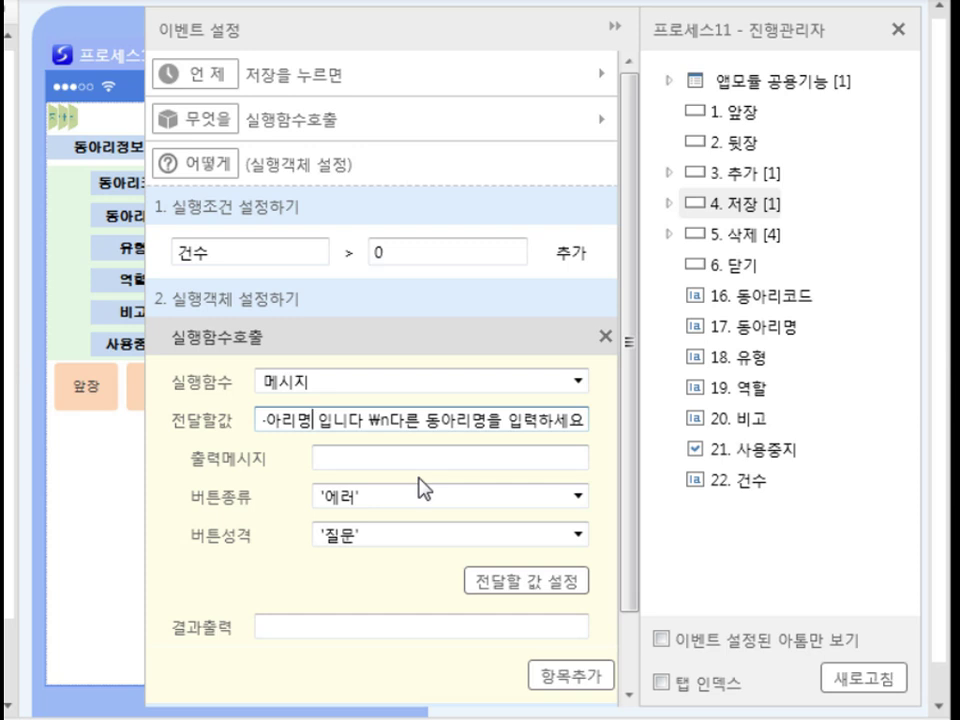
key(Home)
key(End)
Keep 버튼종류 at '에러', set 버튼성격 to '경고', and complete the event with 진행중지 enabled.
click(578, 496)
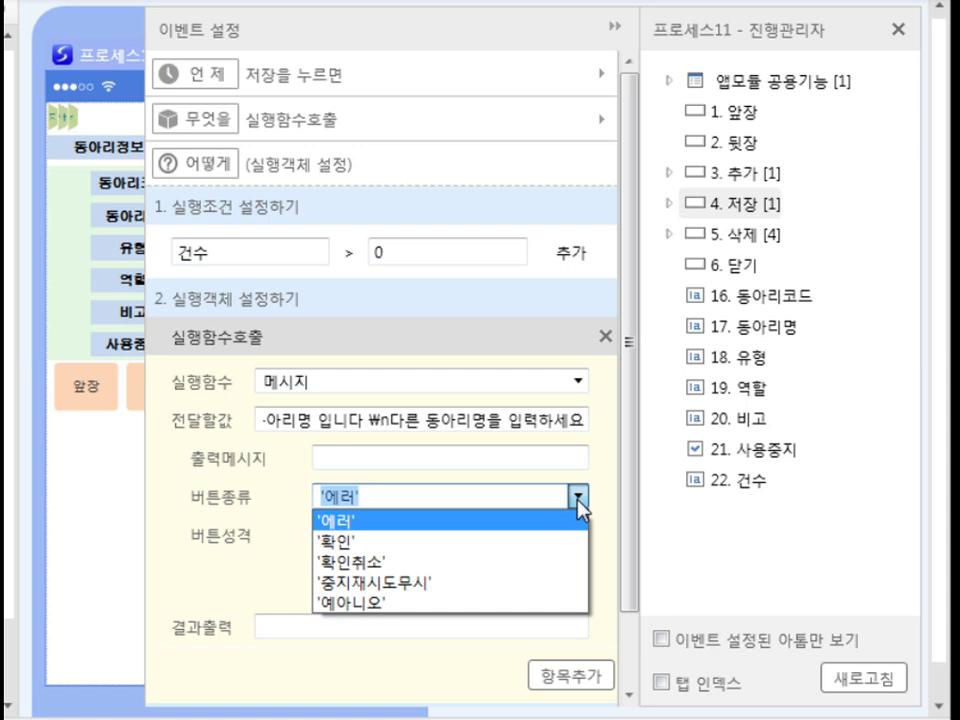
click(578, 497)
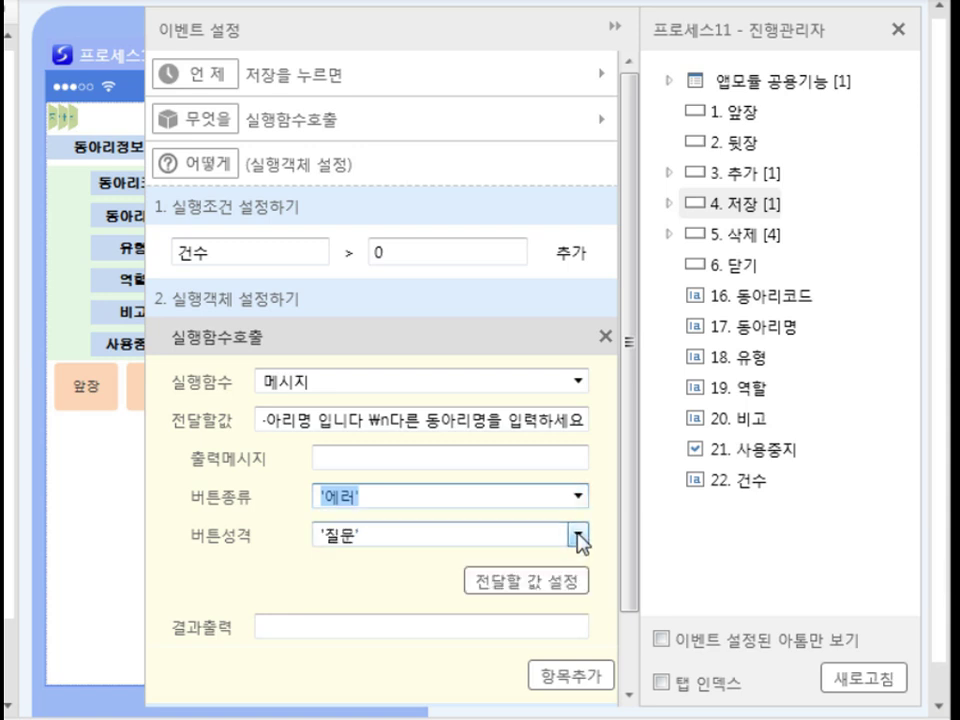
click(578, 537)
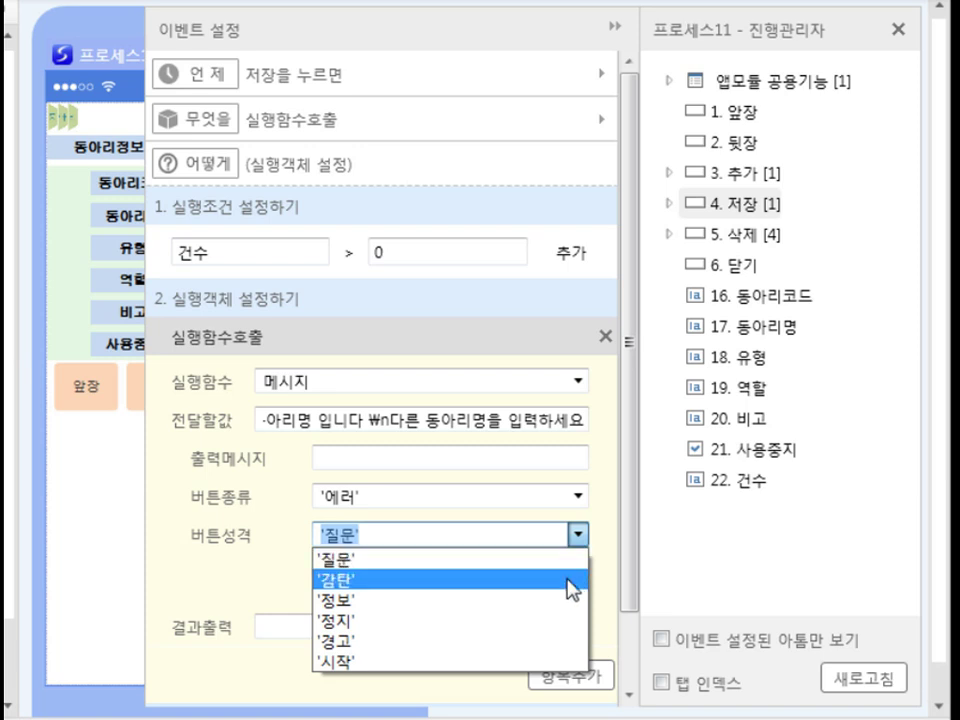
click(553, 641)
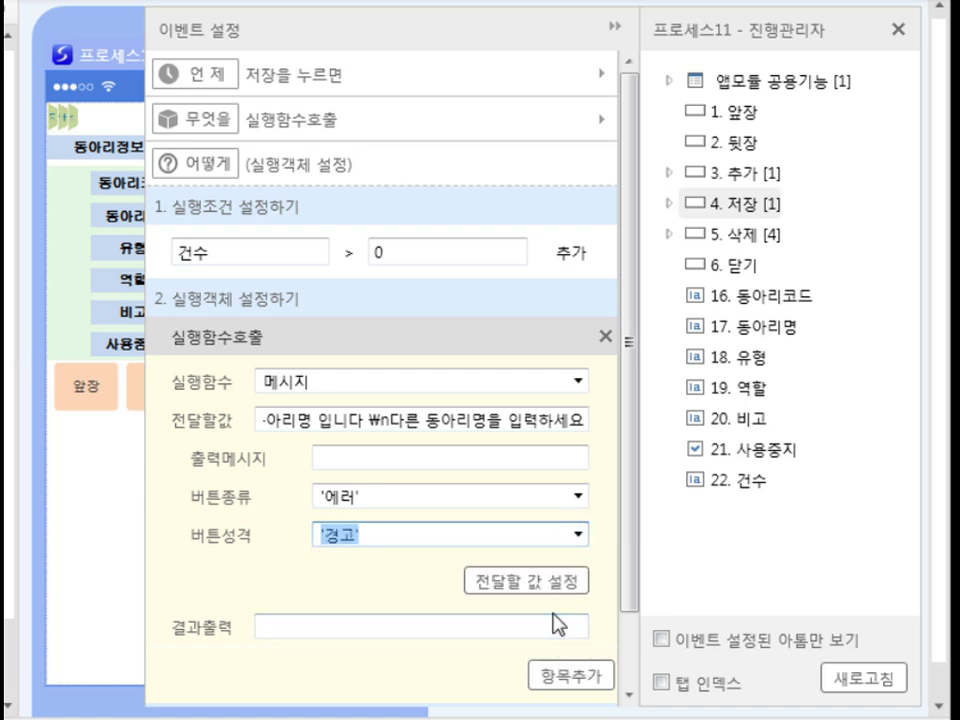
drag(629, 612, 634, 690)
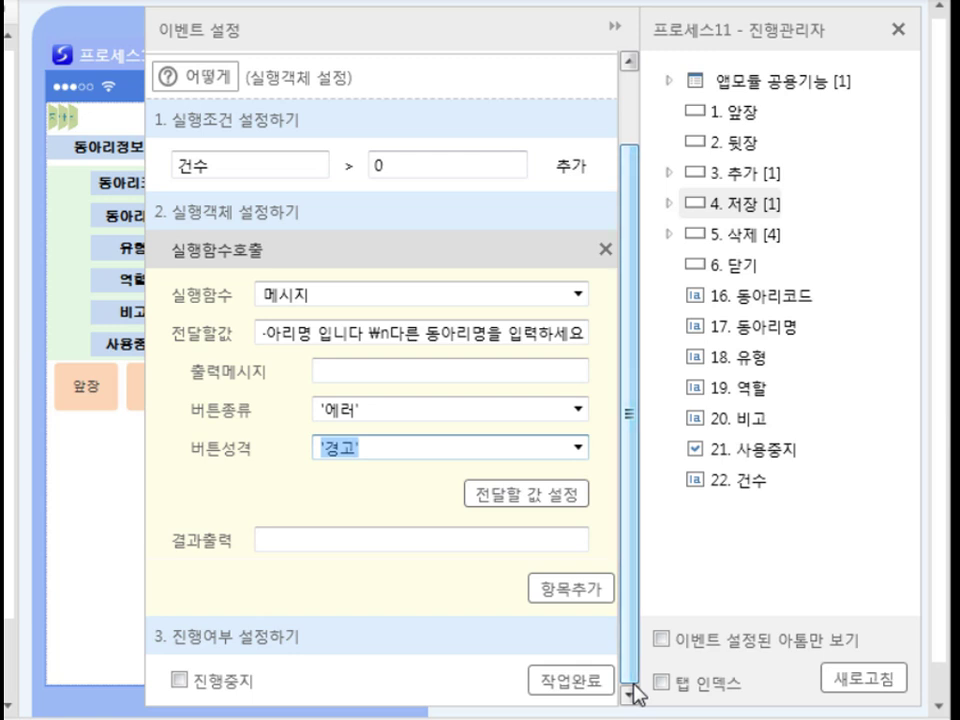
click(179, 681)
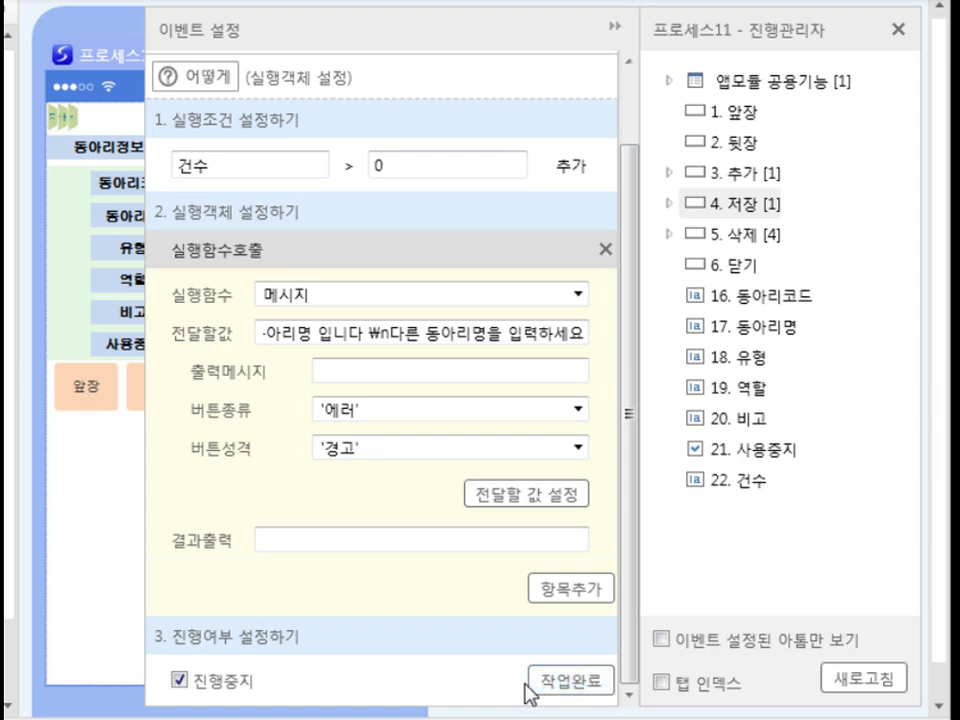
click(569, 690)
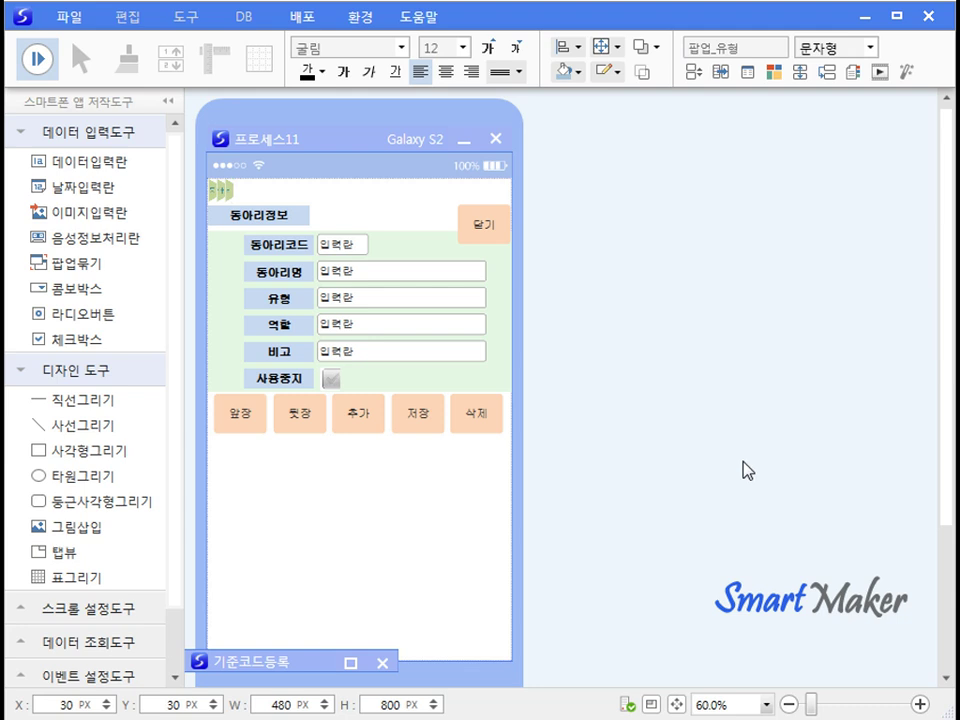
Restore and close the 기준코드등록 form, and attach a 팝업묶기 to the 동아리정보 form's 유형 entry field, opening its data settings.
click(351, 664)
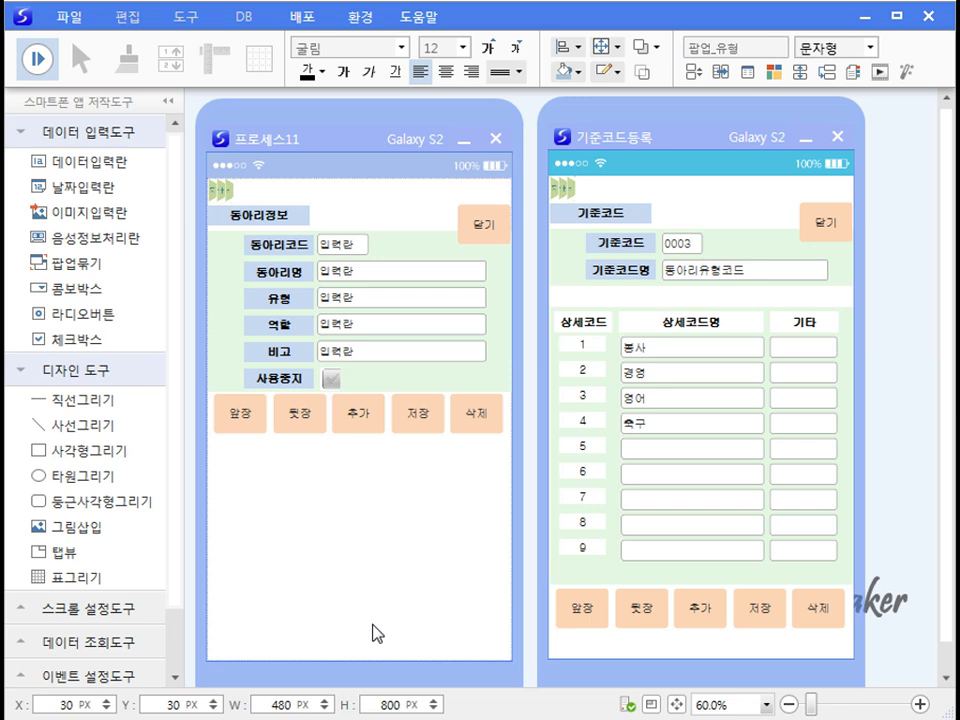
key(ctrl+F4)
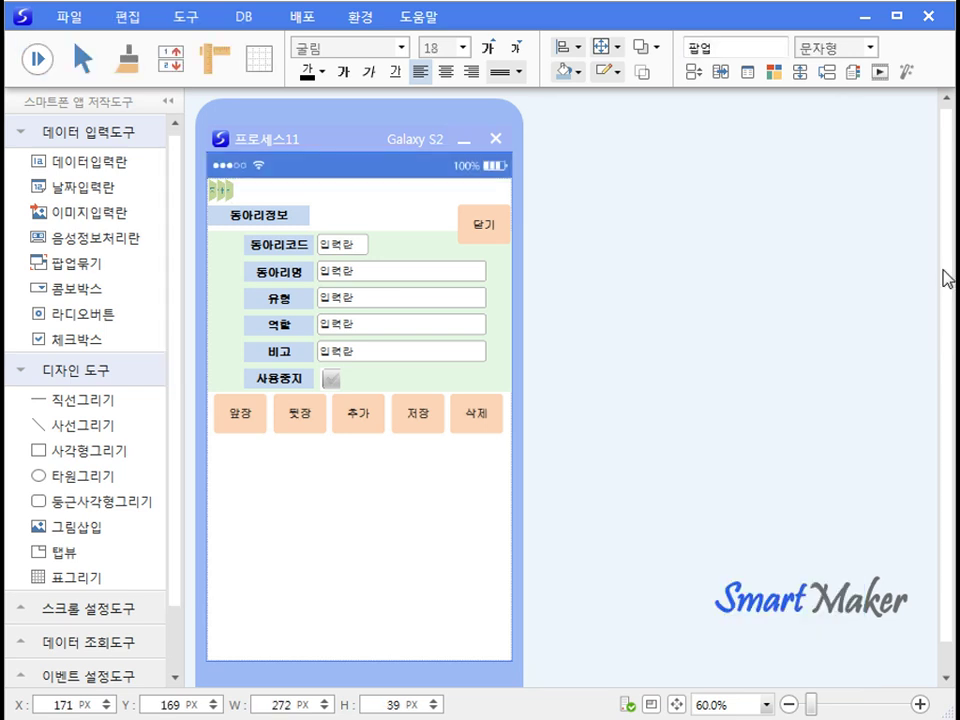
click(342, 304)
click(76, 270)
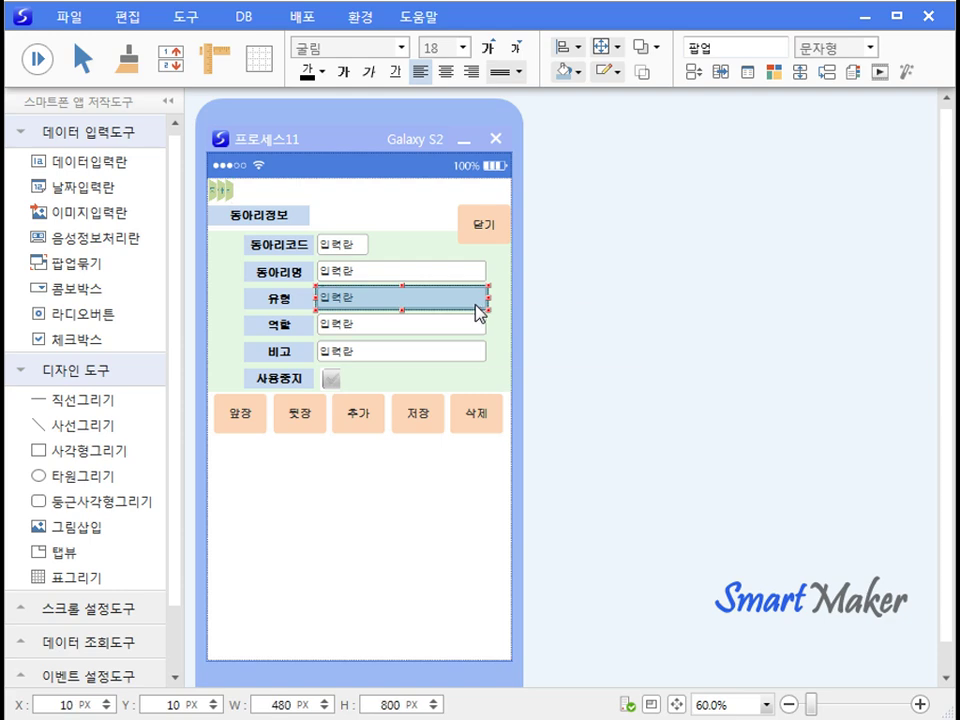
right_click(482, 312)
click(515, 325)
drag(613, 339, 438, 90)
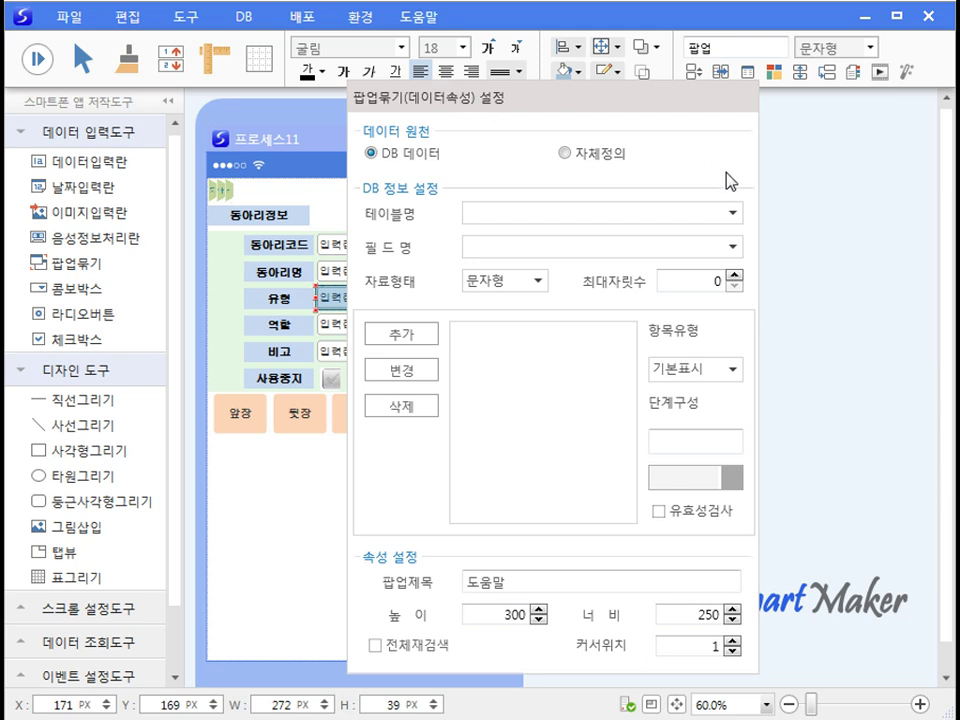
Add the 상세코드명 field of the 기준코드상세 table to the popup's item list.
click(733, 213)
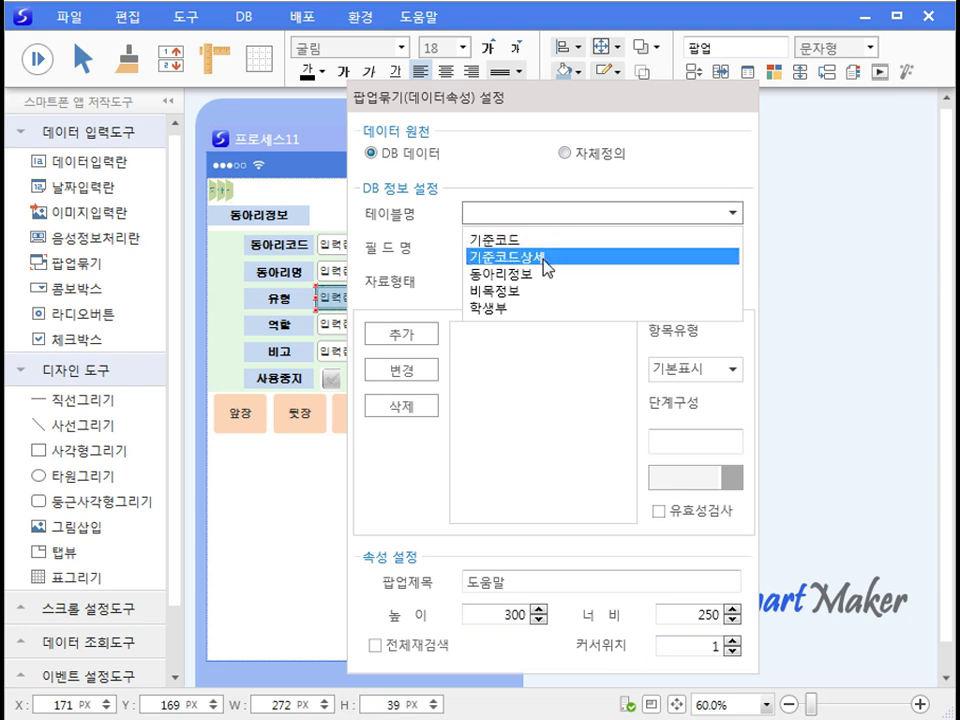
click(546, 257)
click(733, 252)
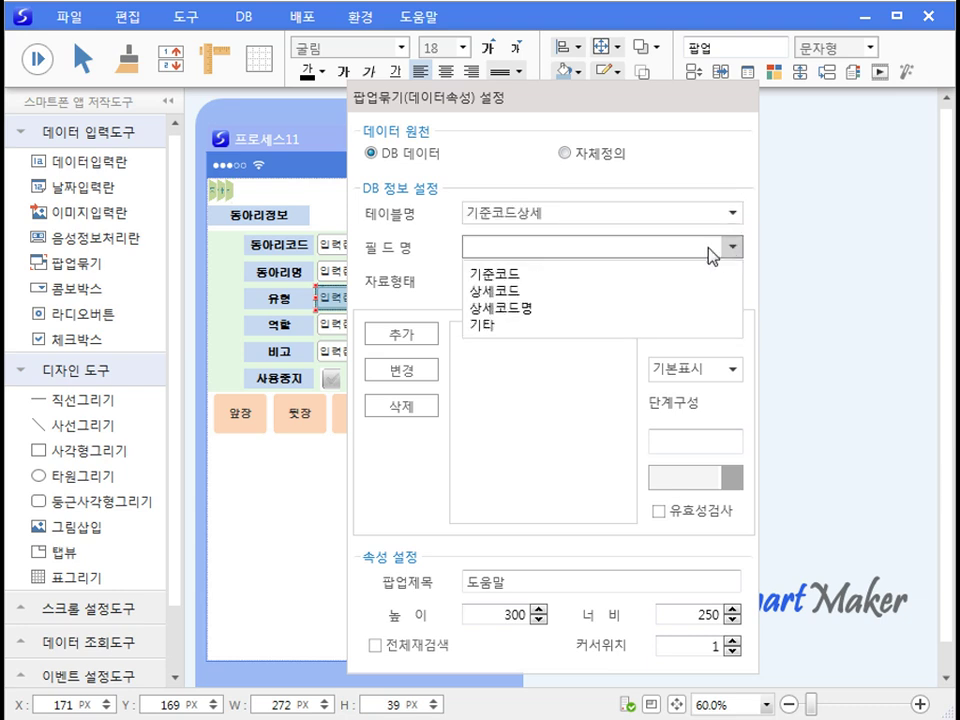
click(532, 310)
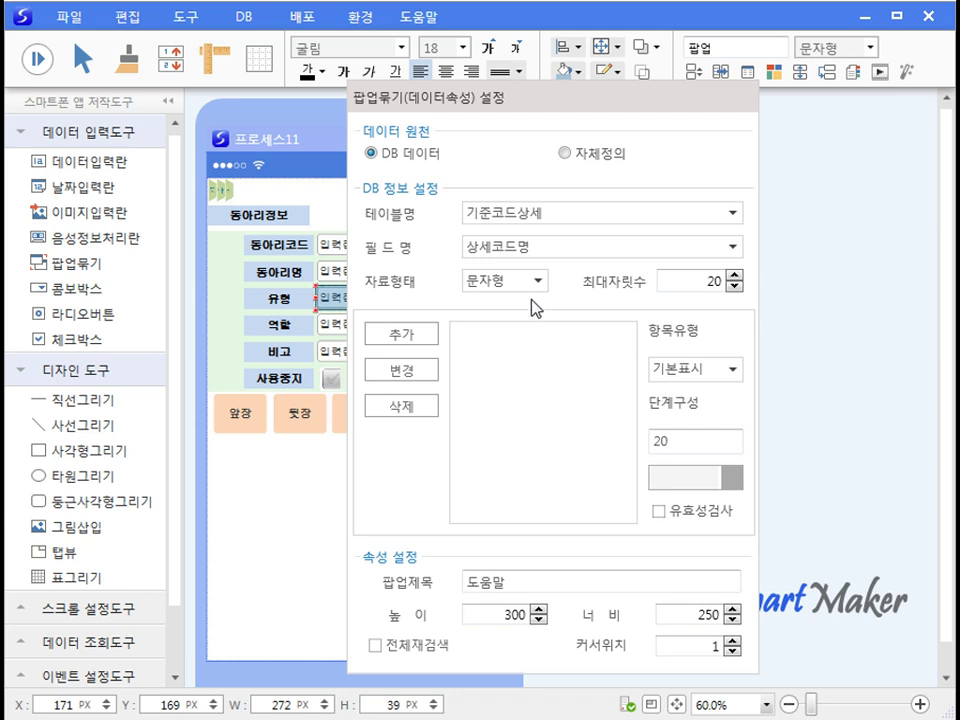
click(428, 345)
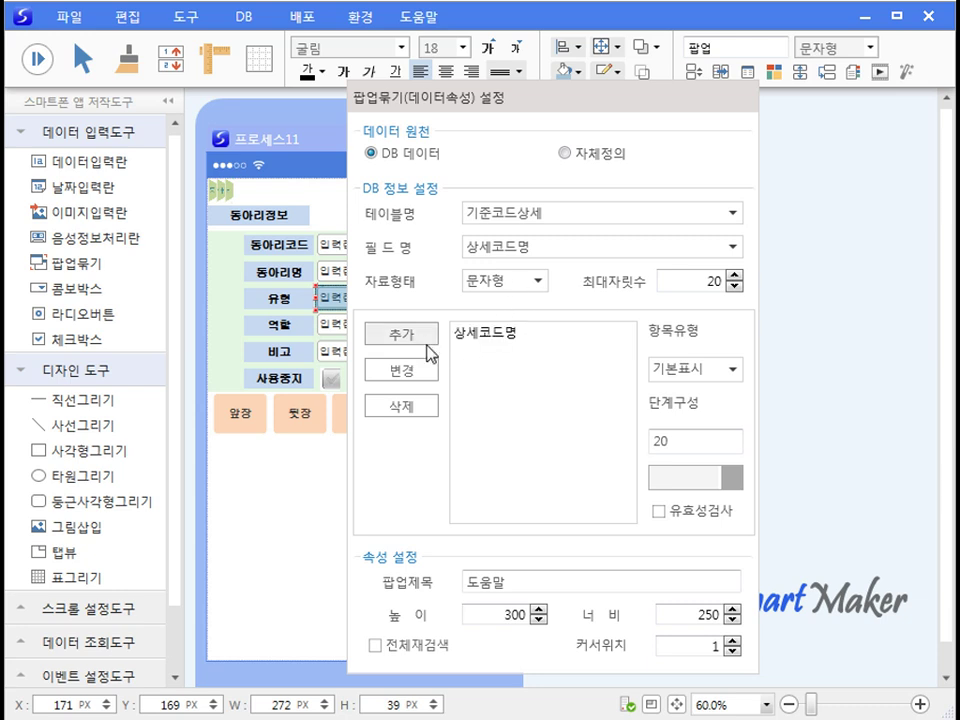
Enable 유효성검사 for the popup's 상세코드명 item, apply the change and close the 팝업묶기 settings.
click(500, 338)
click(659, 511)
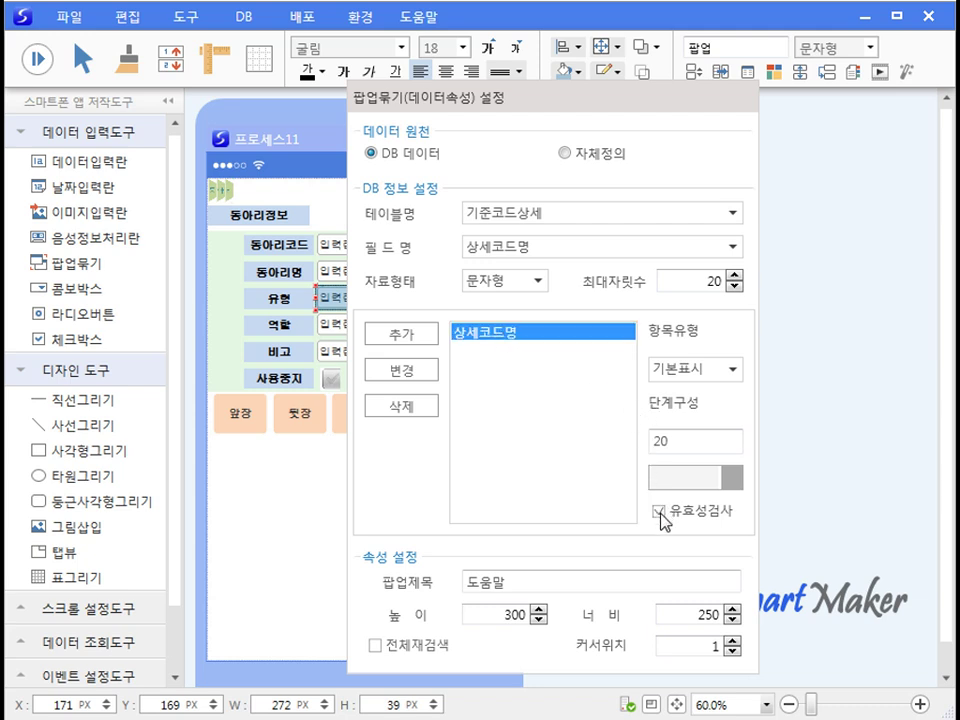
click(425, 381)
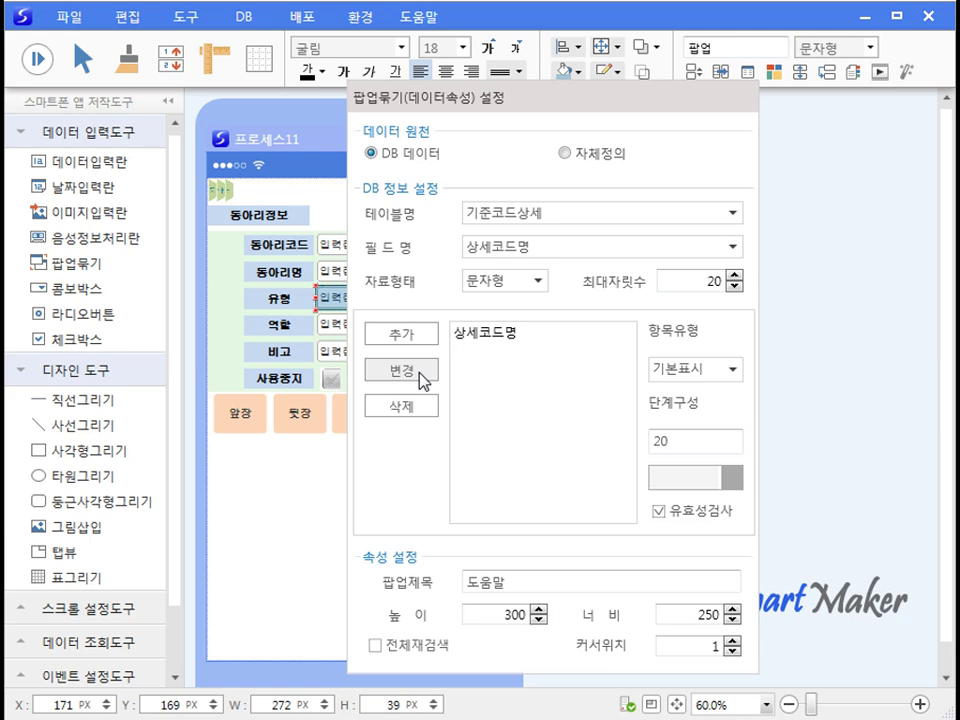
click(853, 480)
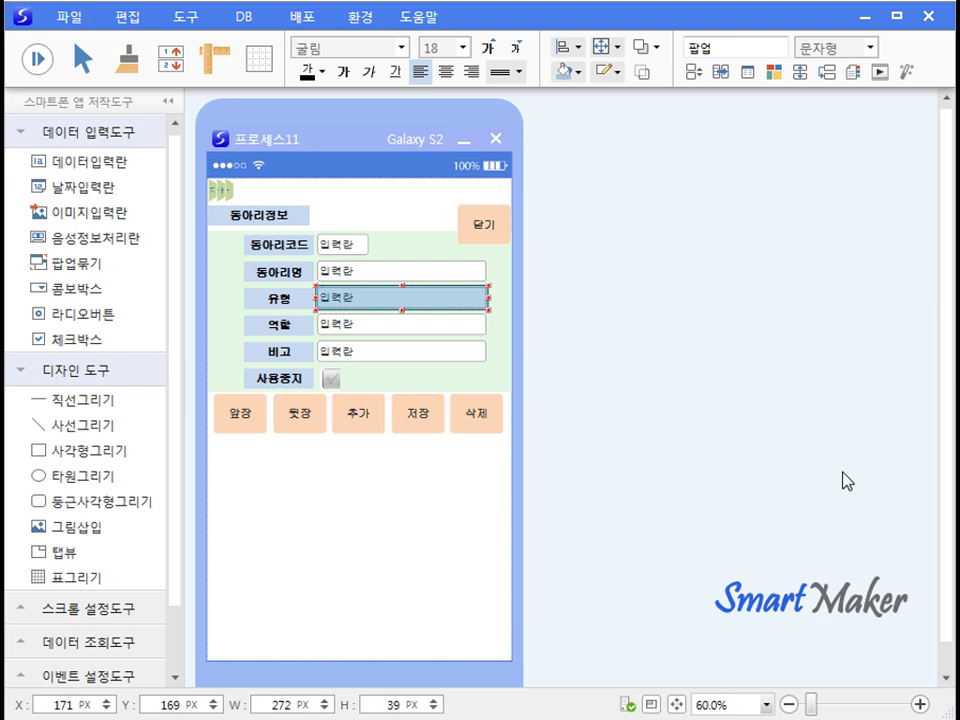
Run the 동아리정보 form to check the 유형 popup's list, cancel the popup and return to design mode.
click(38, 60)
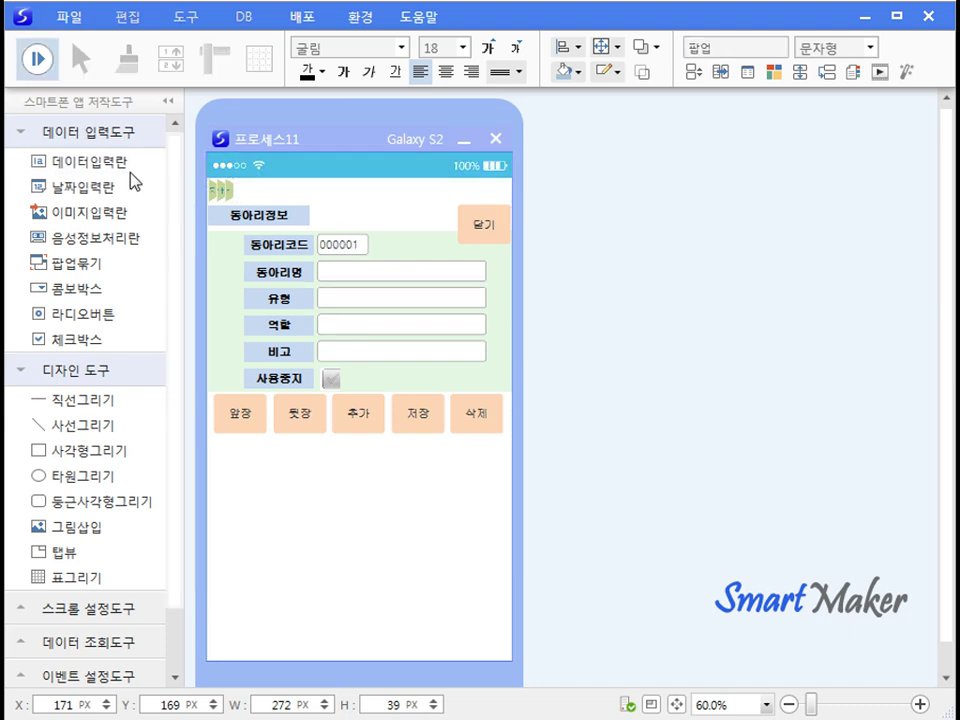
click(332, 305)
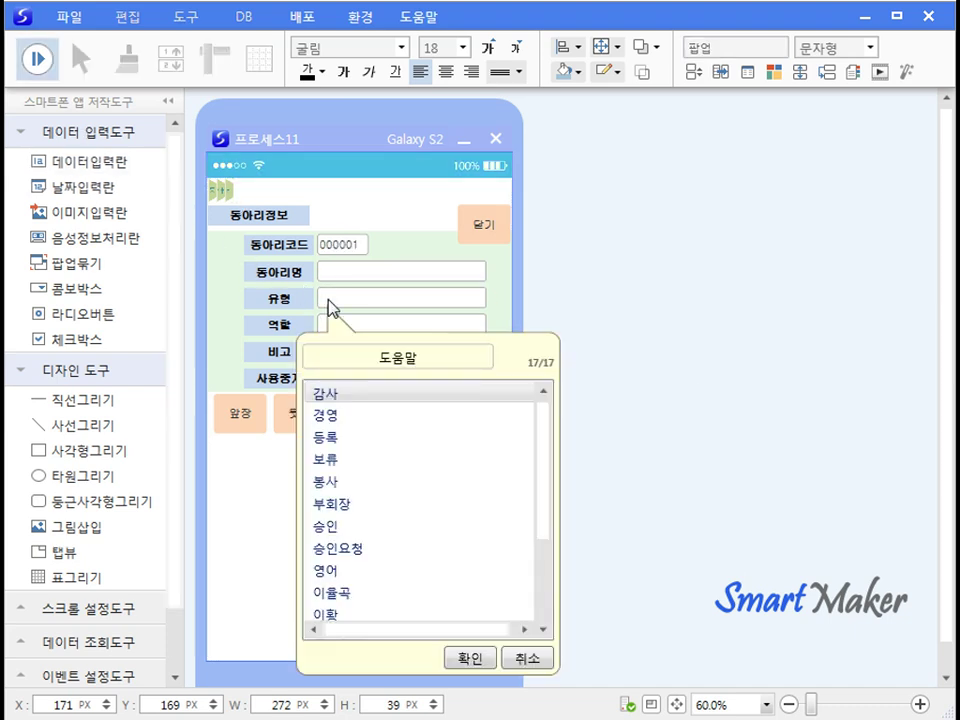
click(524, 658)
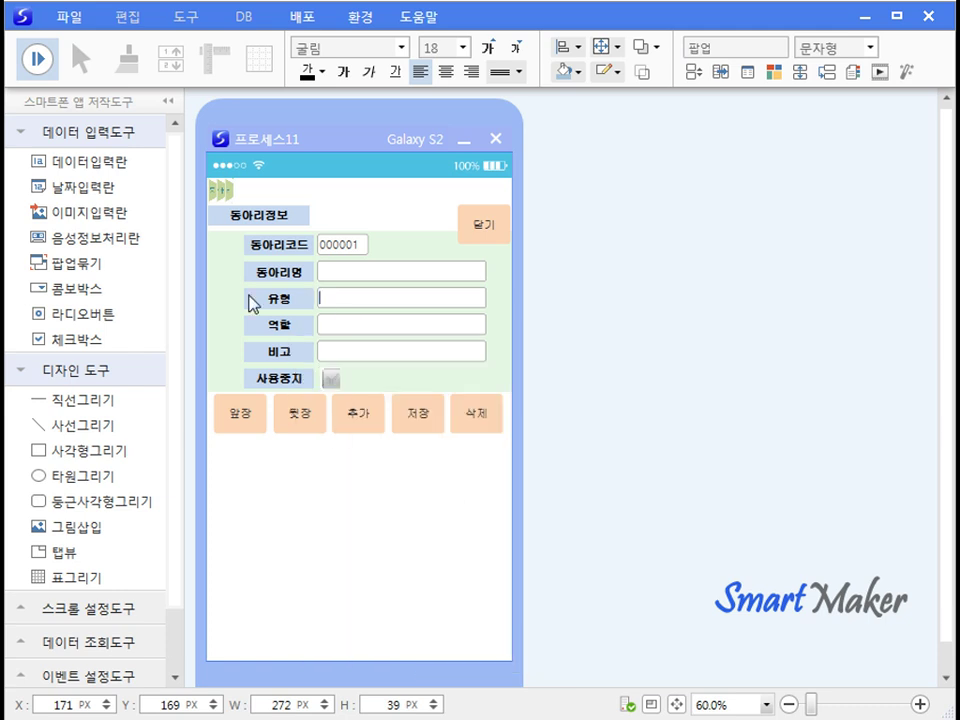
click(50, 68)
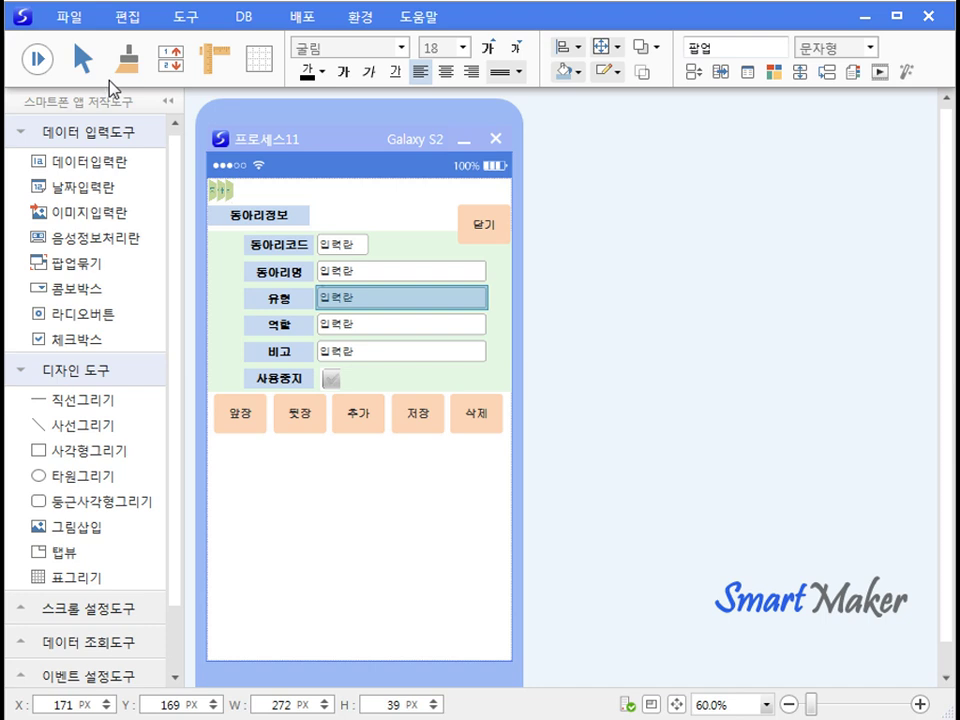
Open the 팝업_찾아오기 object in DB처리객체 and add a condition statement to it.
click(194, 18)
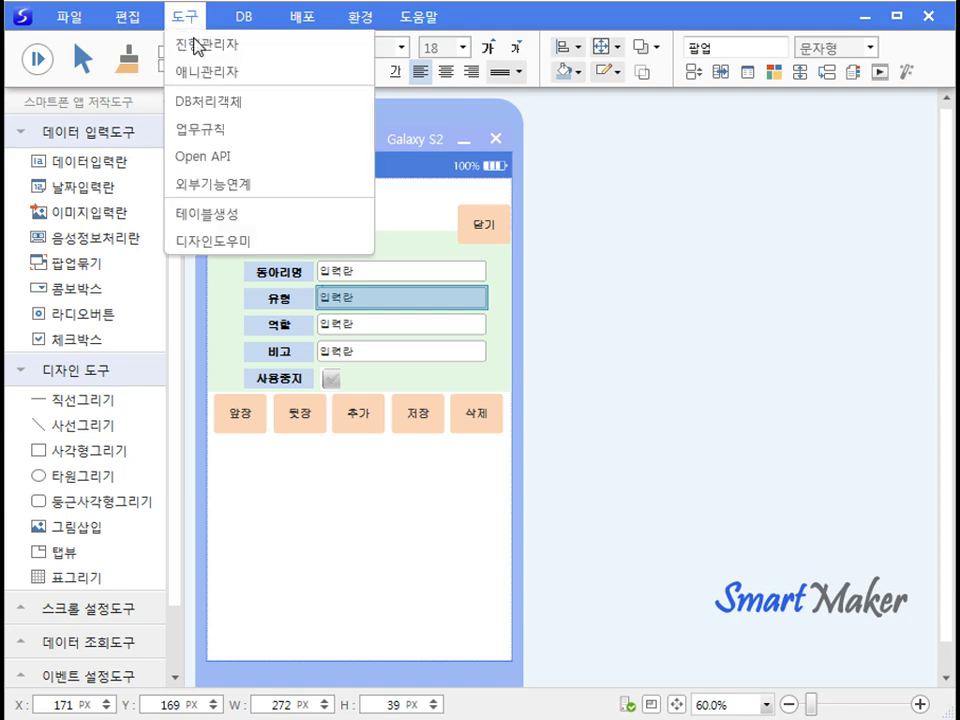
click(197, 112)
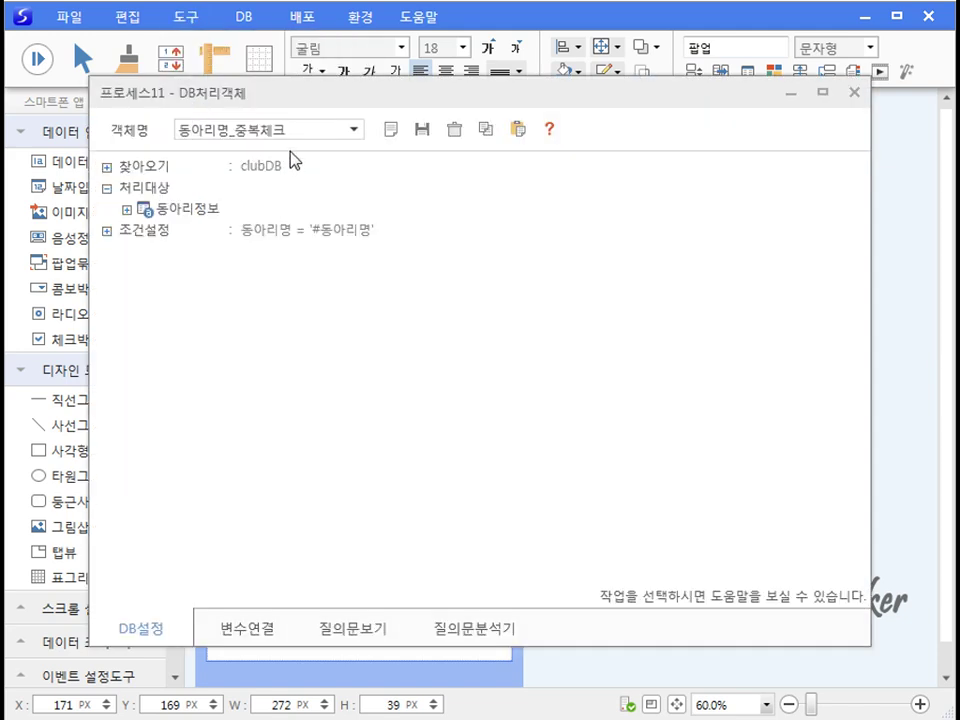
click(356, 129)
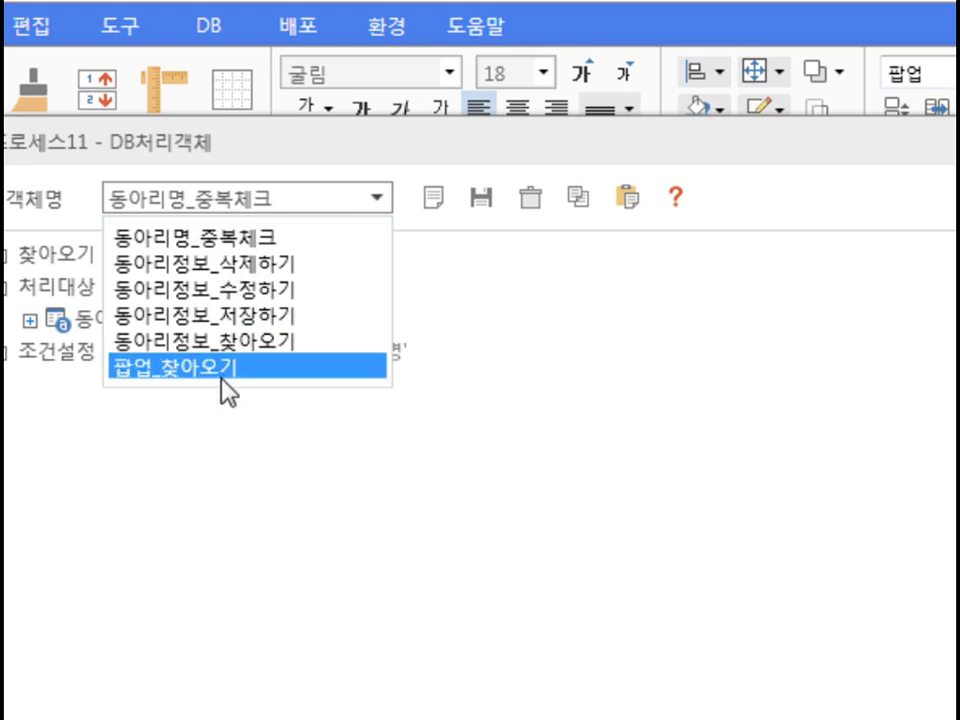
click(224, 366)
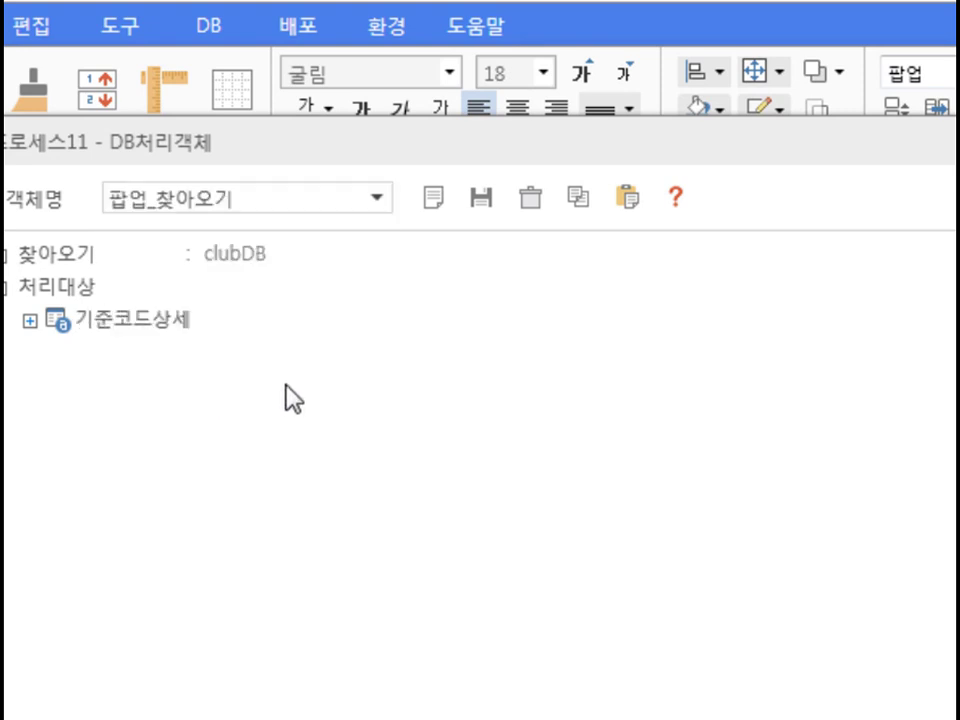
right_click(866, 413)
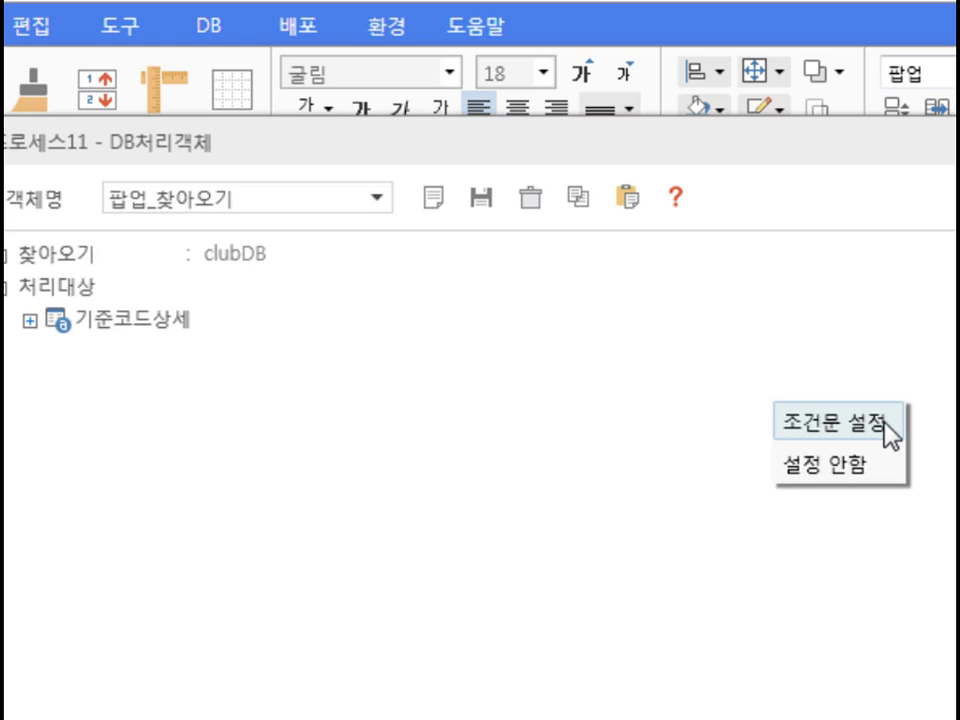
click(882, 420)
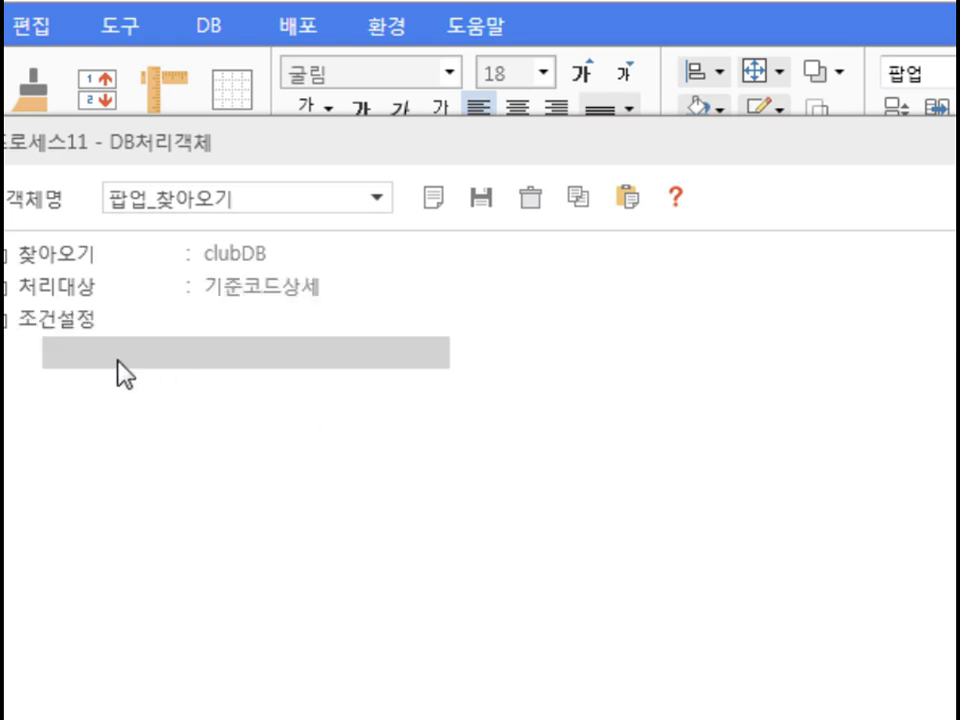
Set the first operand of the 팝업_찾아오기 condition to the 기준코드 field of the 기준코드상세 table.
click(118, 363)
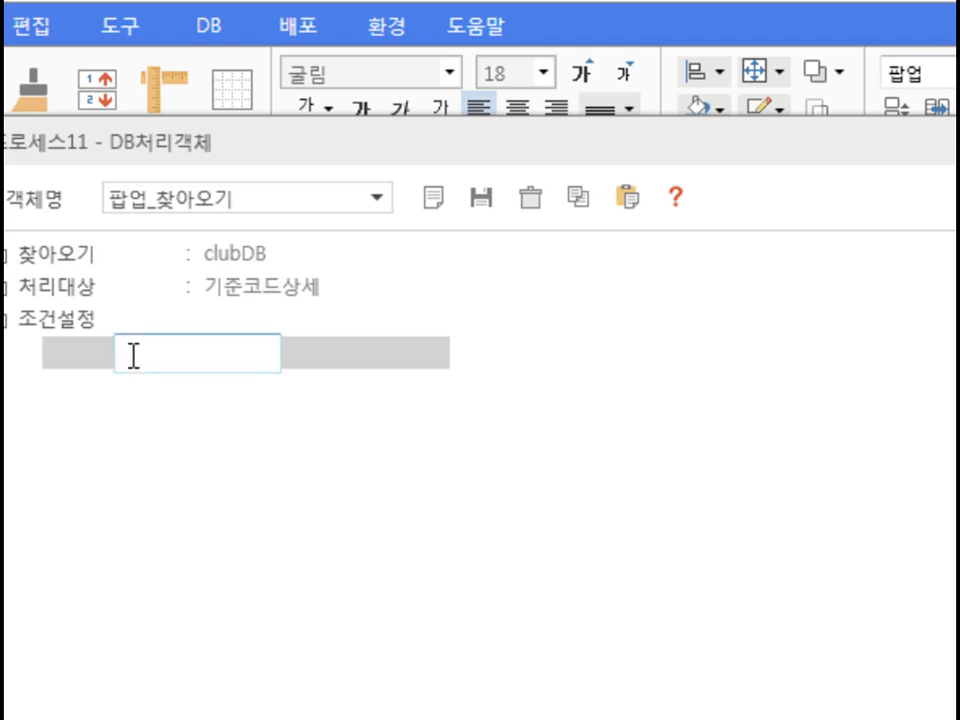
right_click(198, 362)
mouse_move(279, 400)
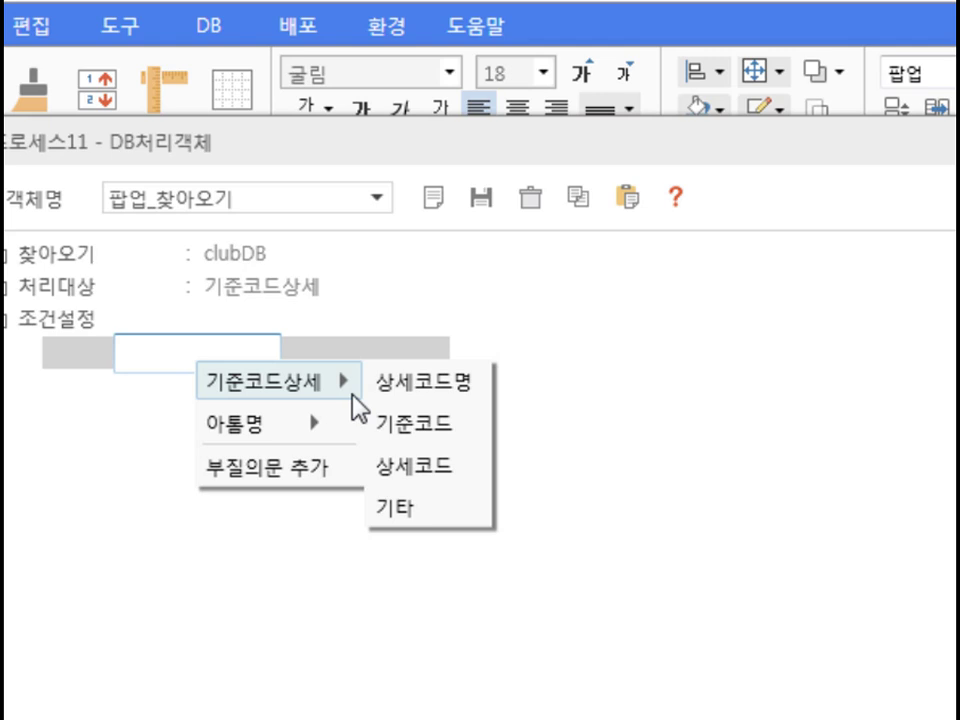
click(438, 425)
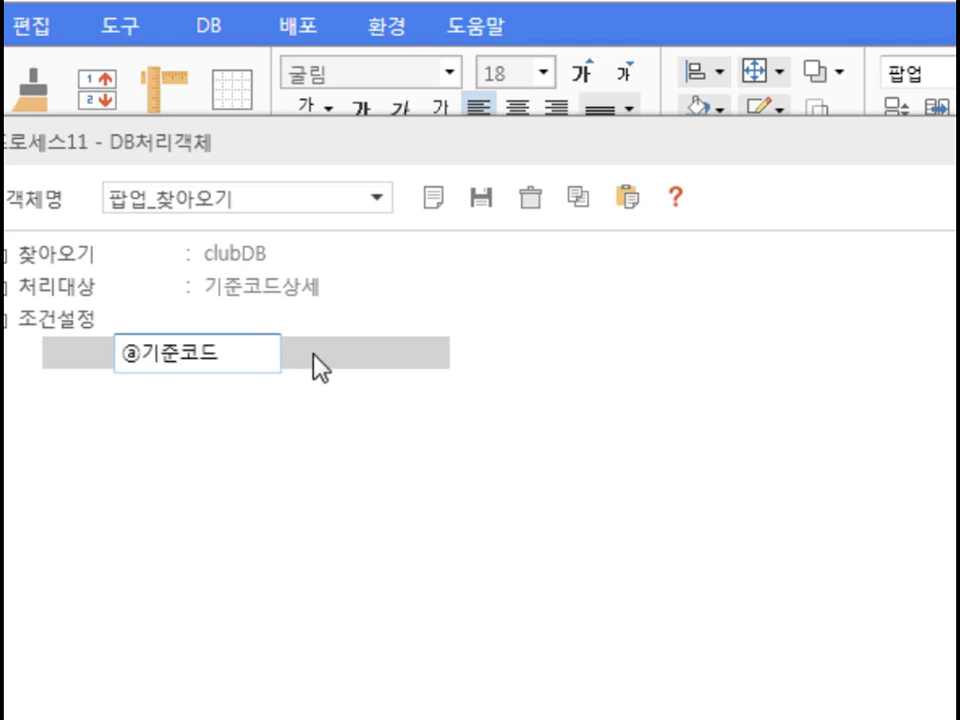
Complete the 기준코드 condition with the = operator and the value '0003', and save the DB처리객체.
click(352, 372)
right_click(352, 372)
click(408, 384)
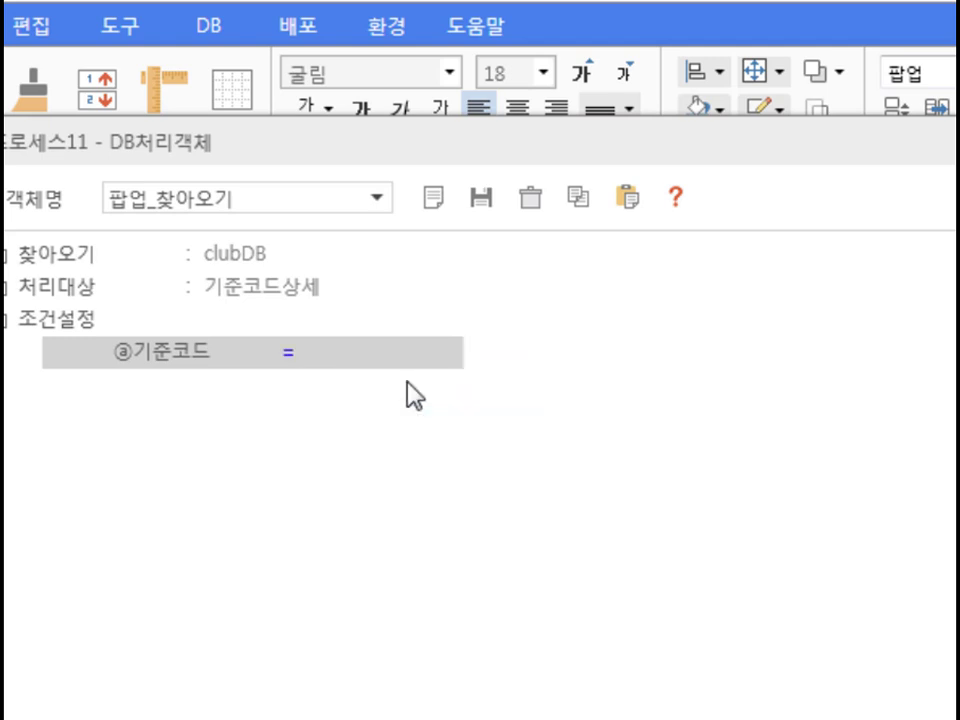
click(346, 354)
text(')
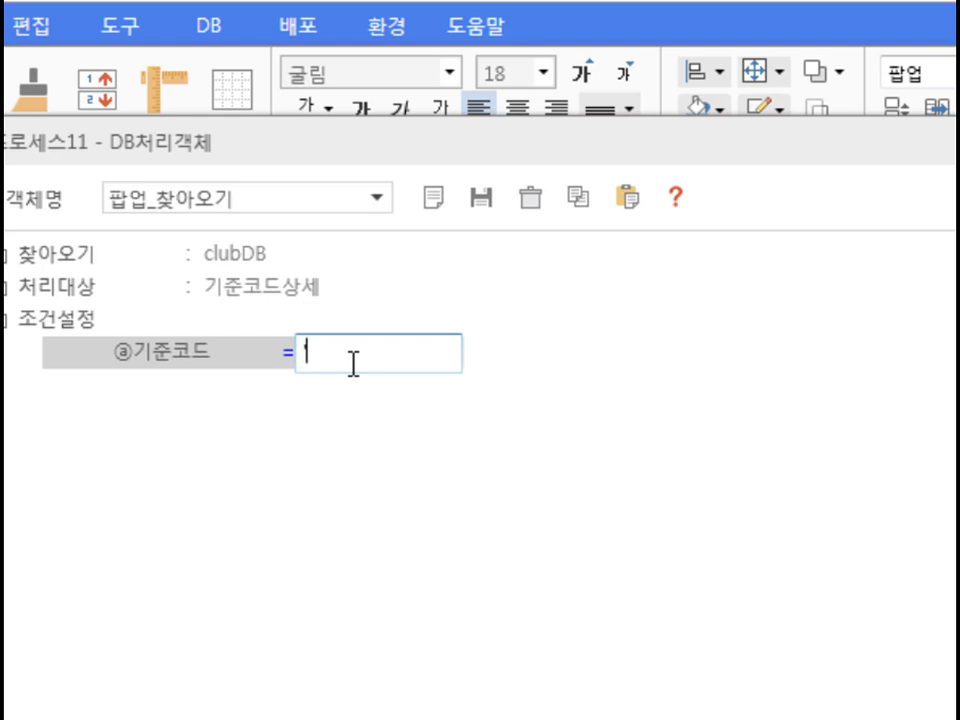
text(0003')
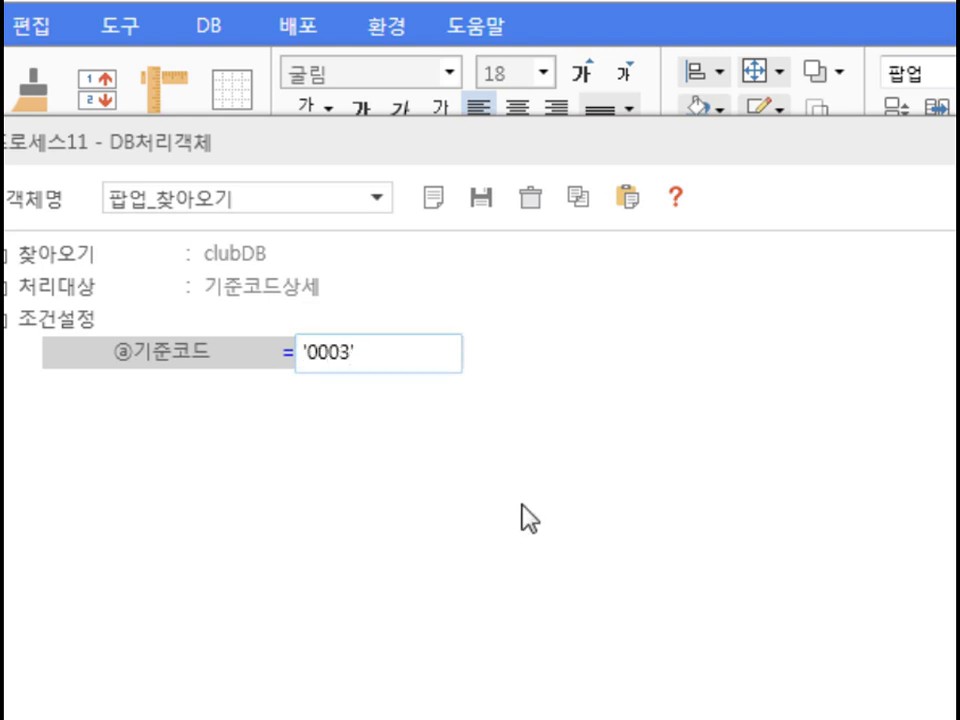
click(486, 199)
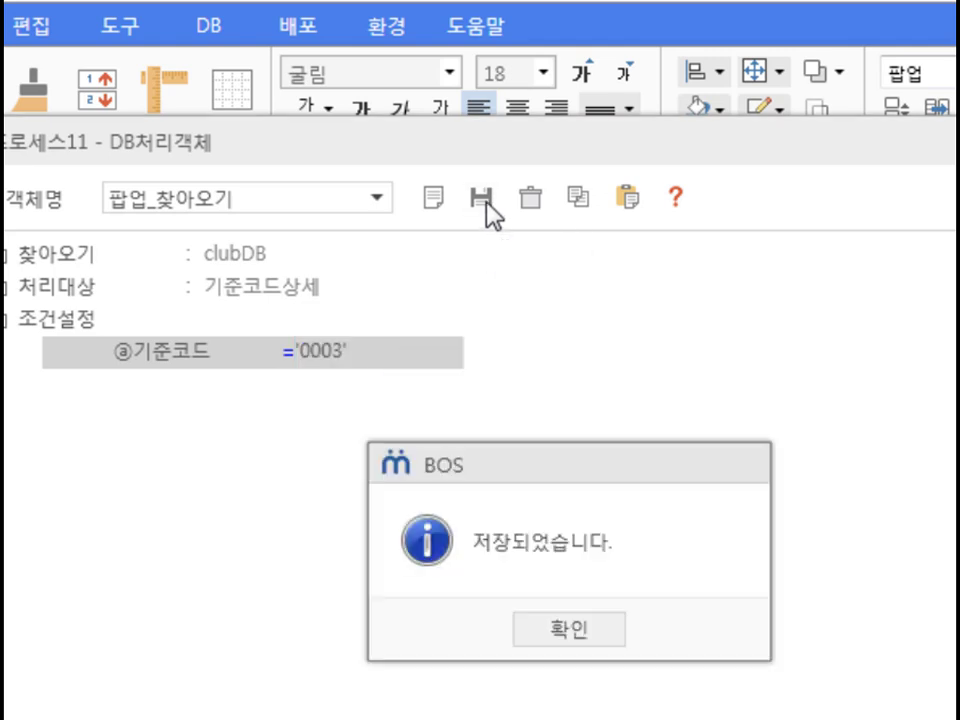
click(587, 637)
right_click(774, 637)
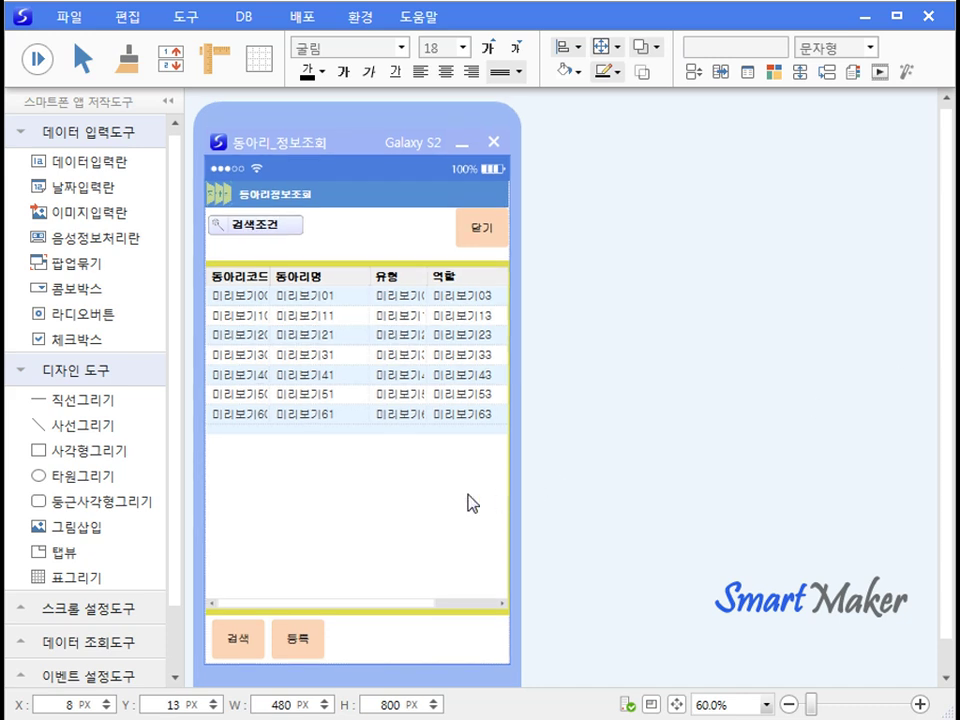
Enter 동아리_정보조회 as the 프로그램 명칭 in the program properties of the 동아리정보조회 form.
right_click(355, 229)
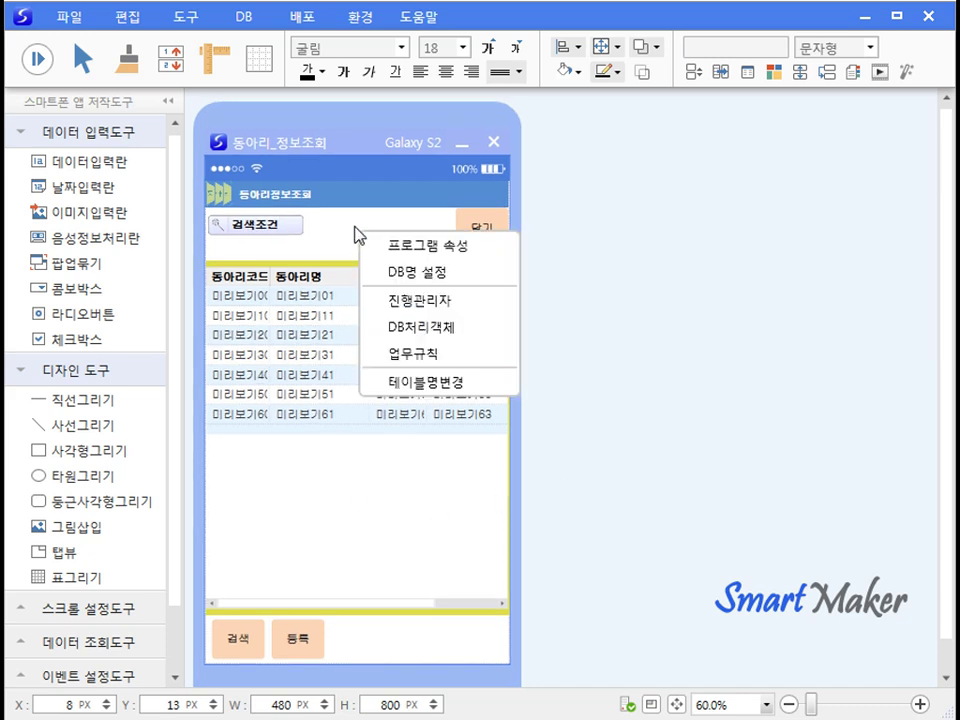
click(432, 247)
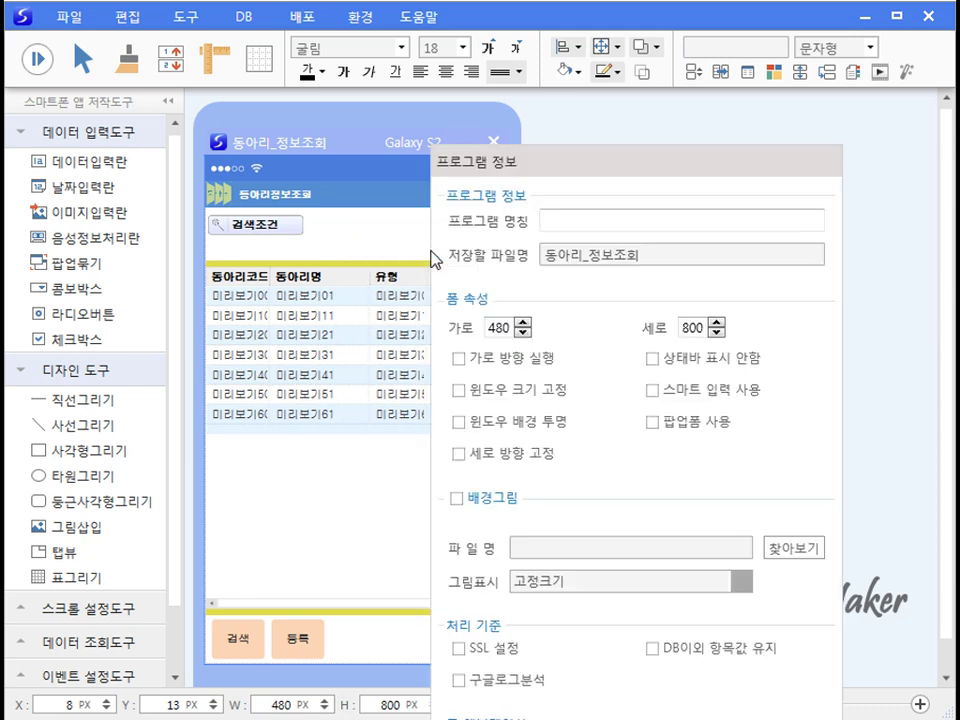
click(571, 213)
text(동아리_정보조회)
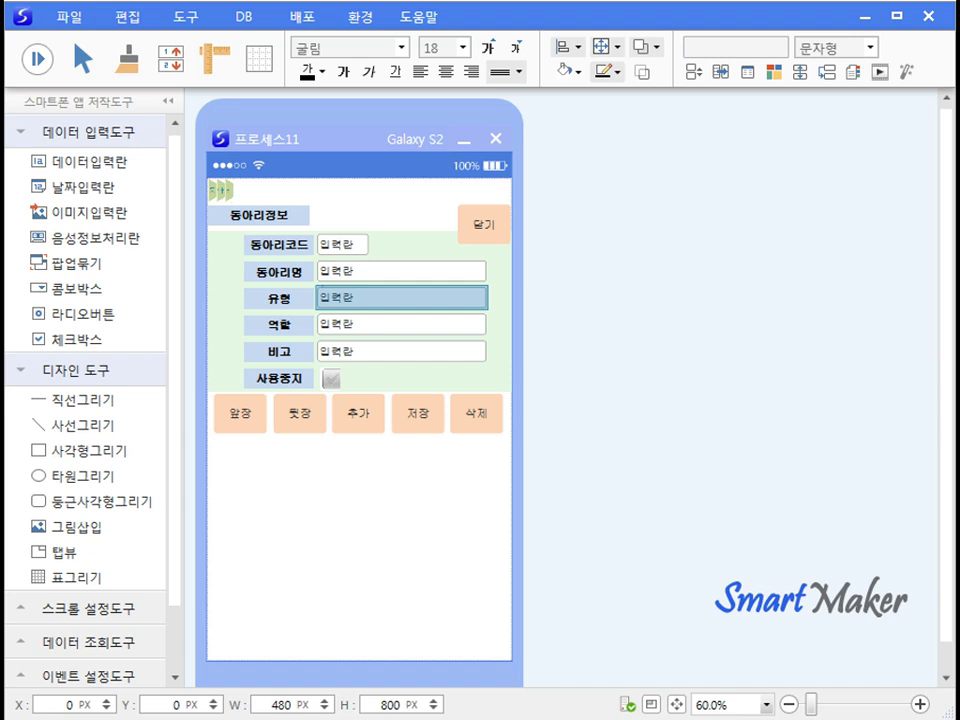
Open the 진행관리자 of the 동아리_정보등록 form and start a 후처리 event for the 저장 button.
key(ctrl+Tab)
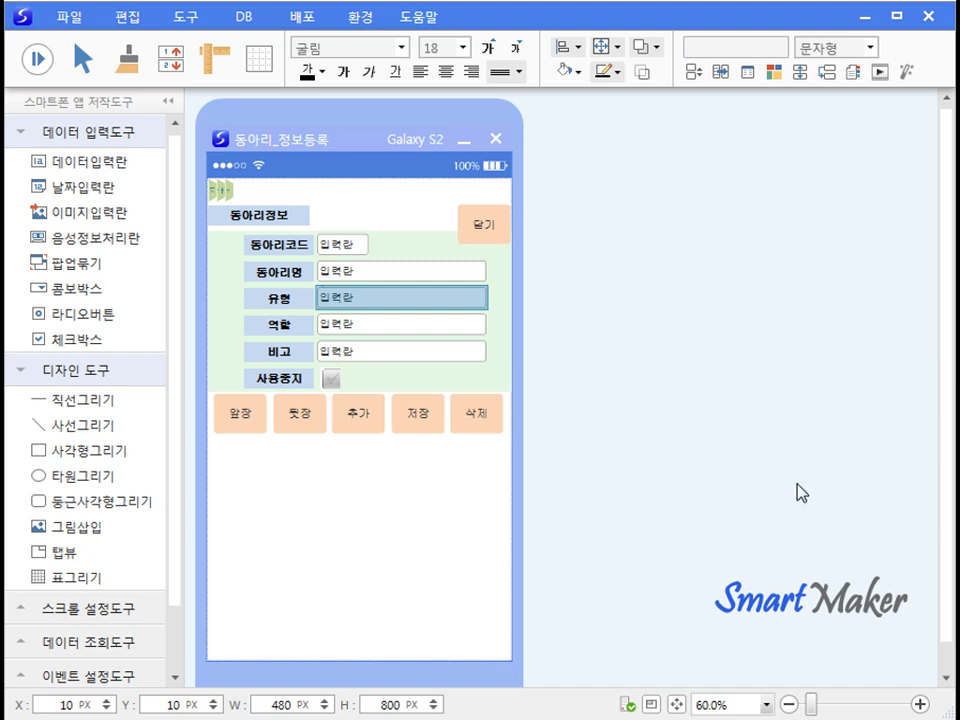
right_click(405, 489)
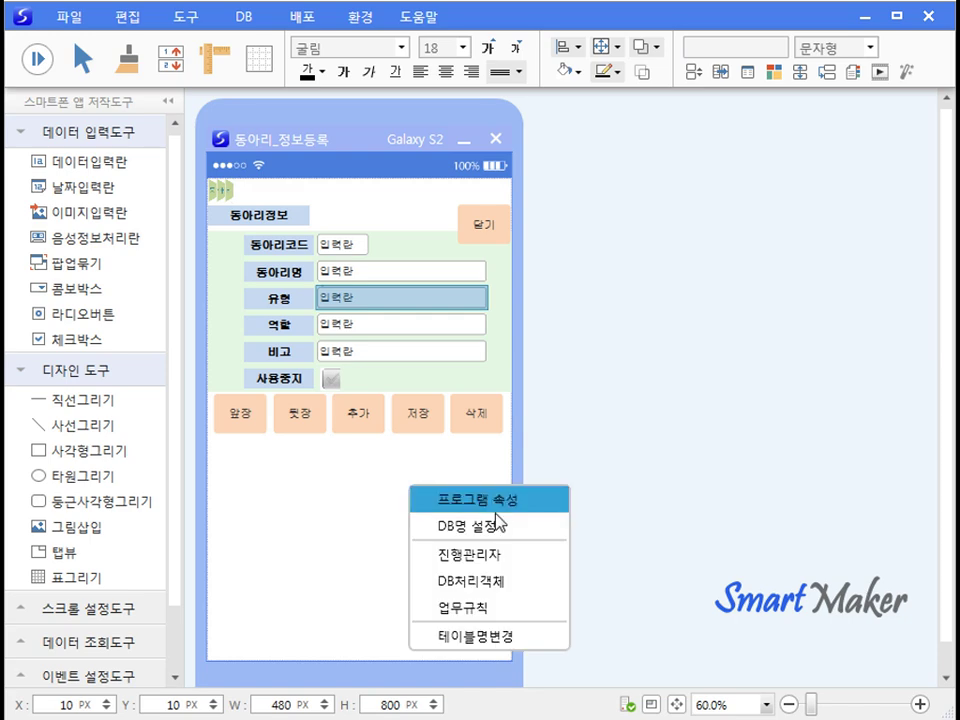
click(497, 558)
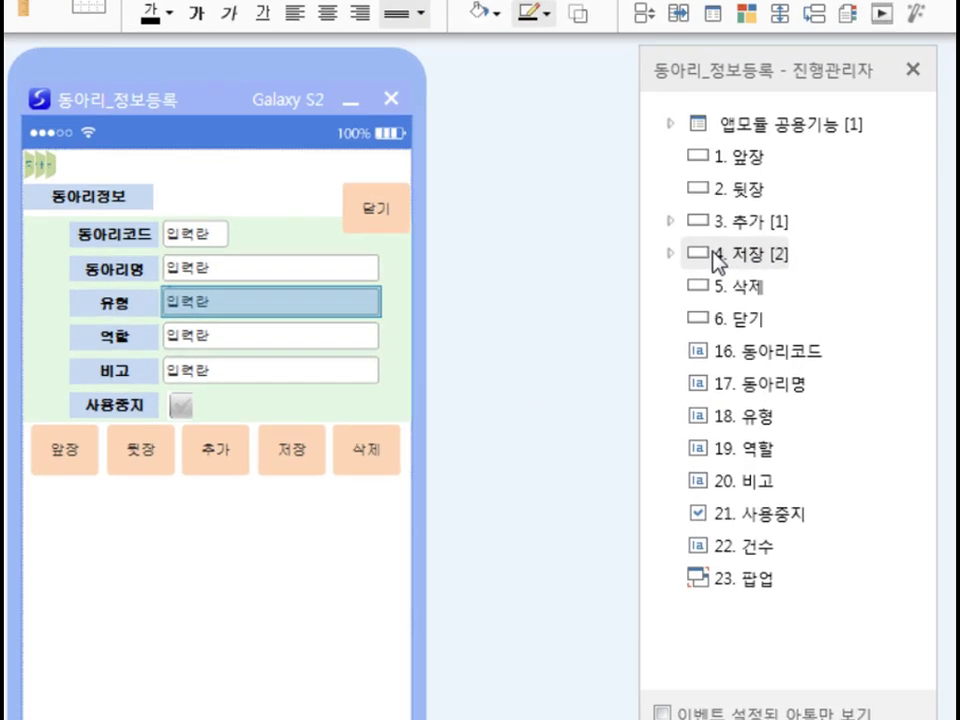
click(748, 259)
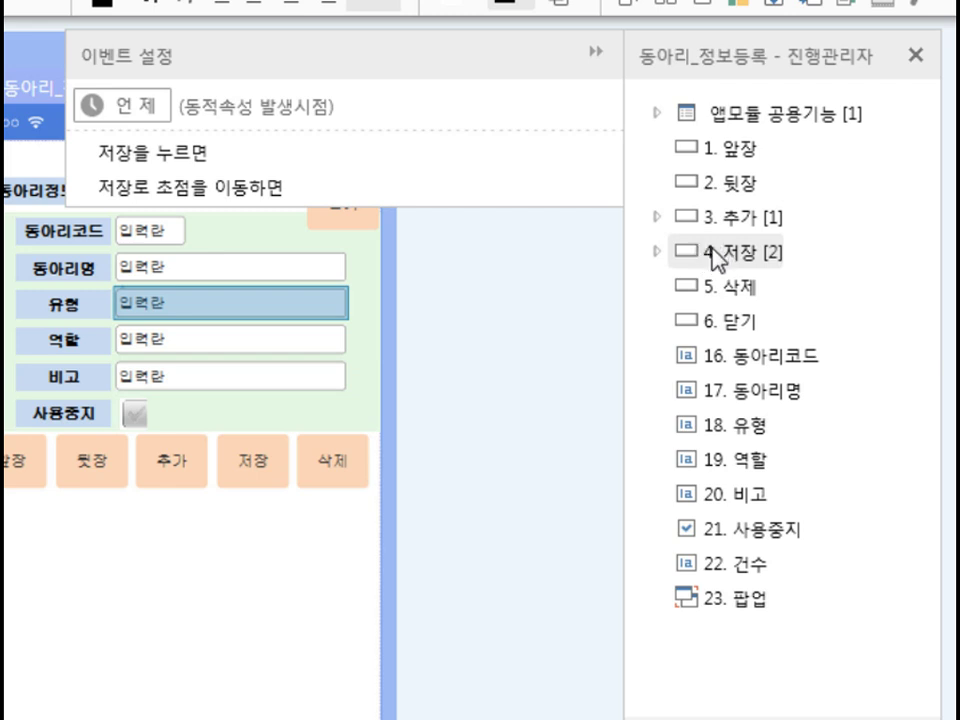
click(680, 232)
mouse_move(460, 114)
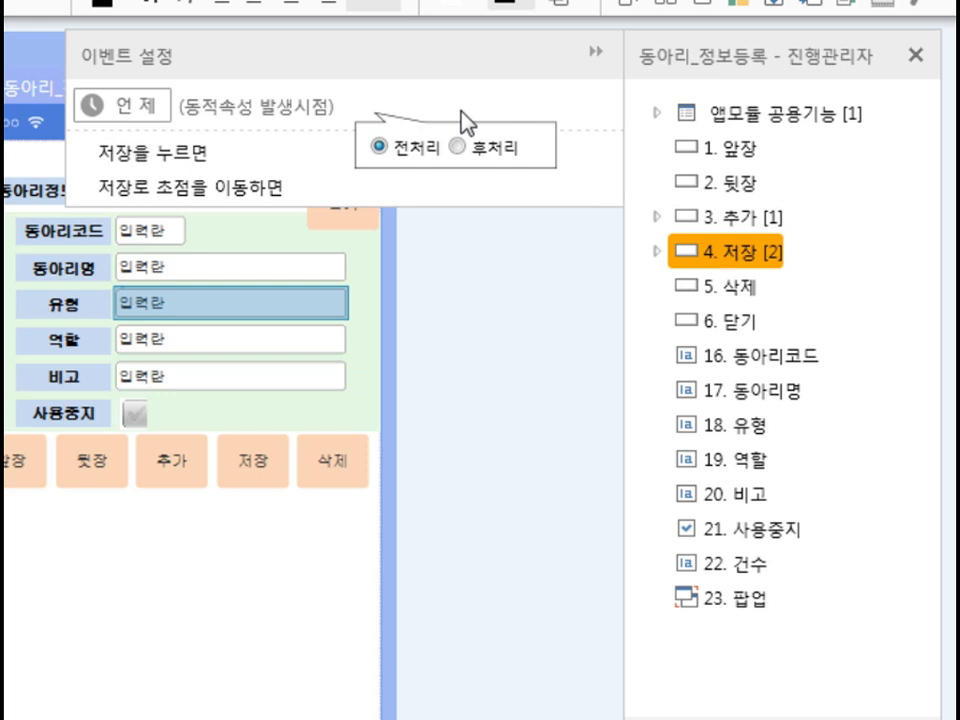
click(459, 148)
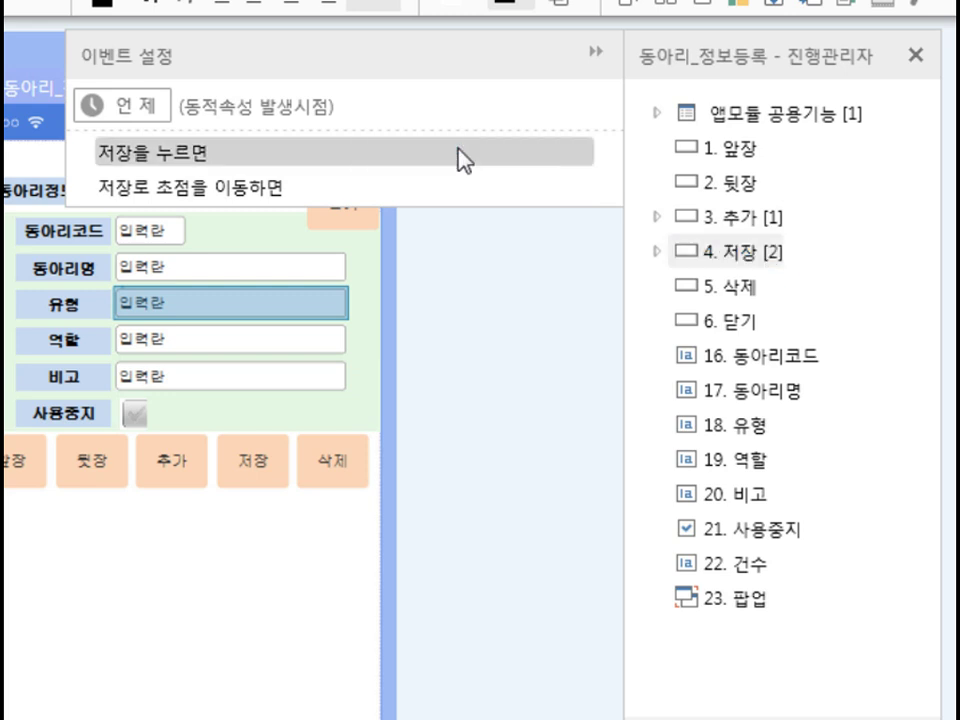
mouse_move(455, 125)
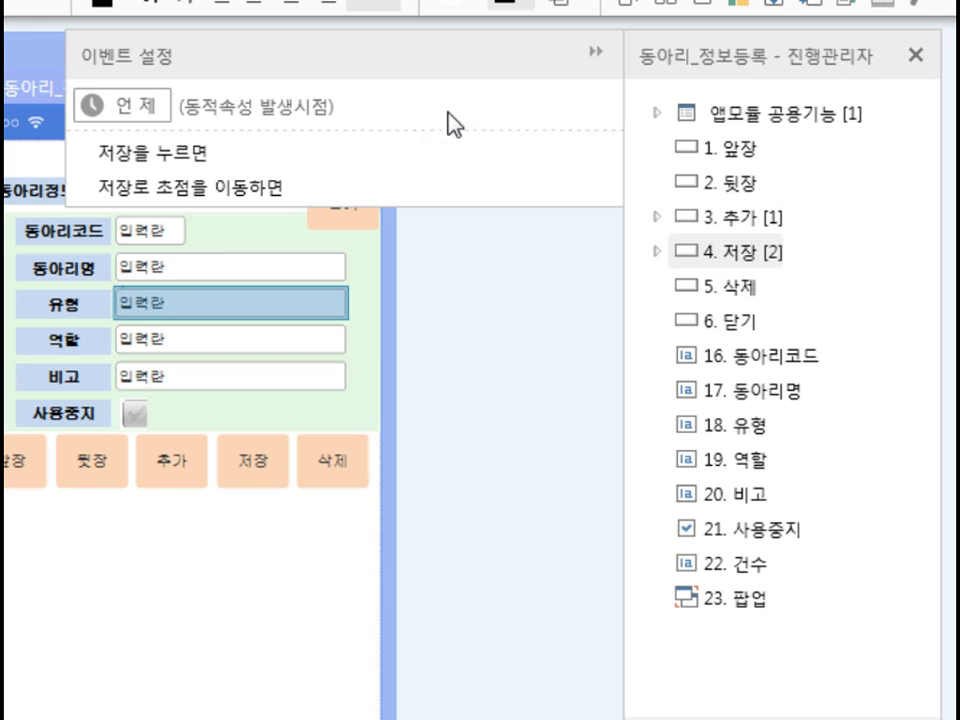
Set the event to 저장을 누르면 with 업무규칙실행, enter 부모폼_검색 as its 수행문단 and open the rule's code.
click(198, 165)
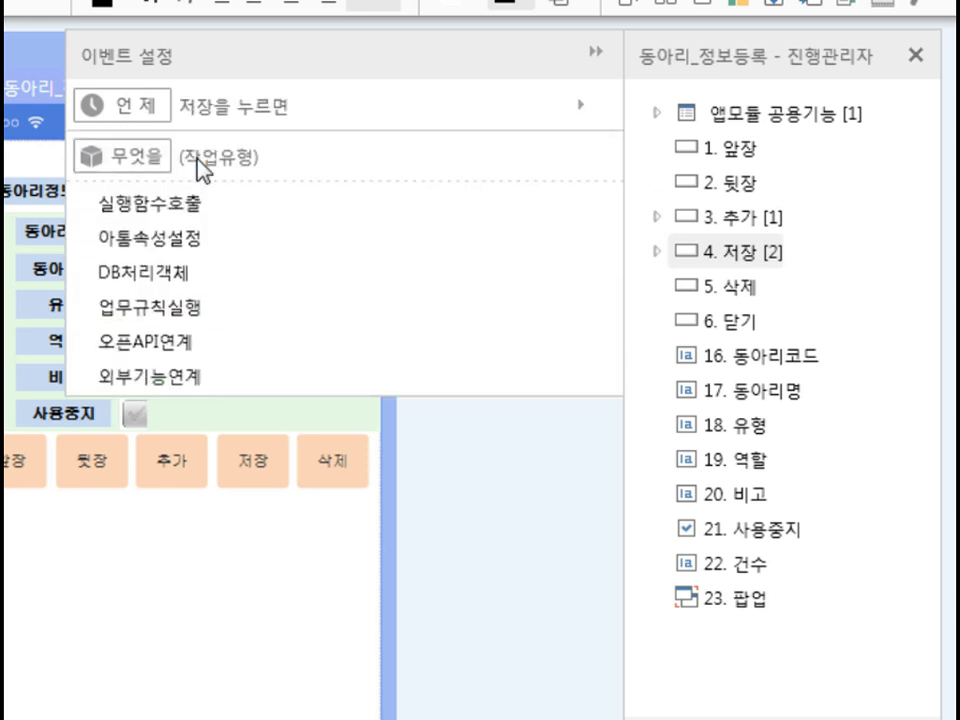
click(187, 311)
click(213, 451)
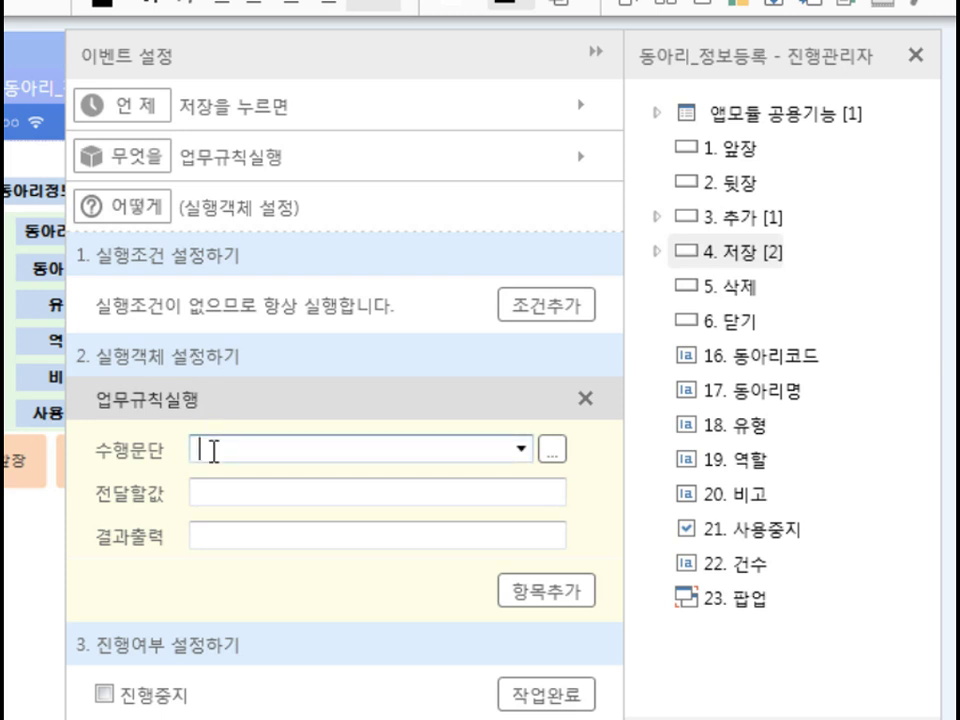
text(부모폼_검색)
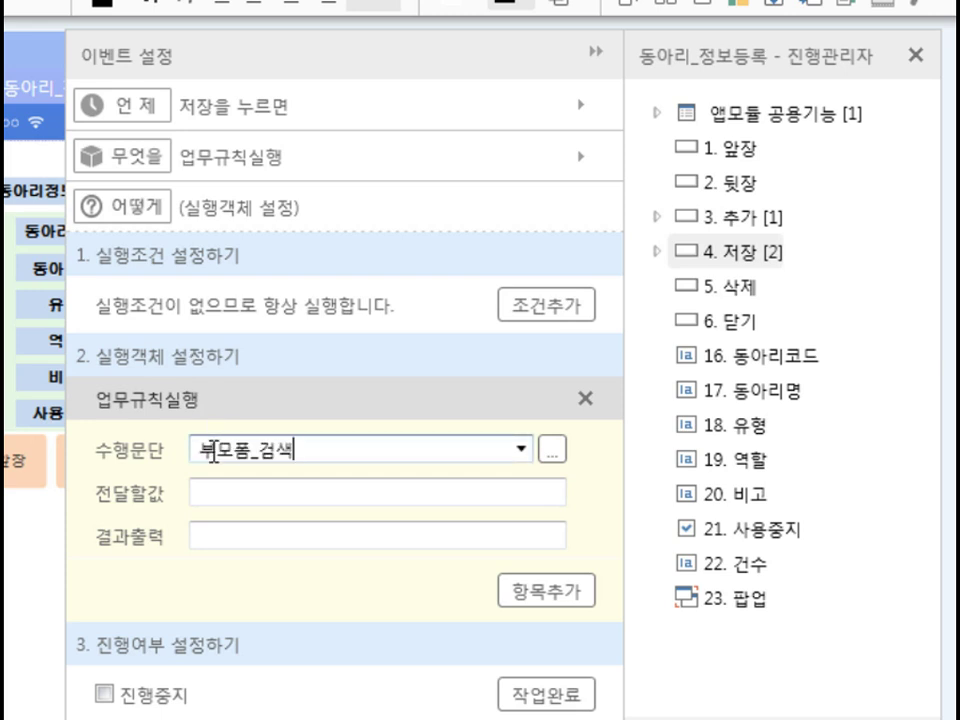
click(554, 455)
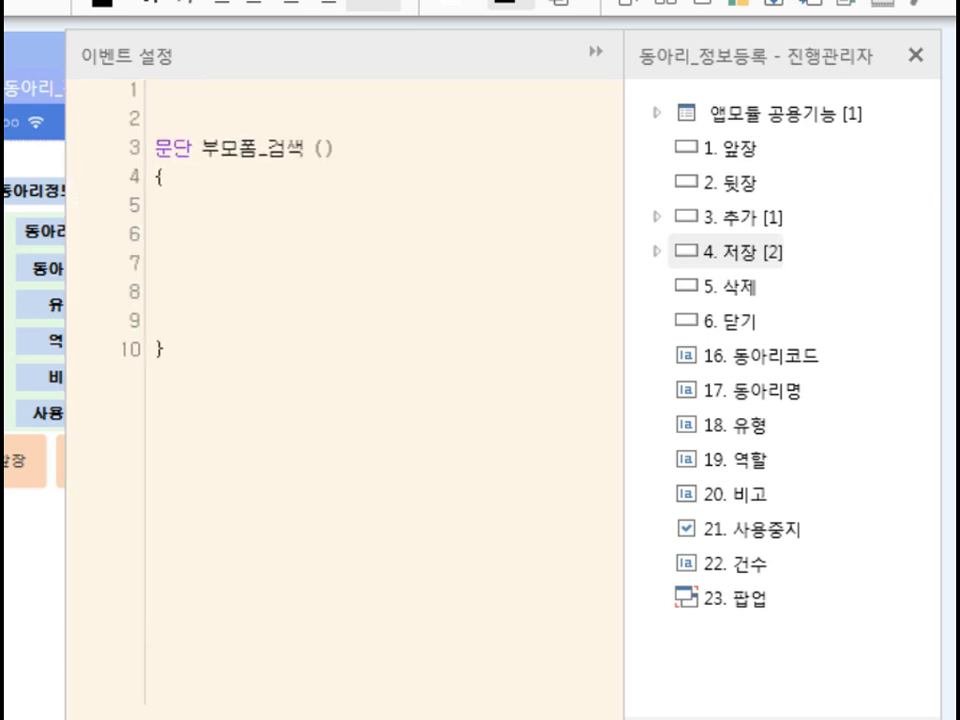
Paste the 부모폼_검색 rule that runs the parent form's 검색 function when its 모델명 is "동아리_정보조회", and complete the event.
click(208, 242)
key(ctrl+v)
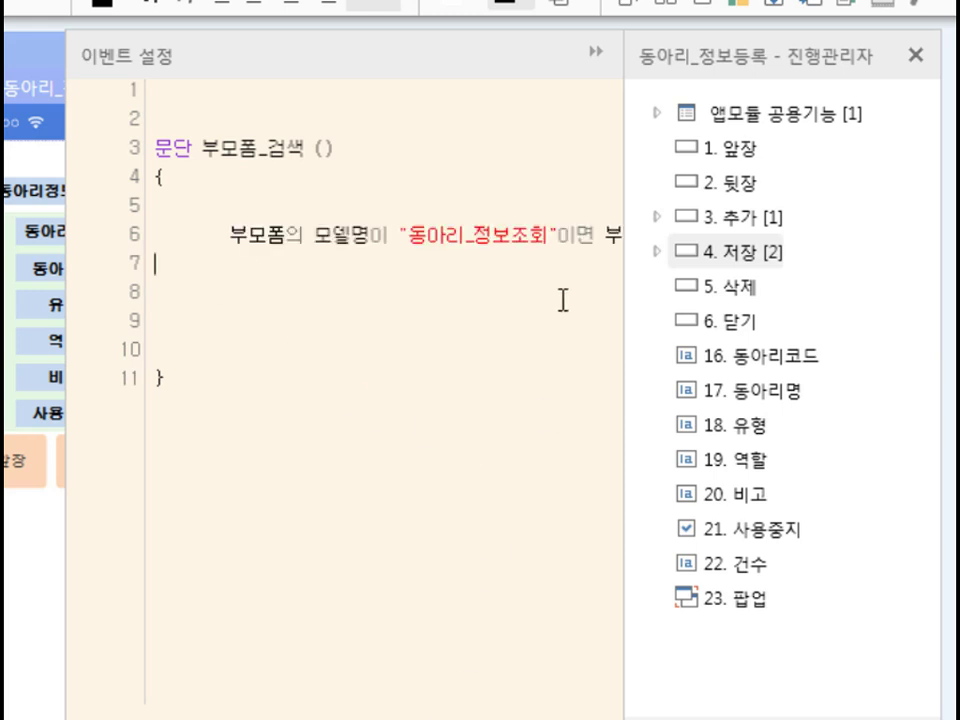
drag(566, 243, 724, 398)
key(Right)
key(ctrl+Right)
key(Right)
key(Right)
key(Right)
key(Down)
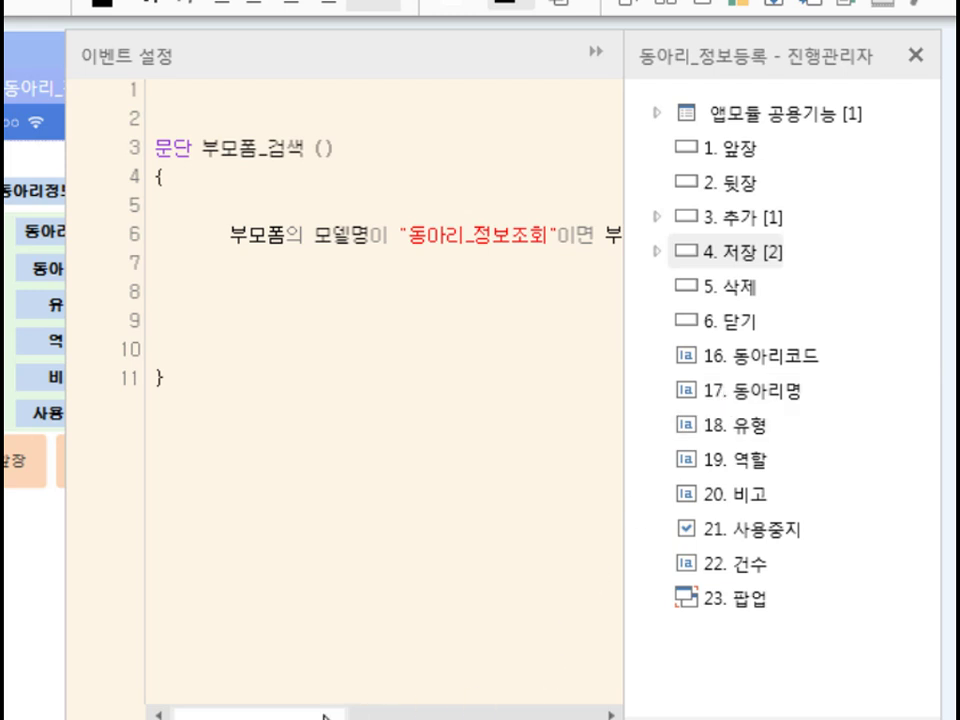
key(End)
drag(326, 716, 439, 714)
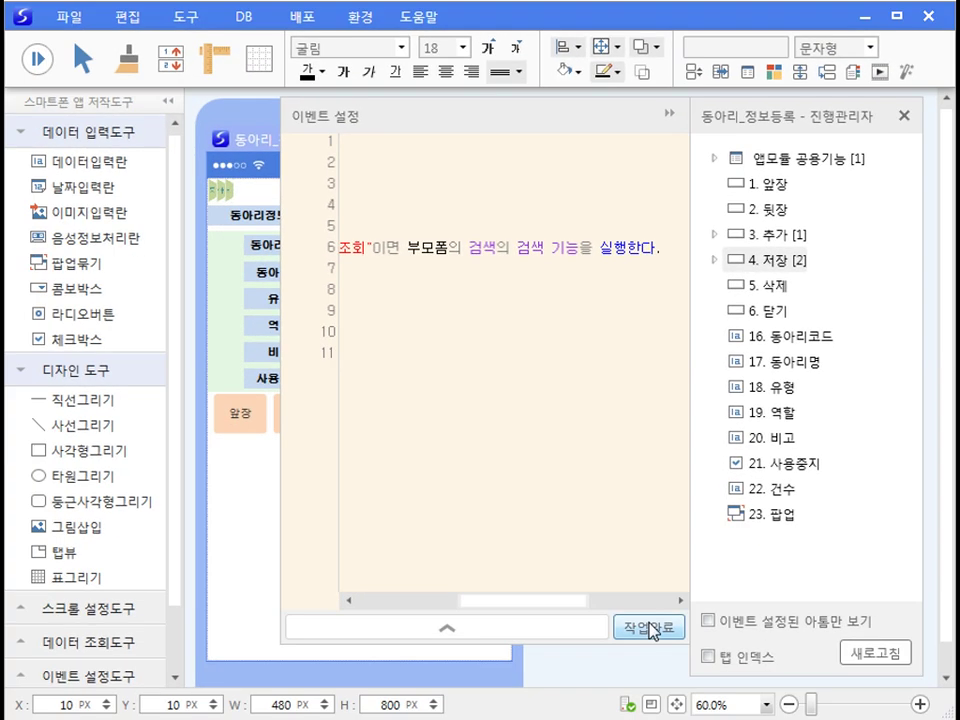
click(597, 710)
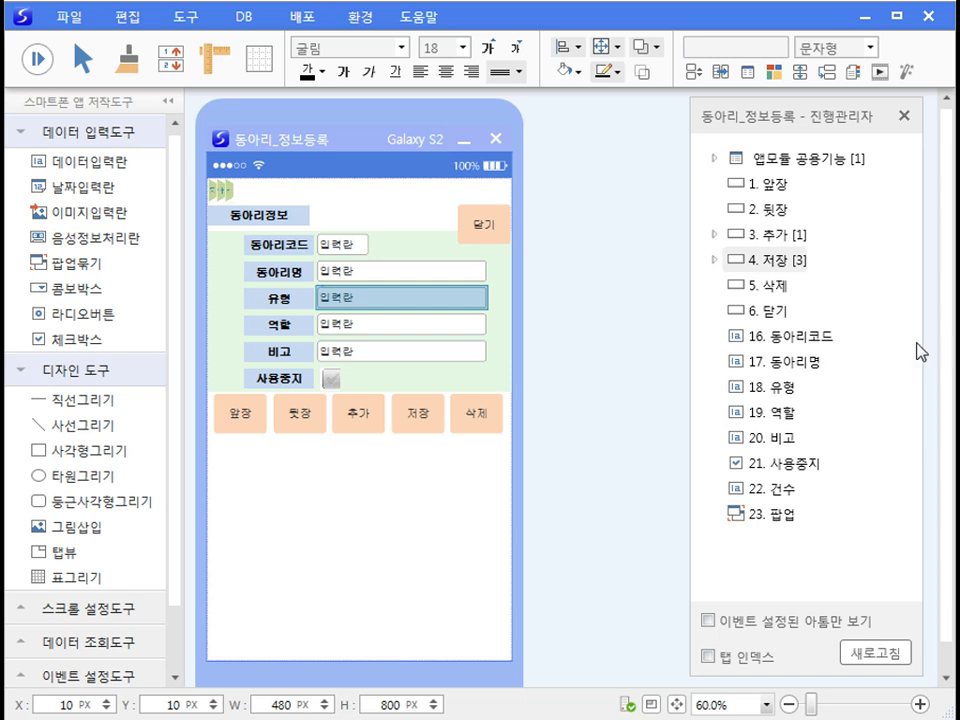
Expand the 저장 button's events and copy its [후] 누름 event.
click(714, 260)
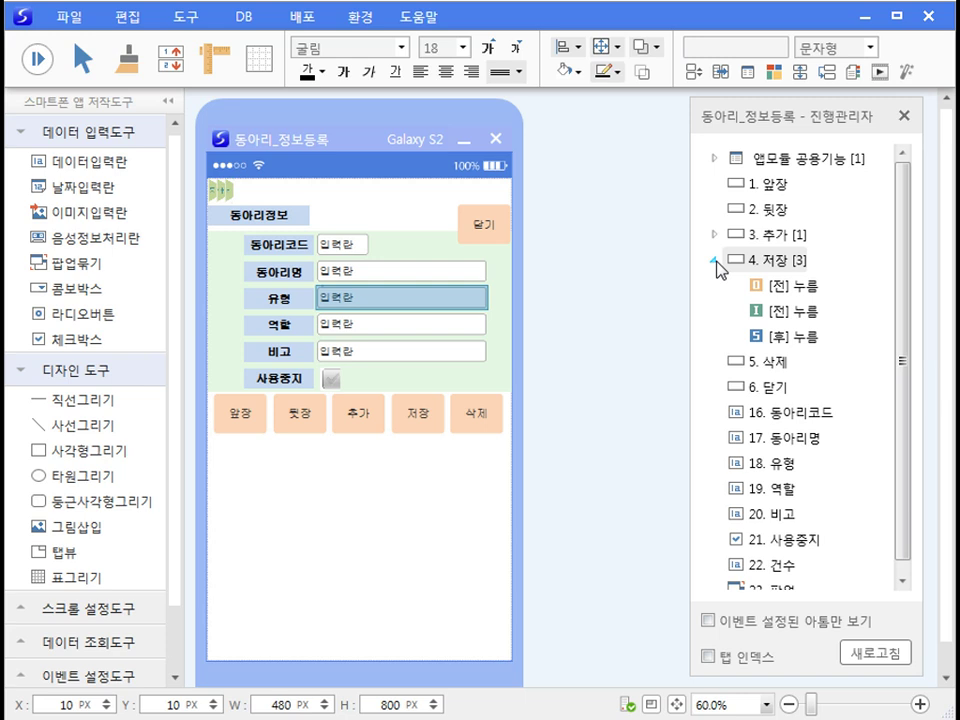
right_click(808, 342)
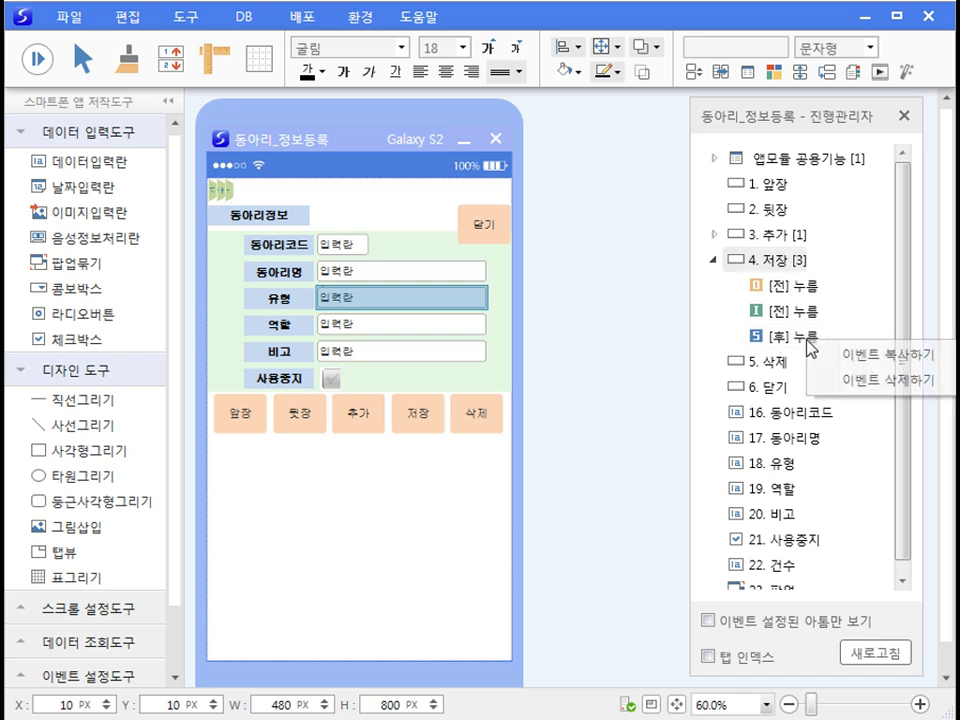
click(855, 354)
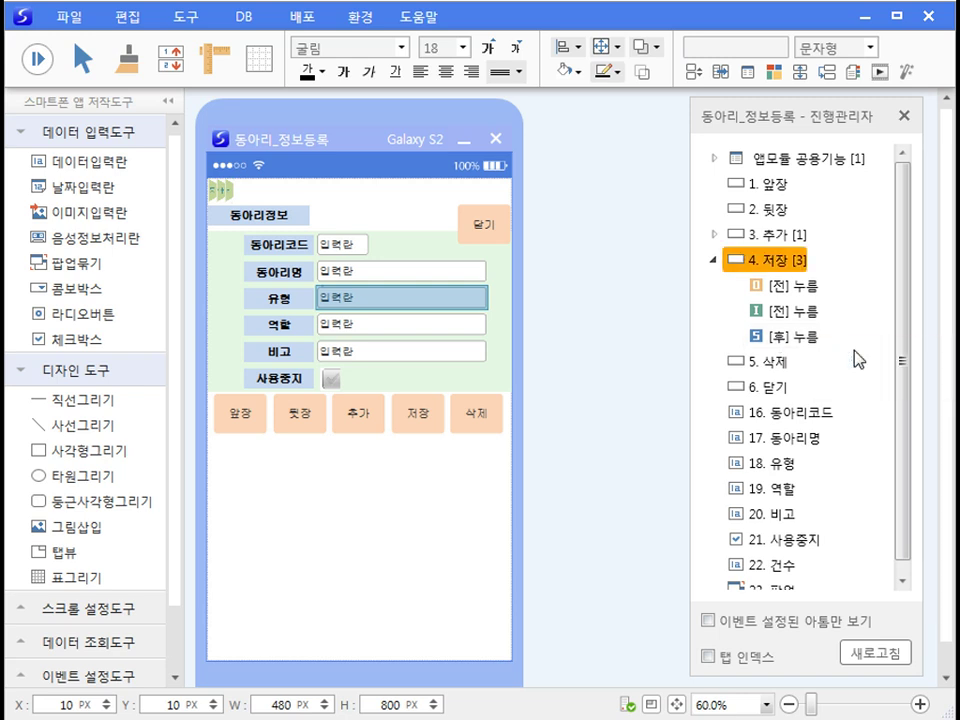
Paste the copied [후] 누름 event onto the 삭제 button and expand its events to check the pasted one.
right_click(770, 367)
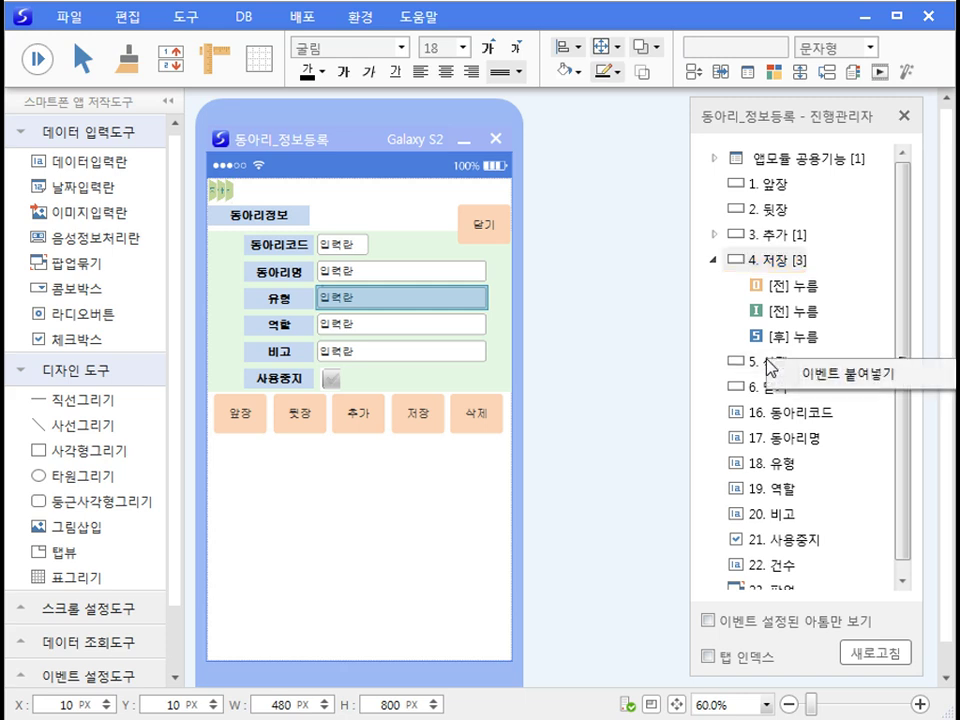
click(830, 376)
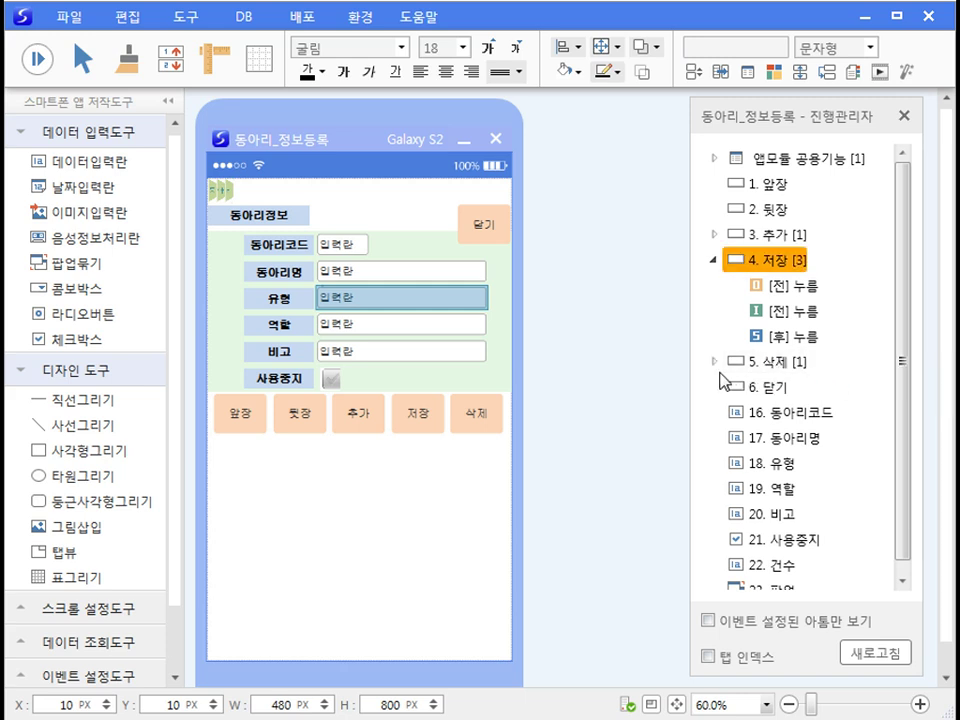
click(714, 363)
double_click(797, 388)
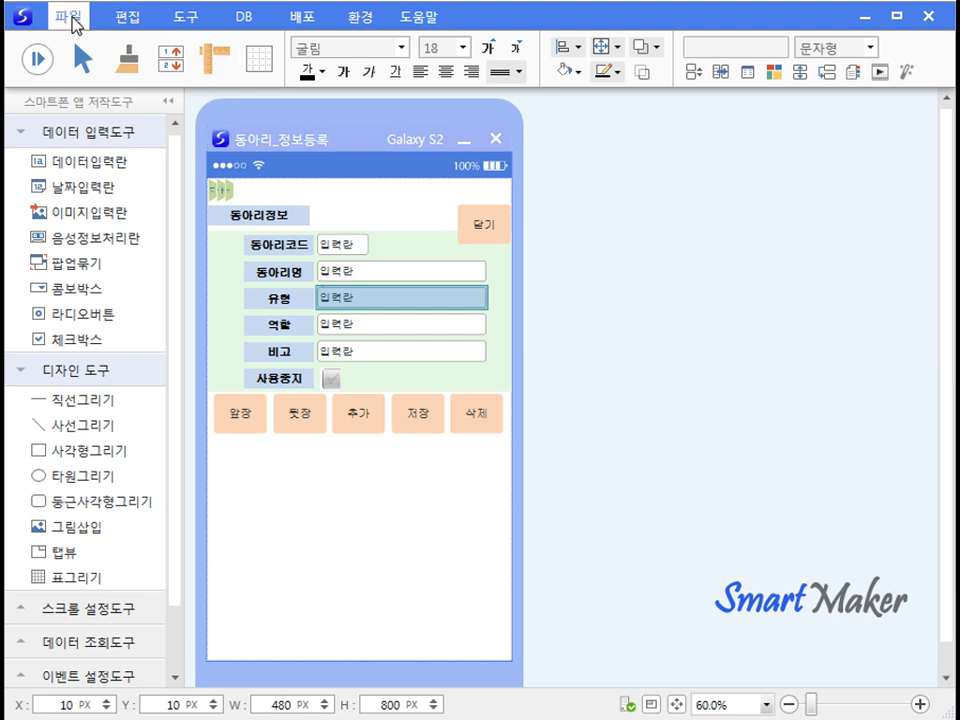
Save the 동아리_정보등록 model and close its form.
click(72, 18)
click(93, 127)
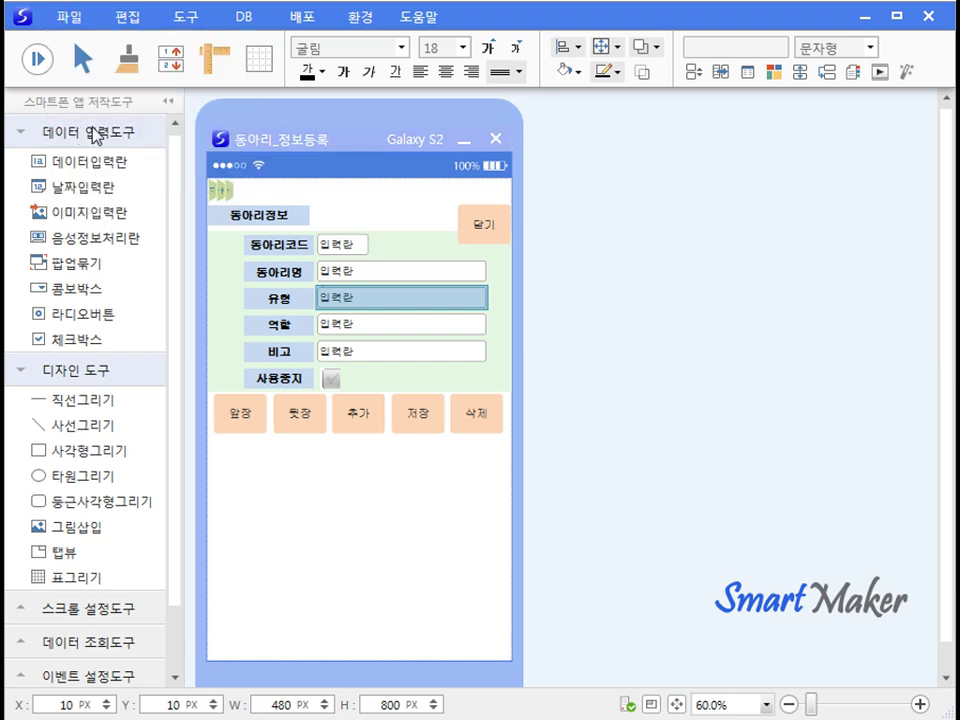
click(496, 140)
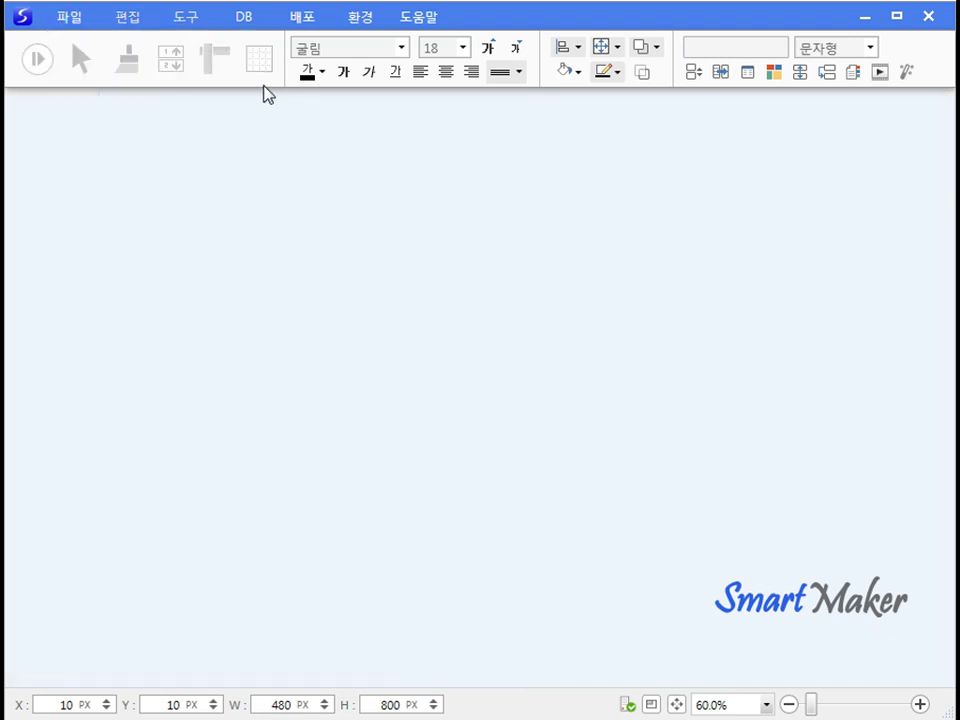
Open the model 동아리_정보조회.QPM from the 동아리관리 folder and run it.
click(70, 17)
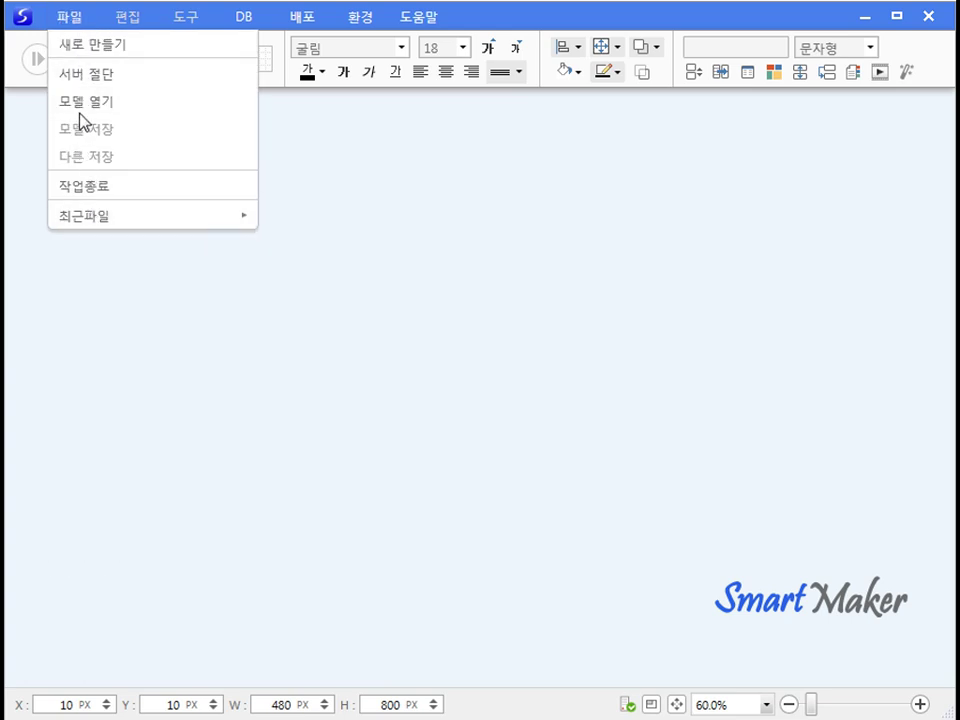
click(82, 110)
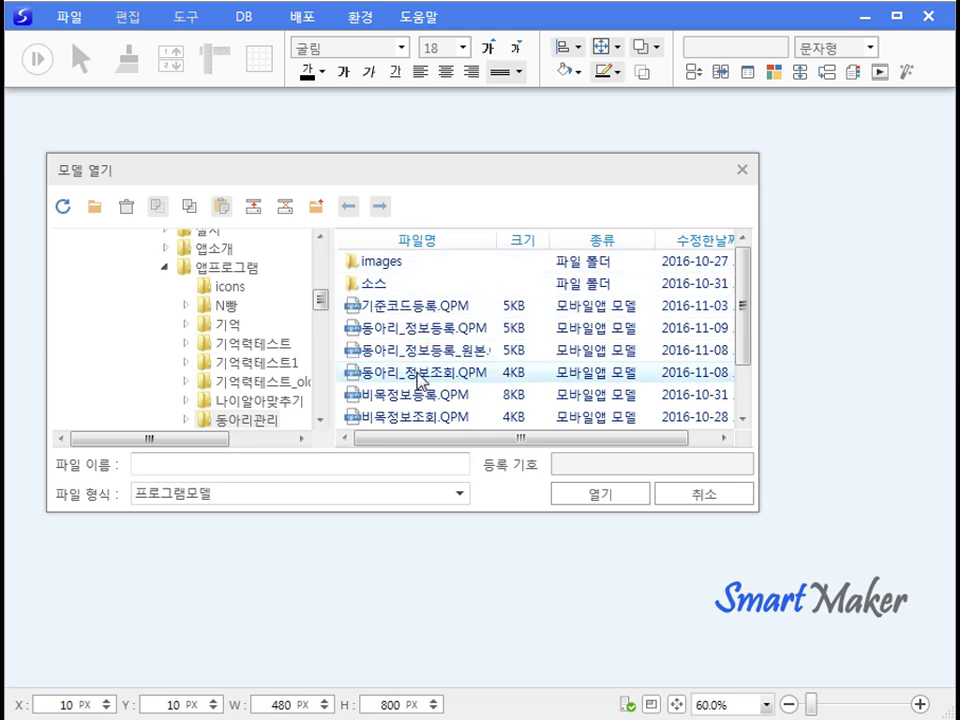
double_click(418, 381)
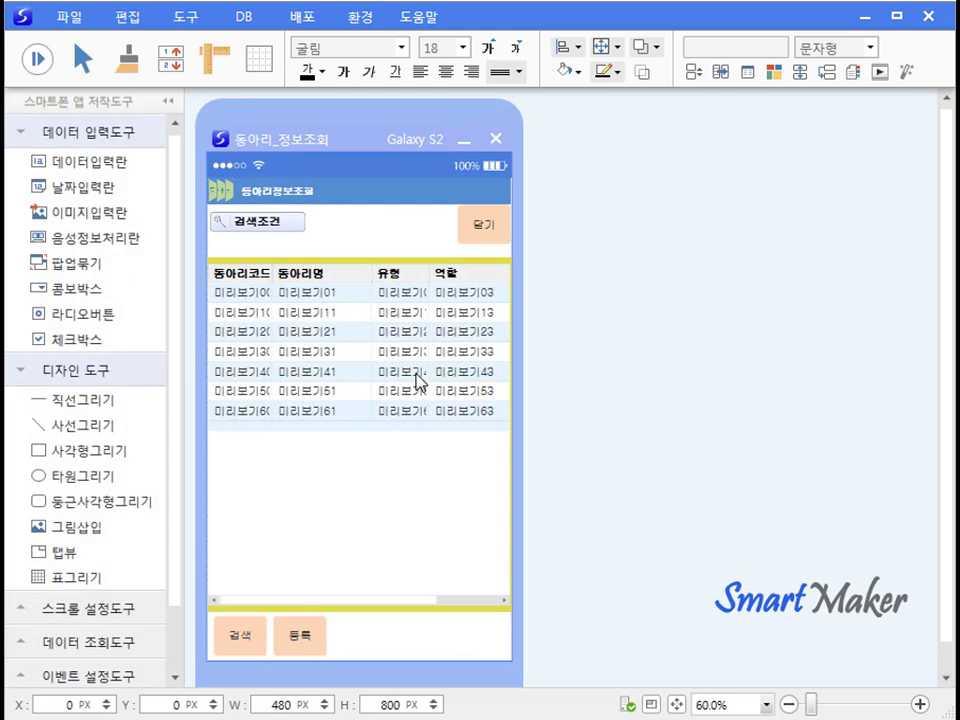
click(33, 62)
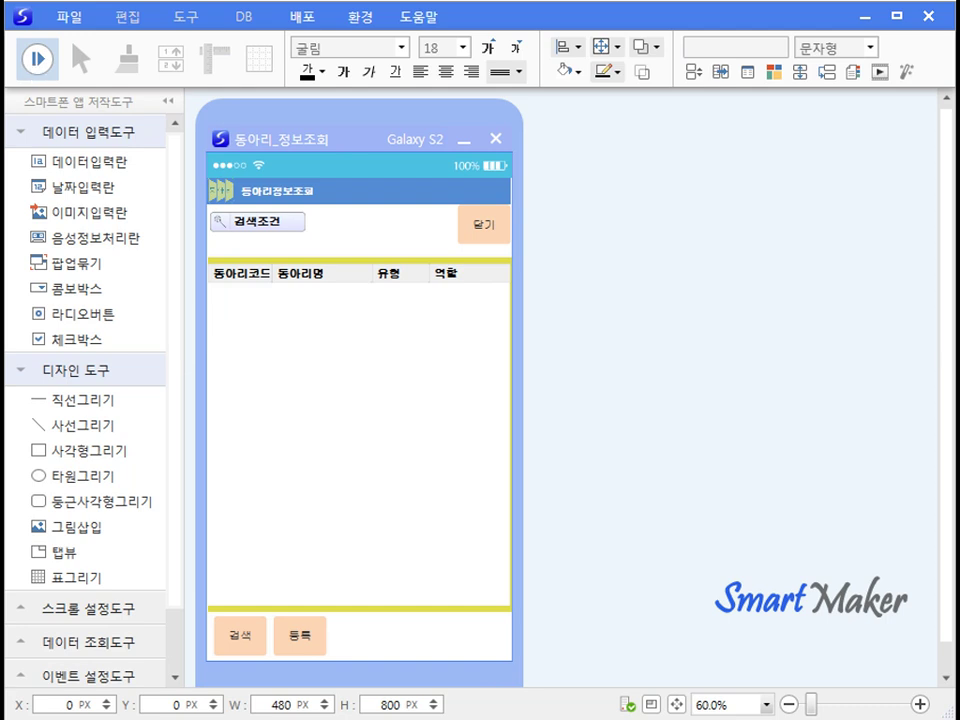
Register a club with 동아리명 "MBA 도전하기" and 유형 경영 through the 등록 form, save it and return to the list.
click(300, 652)
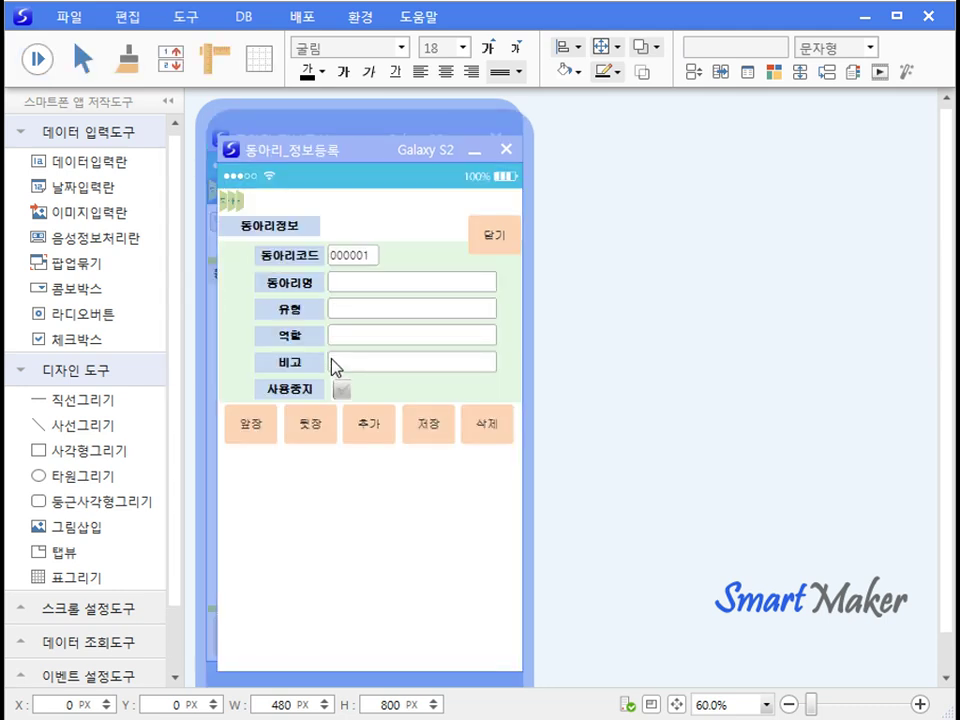
click(343, 294)
text(MBA 도전하기)
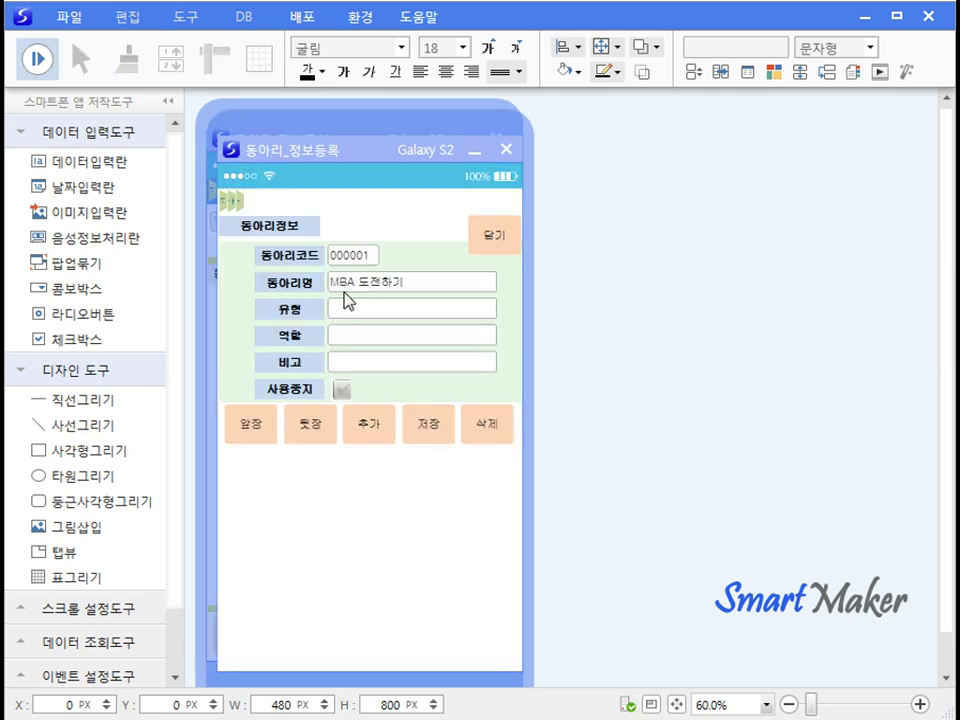
click(347, 314)
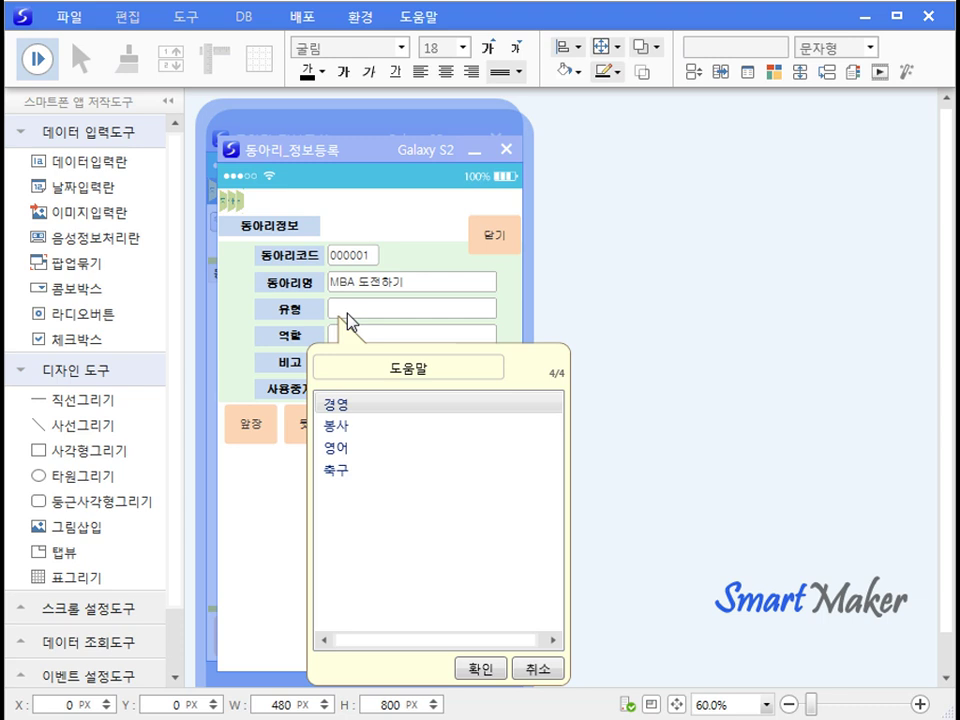
double_click(341, 407)
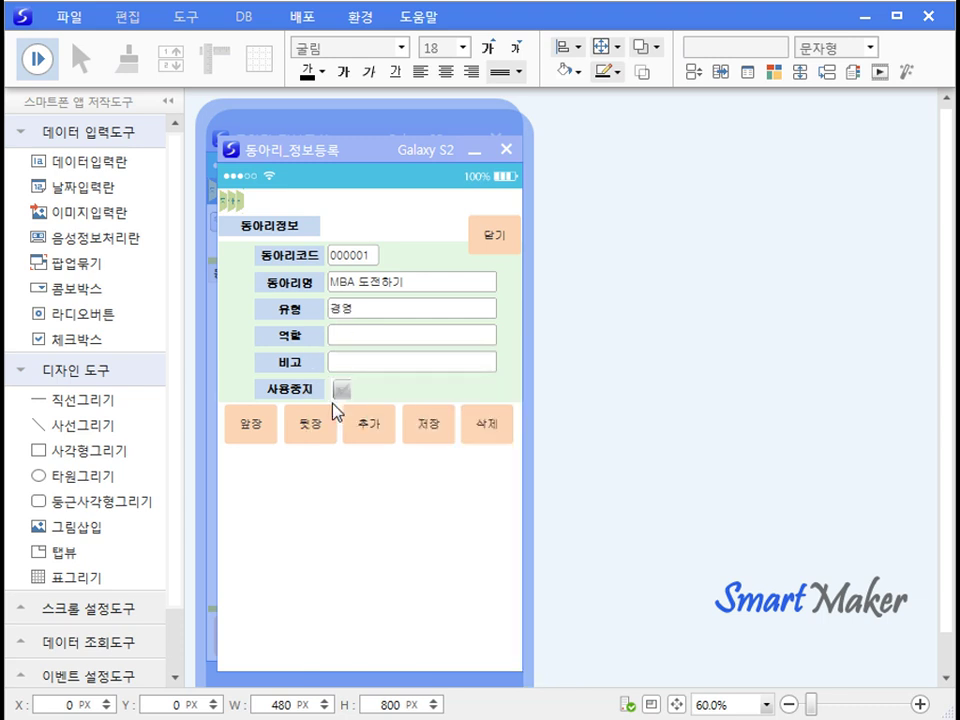
click(438, 432)
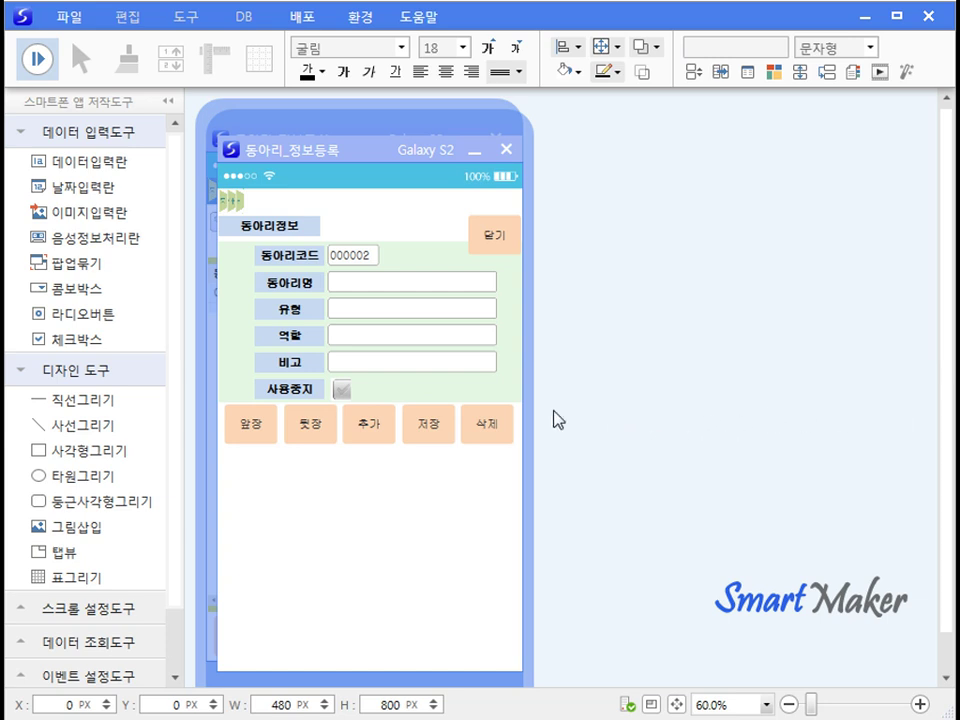
click(511, 230)
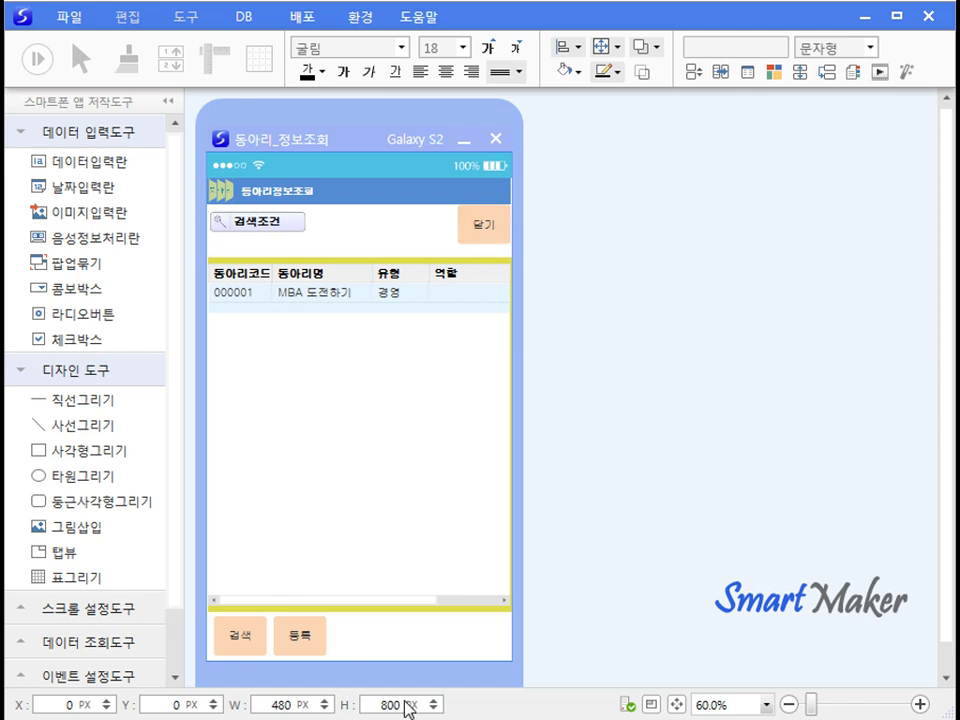
Test the duplicate-name check by trying to save another new club with 동아리명 "MBA 도전하기".
click(300, 652)
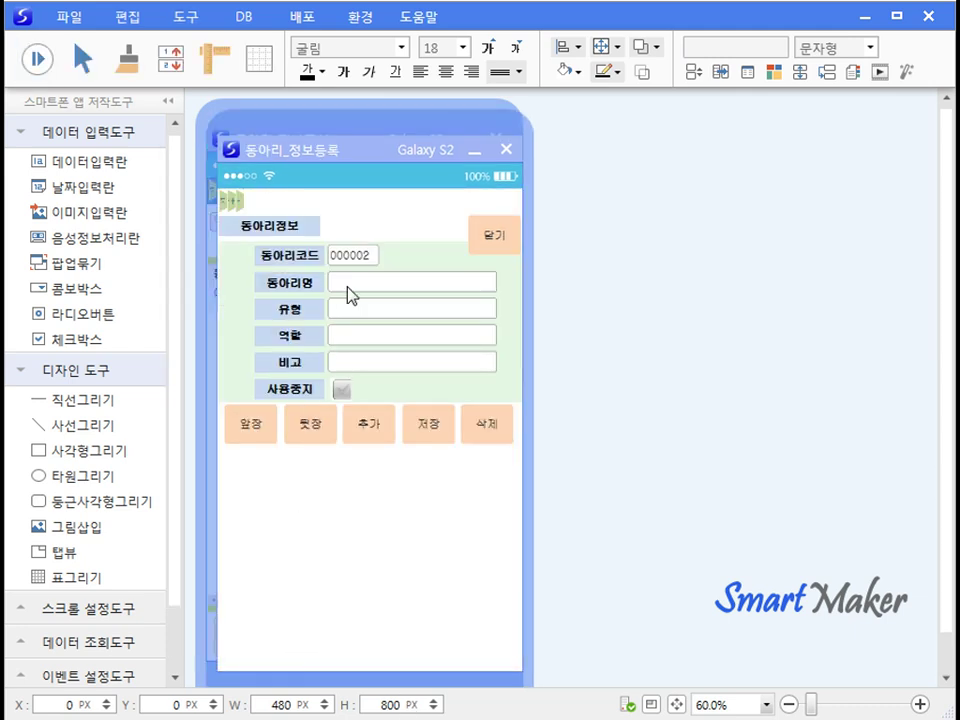
text(MBA 도전하기)
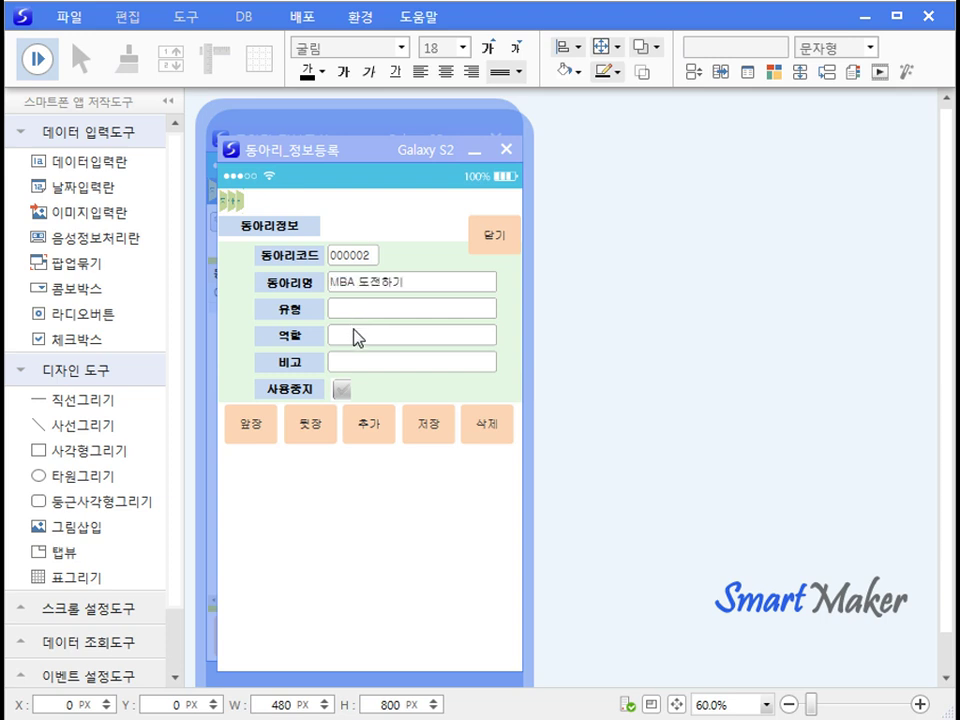
click(435, 430)
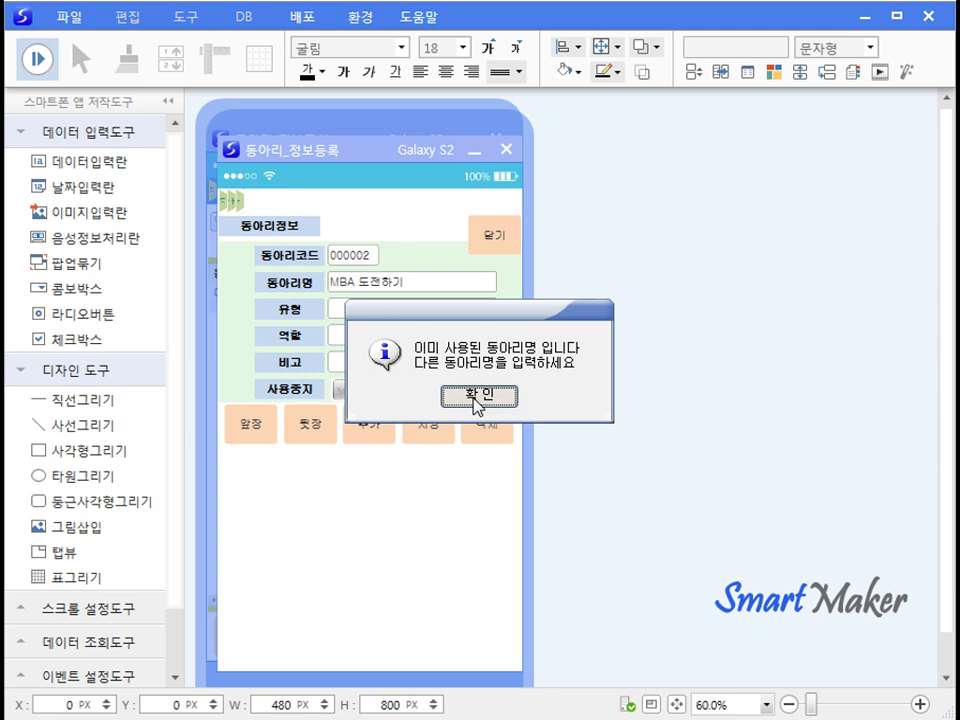
click(476, 398)
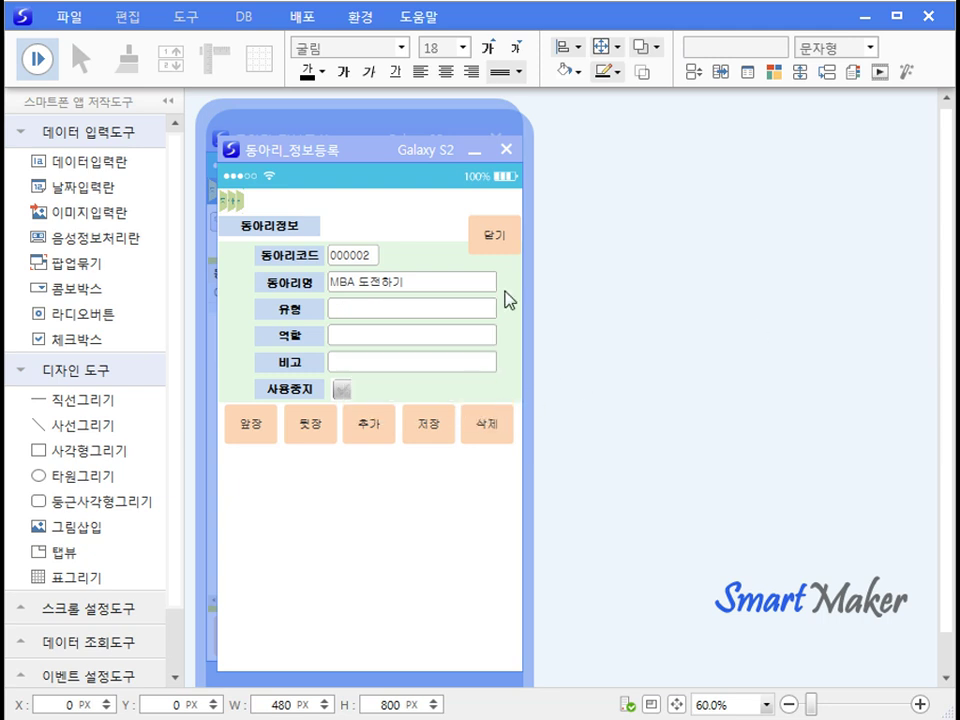
Close the registration form and run 검색 on the 동아리_정보조회 form to list the registered clubs.
click(512, 153)
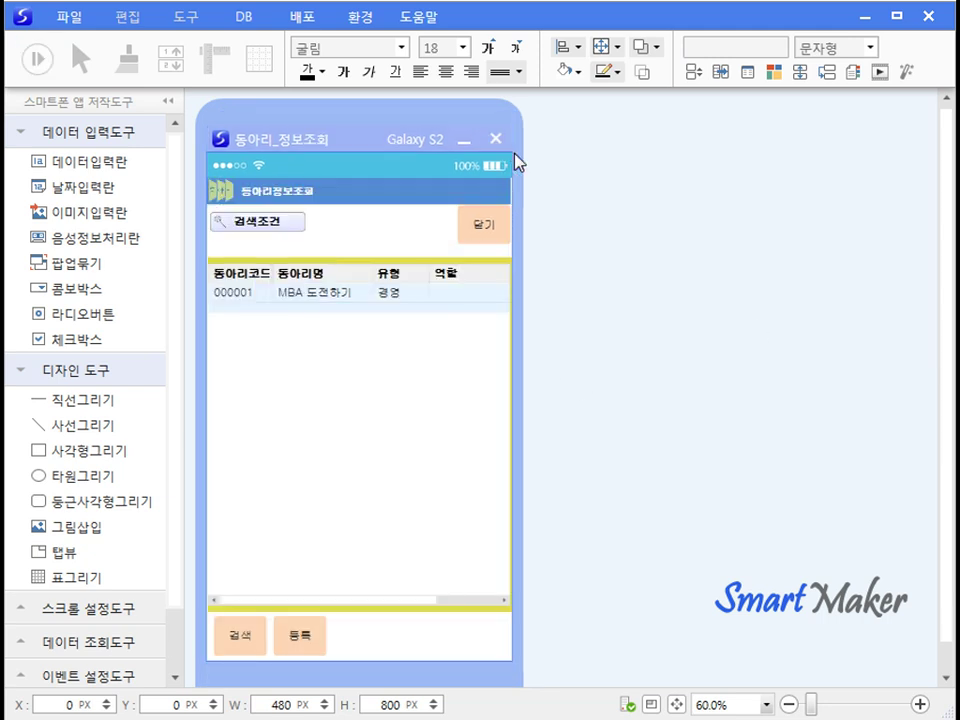
click(239, 636)
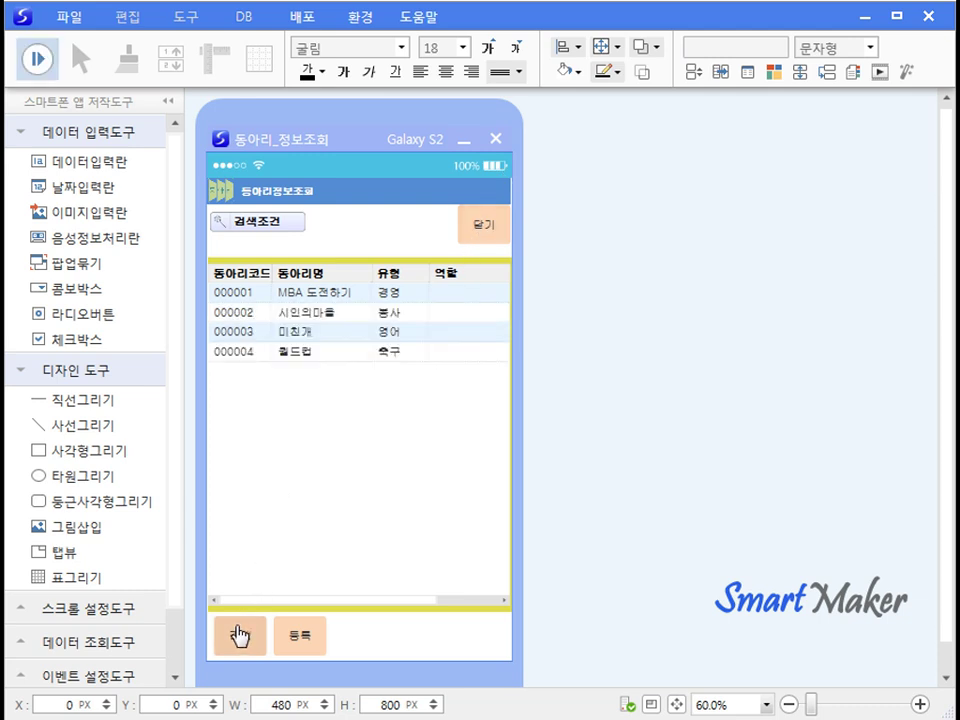